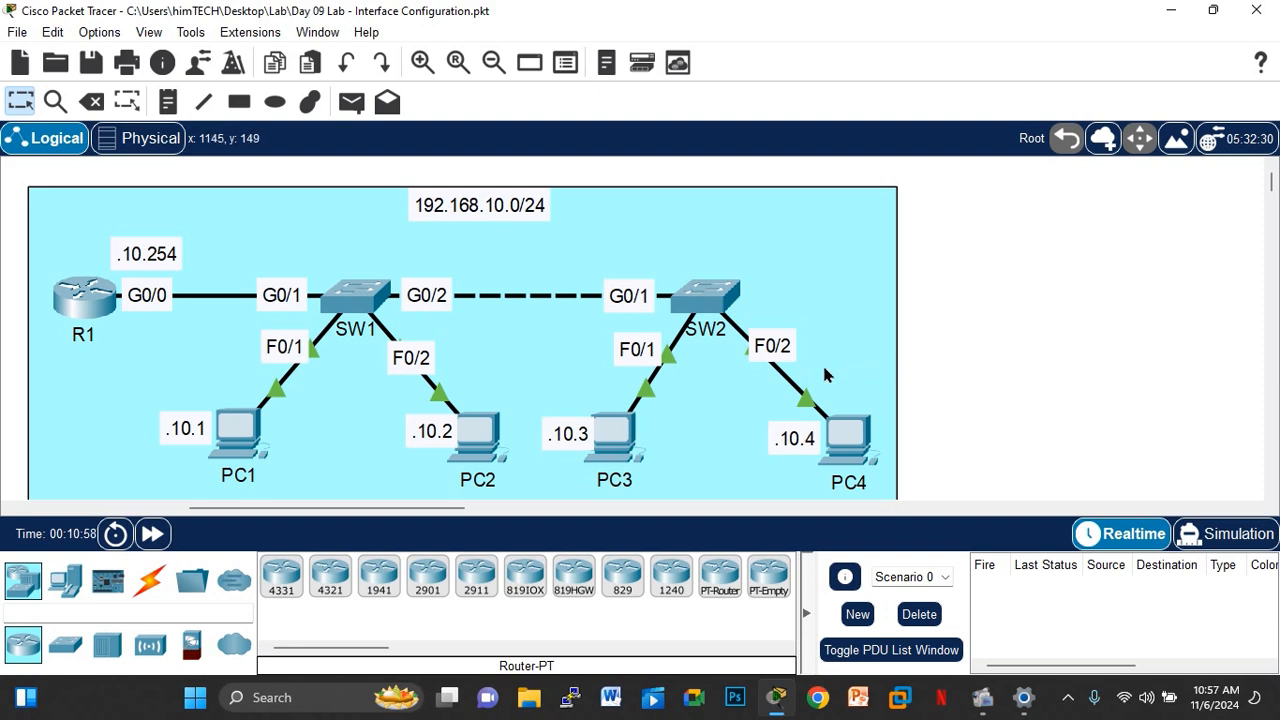
Step: Review the lab topology alongside the tasks for hostnames, IP addresses, and manual speed and duplex on links between network devices
scroll(825, 373, "down", 5)
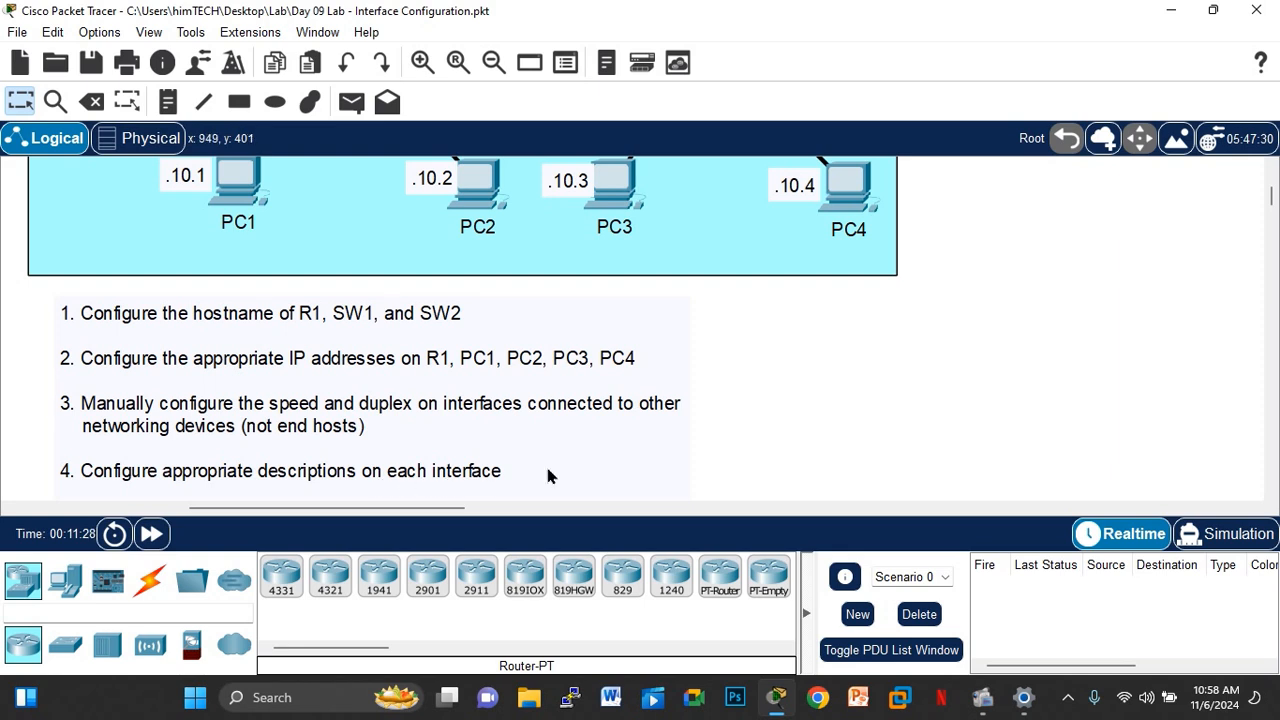
scroll(443, 479, "down", 1)
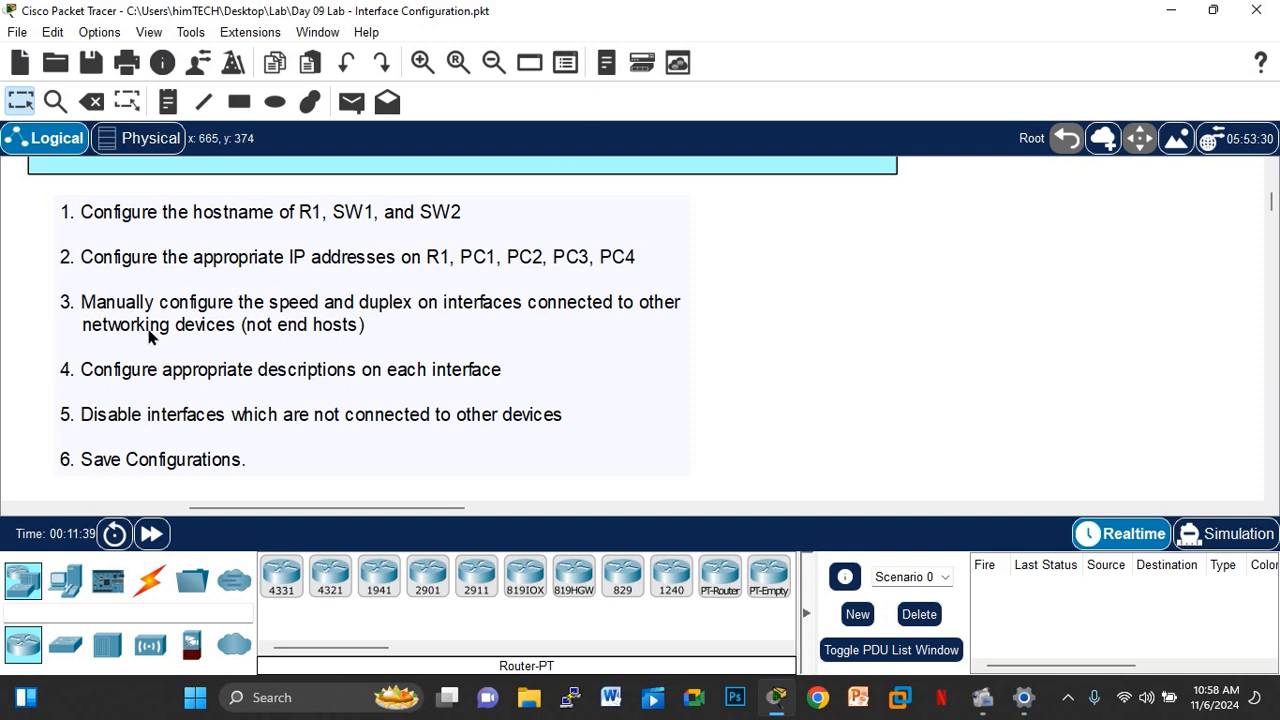
scroll(245, 250, "up", 5)
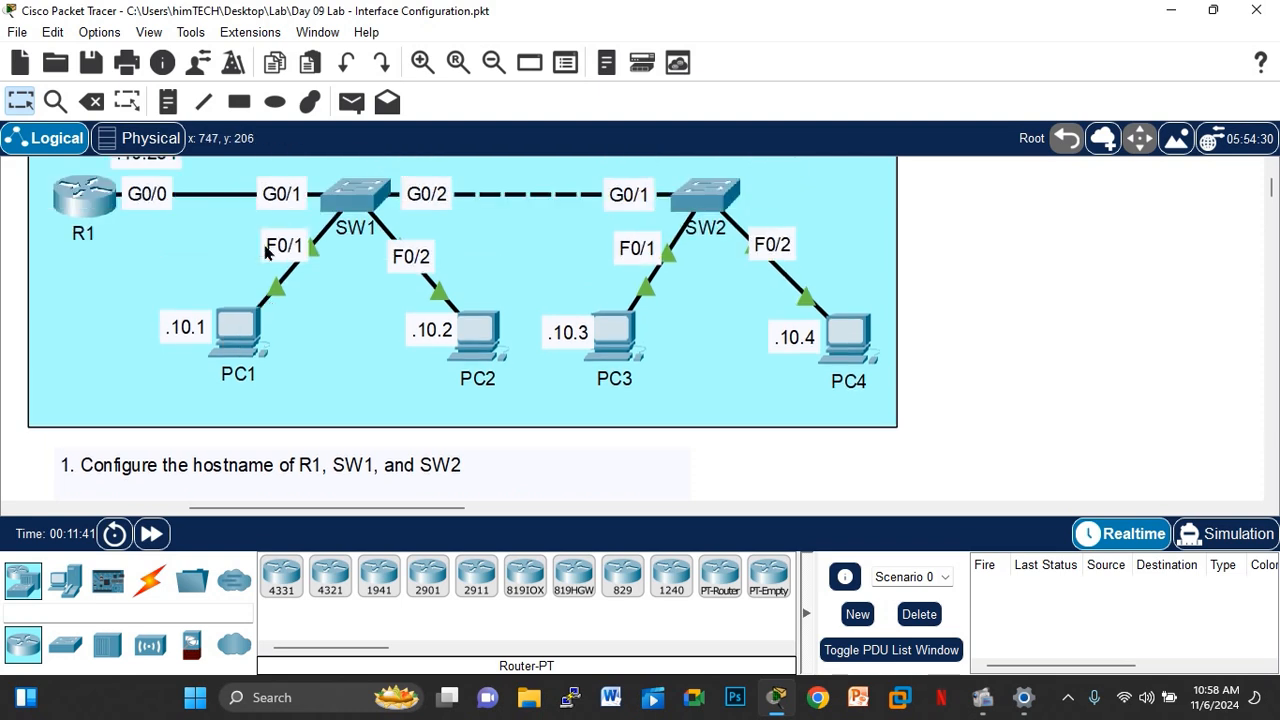
scroll(392, 302, "up", 1)
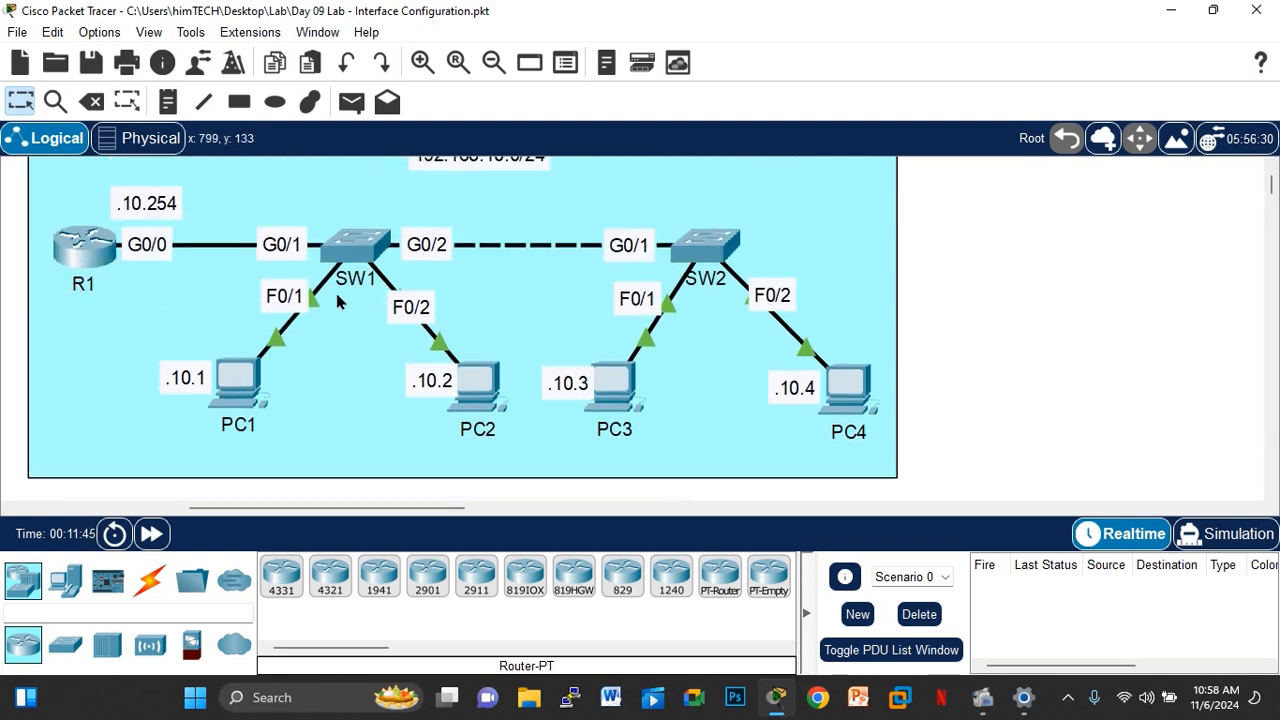
scroll(383, 306, "up", 1)
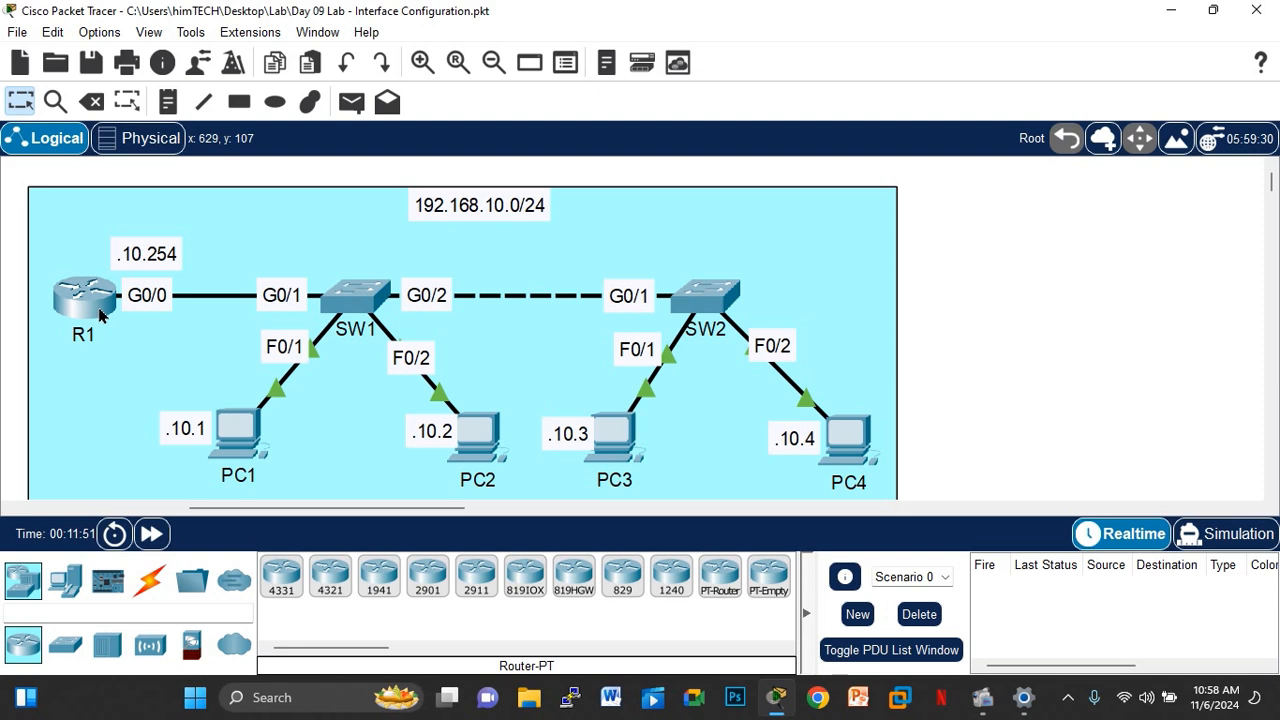
mouse_move(104, 315)
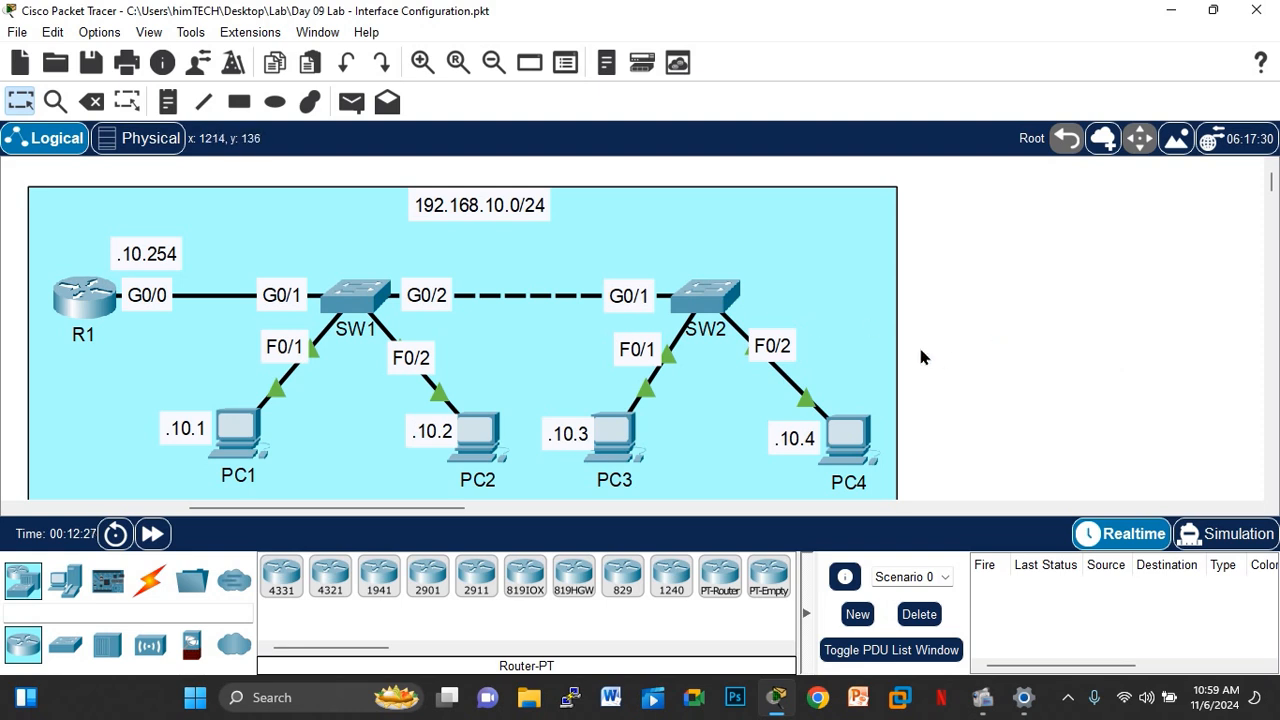
scroll(978, 358, "down", 4)
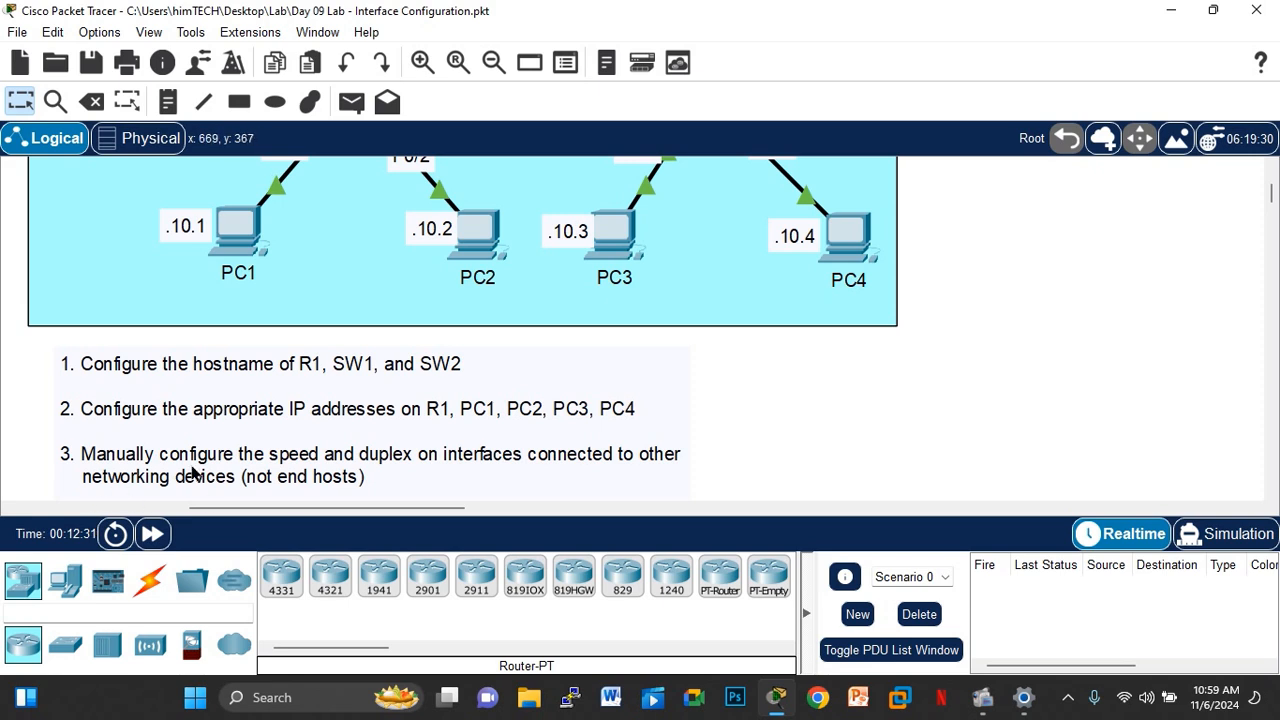
scroll(819, 405, "up", 4)
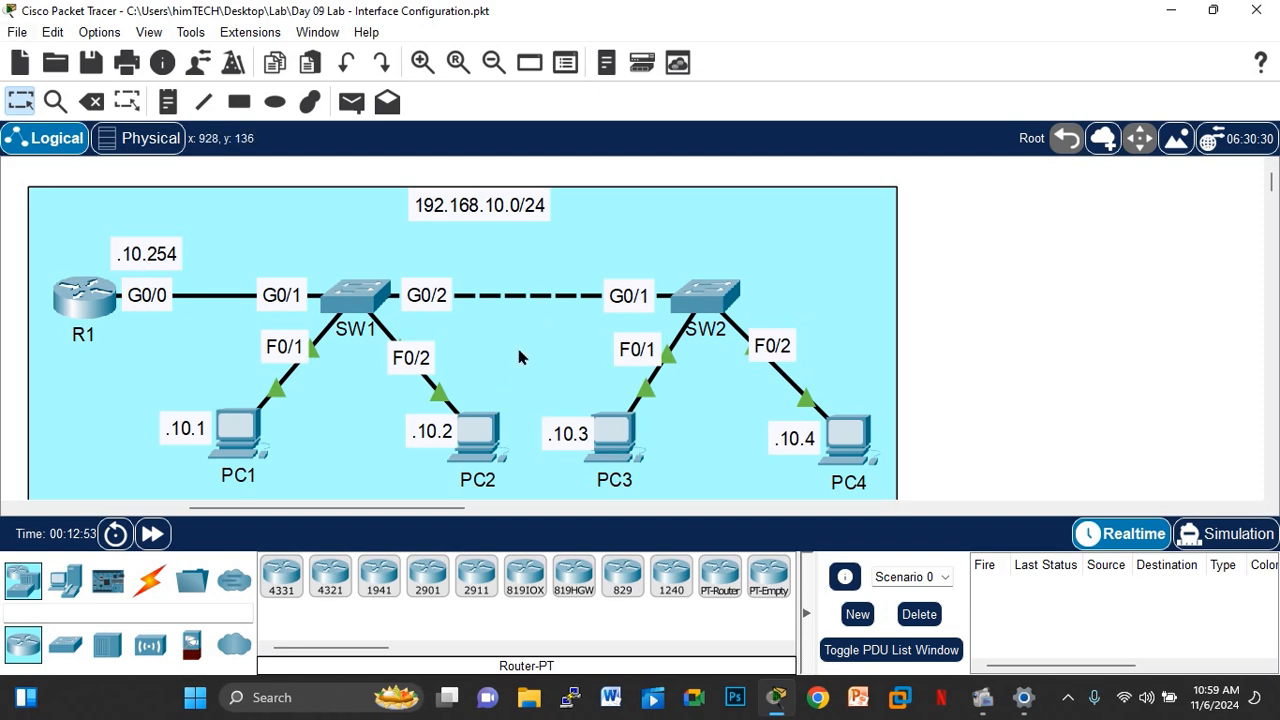
scroll(516, 344, "down", 1)
scroll(519, 357, "down", 3)
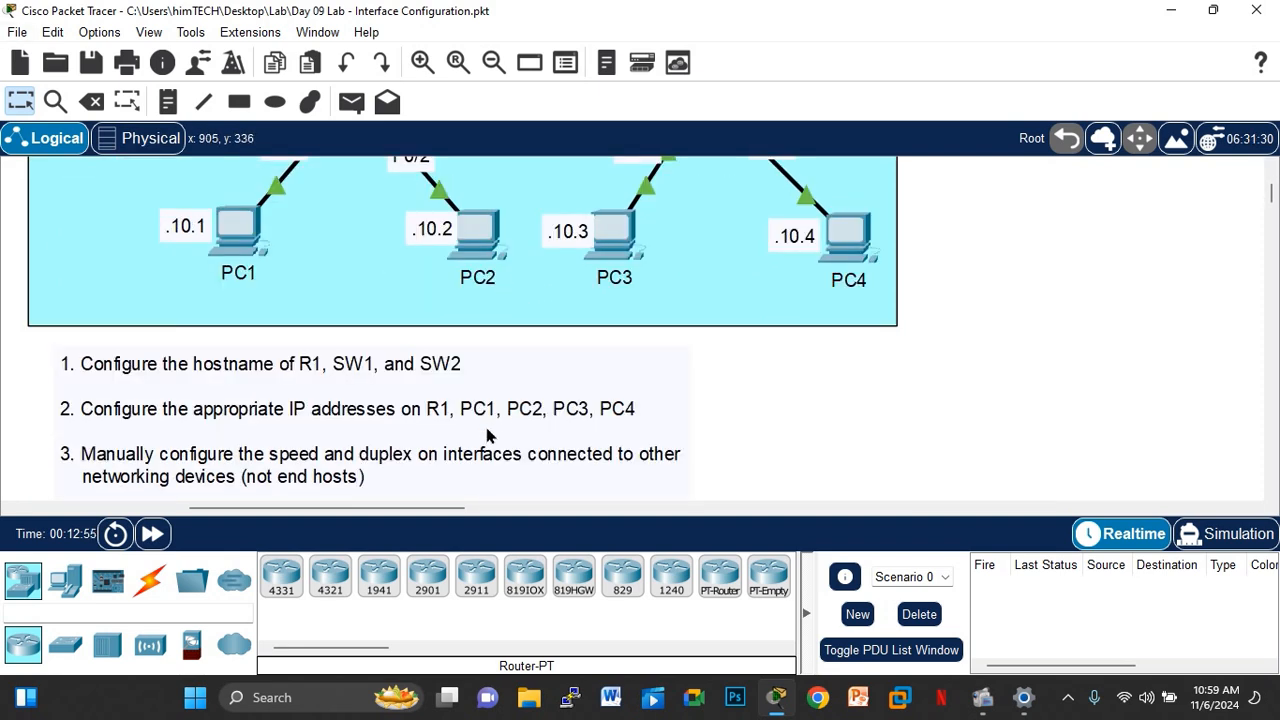
scroll(490, 436, "down", 1)
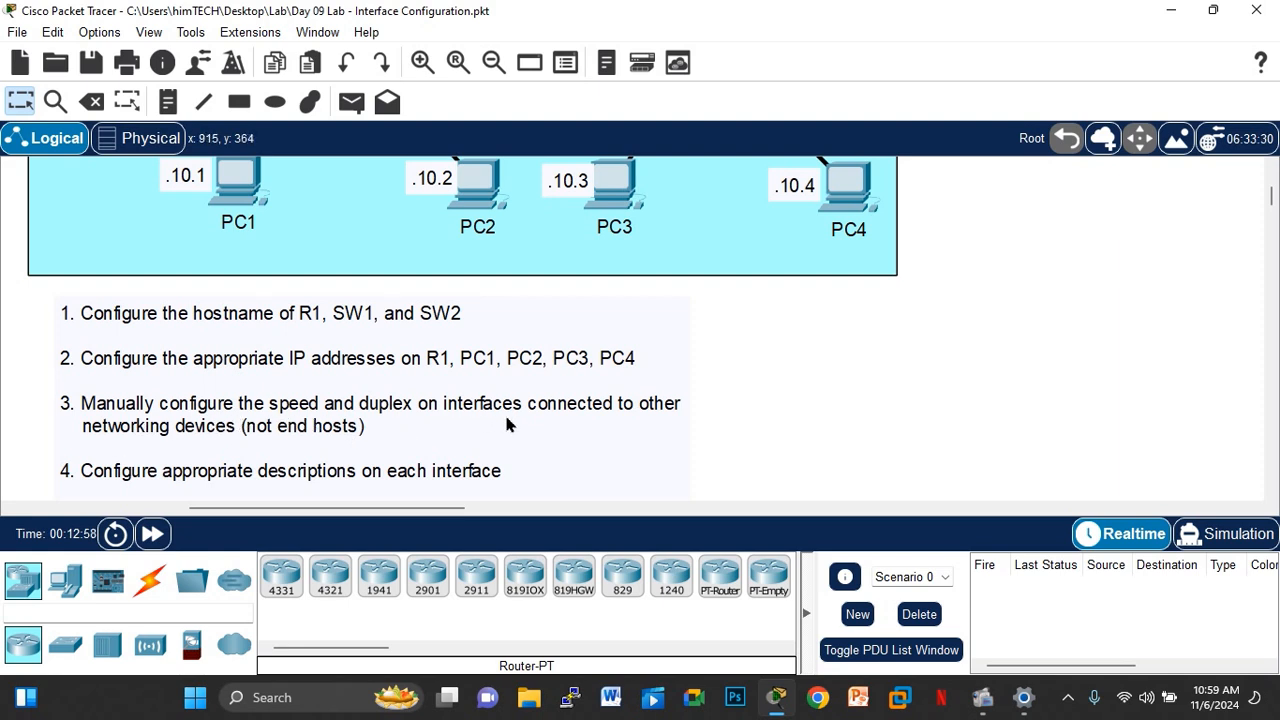
scroll(519, 420, "up", 4)
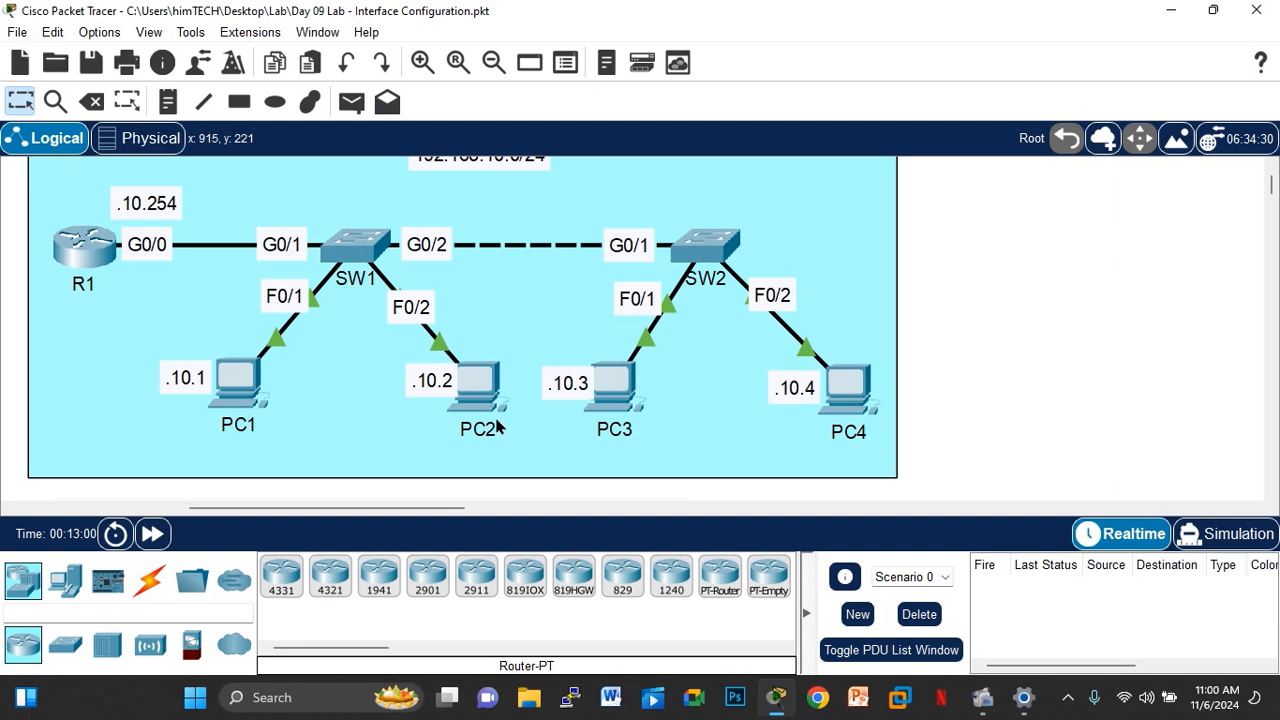
scroll(160, 307, "up", 1)
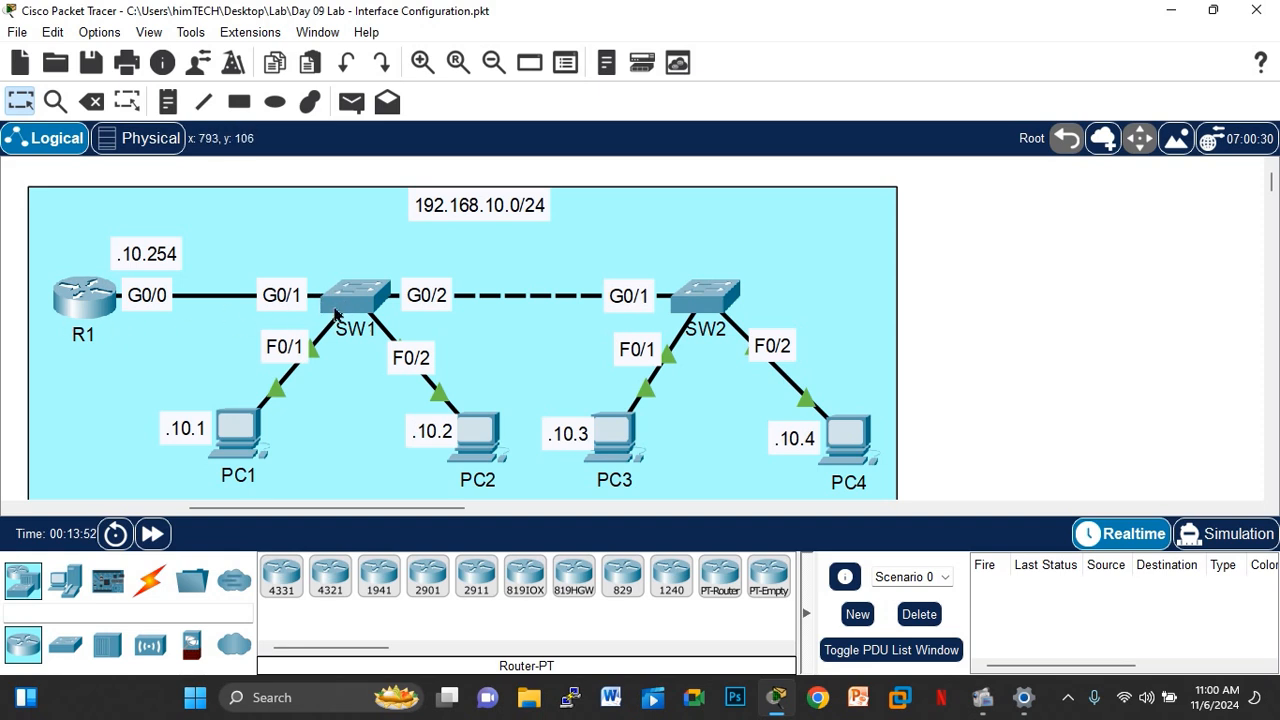
mouse_move(369, 325)
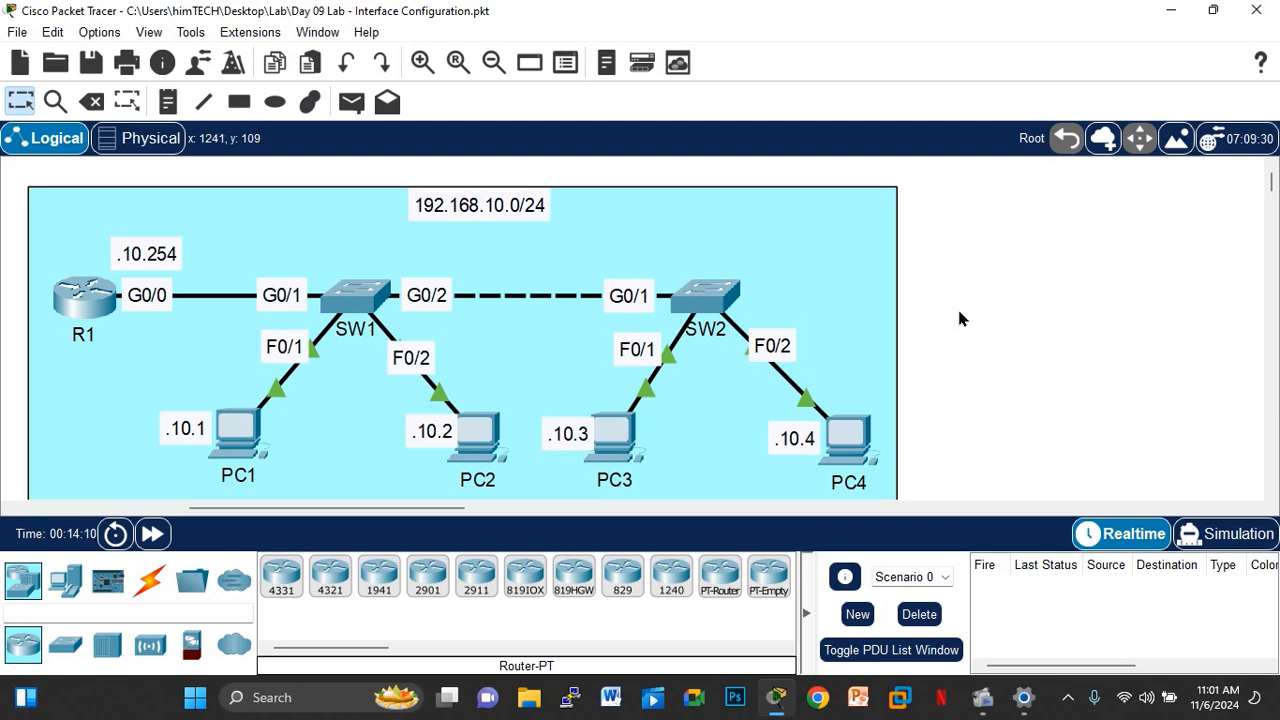
Step: Check the remaining lab tasks on interface descriptions, disabling unconnected interfaces and saving configurations against the topology
scroll(957, 318, "down", 6)
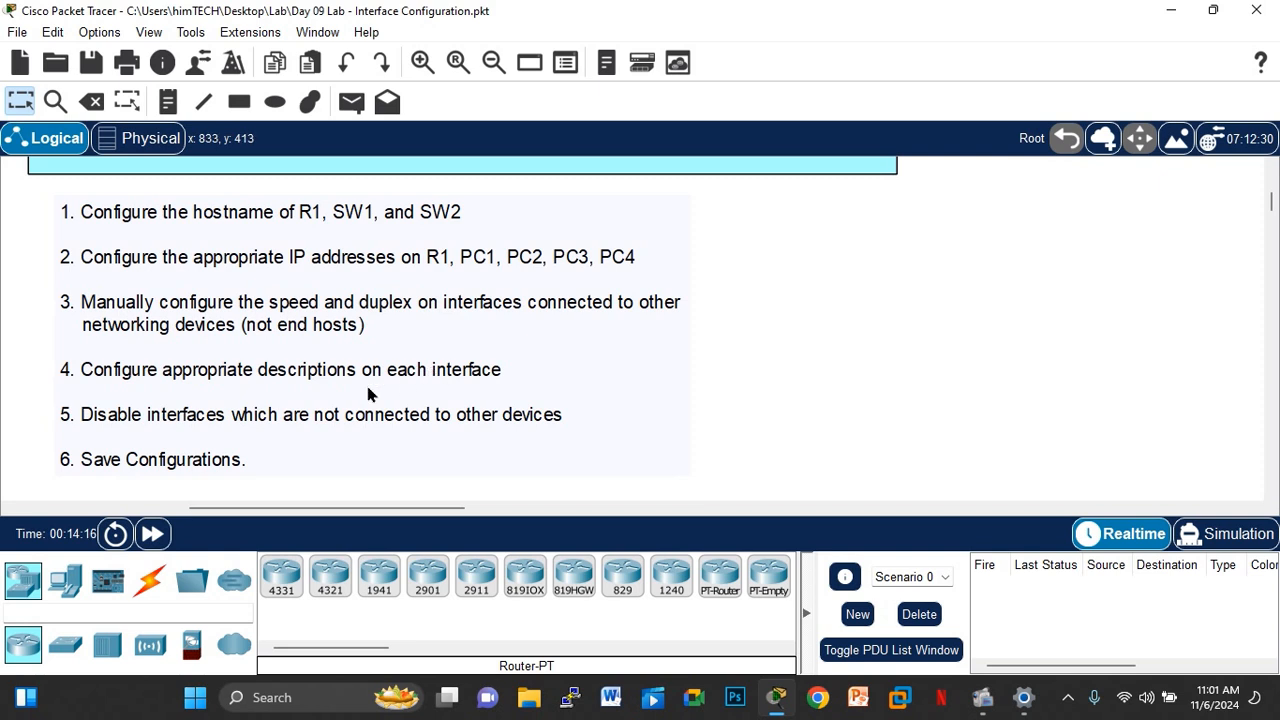
scroll(297, 375, "up", 6)
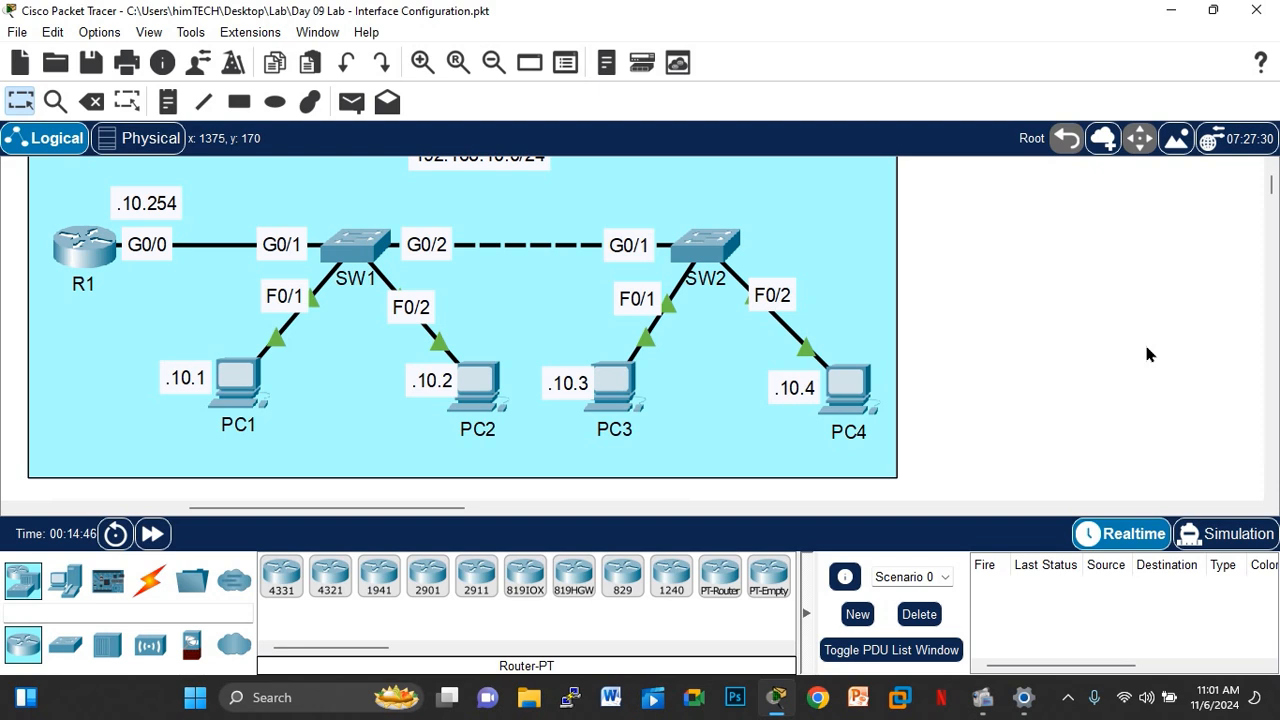
scroll(1094, 371, "down", 5)
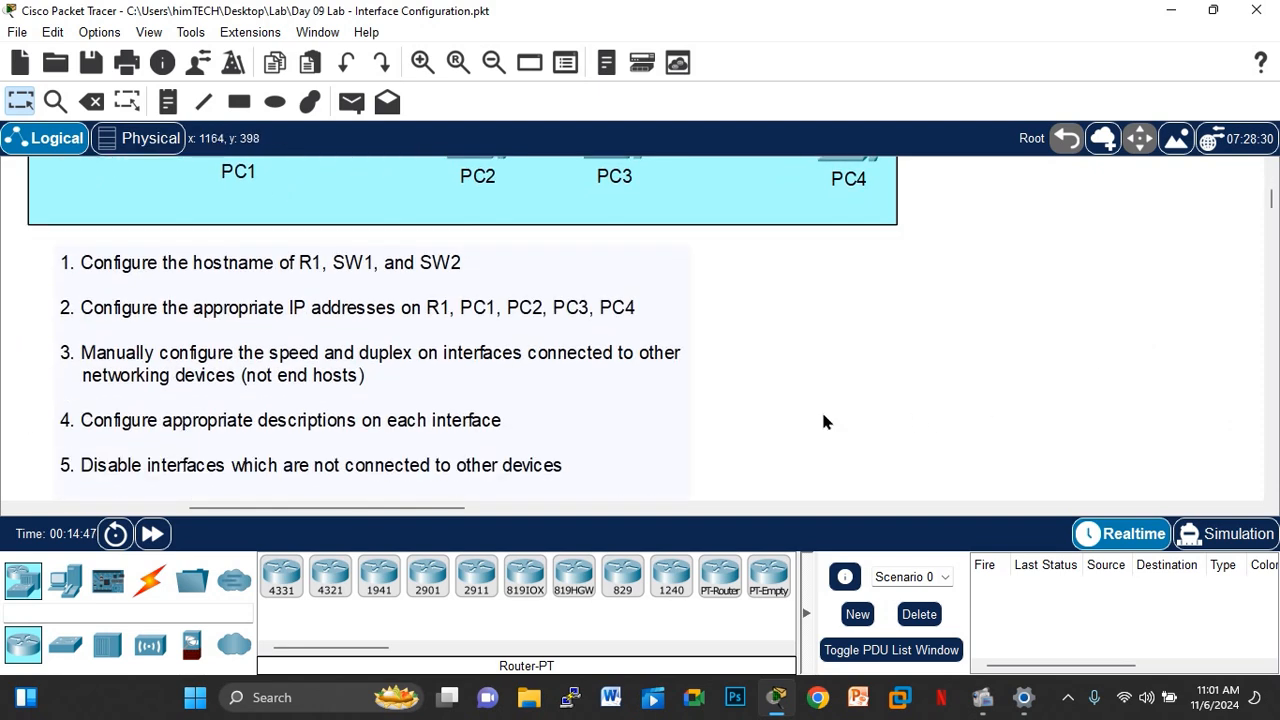
scroll(605, 453, "down", 1)
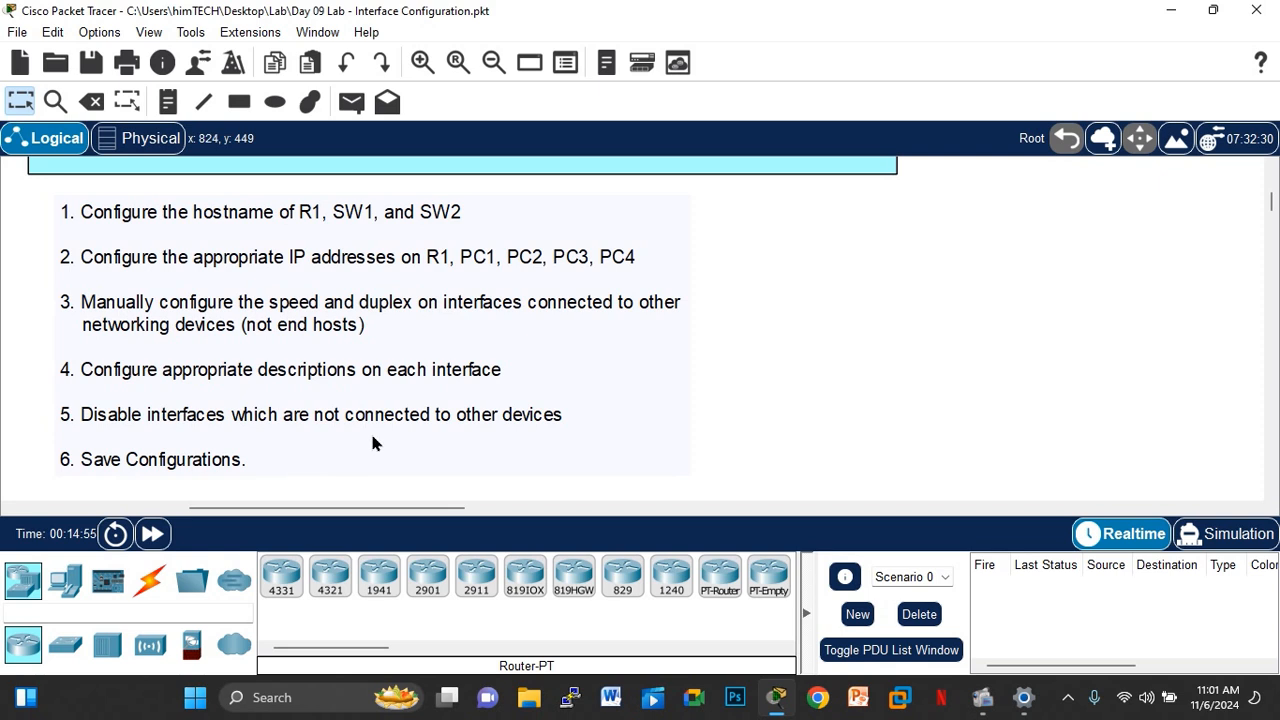
scroll(657, 414, "up", 4)
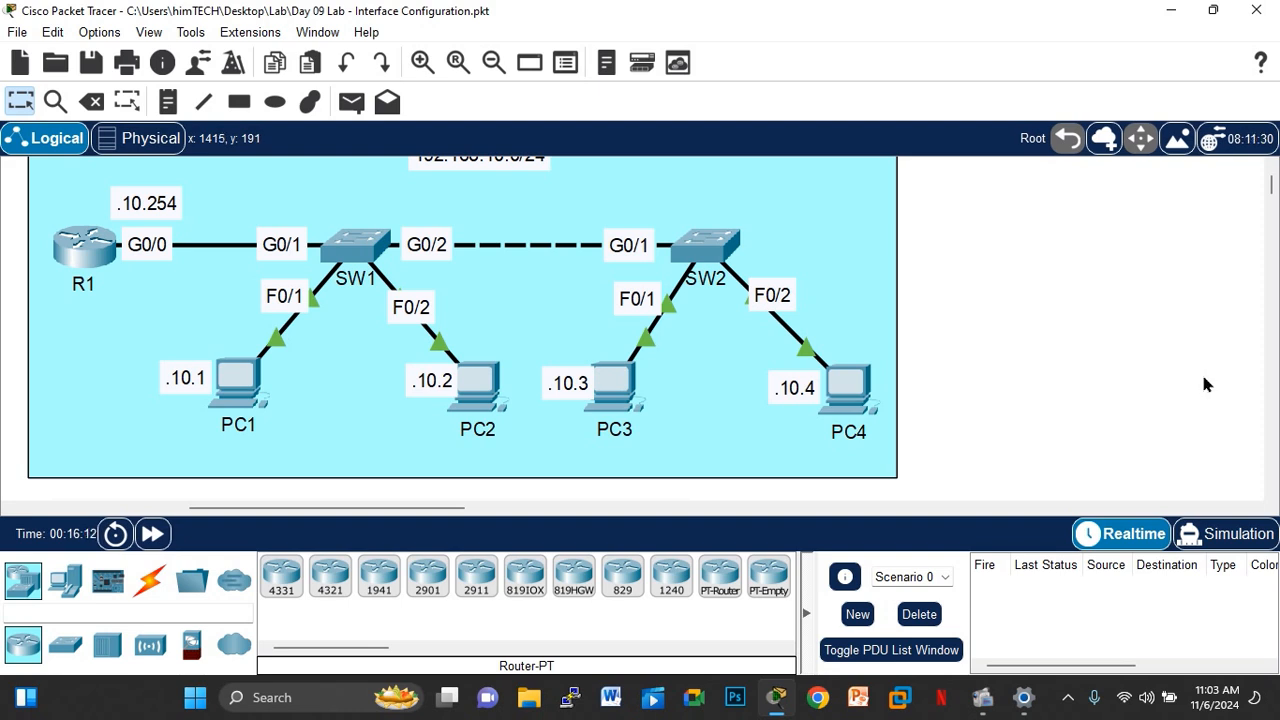
scroll(1150, 375, "down", 6)
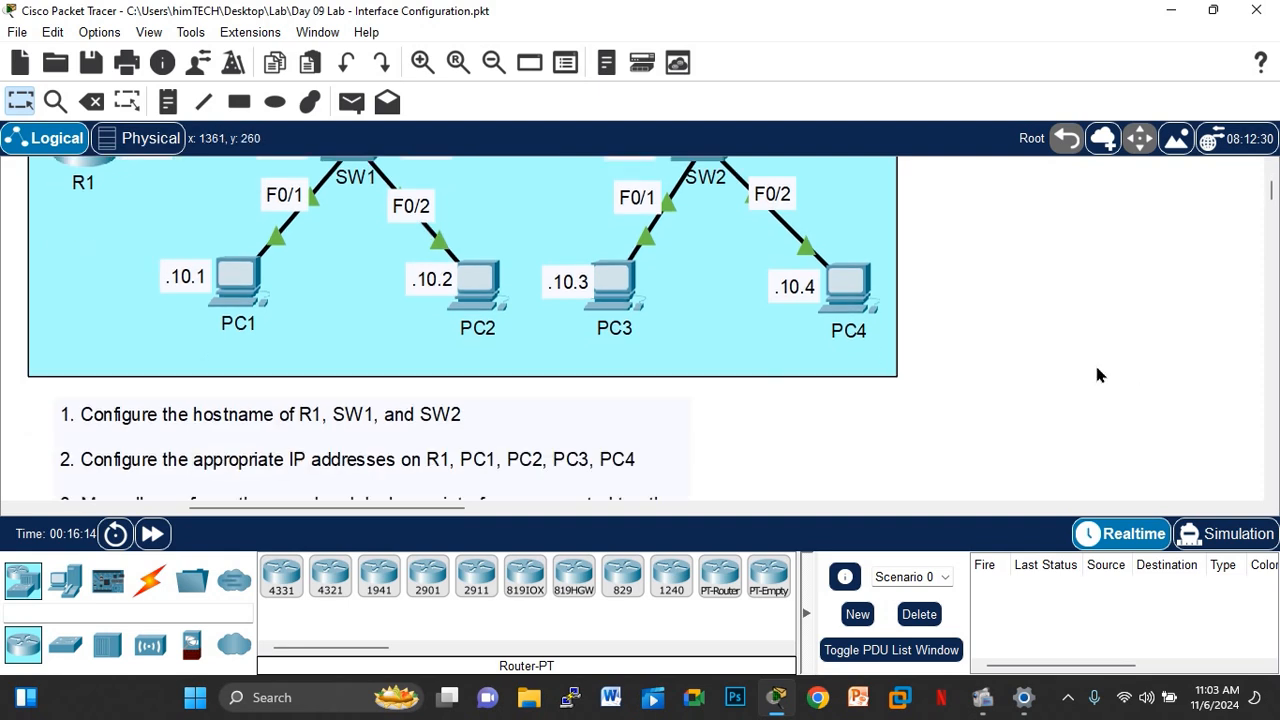
scroll(1068, 373, "down", 2)
scroll(1068, 373, "up", 8)
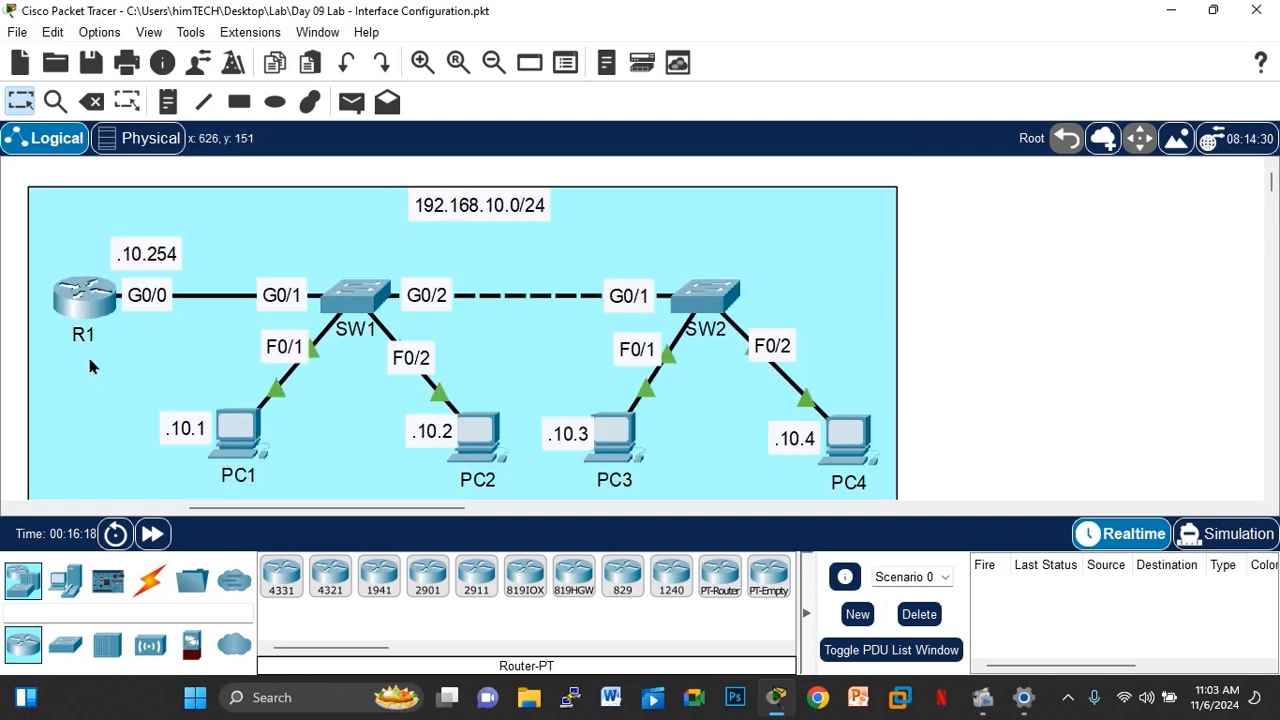
scroll(966, 301, "down", 2)
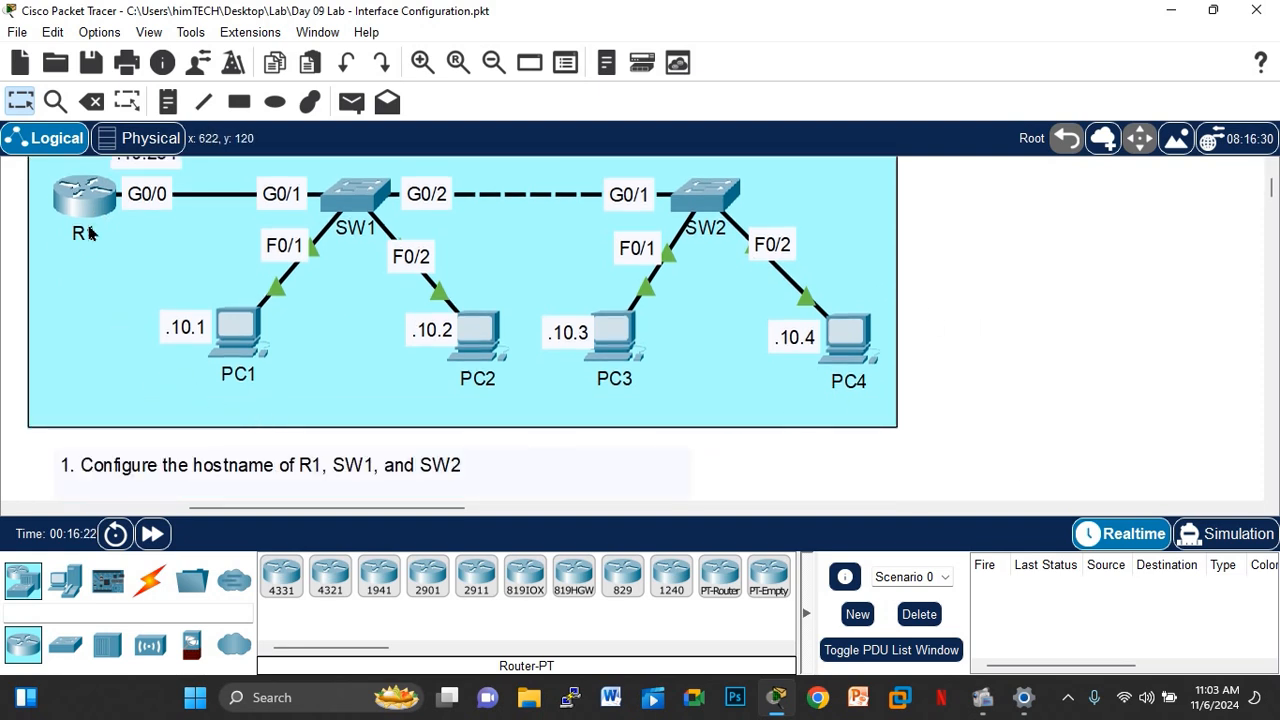
scroll(99, 271, "down", 1)
scroll(331, 454, "down", 4)
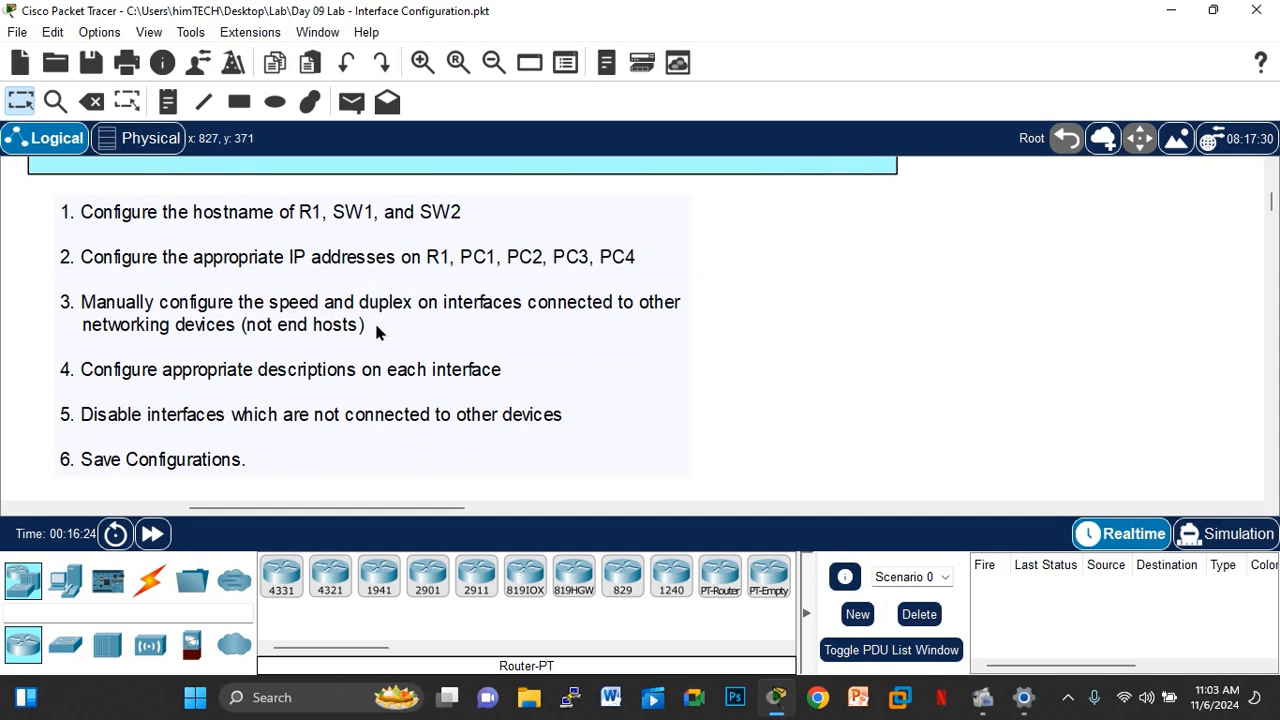
scroll(370, 331, "up", 2)
scroll(367, 330, "down", 5)
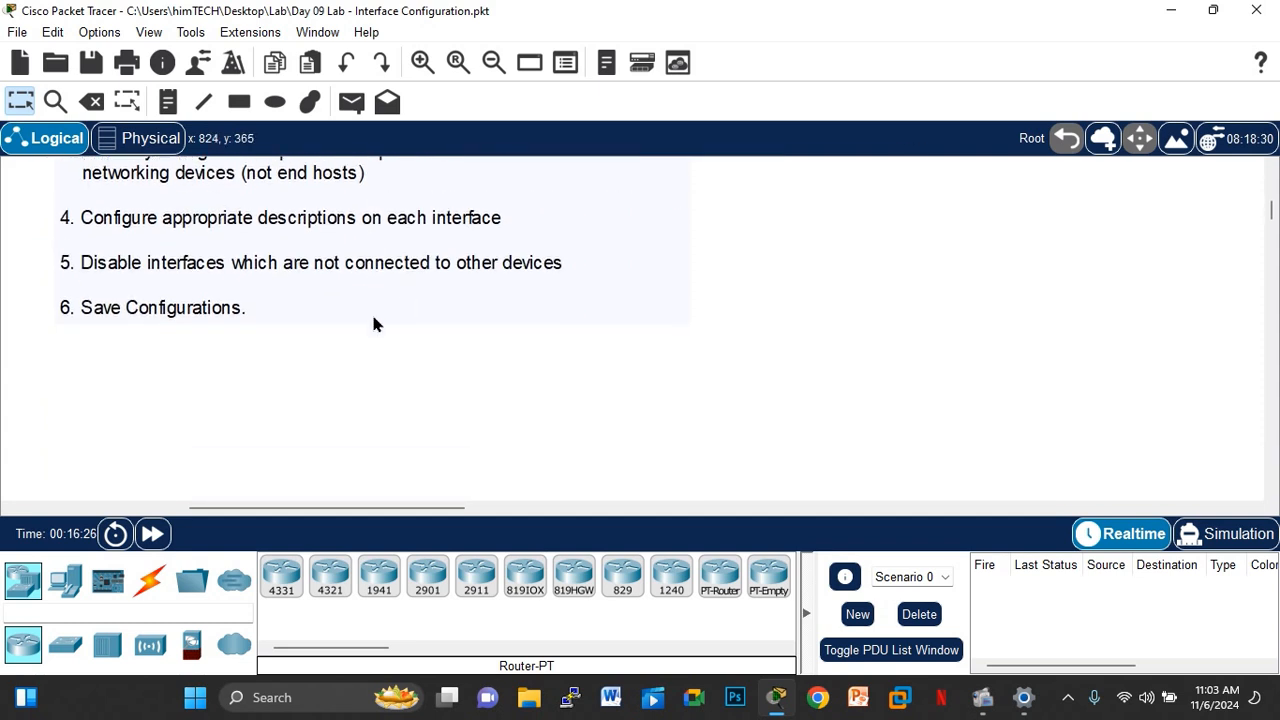
scroll(374, 320, "up", 4)
scroll(376, 320, "up", 6)
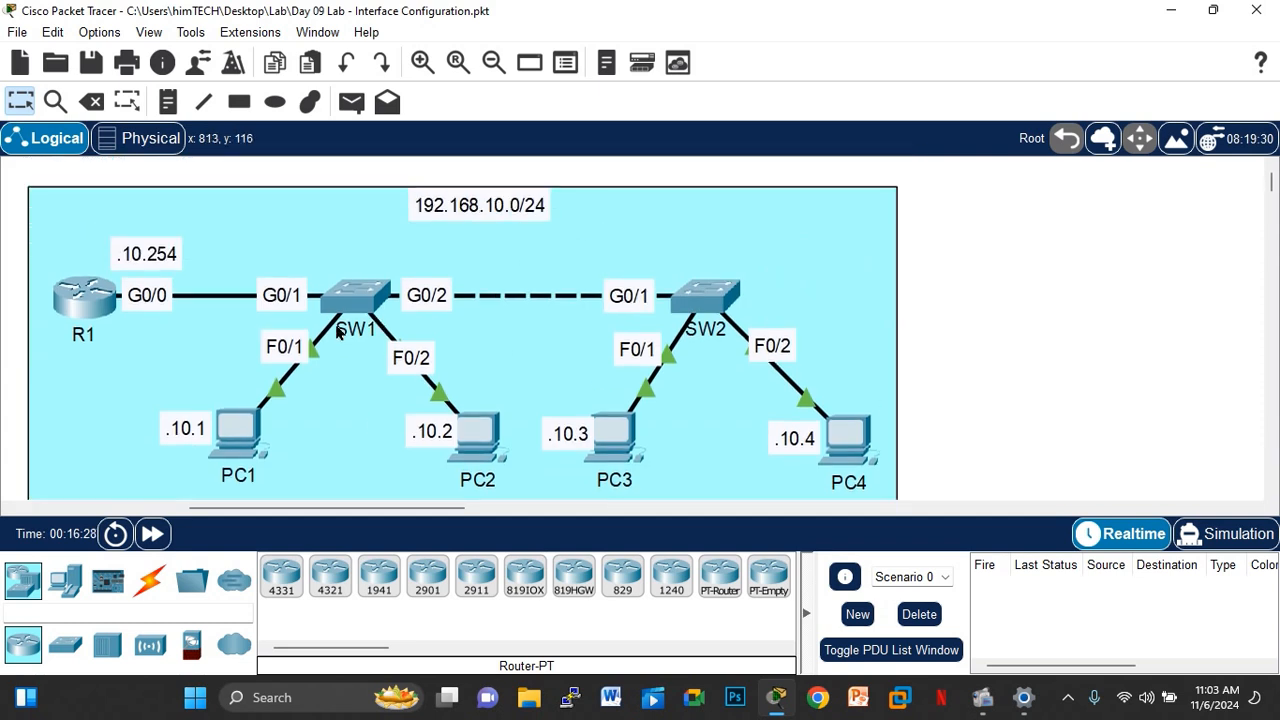
scroll(114, 294, "down", 1)
scroll(150, 310, "up", 1)
Step: Open router R1's command line in a widened window and start the console session
left_click(90, 309)
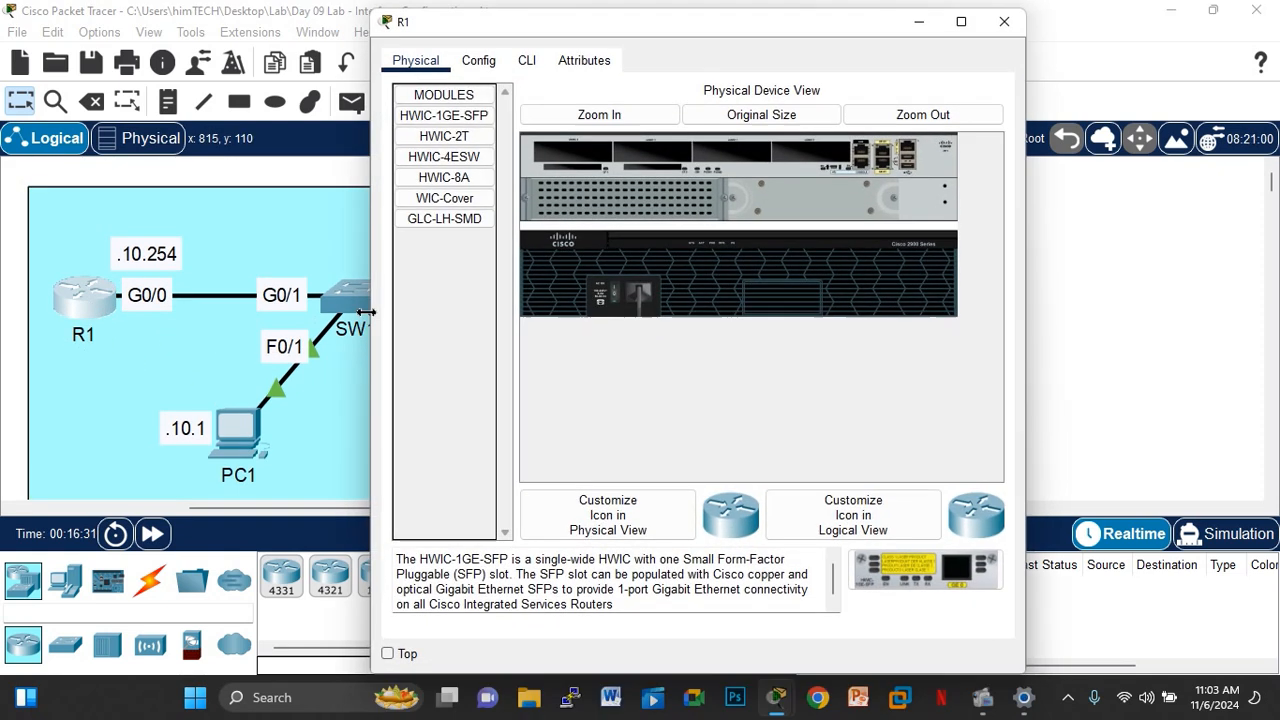
left_click(526, 60)
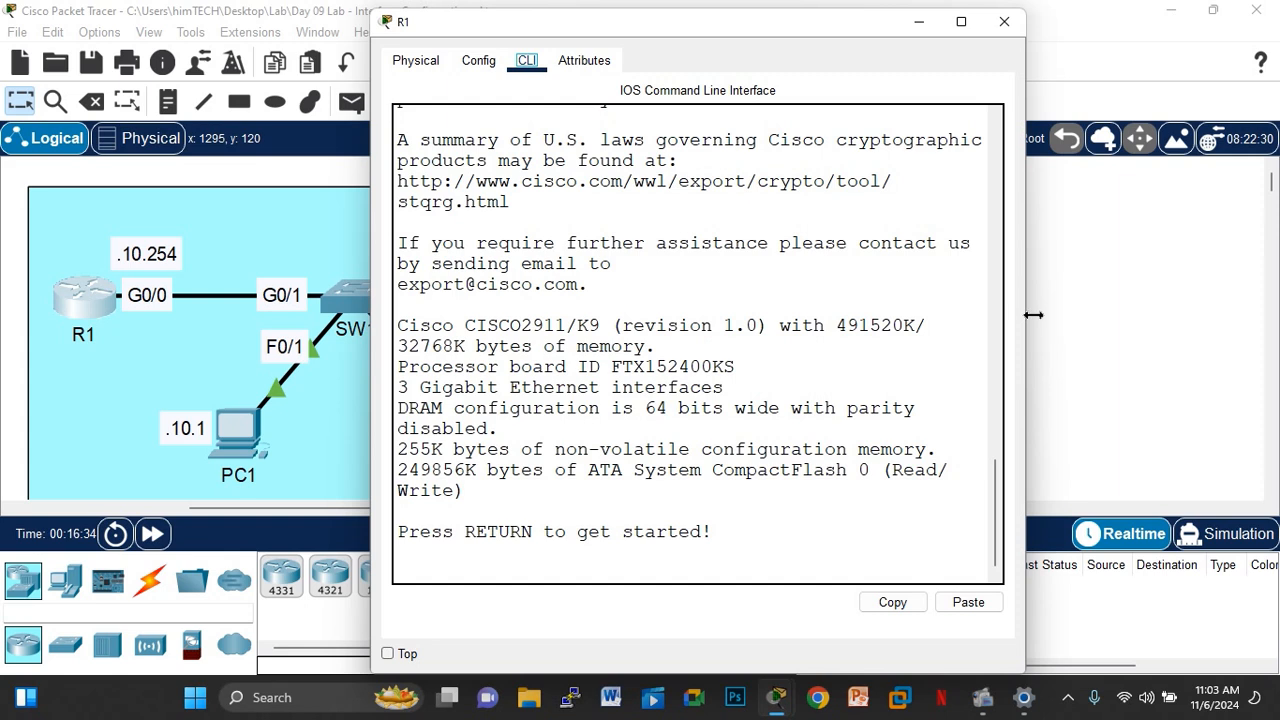
left_click_drag(1025, 314, 1258, 313)
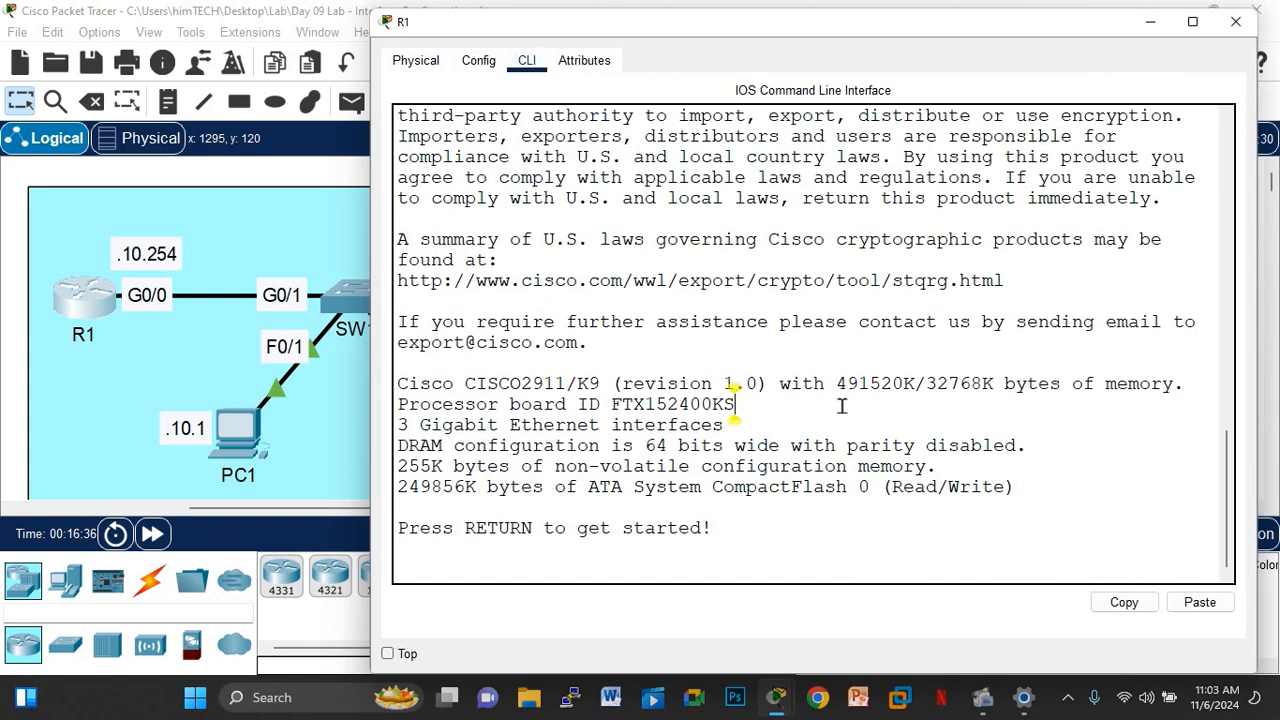
key("Return")
key("Return")
key("Return")
key("Return")
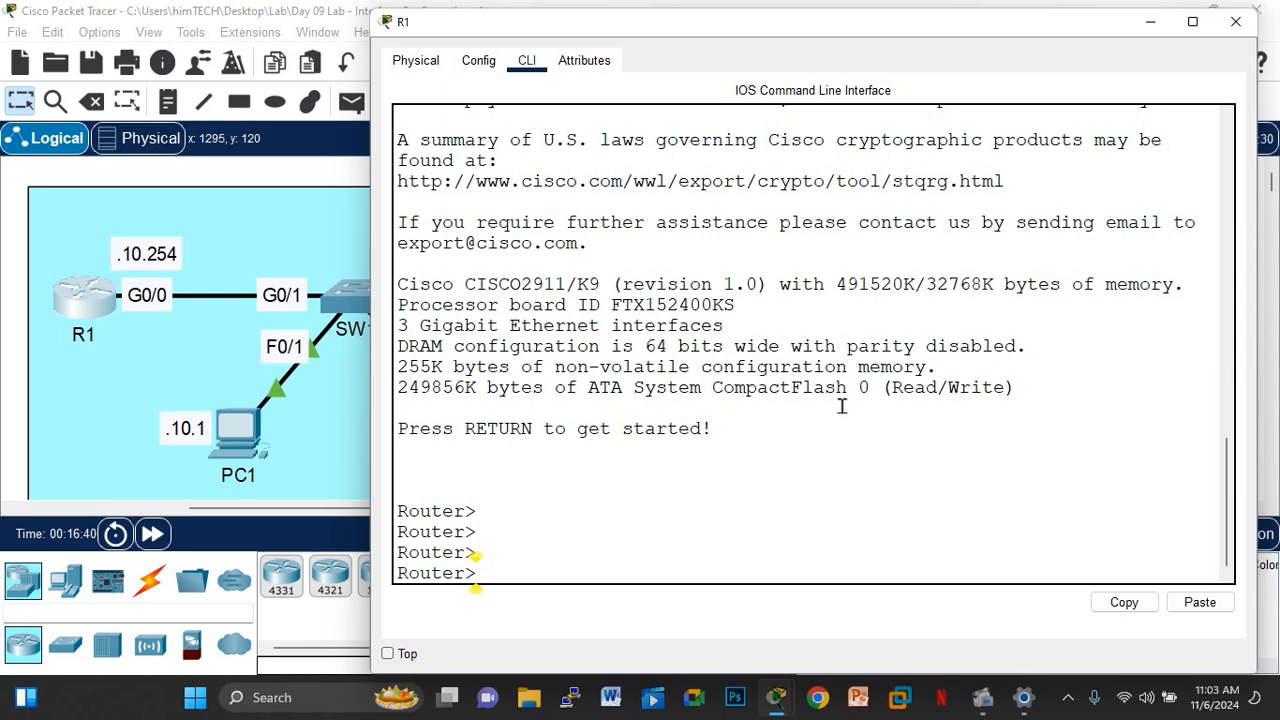
Step: Enter privileged EXEC mode on R1 with enable, then global configuration mode with conf t
type("en")
key("Tab")
key("Return")
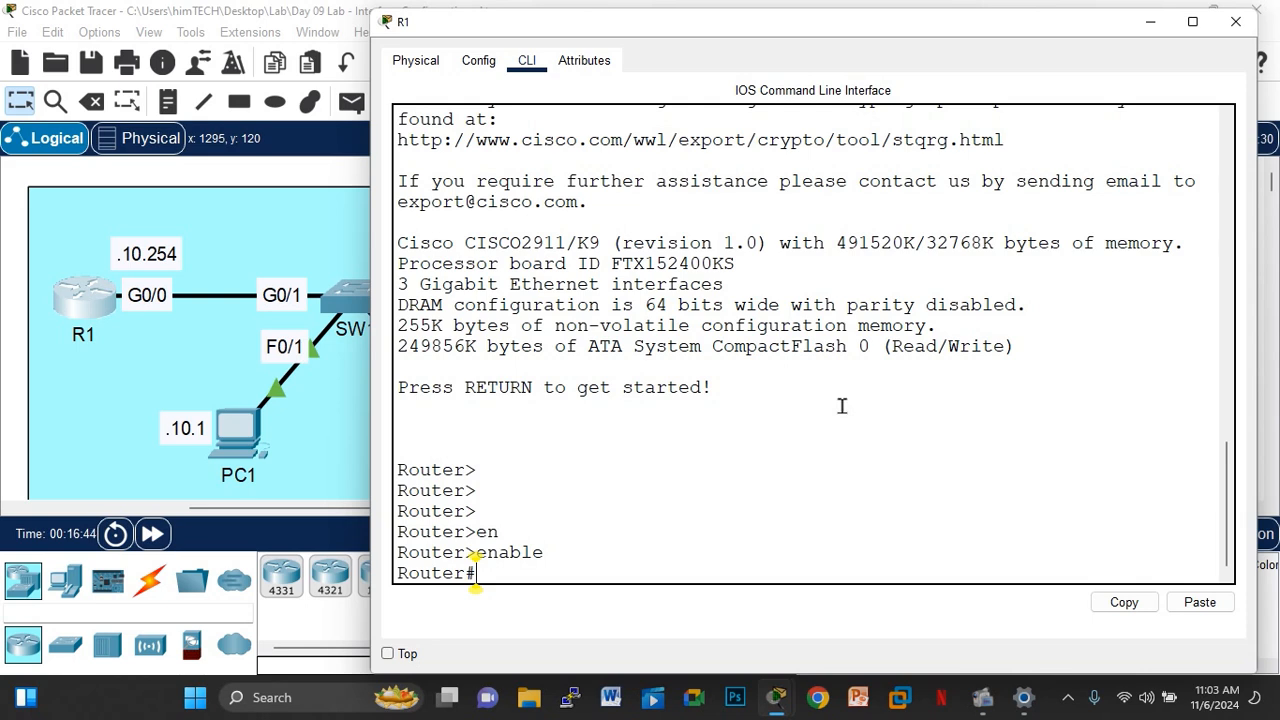
type("conf t")
key("Return")
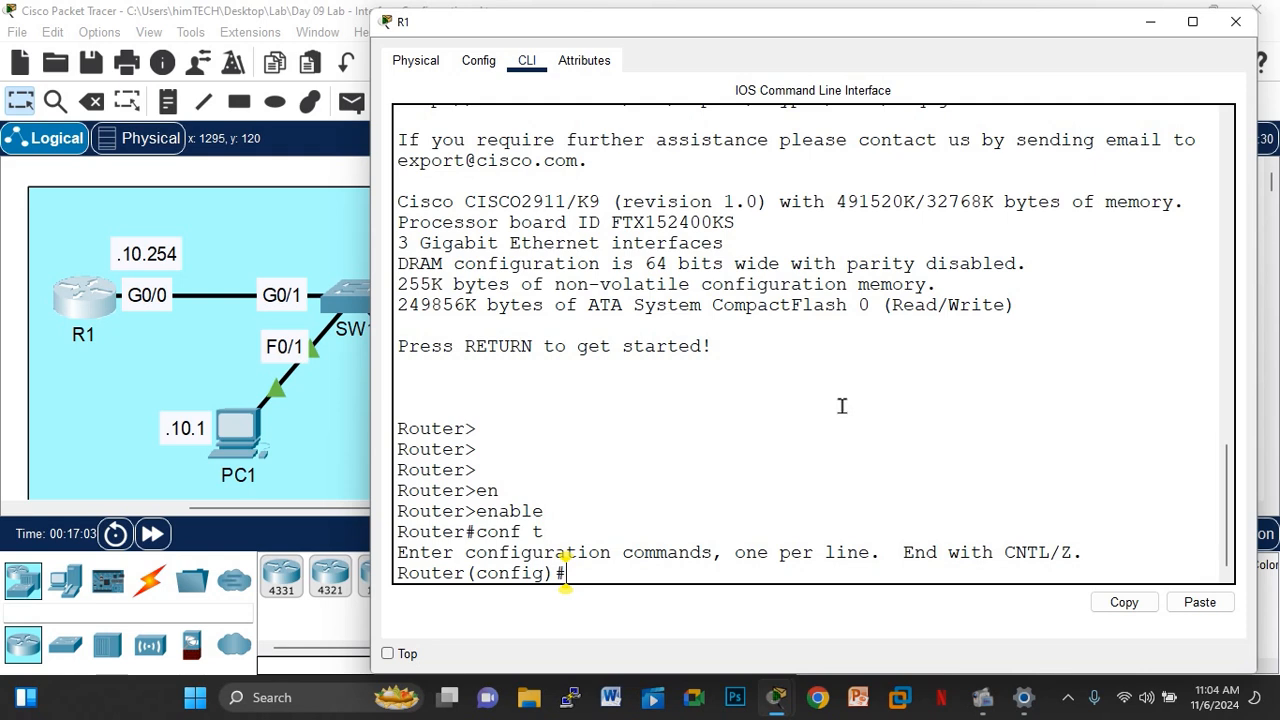
Step: Set the router's hostname to R1 and move its window aside to uncover SW1 and PC2 in the topology
type("ho")
key("Tab")
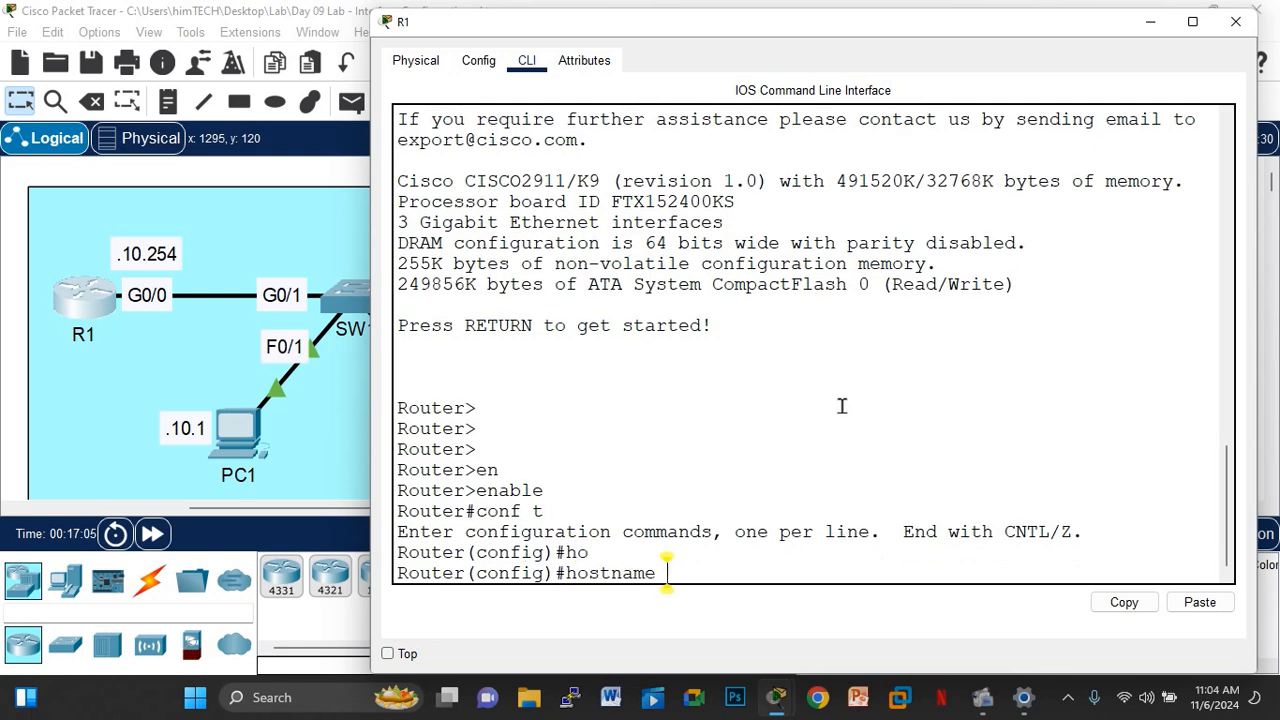
type("R1")
key("Return")
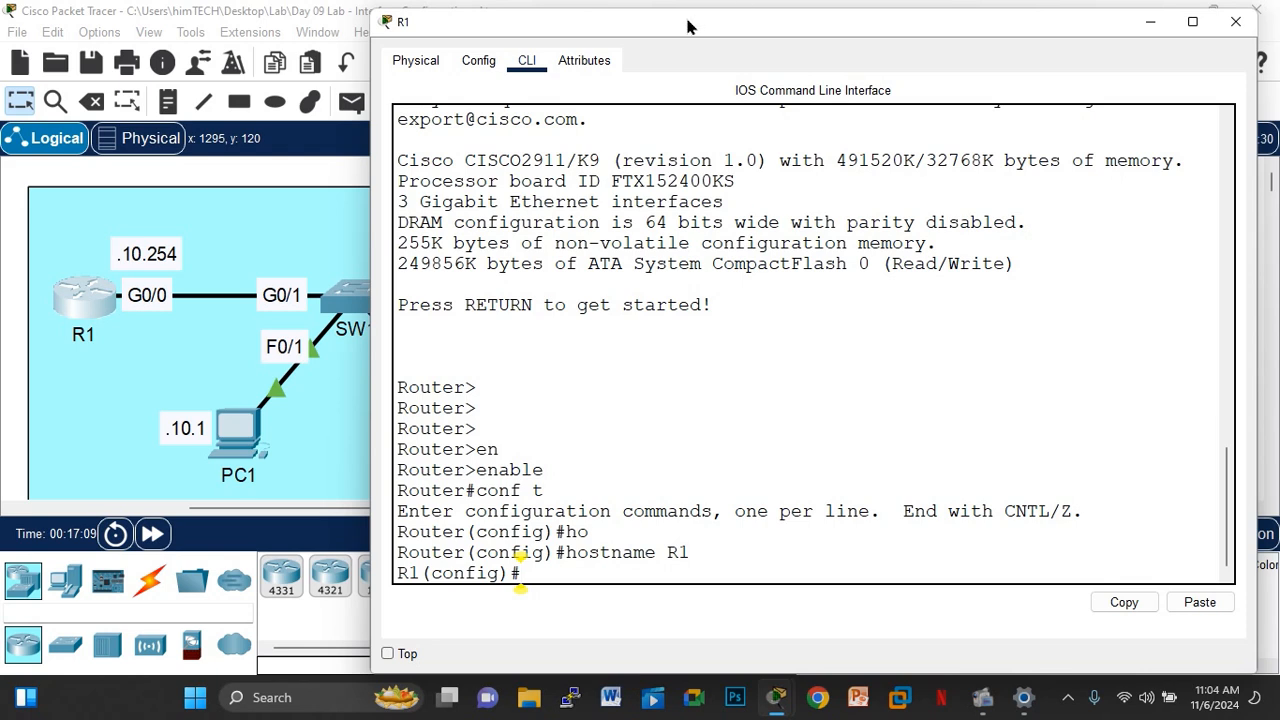
left_click_drag(692, 27, 754, 39)
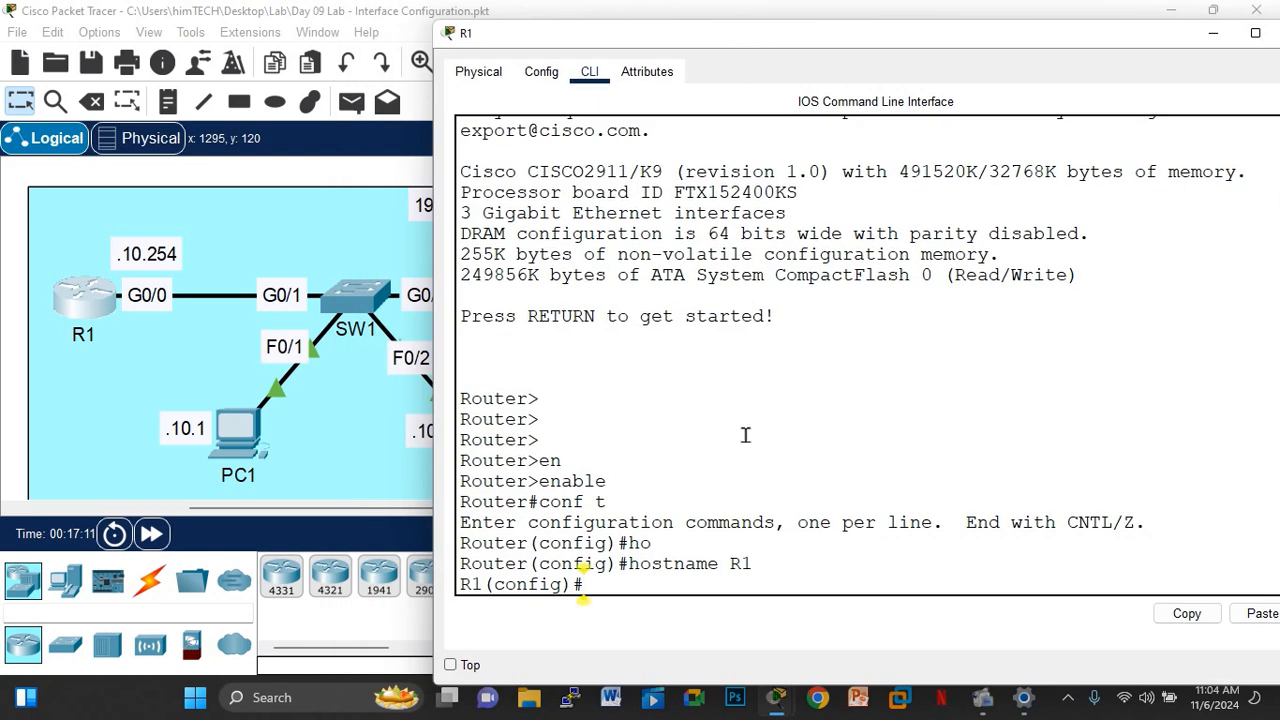
key("Return")
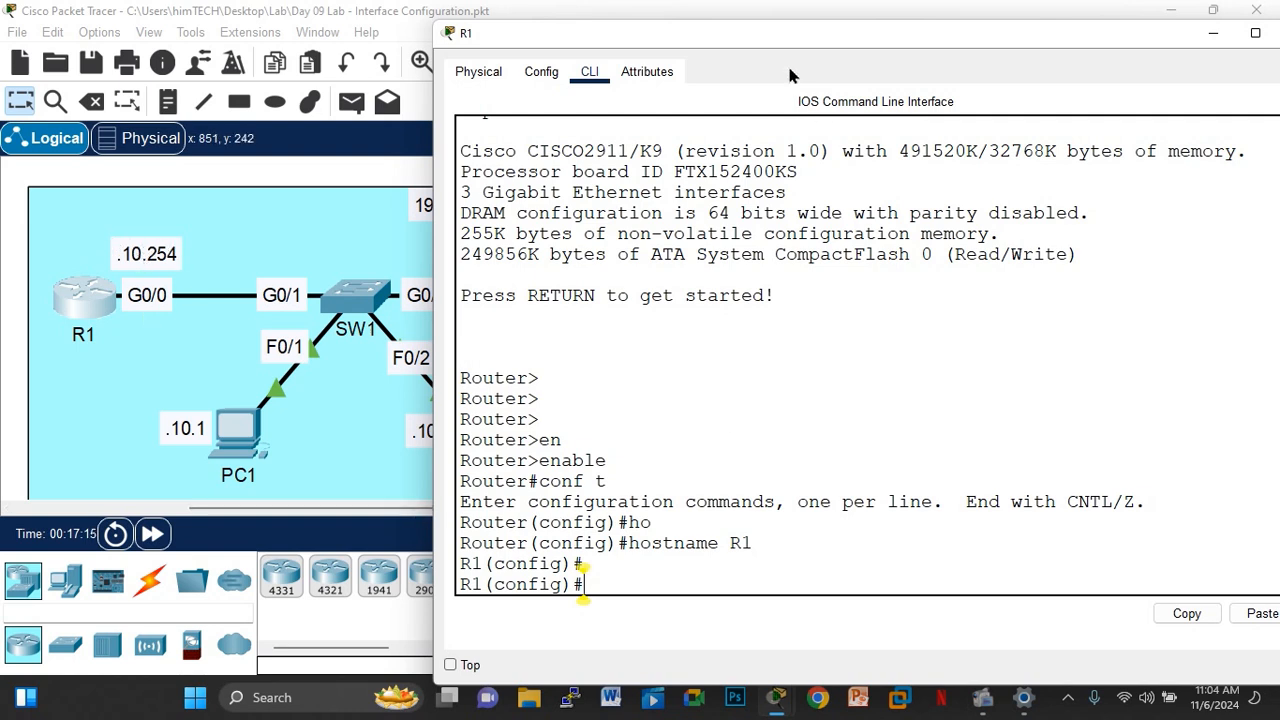
left_click_drag(795, 38, 947, 43)
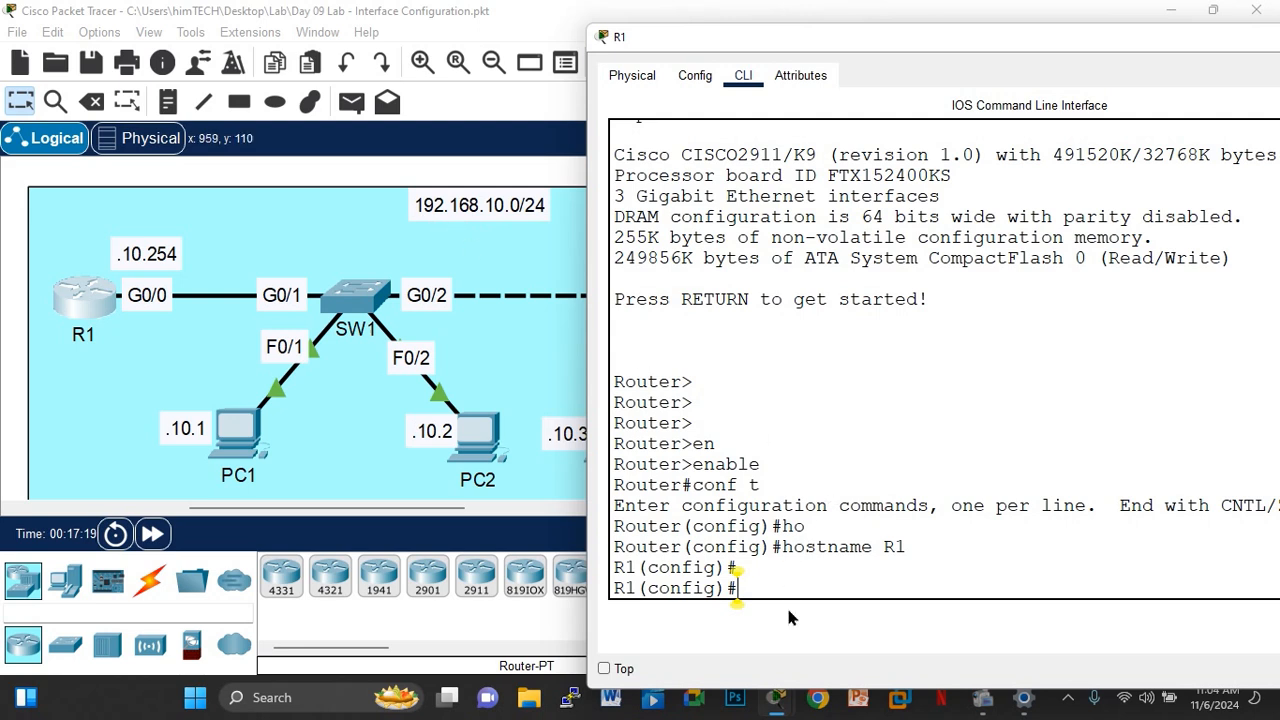
Step: Try to assign IP address 192.168.10.254 with mask 255.255.255.0 on R1 directly from global configuration mode
type("IP")
key("BackSpace")
key("BackSpace")
key("BackSpace")
key("BackSpace")
key("BackSpace")
key("BackSpace")
type("ip add")
type("19")
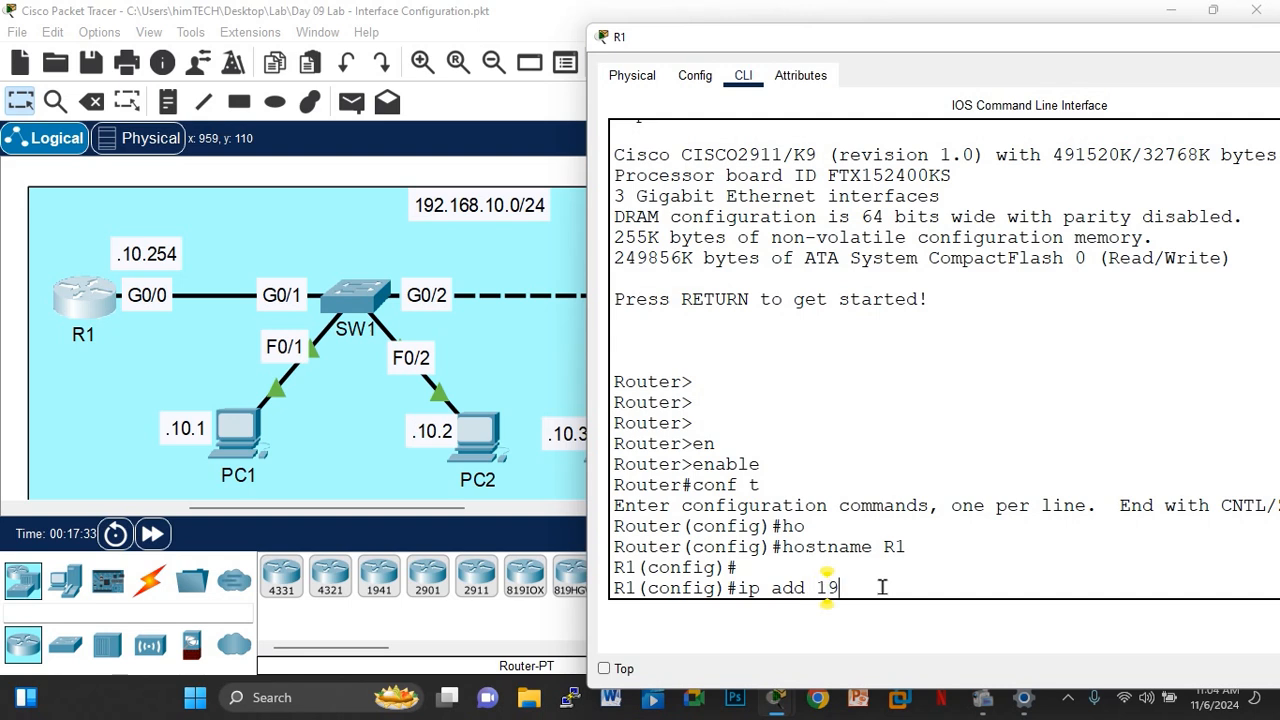
type("2.168.10.254")
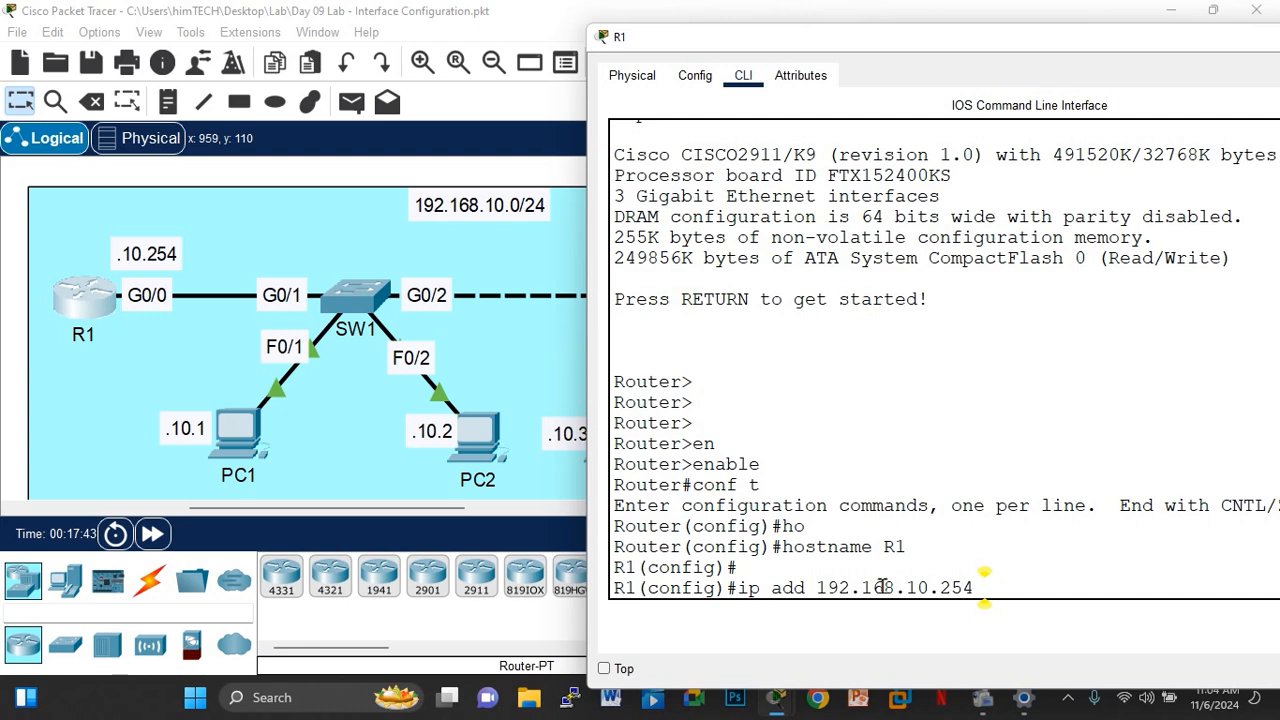
type("255.255.255")
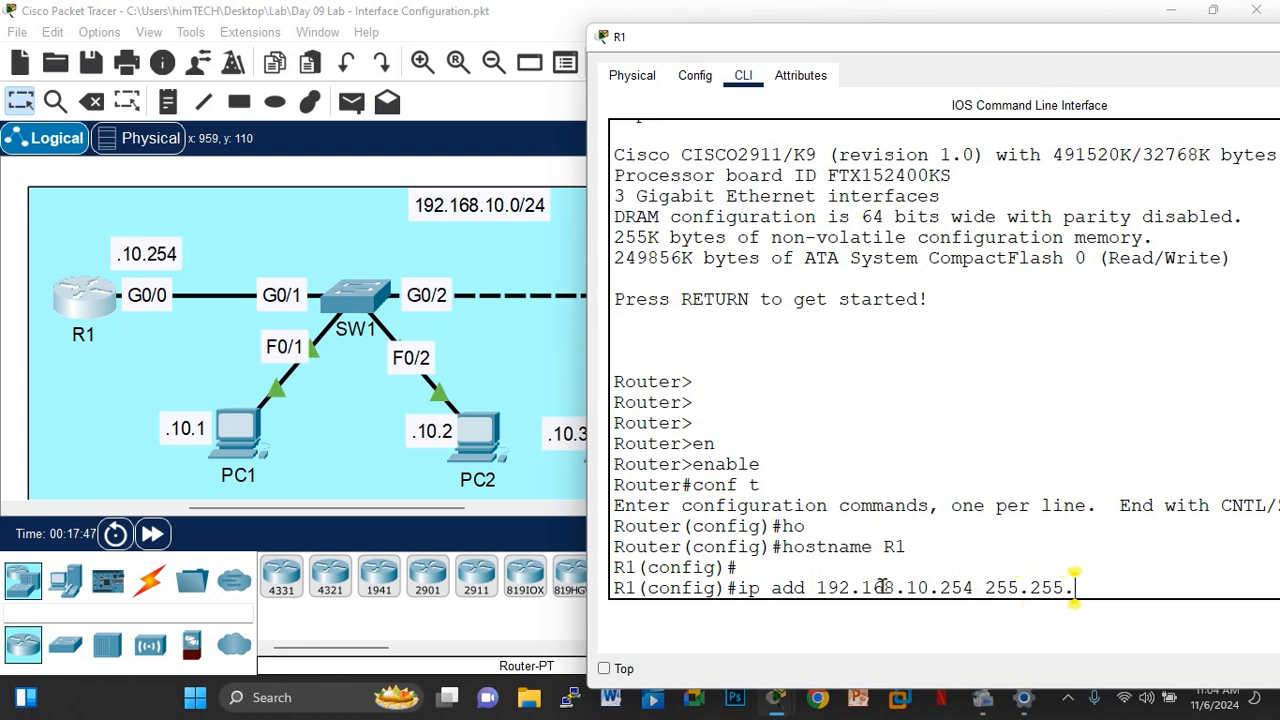
type(".0")
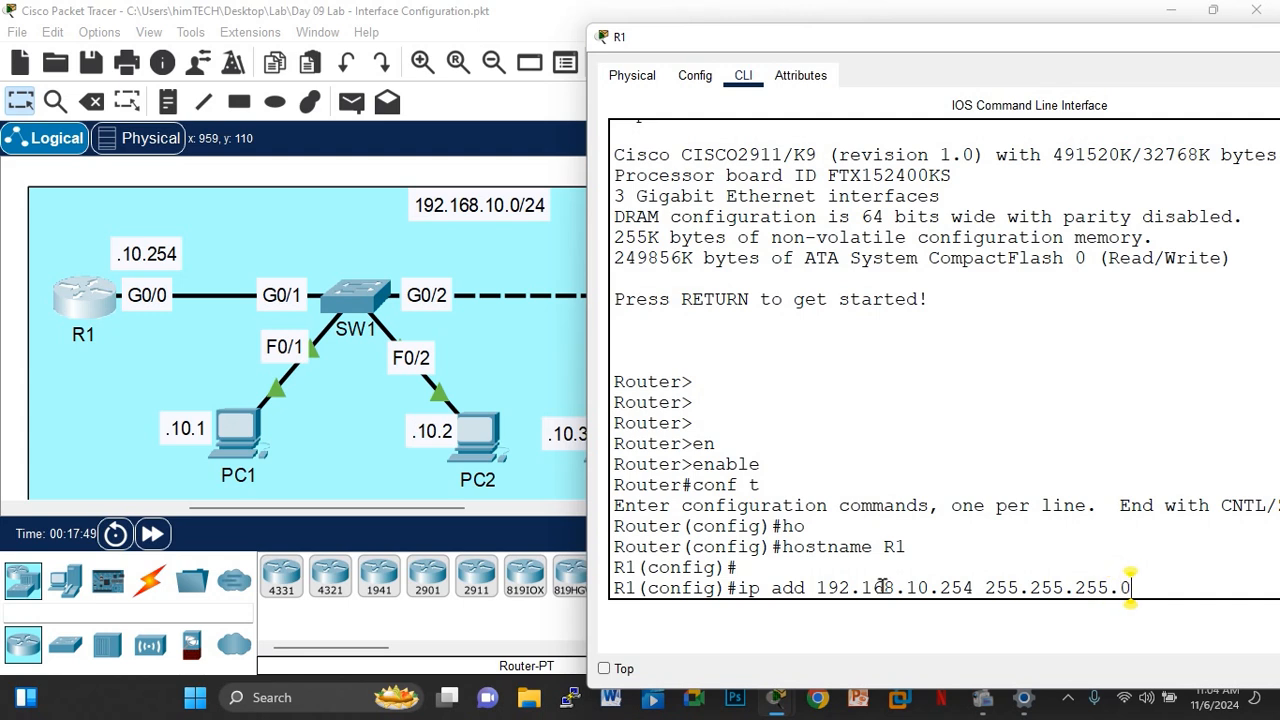
key("Return")
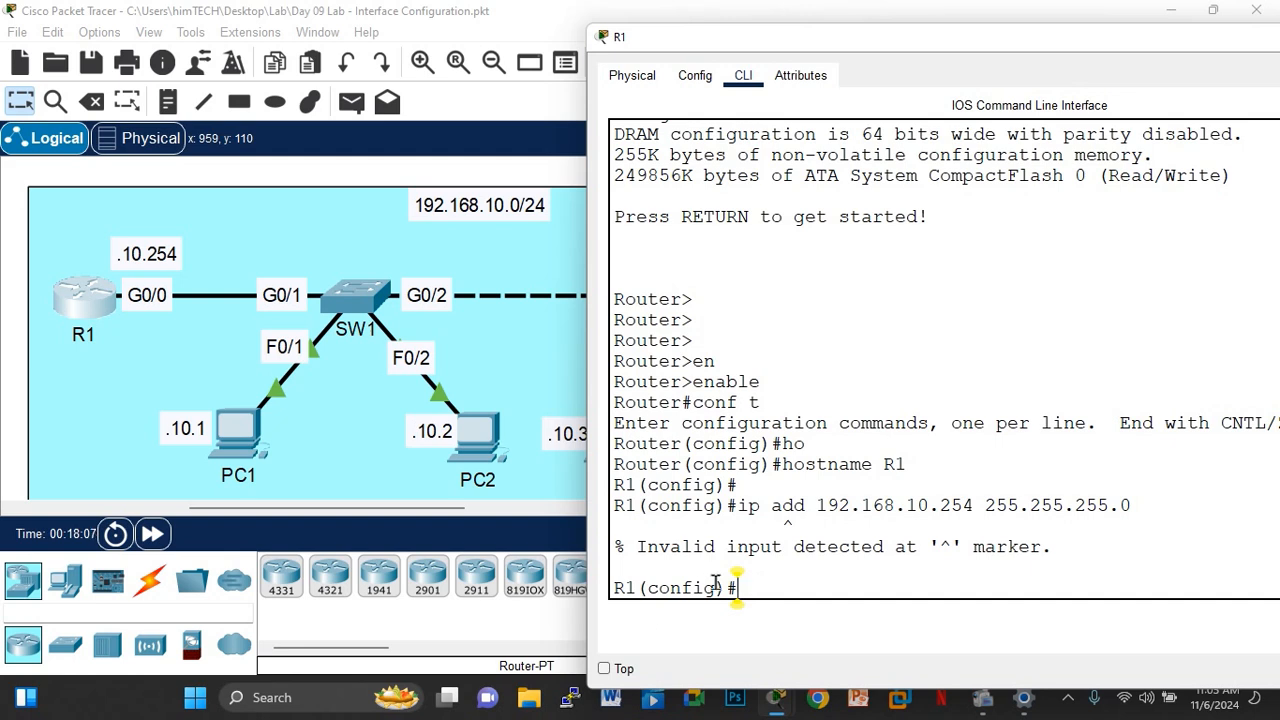
left_click_drag(737, 588, 614, 588)
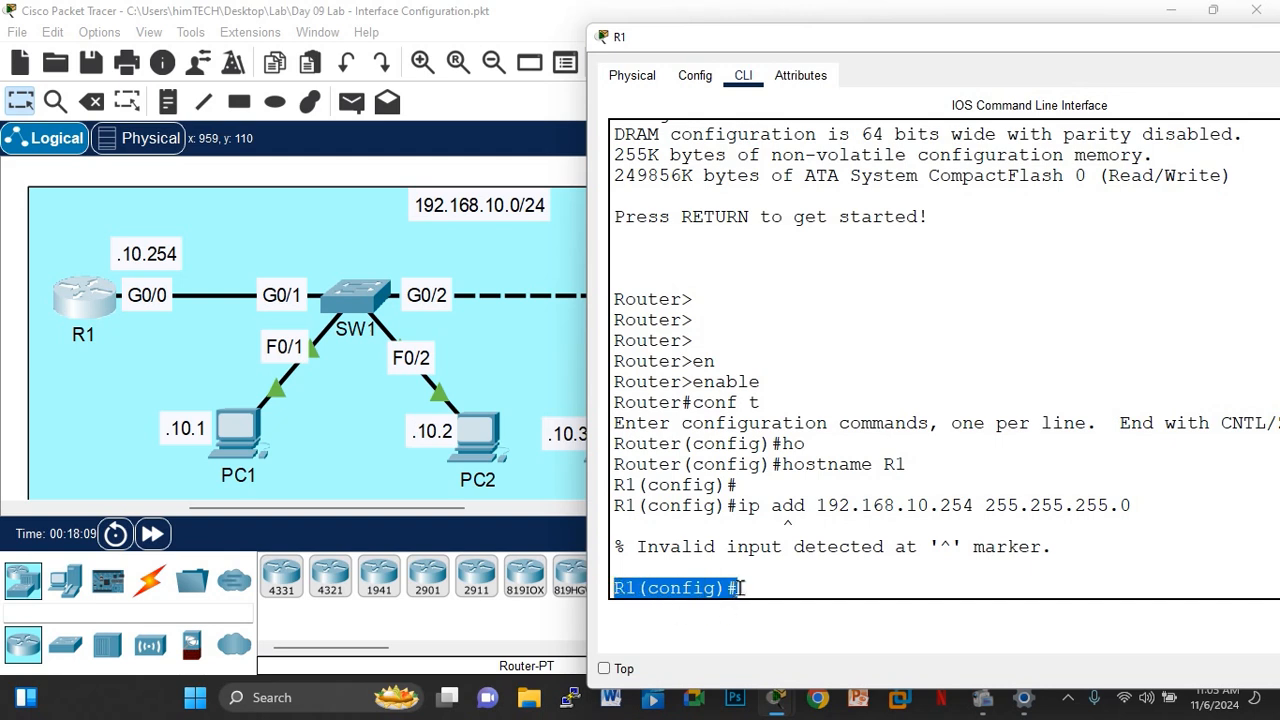
left_click(740, 588)
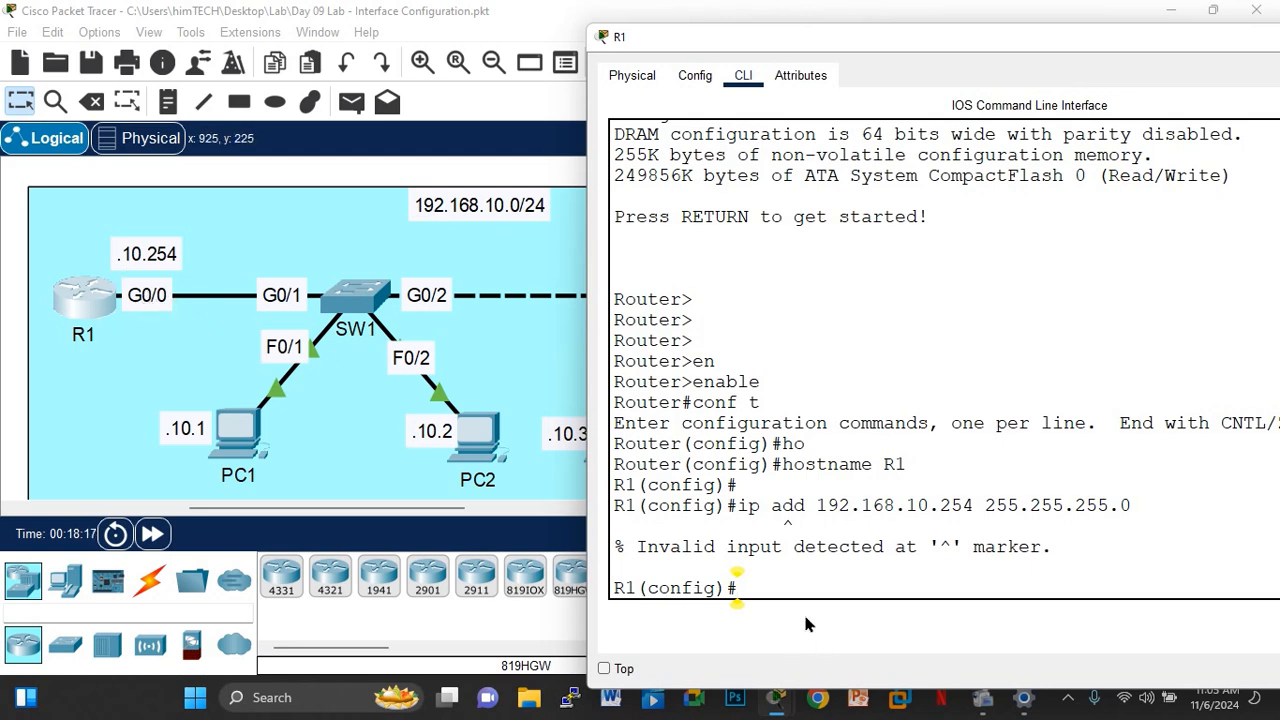
Step: Enter interface g0/0 on R1 and assign it IP address 192.168.10.254 with mask 255.255.255.0
type("int")
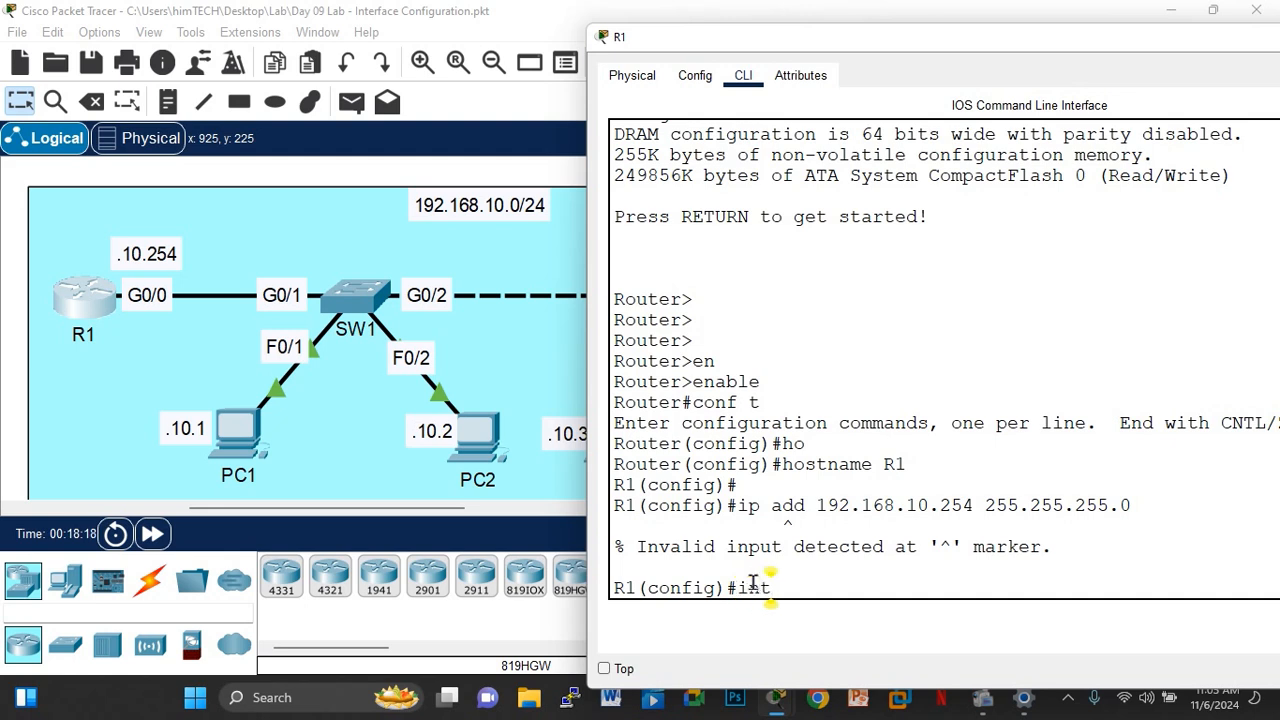
type(" g0/0")
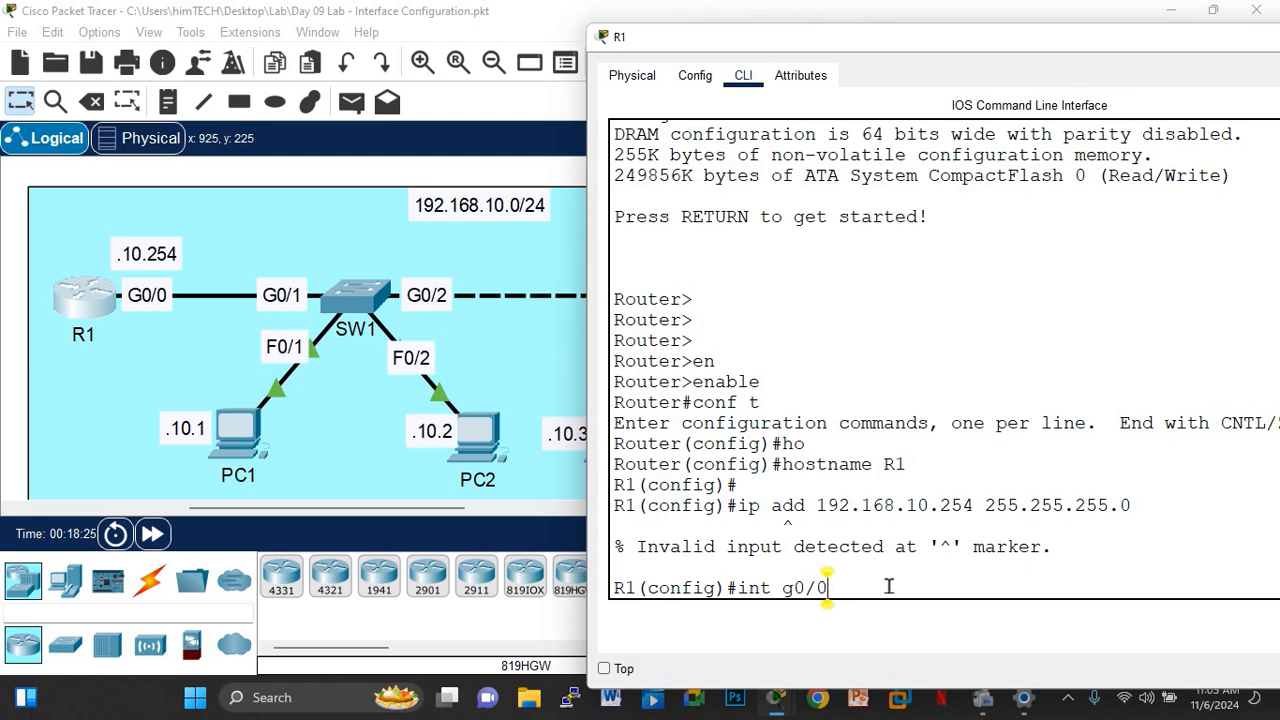
key("Return")
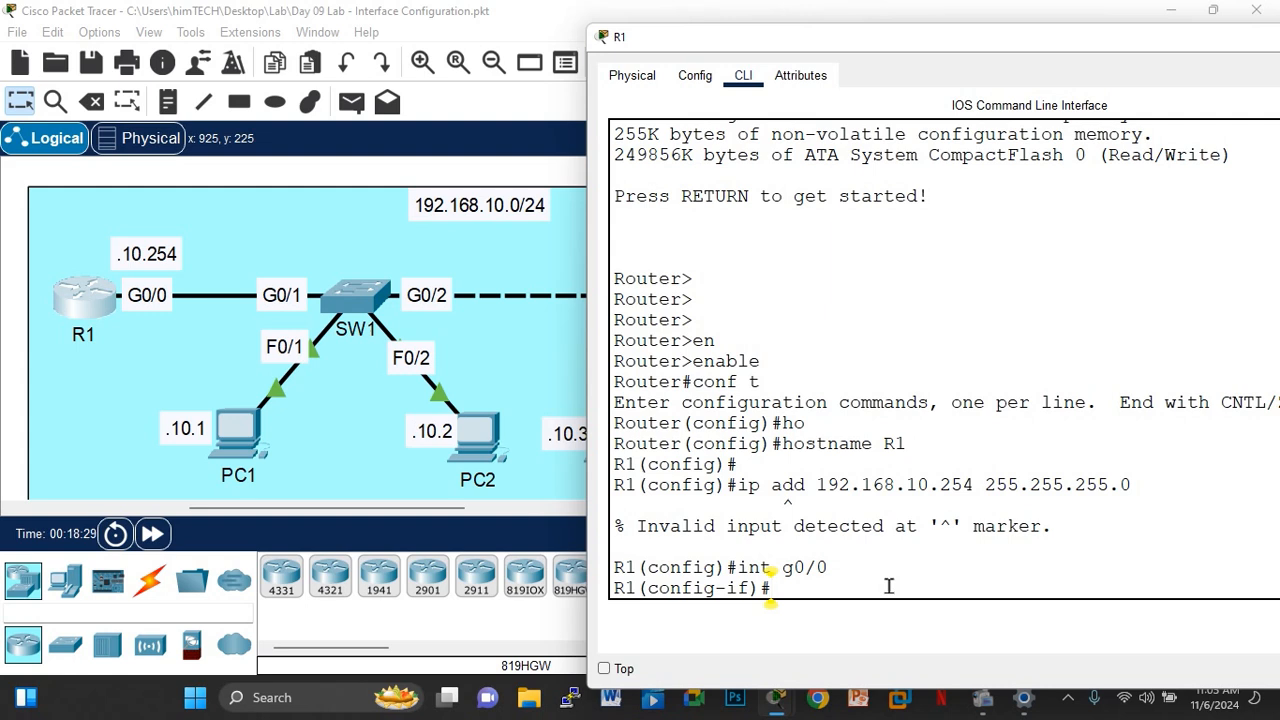
key("Up")
key("Up")
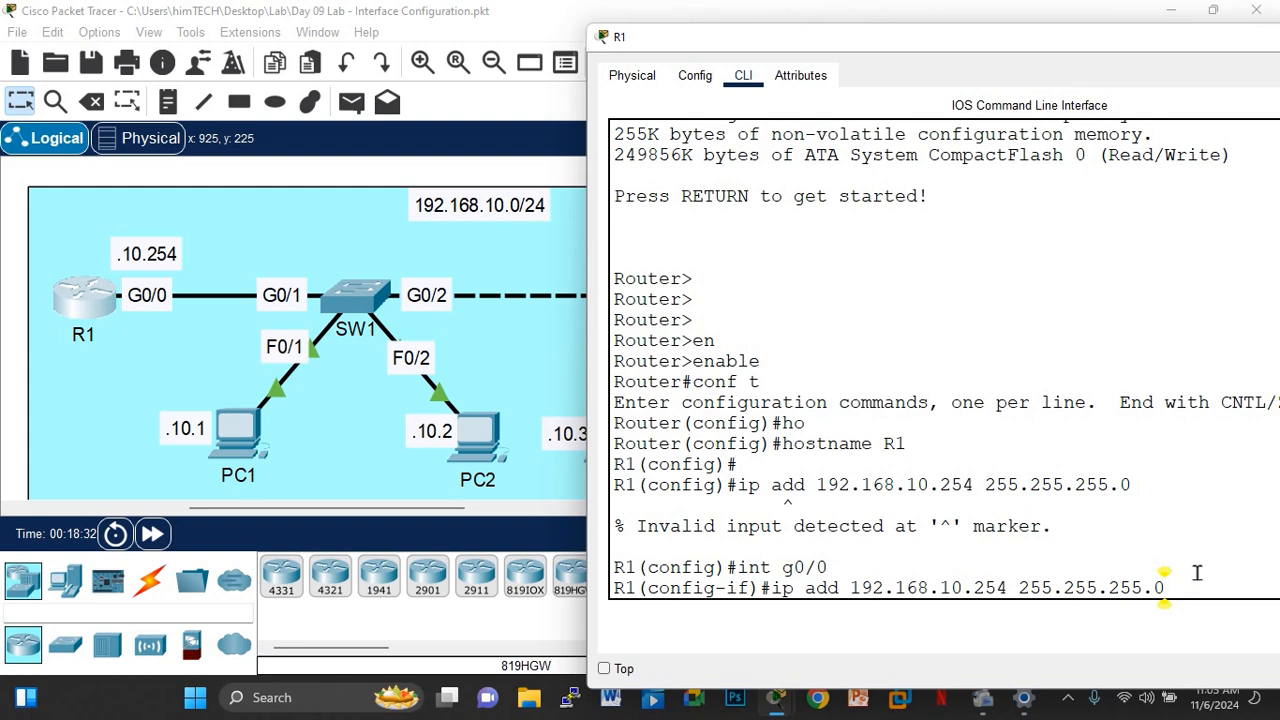
key("Return")
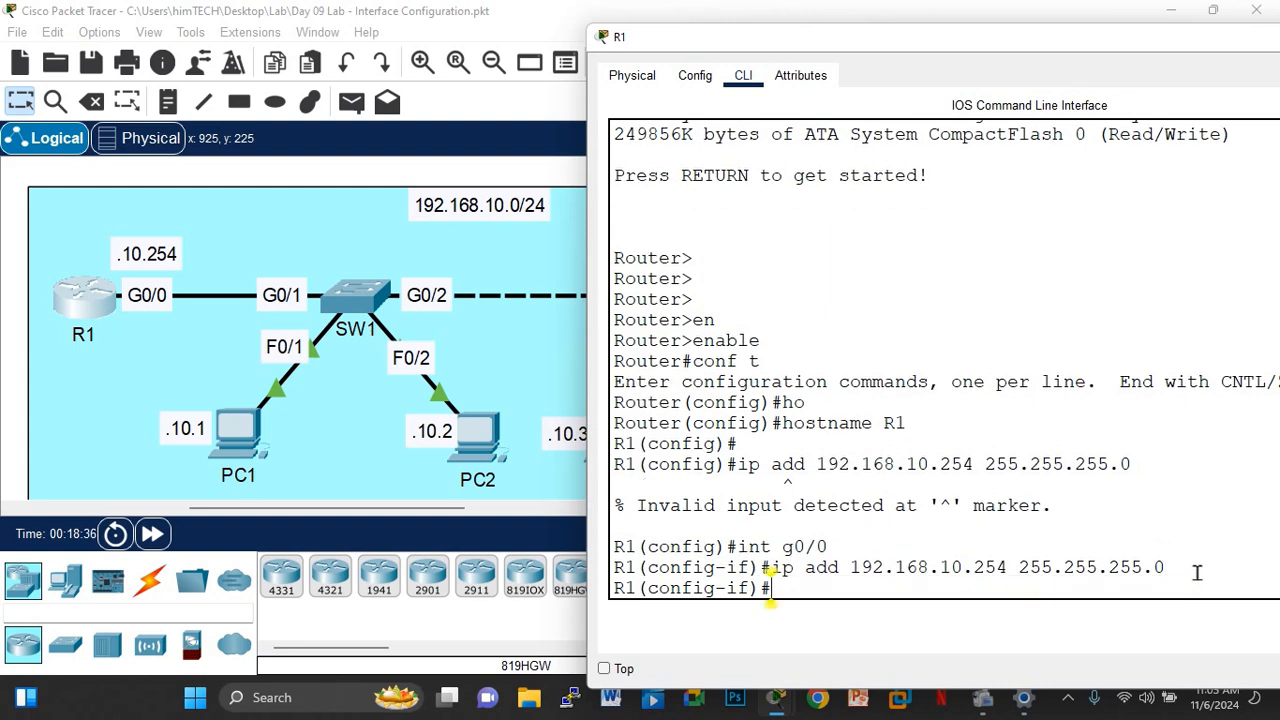
key("Return")
key("Return")
key("Return")
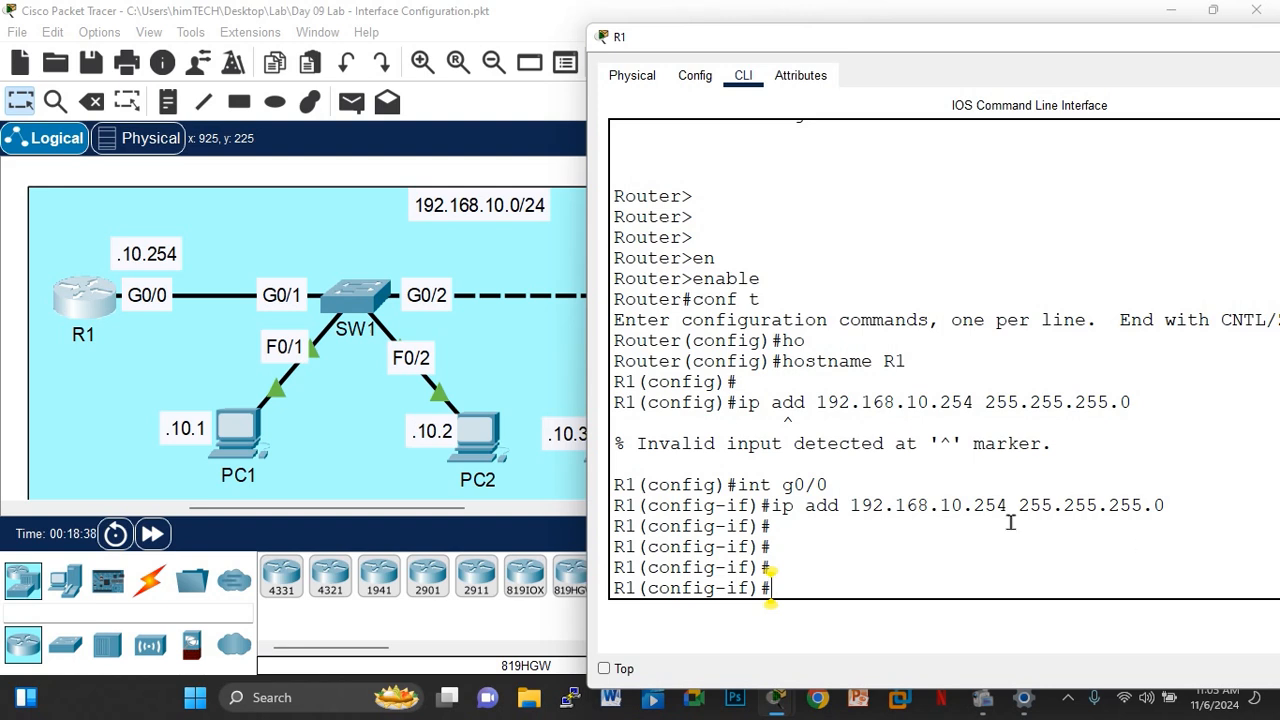
Step: Give R1's G0/0 interface the description "connected SW1"
type("de")
key("Tab")
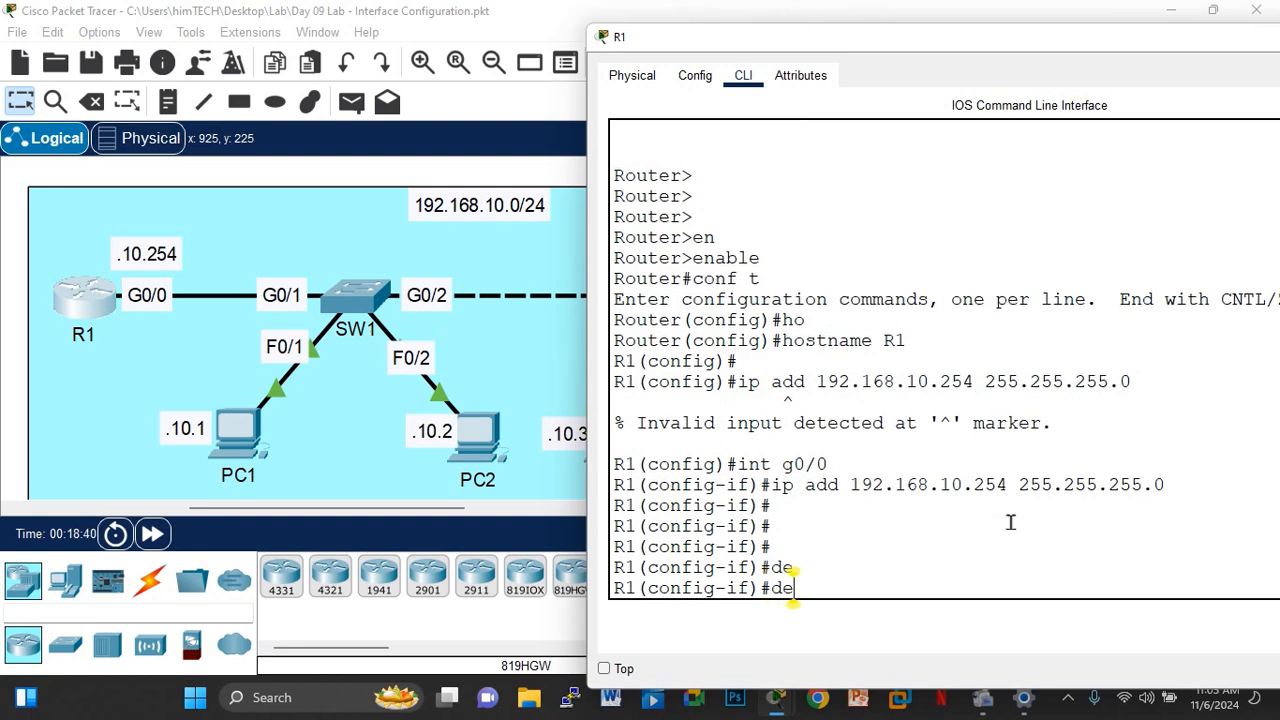
type("s")
key("Tab")
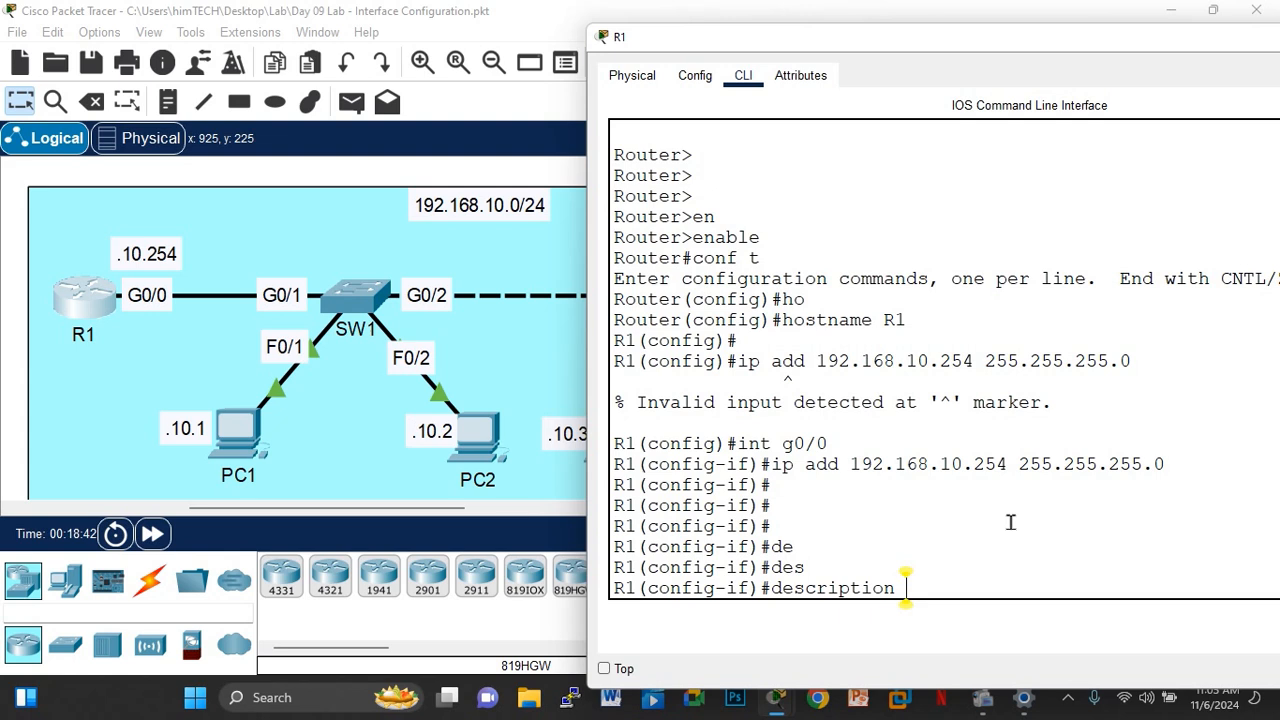
type("conne")
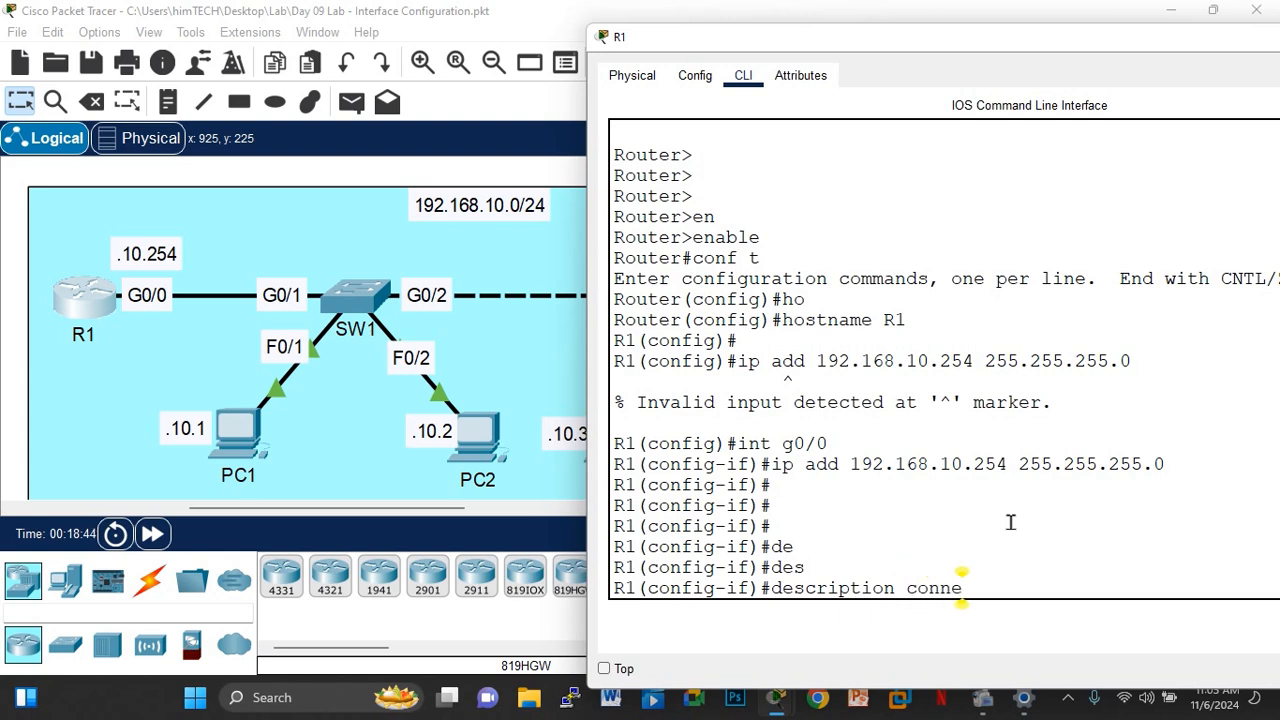
type("ted")
key("BackSpace")
key("BackSpace")
key("BackSpace")
key("BackSpace")
type("cte")
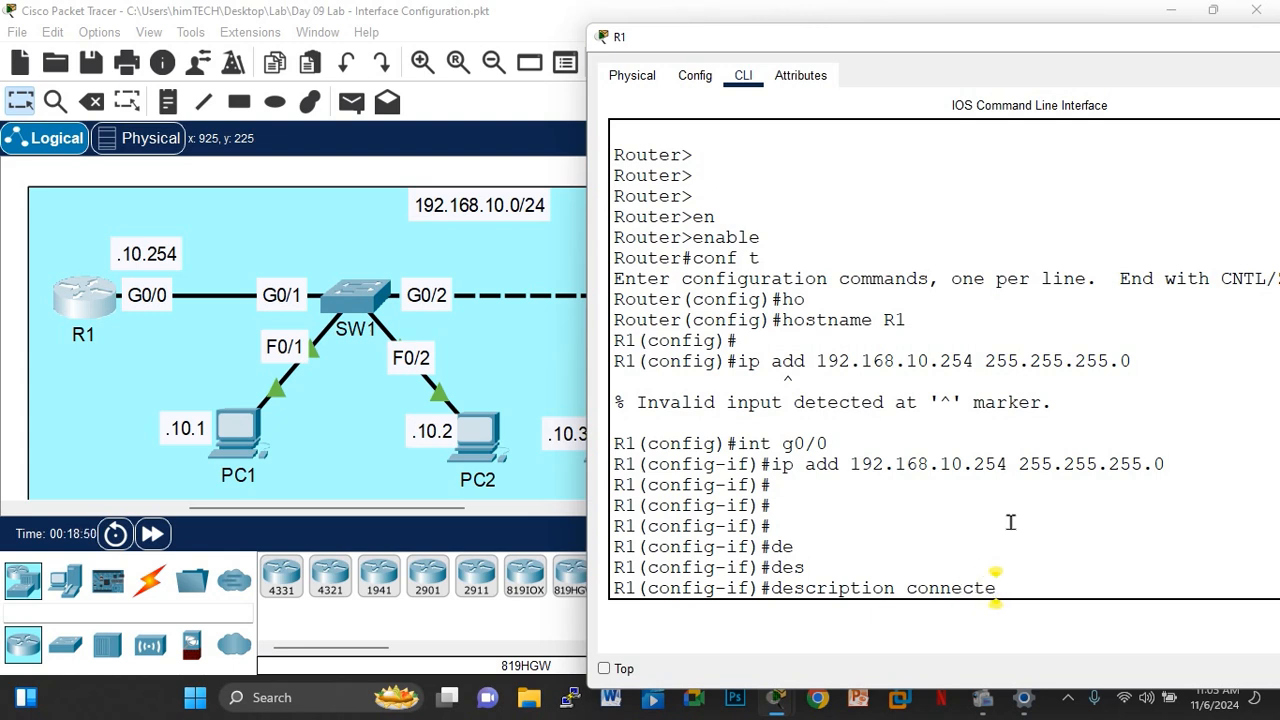
type("d SW")
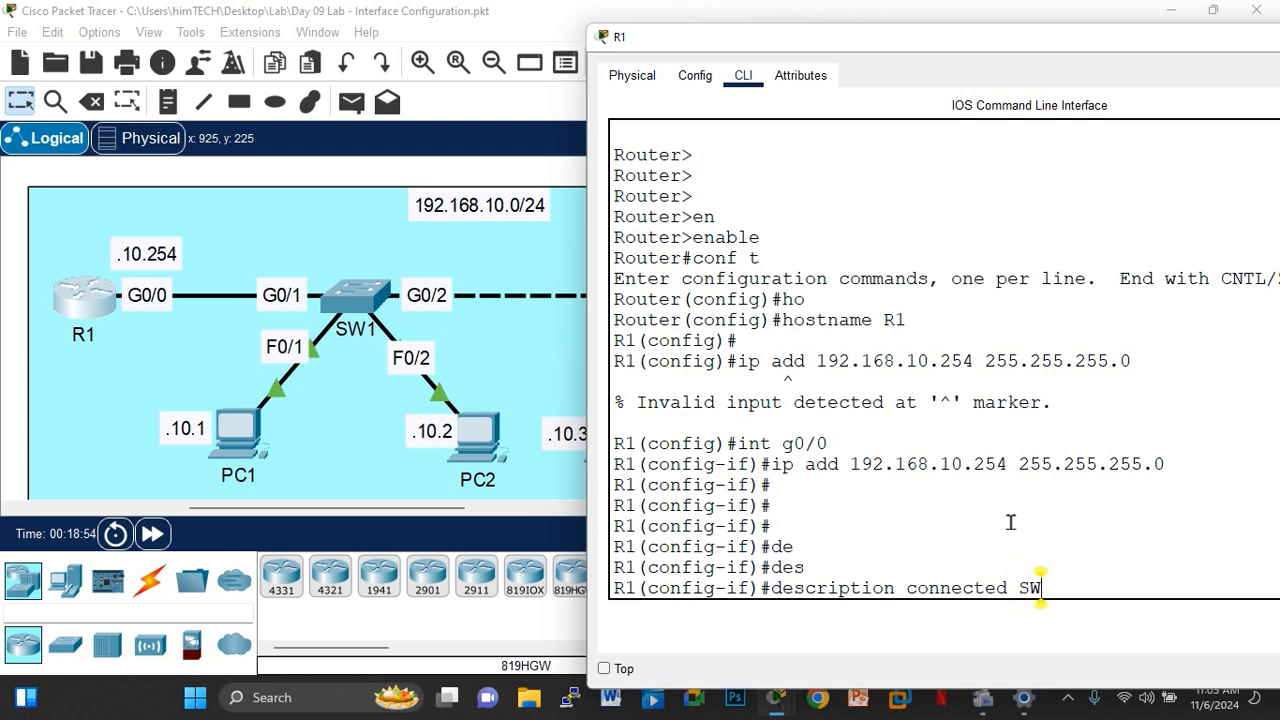
type("1")
key("Return")
key("Return")
key("Return")
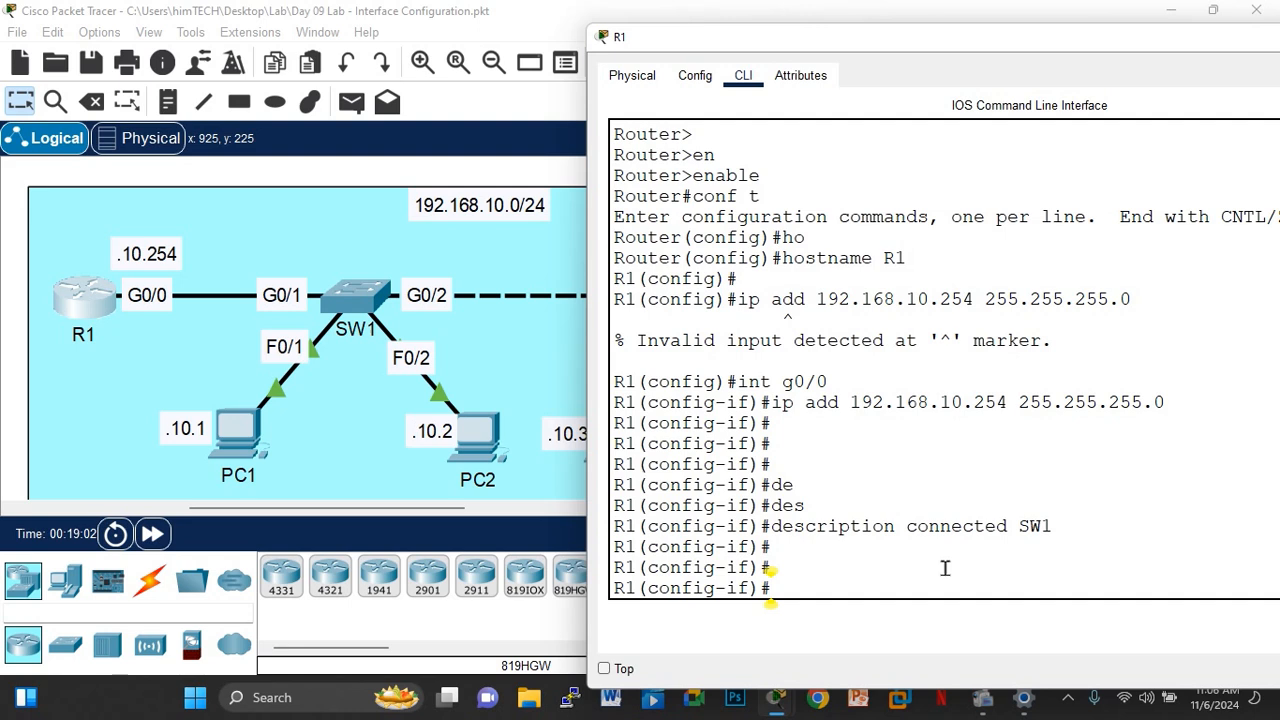
Step: Set the speed of R1's G0/0 interface to 1000
type("D")
key("BackSpace")
type("spoe")
key("BackSpace")
key("BackSpace")
key("Tab")
type("1000")
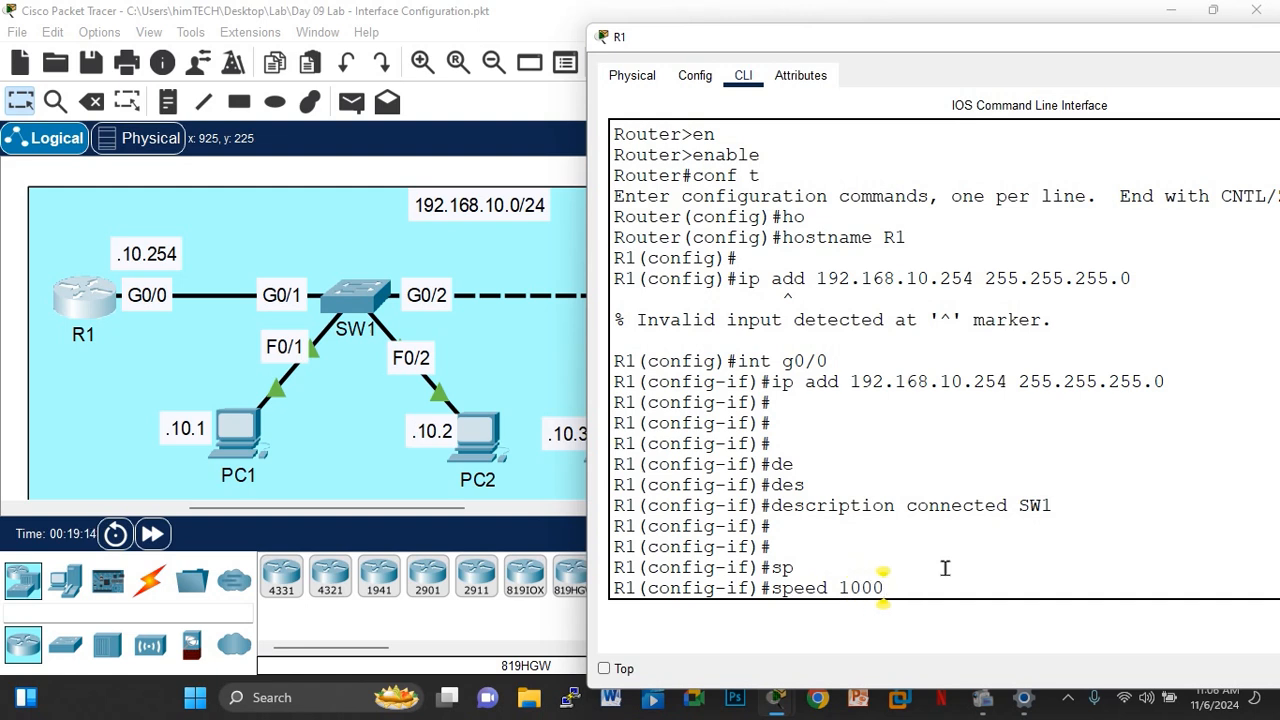
key("Return")
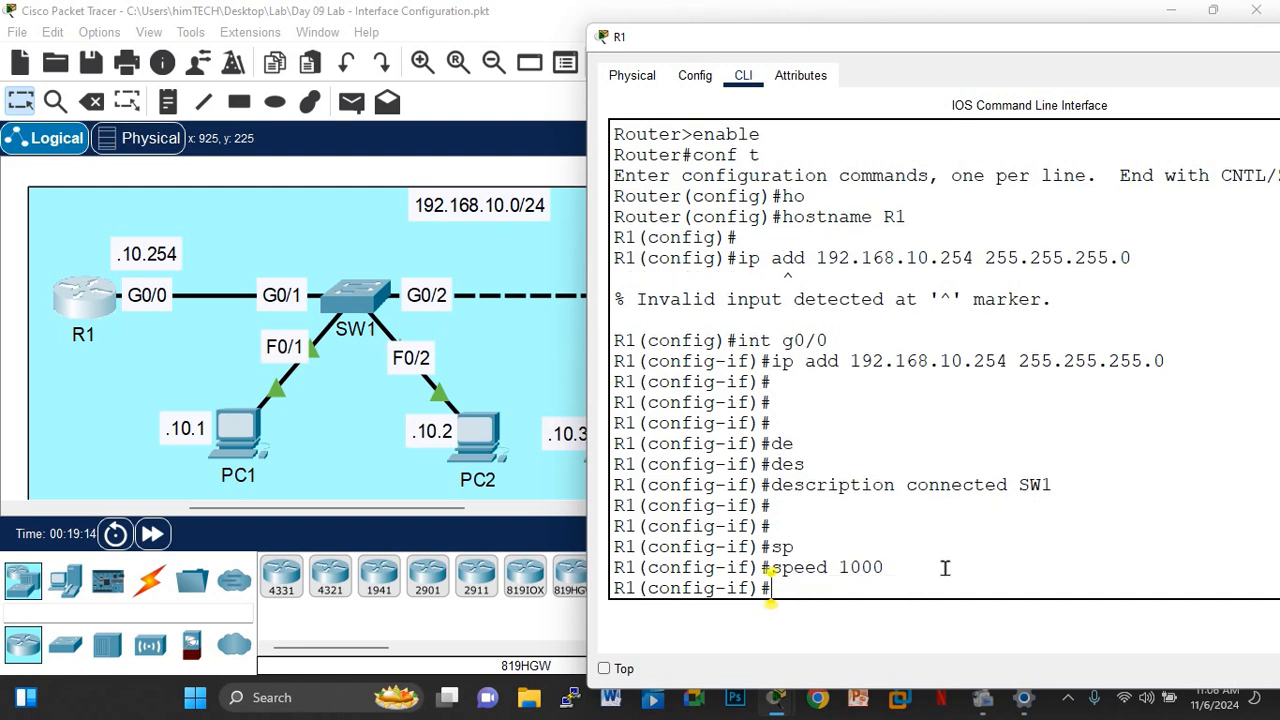
Step: Set the duplex mode of R1's G0/0 interface to full
type("du")
key("Tab")
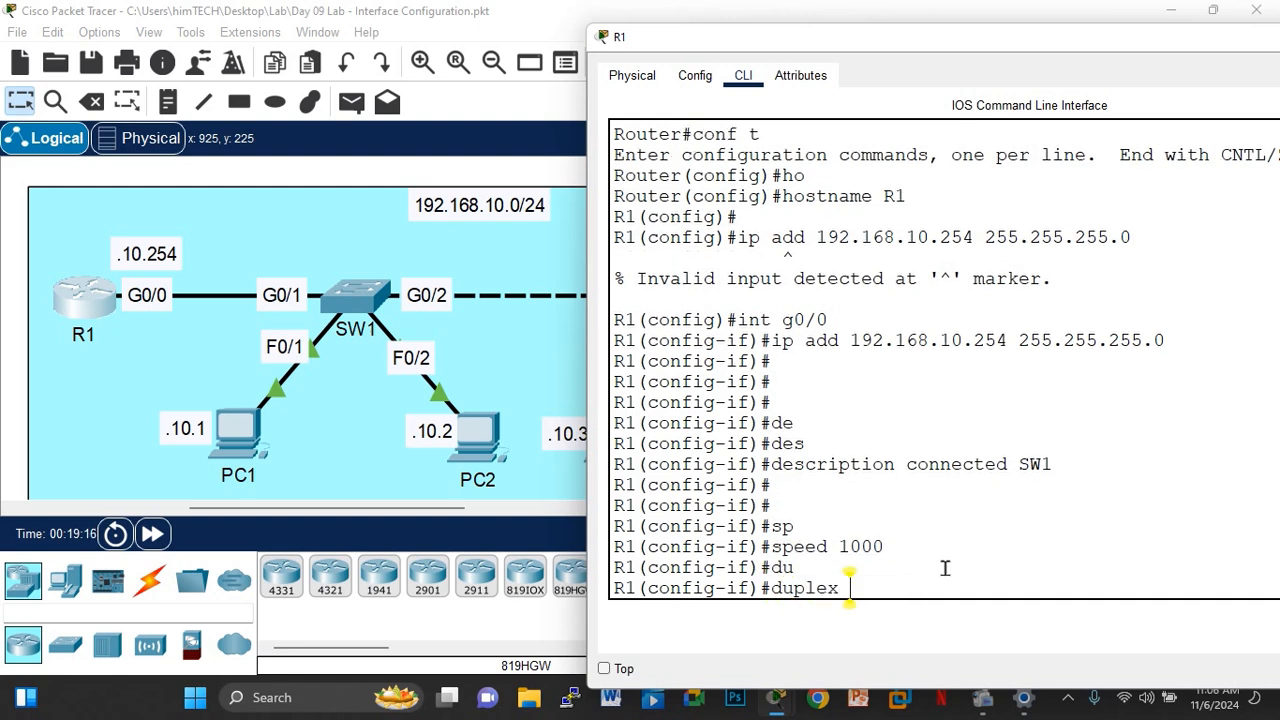
type("fu")
key("Tab")
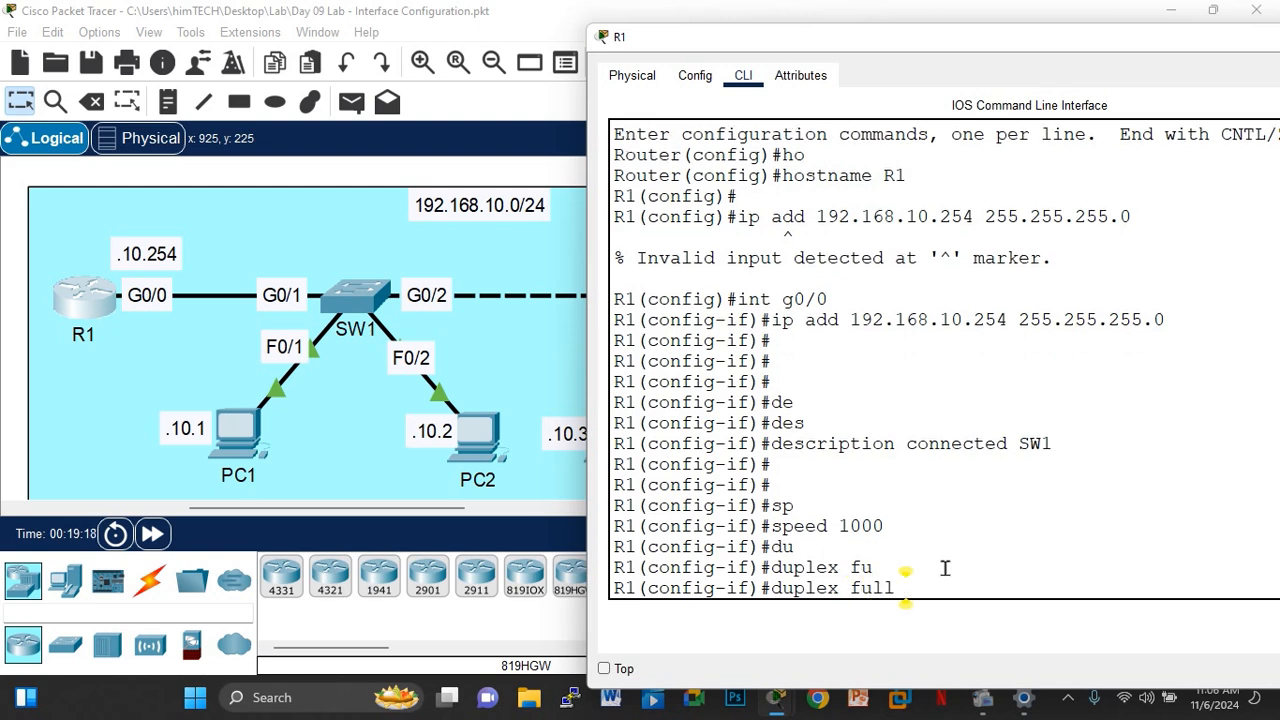
key("Return")
key("Return")
key("Return")
key("Return")
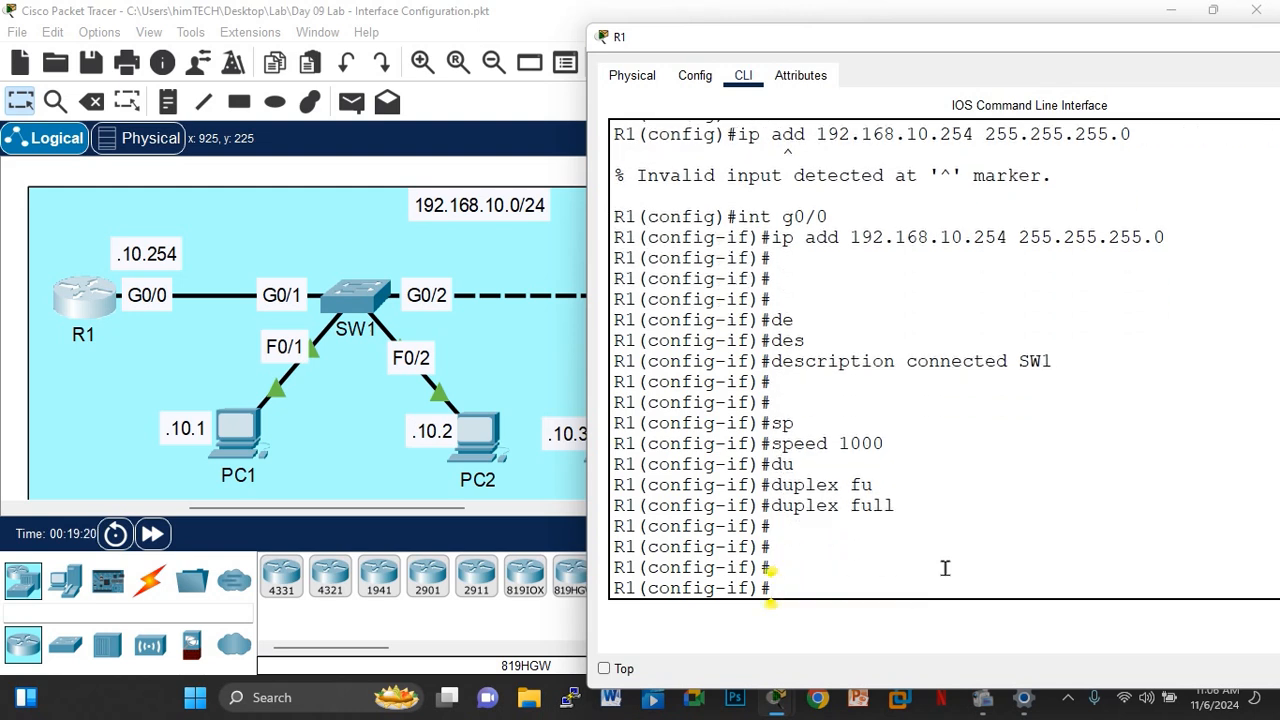
Step: Bring the topology forward and move the G0/0 and G0/1 labels below the R1–SW1 link to uncover its status markers
left_click(232, 231)
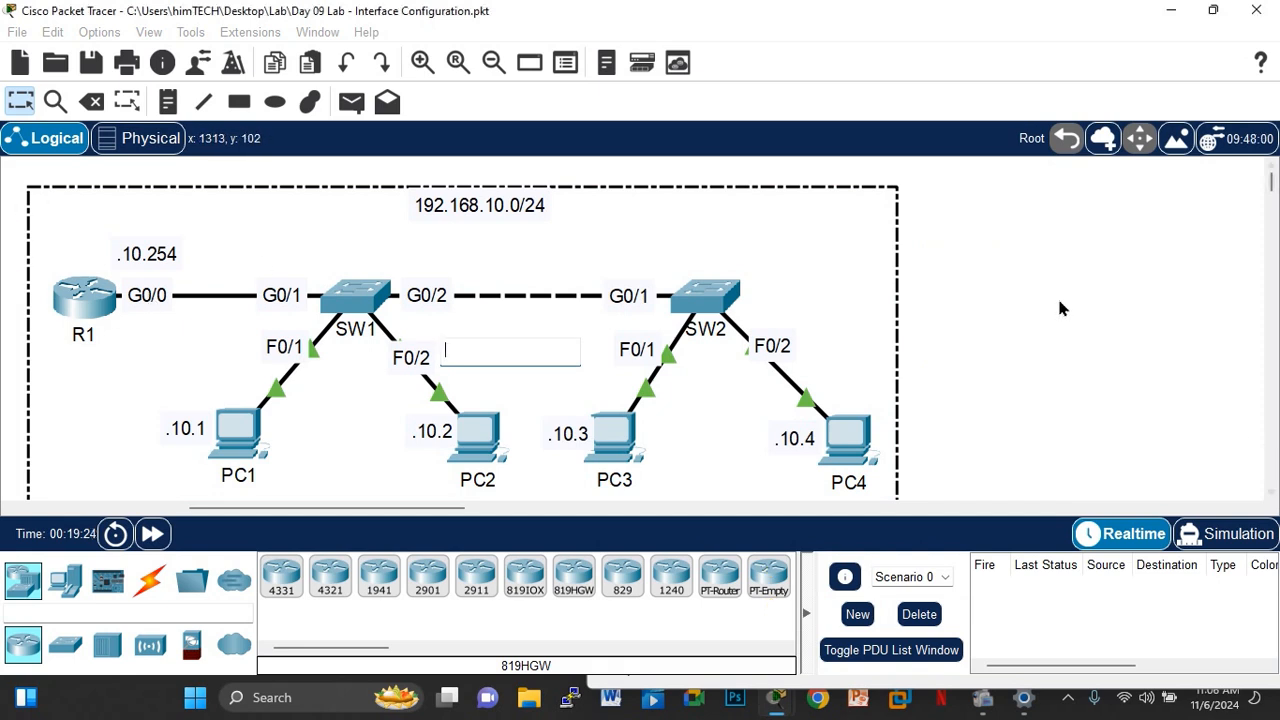
left_click(166, 305)
left_click_drag(149, 307, 160, 339)
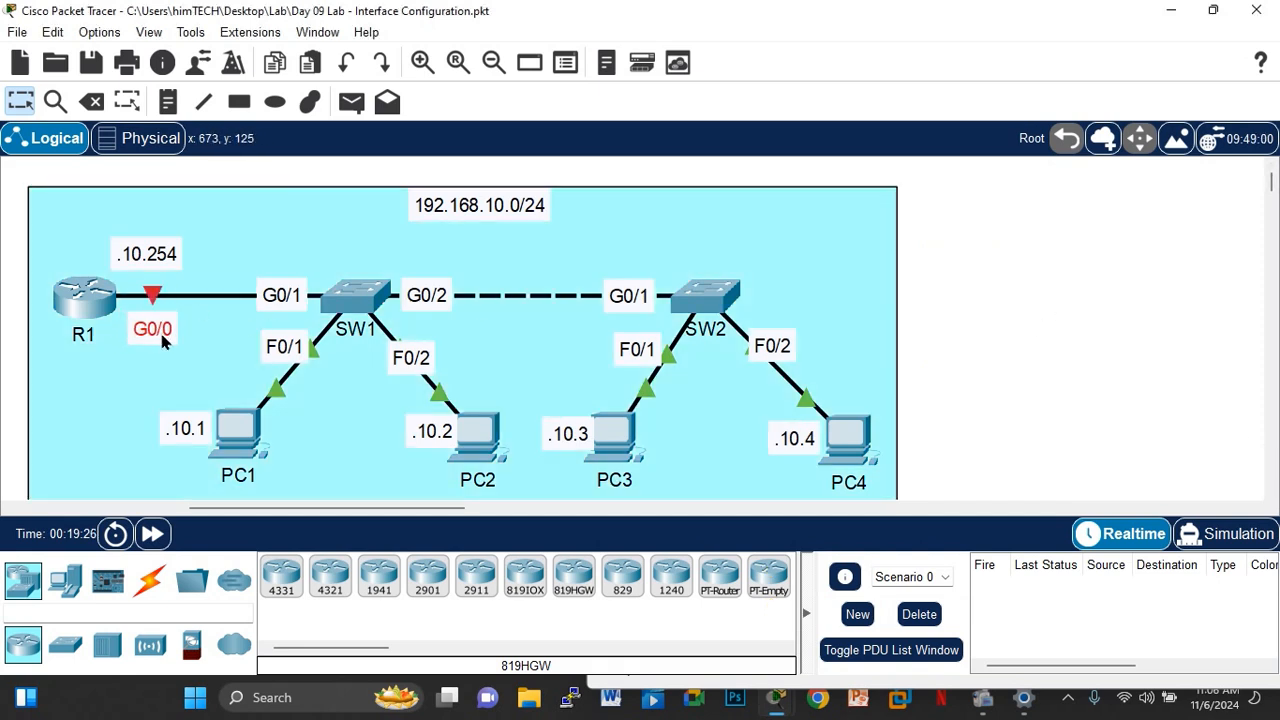
left_click_drag(283, 297, 281, 320)
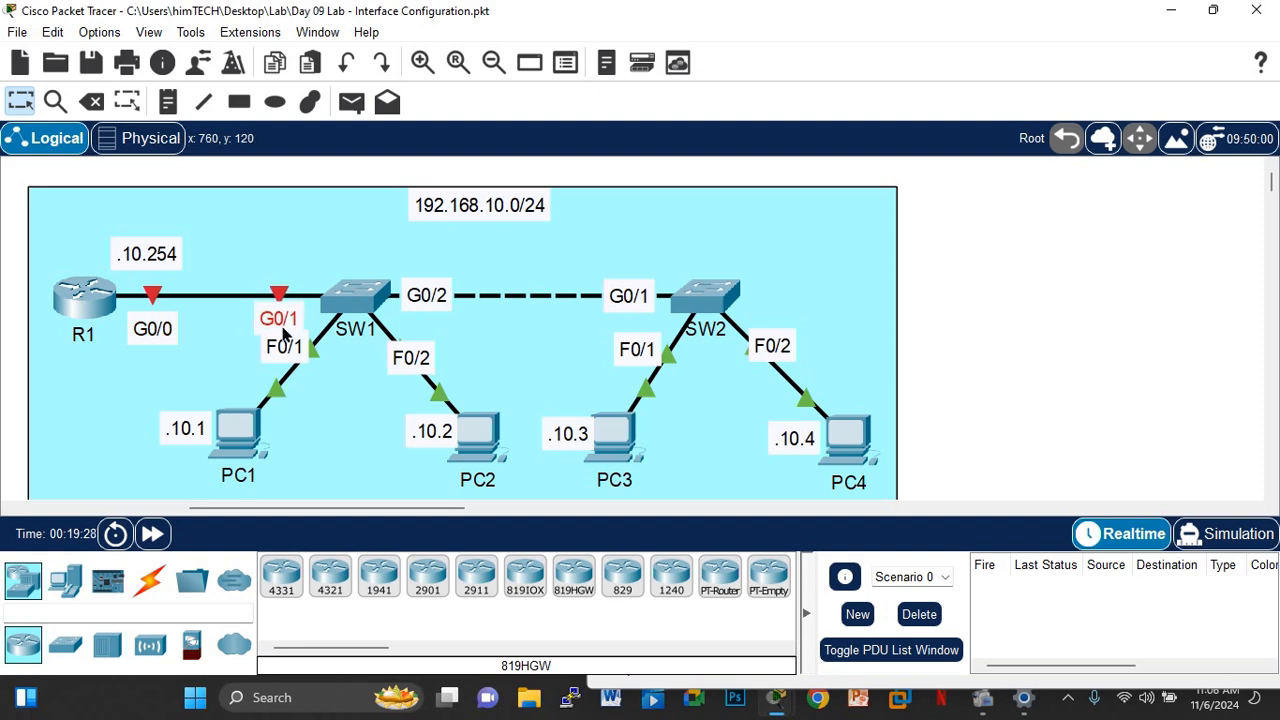
left_click_drag(153, 334, 156, 326)
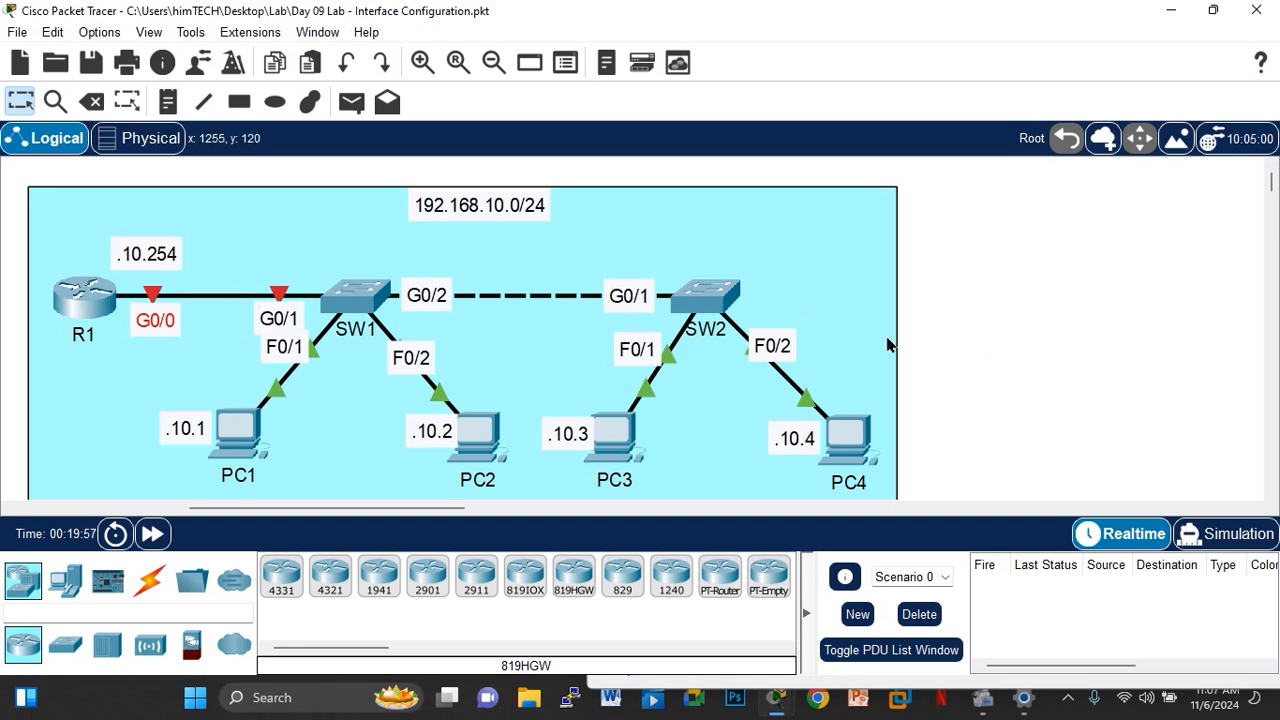
Step: Return to R1's command line and enable the G0/0 interface with no shut
left_click(86, 290)
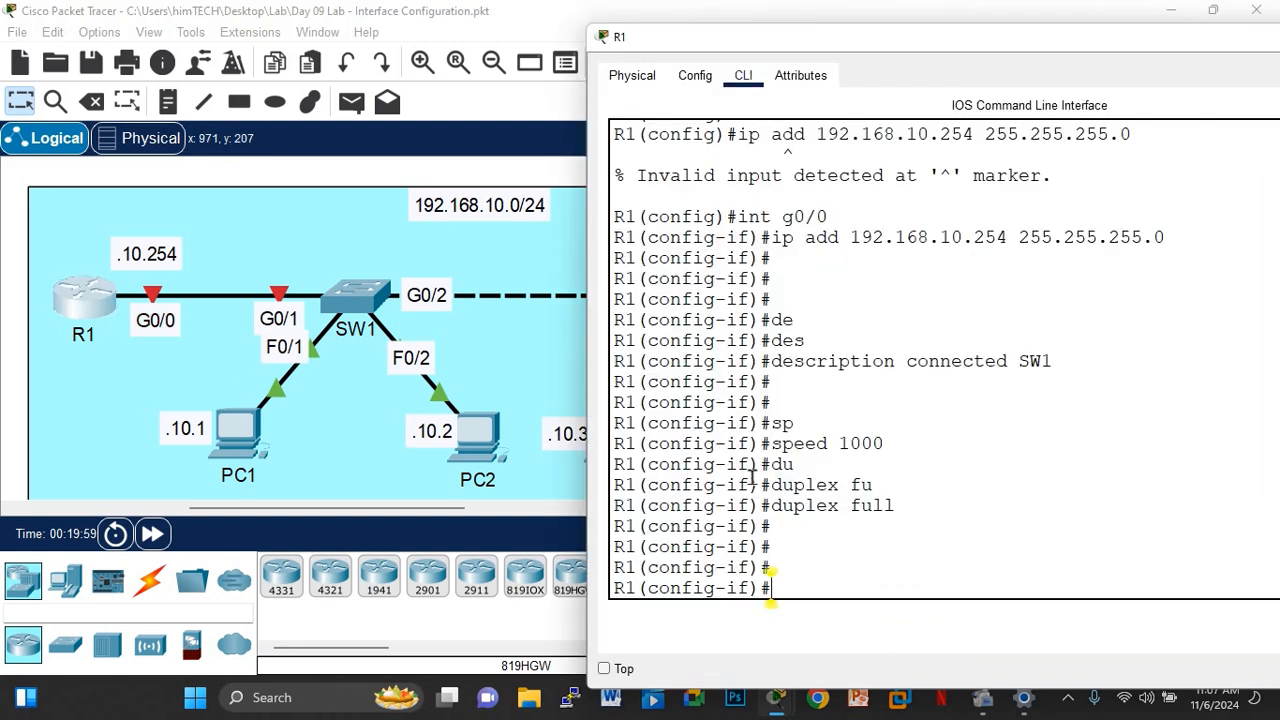
key("Return")
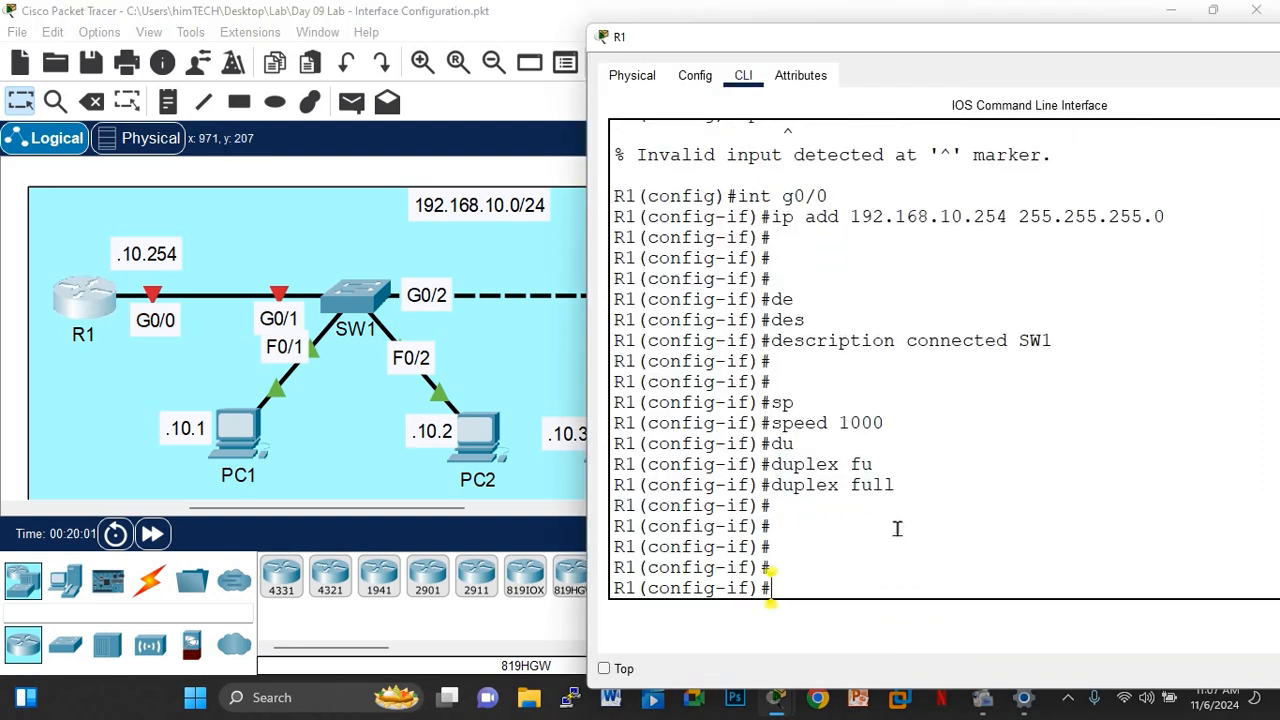
key("Return")
key("Return")
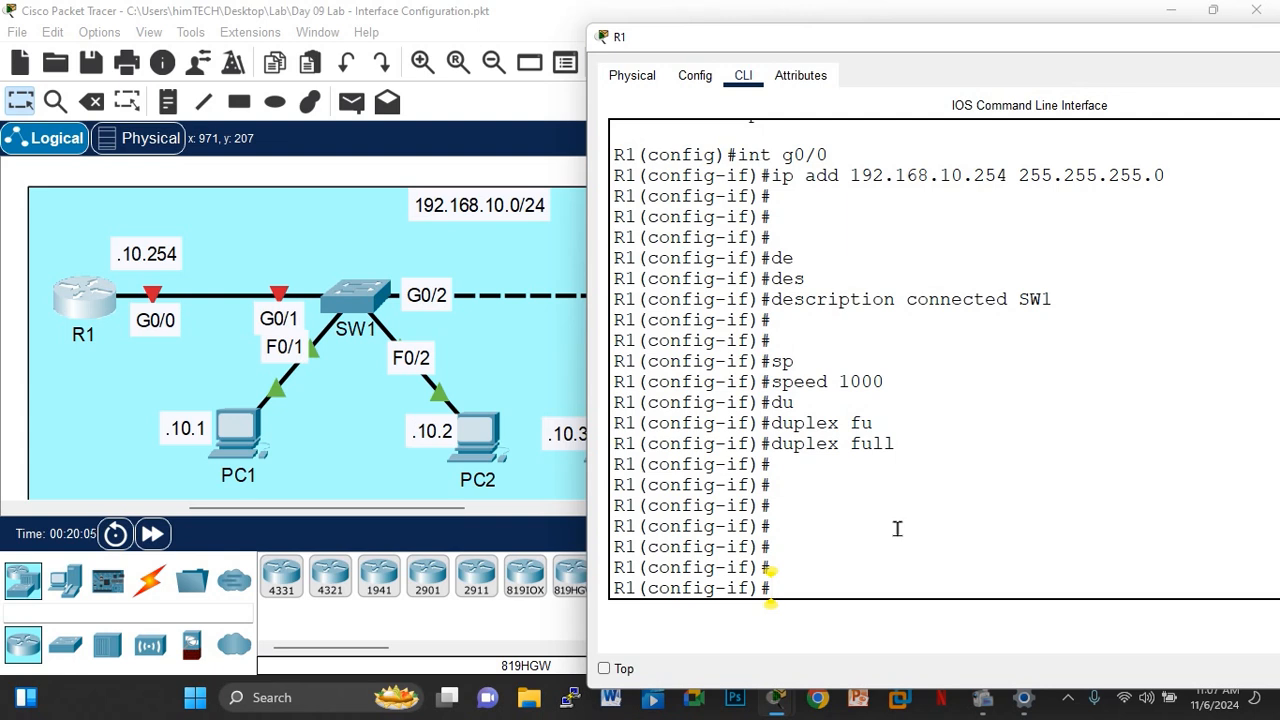
type("no shut")
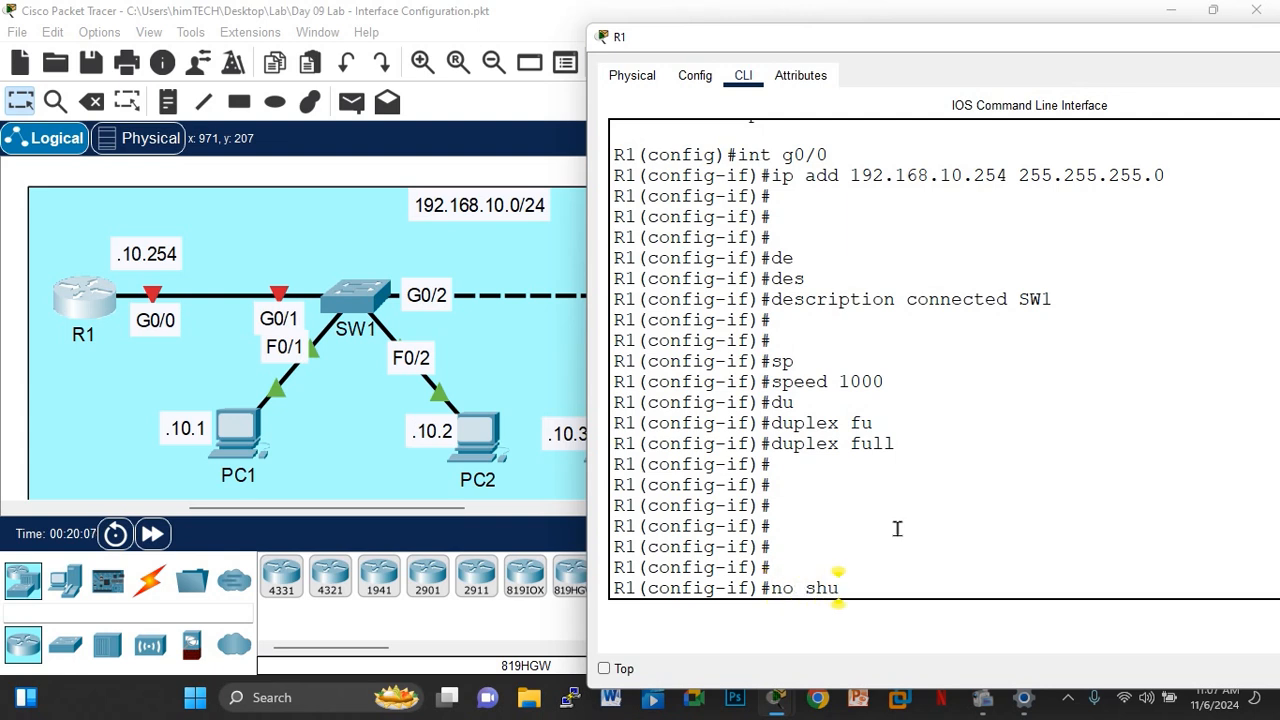
key("Return")
key("Return")
key("Return")
key("Return")
key("Return")
key("Return")
key("Return")
key("Return")
key("Return")
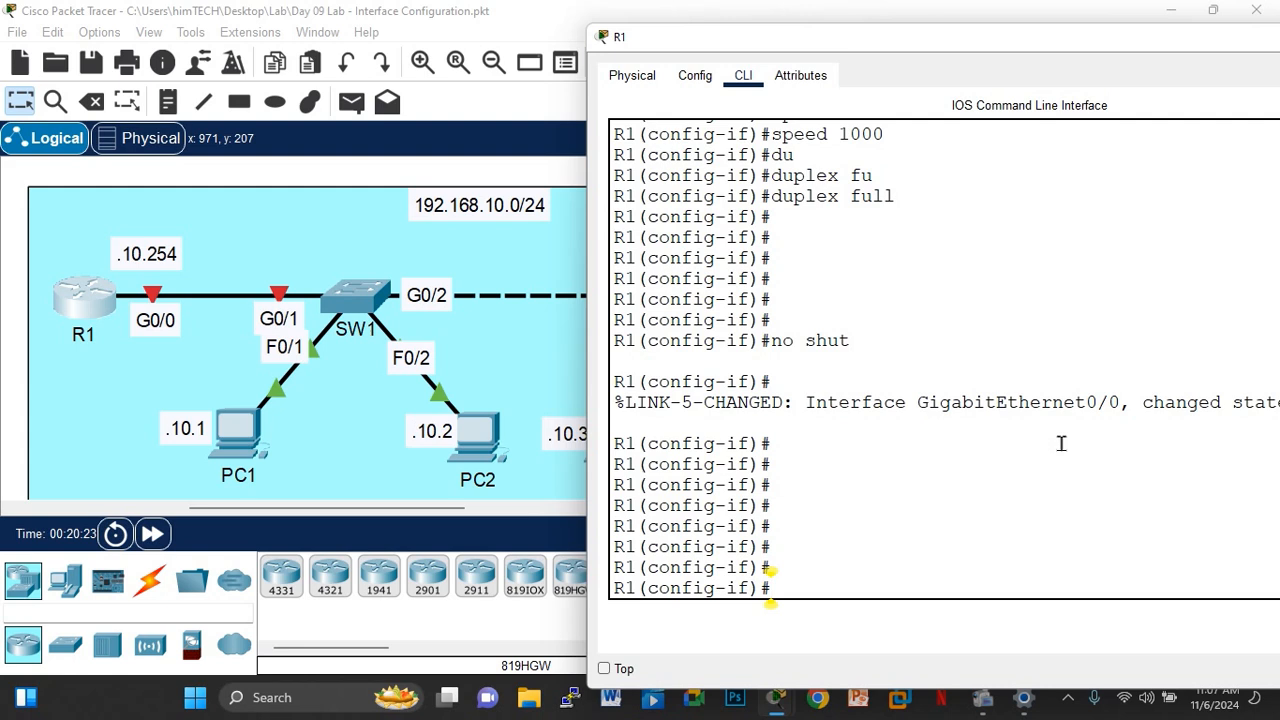
Step: Leave interface configuration on R1 and return to privileged EXEC mode with end
type("end")
key("Return")
key("Return")
key("Return")
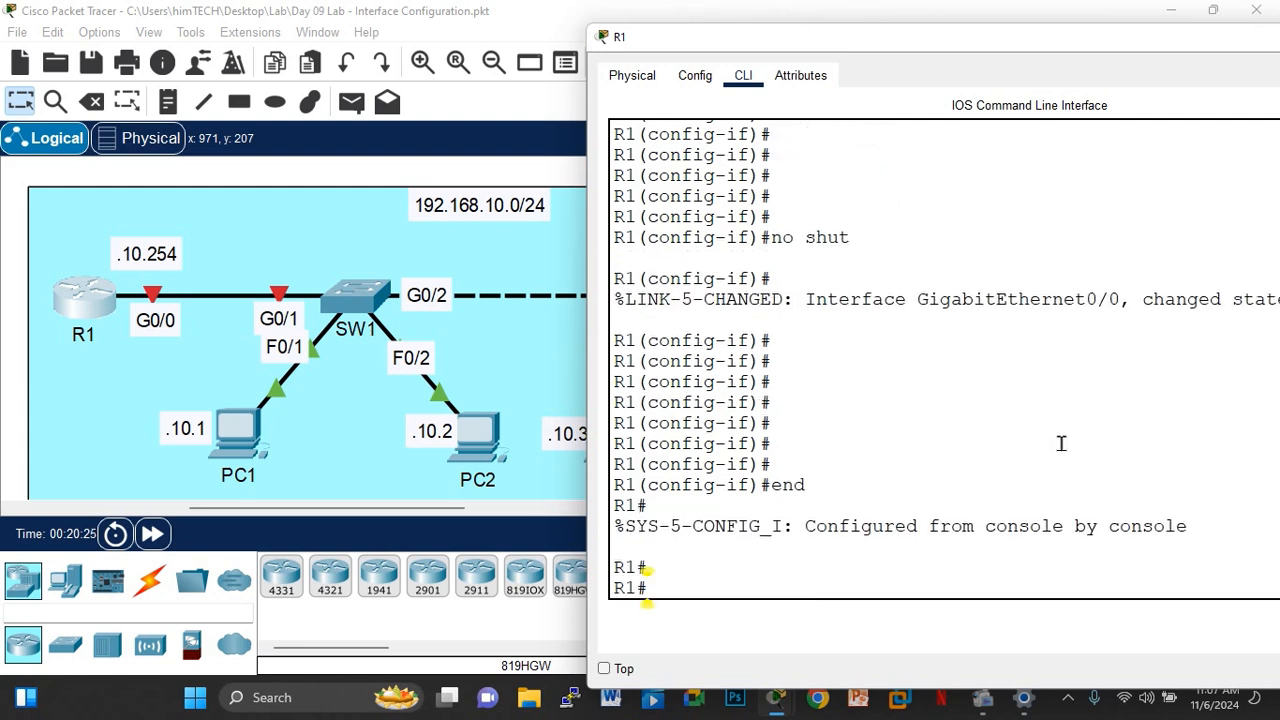
key("Return")
key("Return")
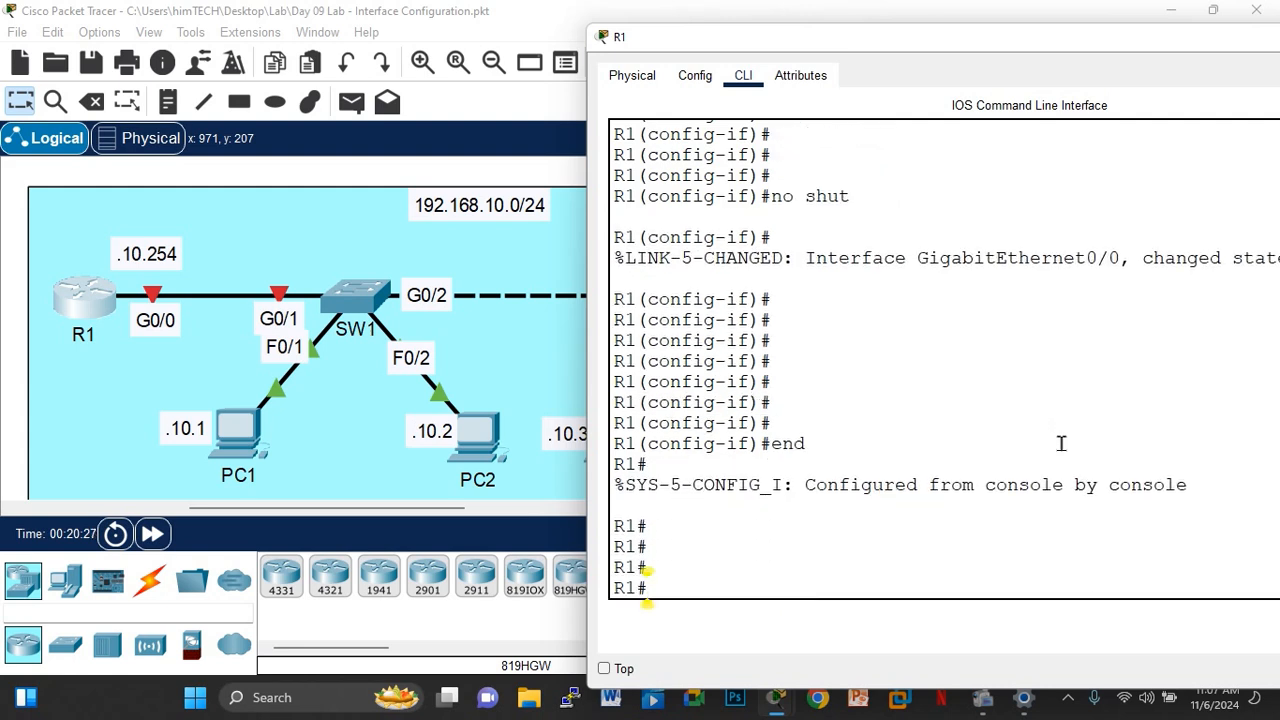
Step: Display R1's interface summary with show ip int br, widen the window, and review each interface's address, status and protocol
type("show i")
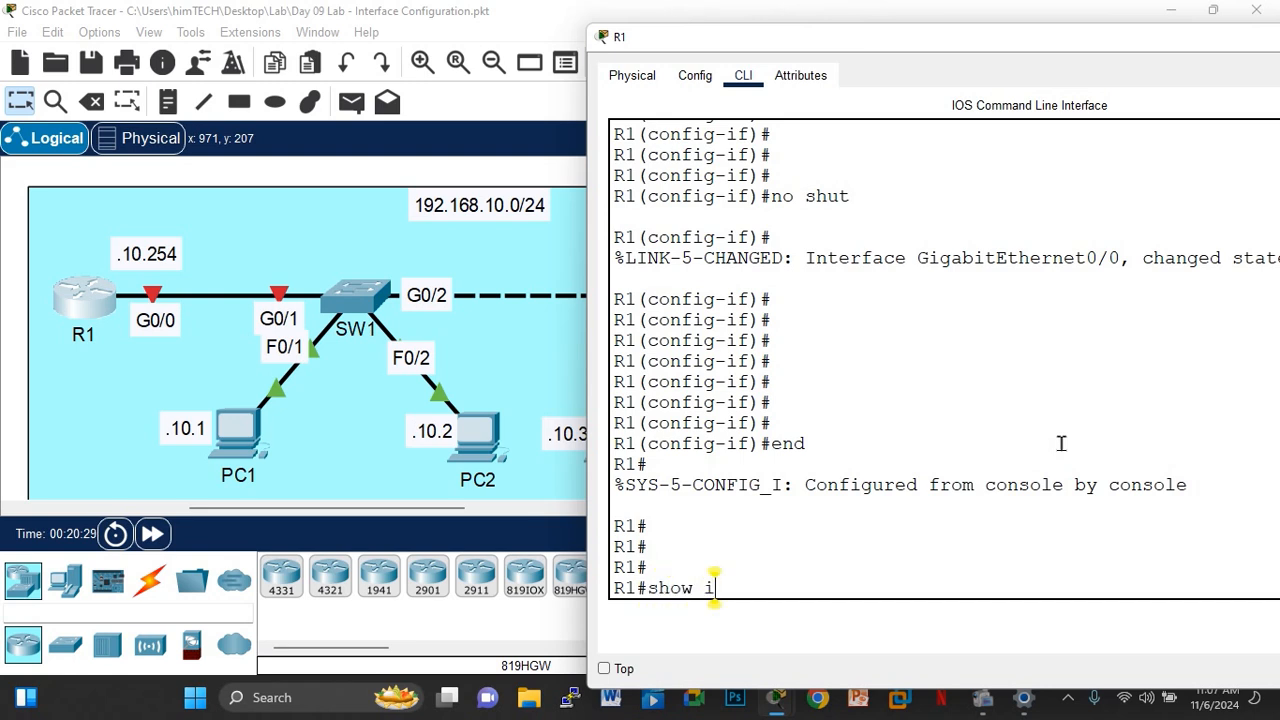
type("p int br")
key("Return")
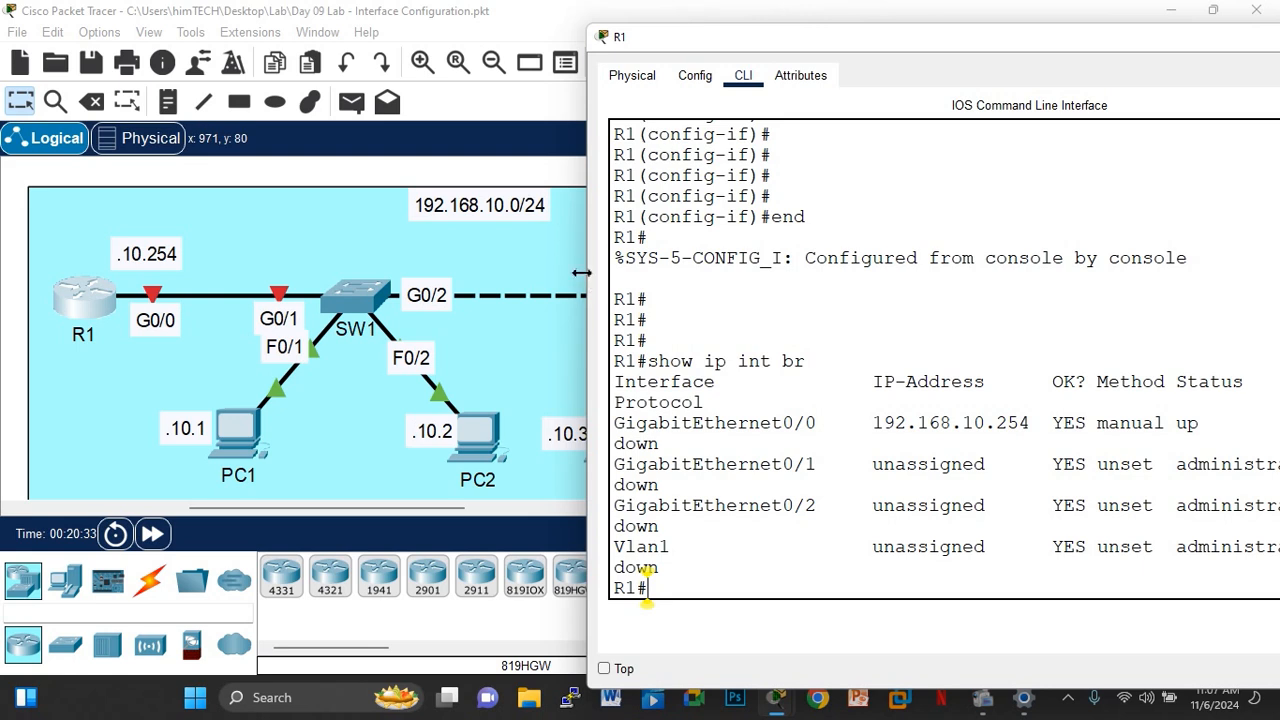
left_click_drag(581, 272, 343, 280)
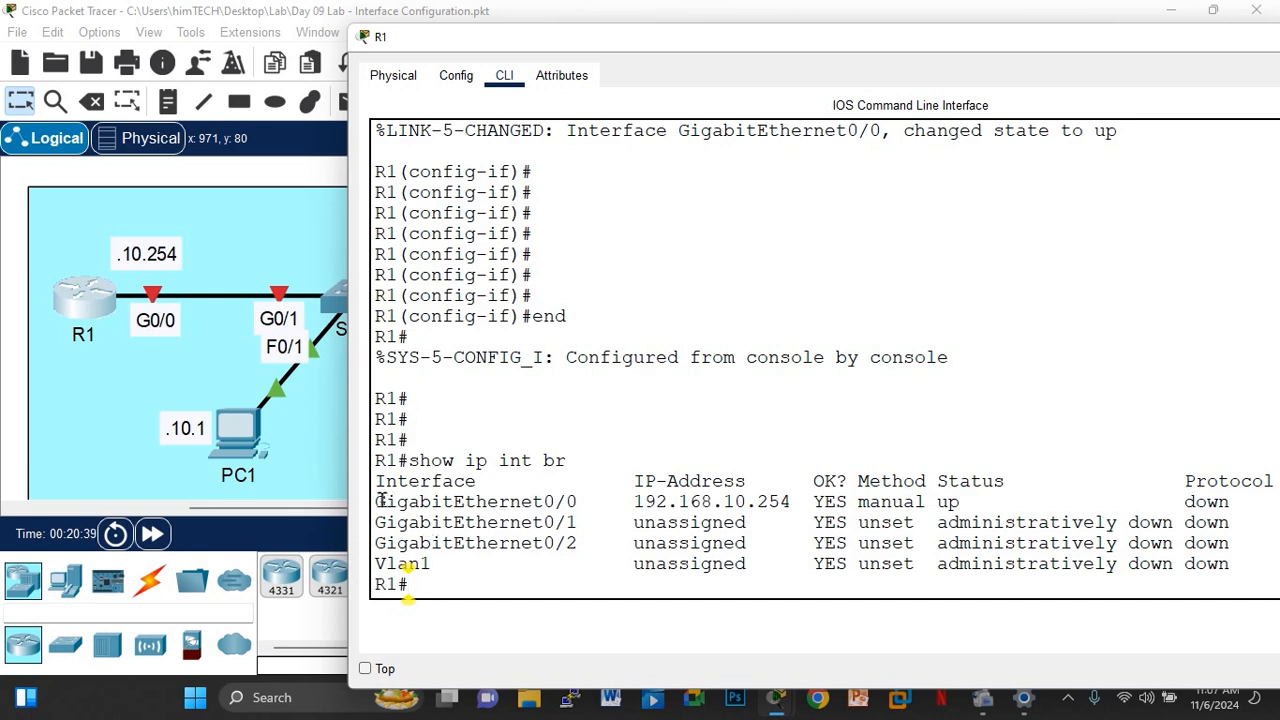
left_click_drag(376, 500, 957, 510)
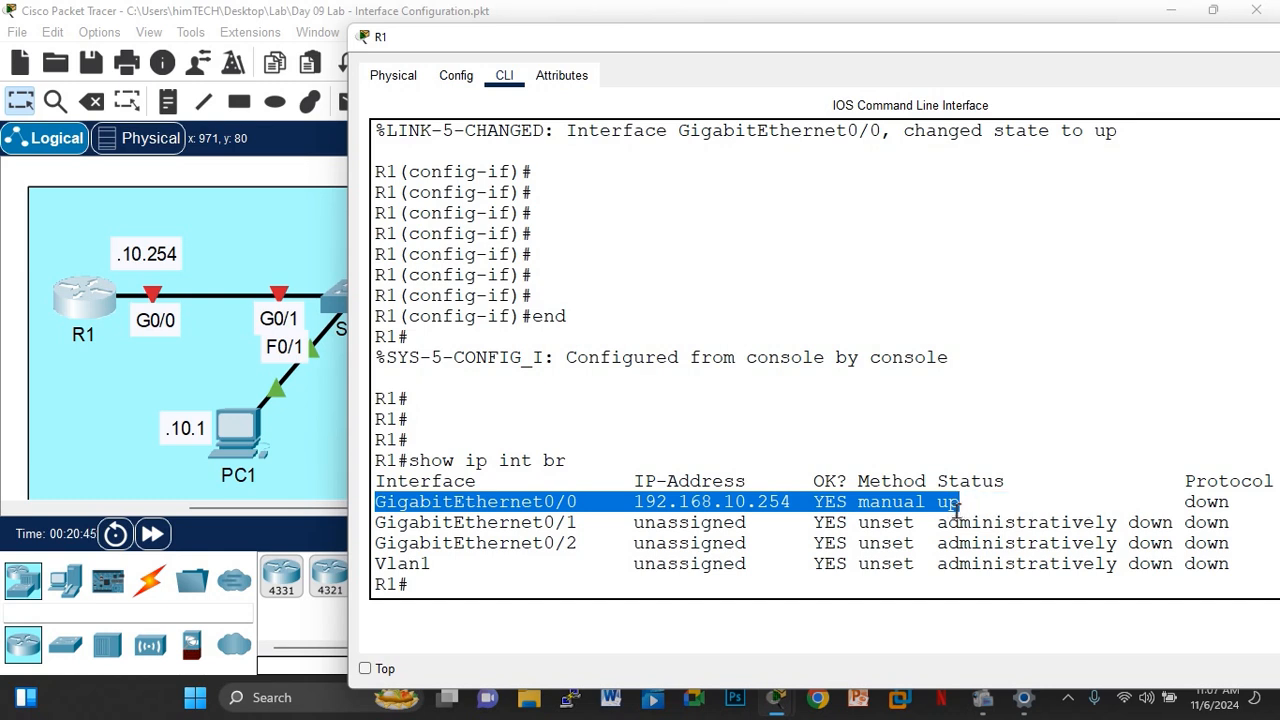
left_click_drag(957, 507, 1258, 501)
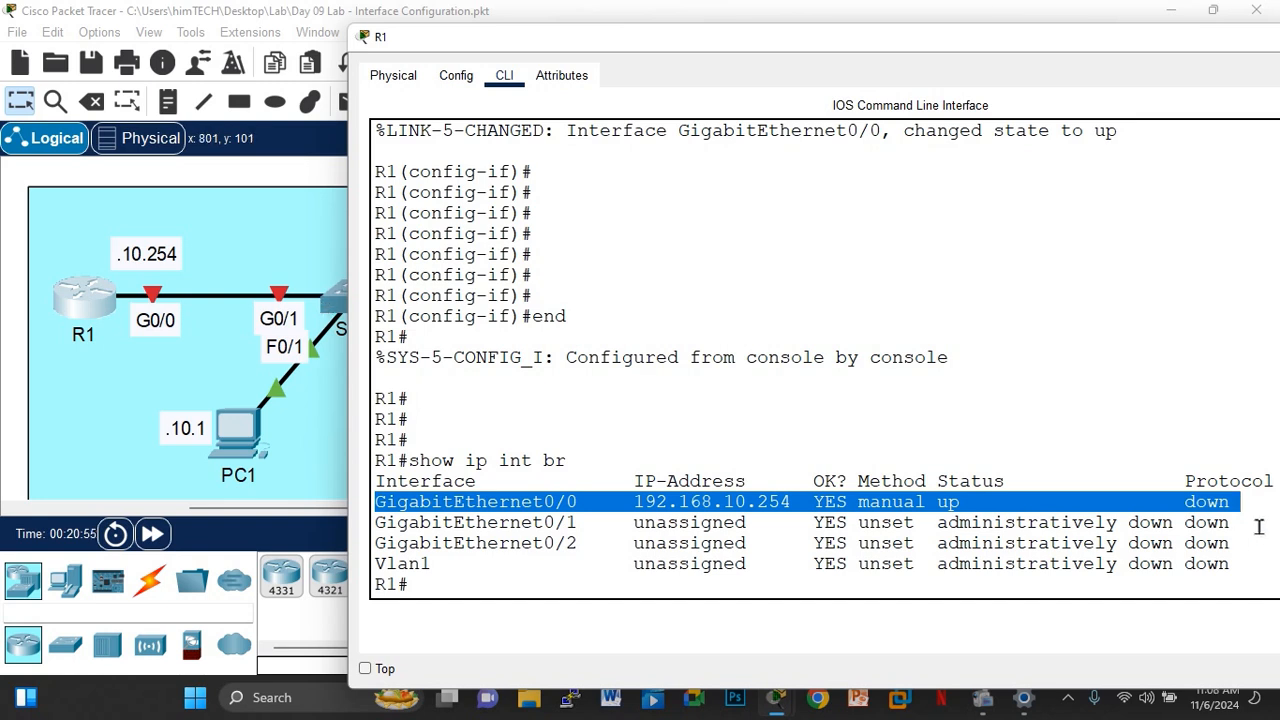
left_click(578, 548)
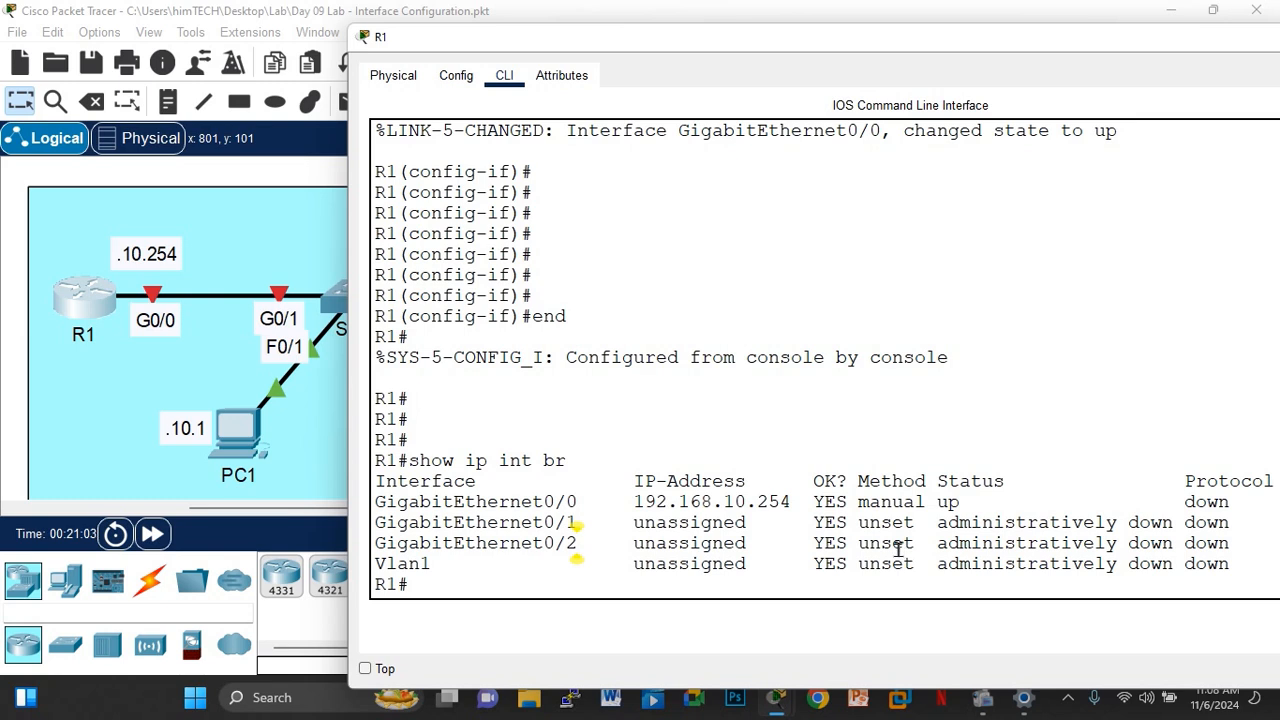
left_click_drag(936, 523, 1236, 564)
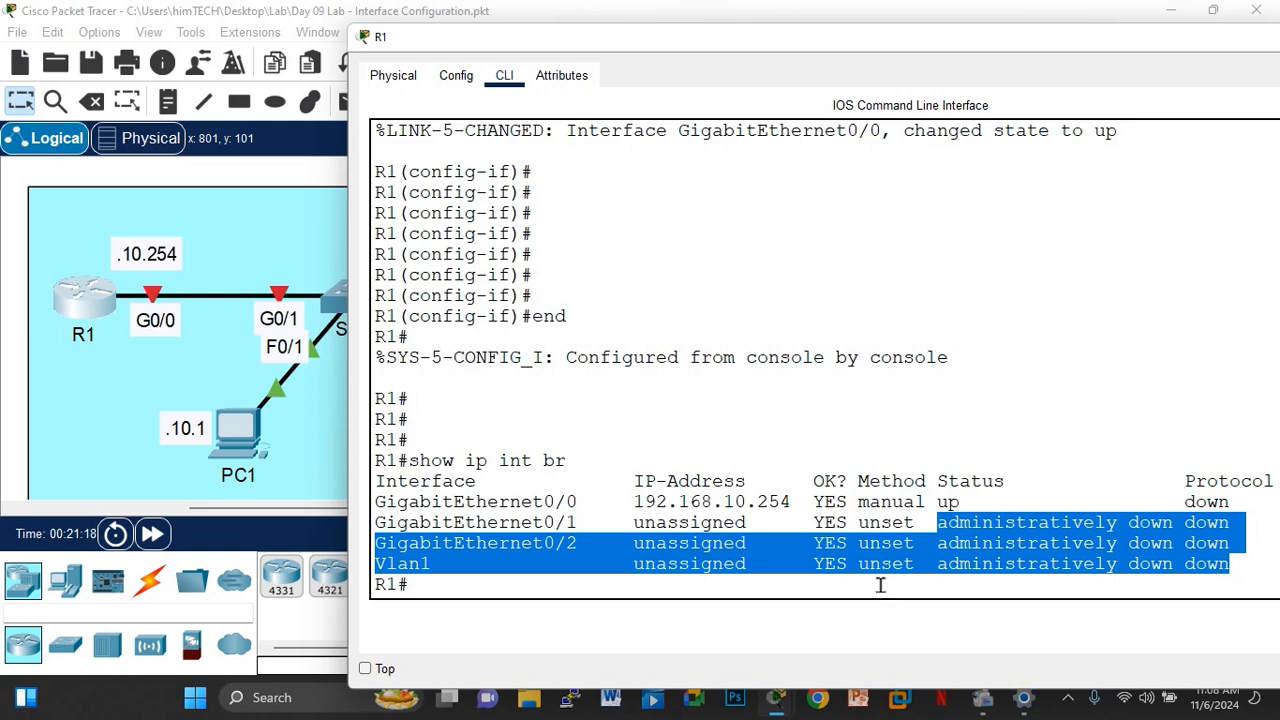
Step: Move R1's window aside to uncover SW1 in the topology and enter global configuration mode on R1 with conf t
left_click(445, 578)
left_click_drag(596, 40, 778, 52)
left_click(584, 590)
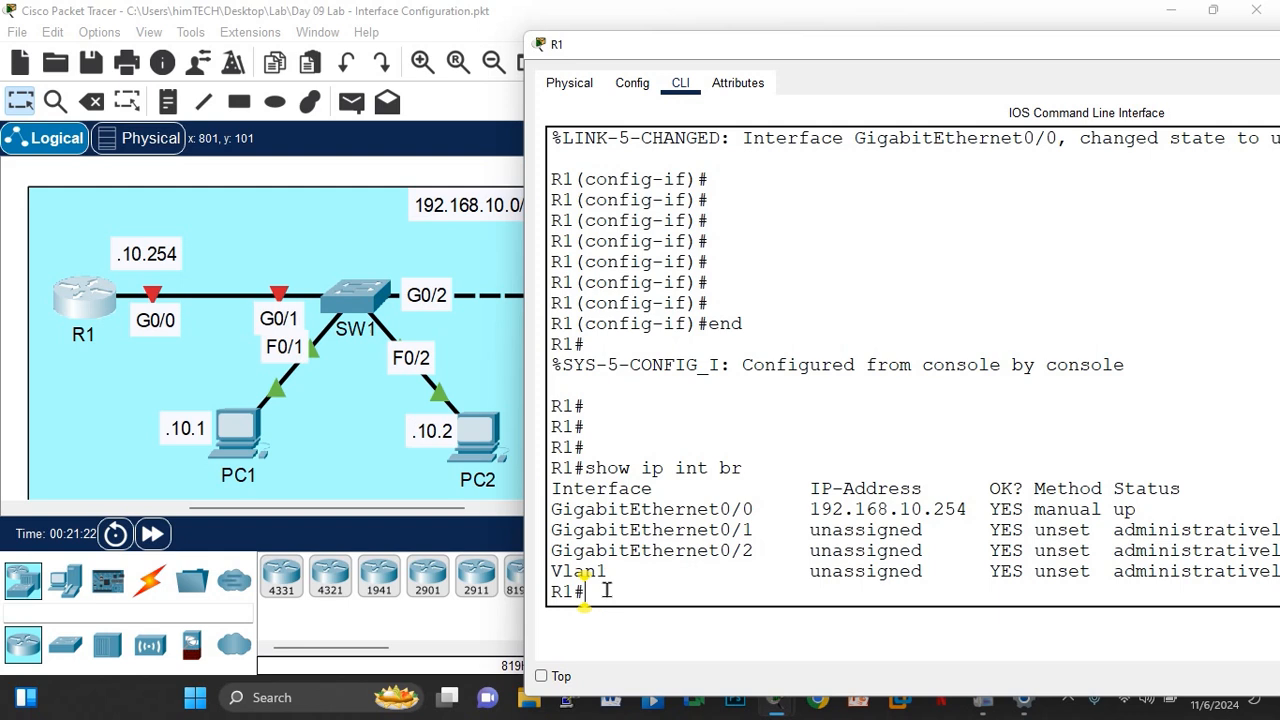
key("Return")
key("Return")
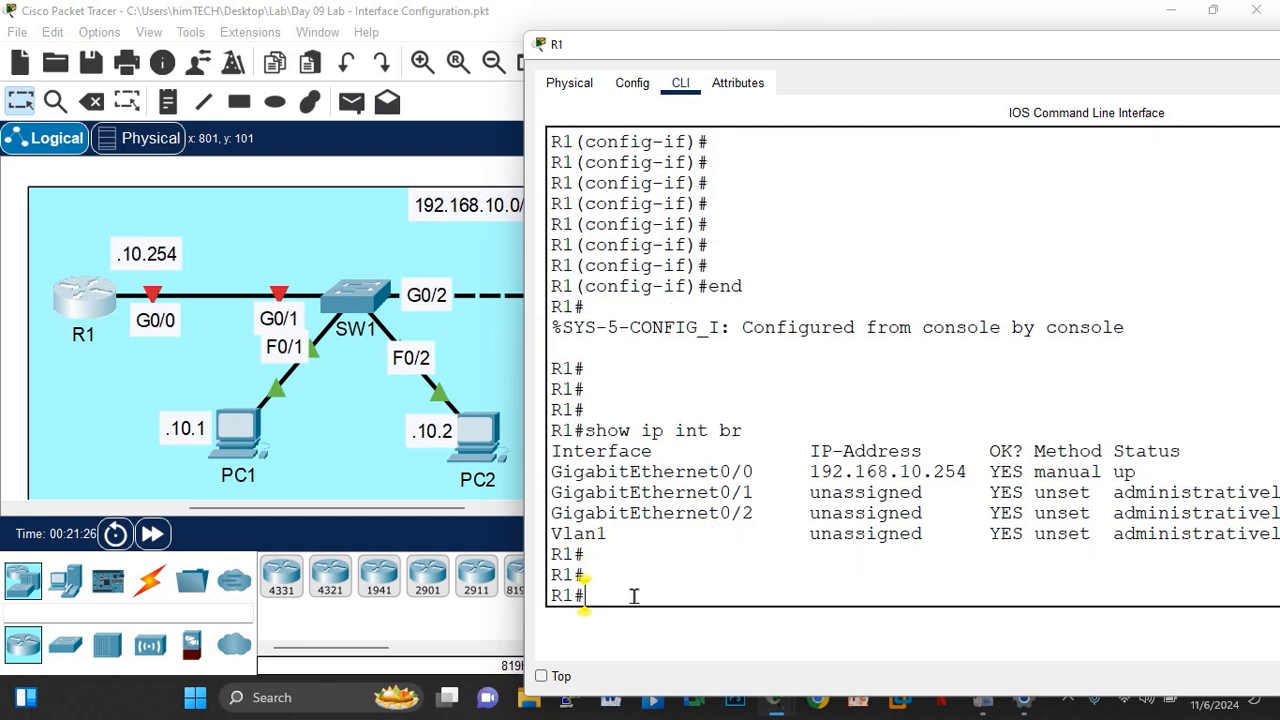
type("conf t")
key("Return")
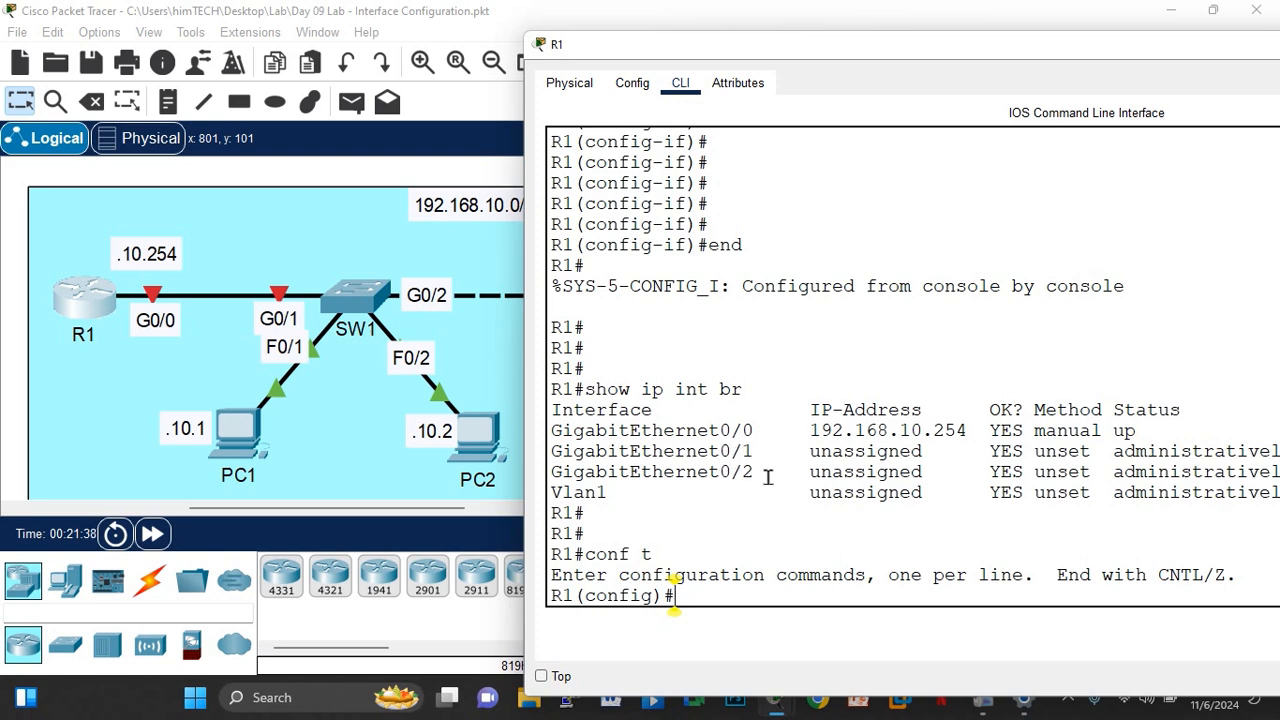
Step: Disable R1's unused interfaces G0/1 and G0/2 together by applying shutdown to the interface range g0/1-2
type("int")
type("ra")
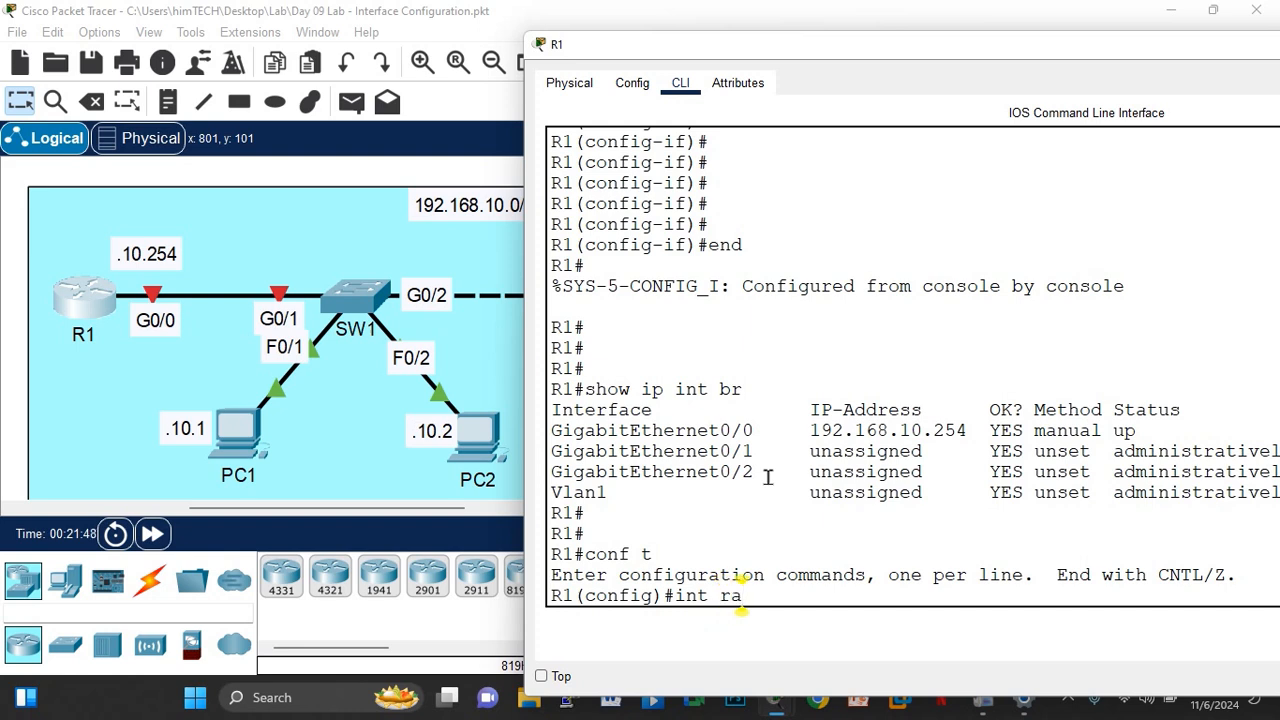
type("ng g0")
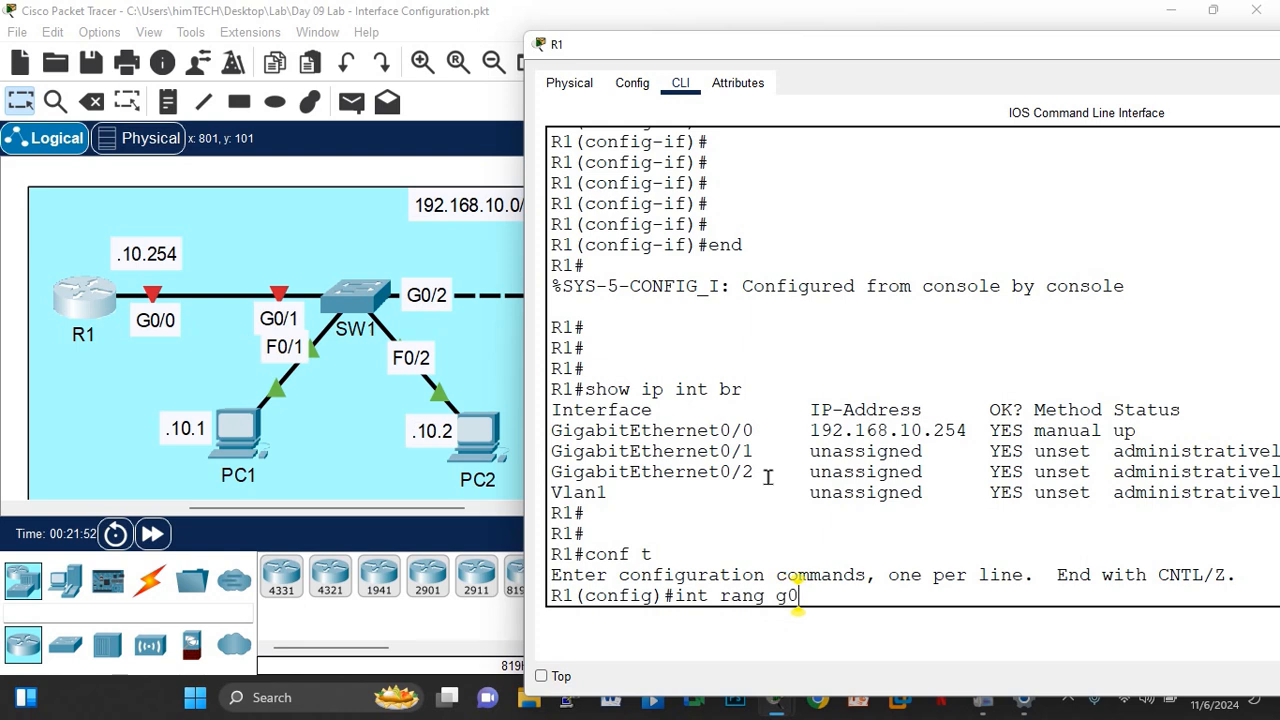
type("/1-2")
key("Return")
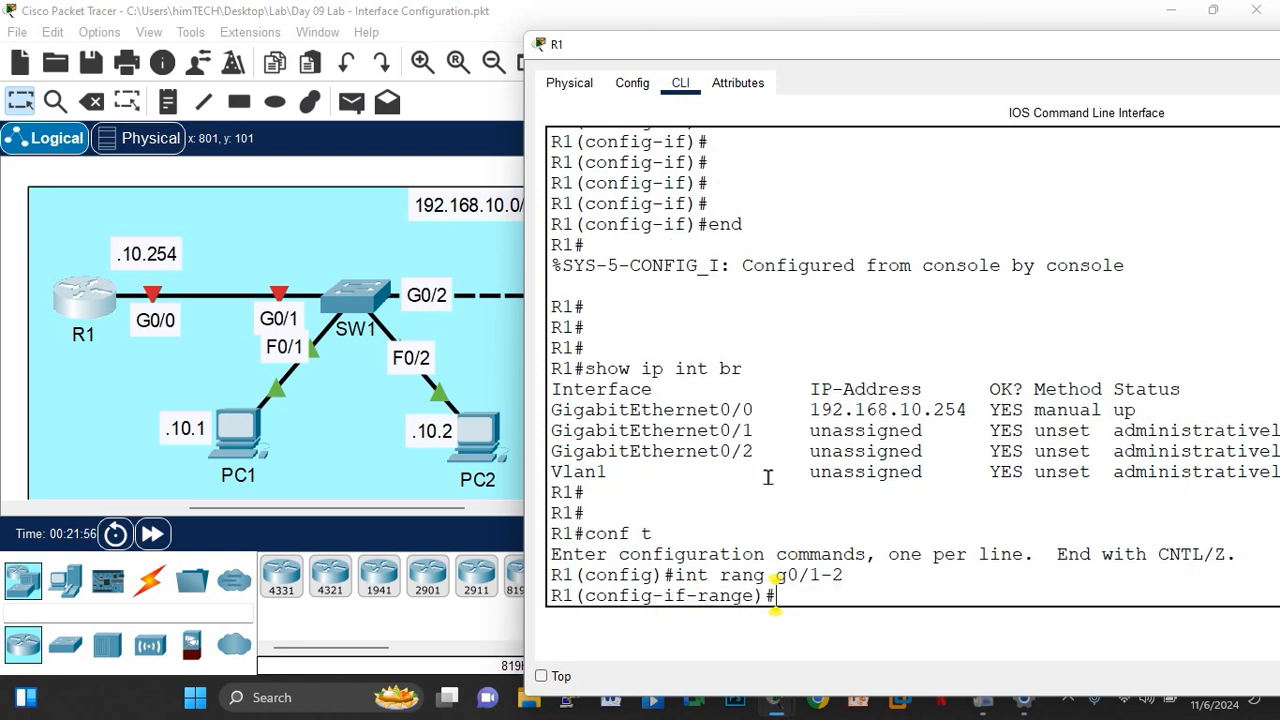
type("shu")
key("Tab")
key("Return")
key("Return")
key("Return")
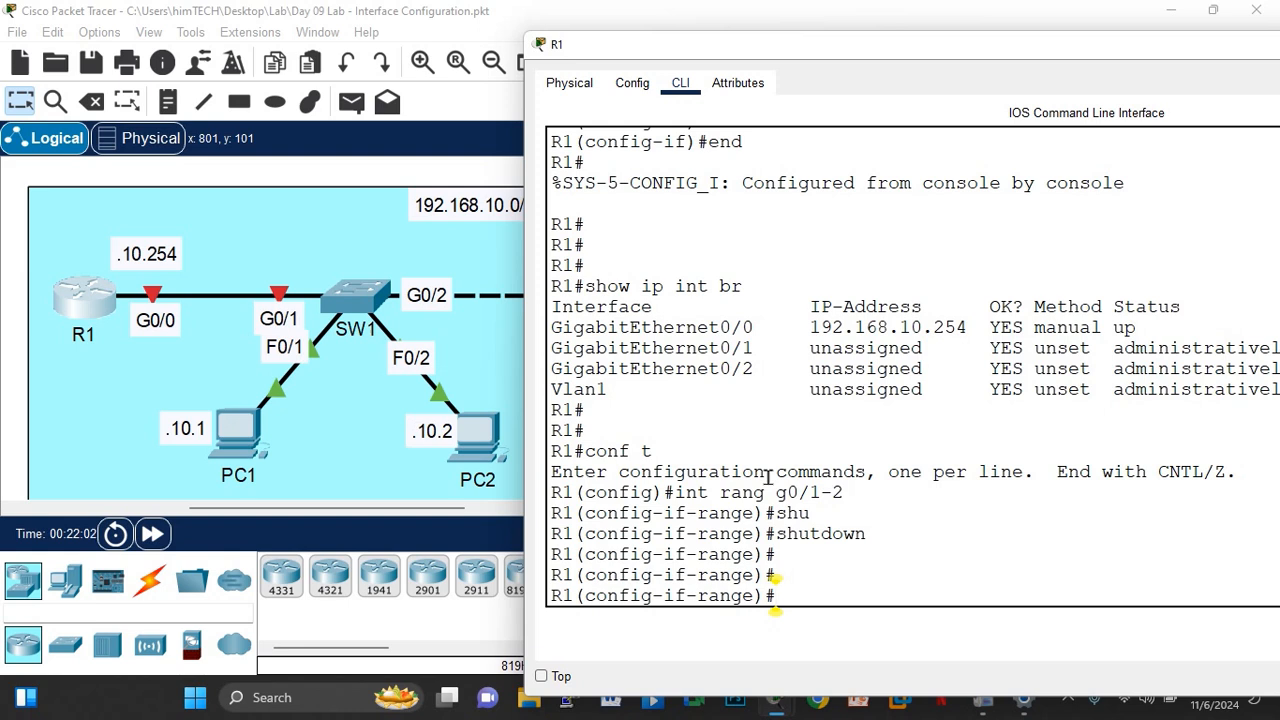
Step: Check the status of R1's interfaces from range configuration mode with do show ip int br
type("do show ip int br")
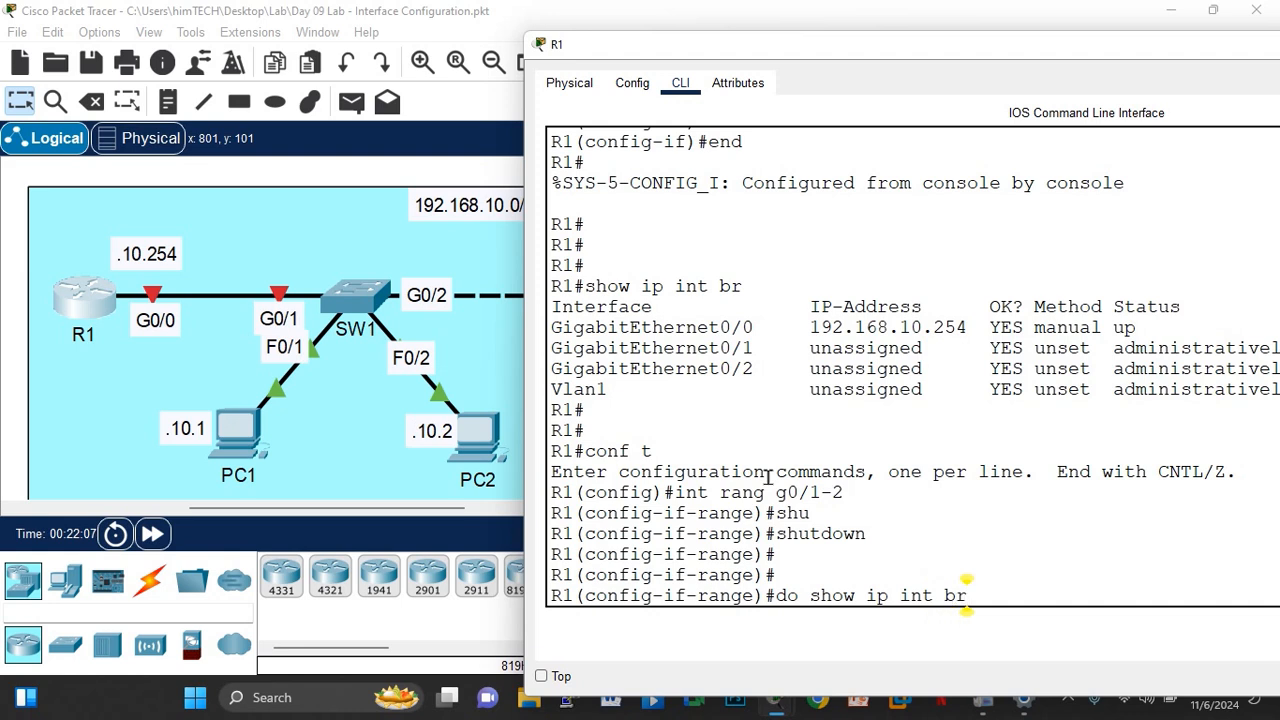
key("Return")
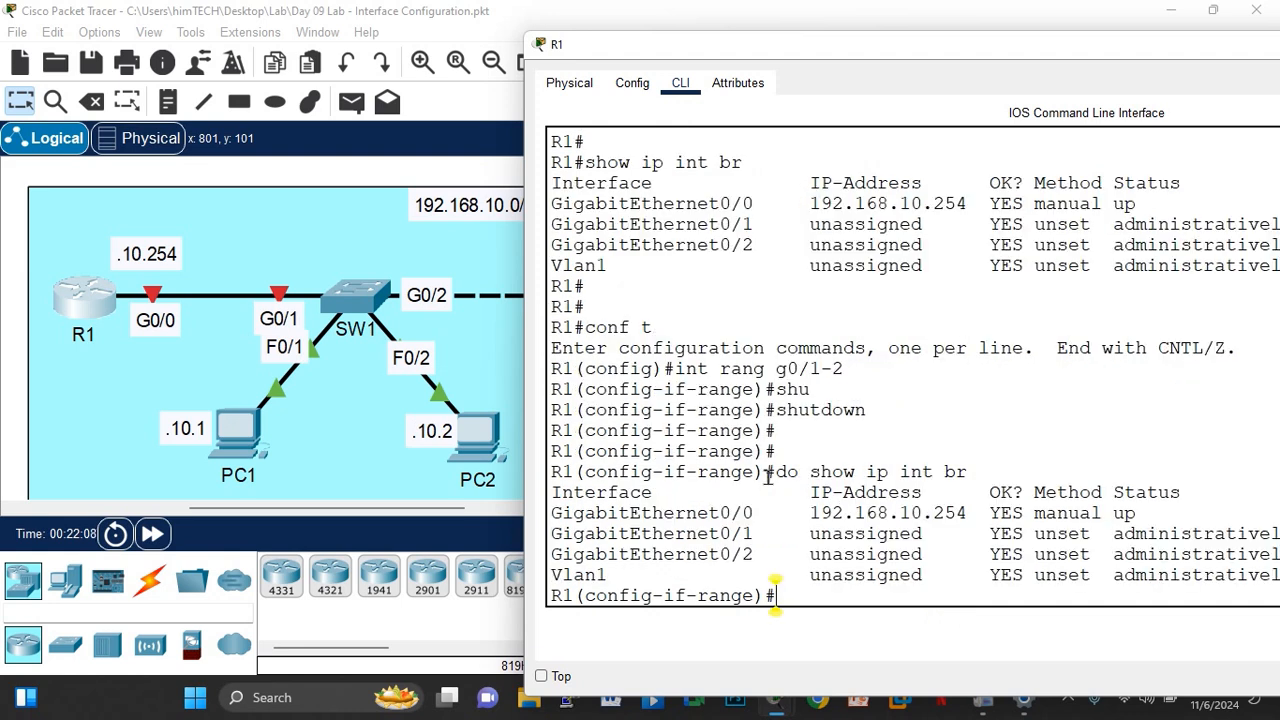
left_click_drag(993, 47, 688, 59)
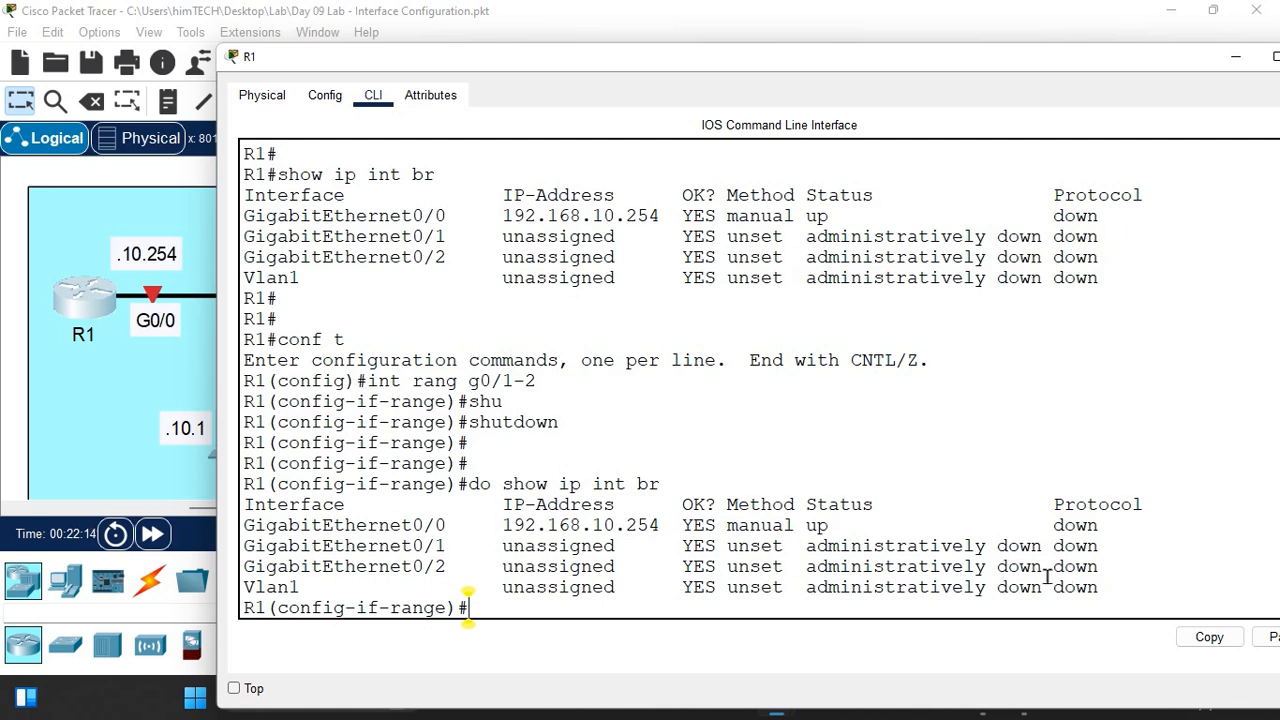
key("Return")
key("Return")
key("Return")
key("Return")
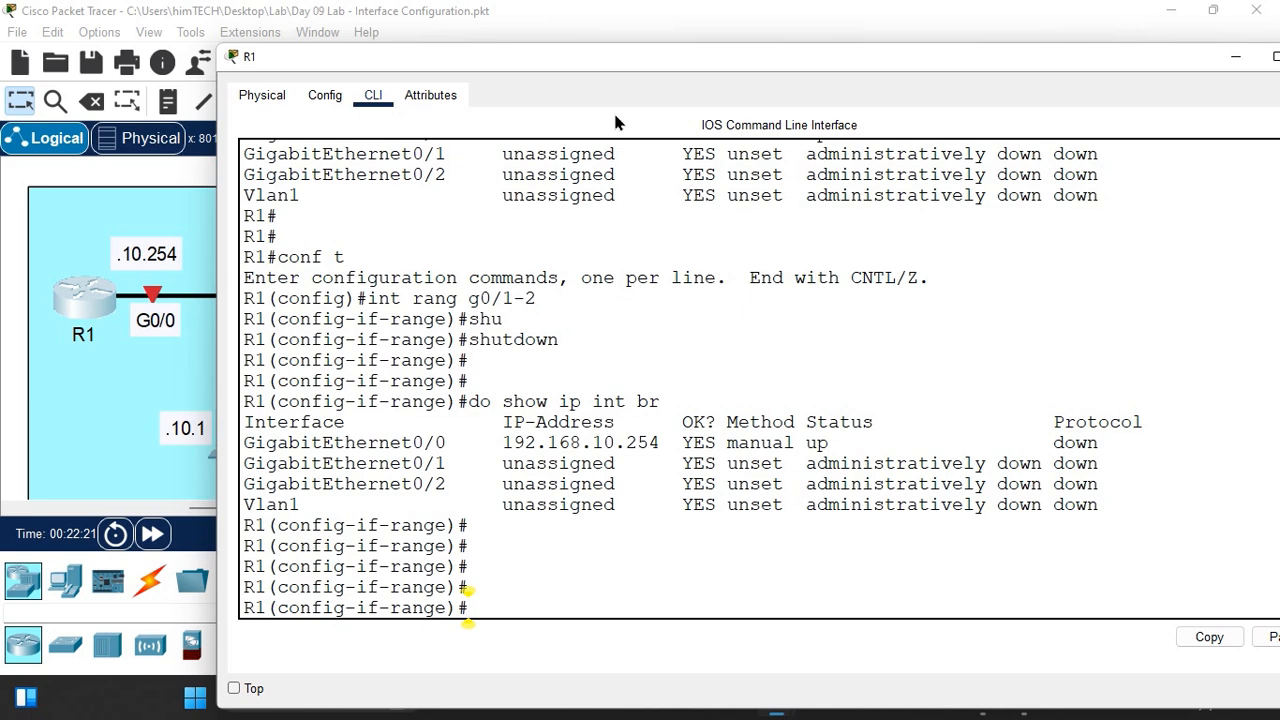
Step: Display R1's running configuration with do show run, review the G0/0, G0/1 and G0/2 sections, and leave the listing
left_click_drag(588, 60, 666, 28)
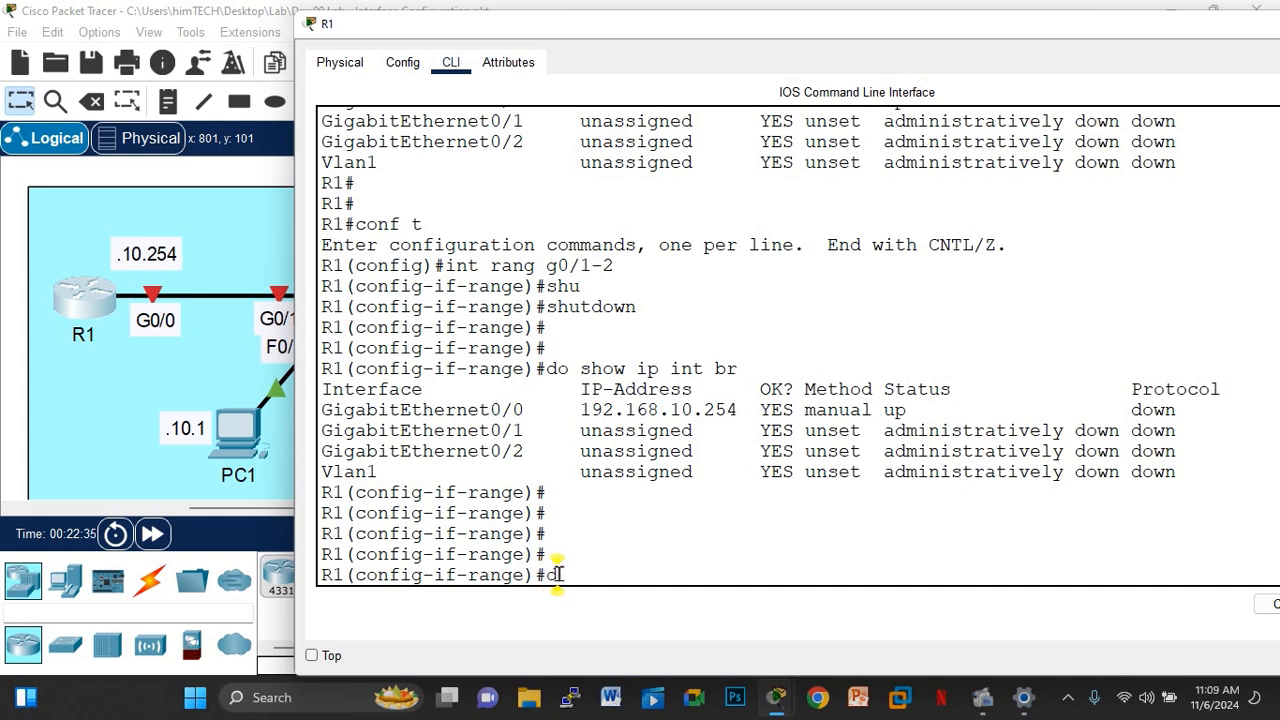
type("do show run")
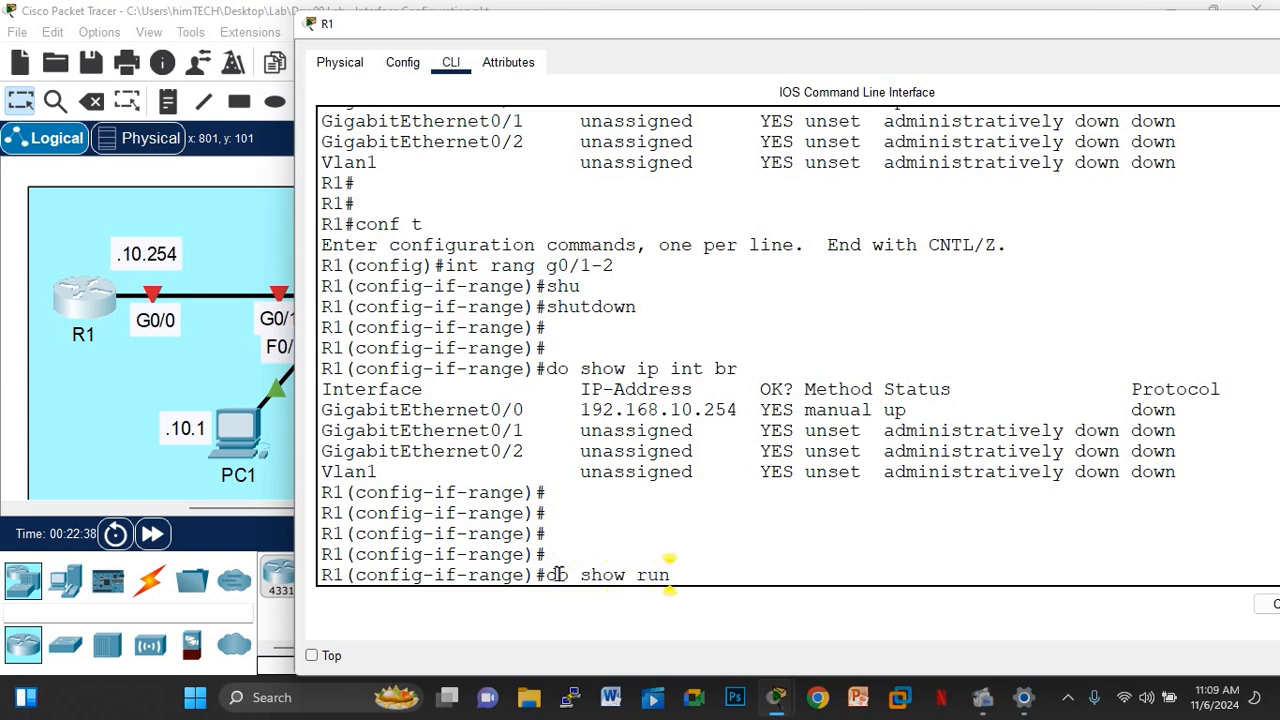
key("Return")
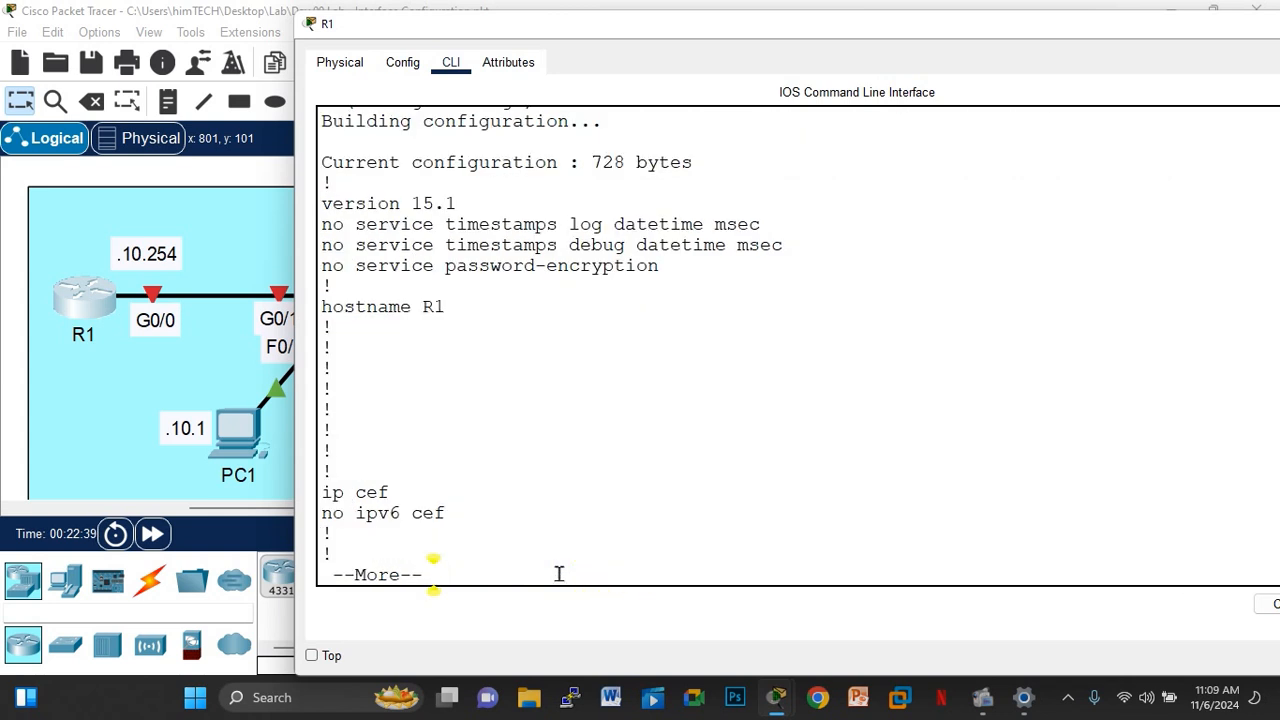
key("space")
key("space")
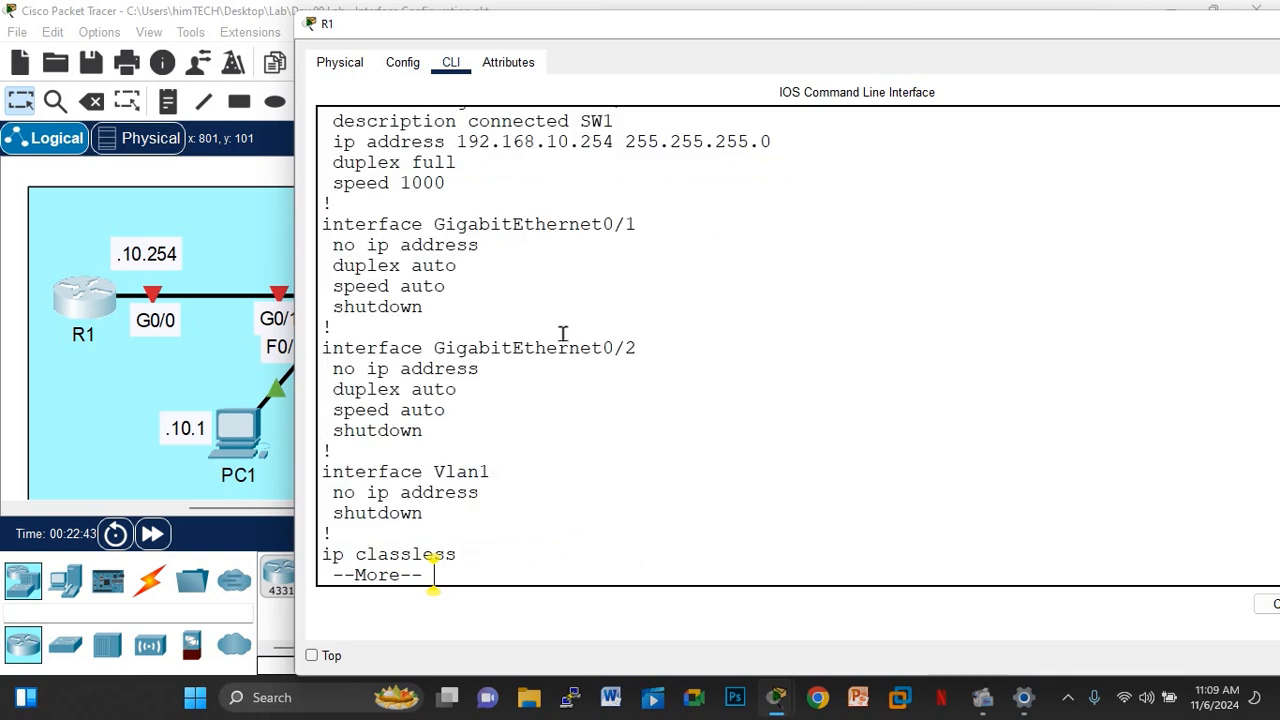
scroll(562, 143, "up", 1)
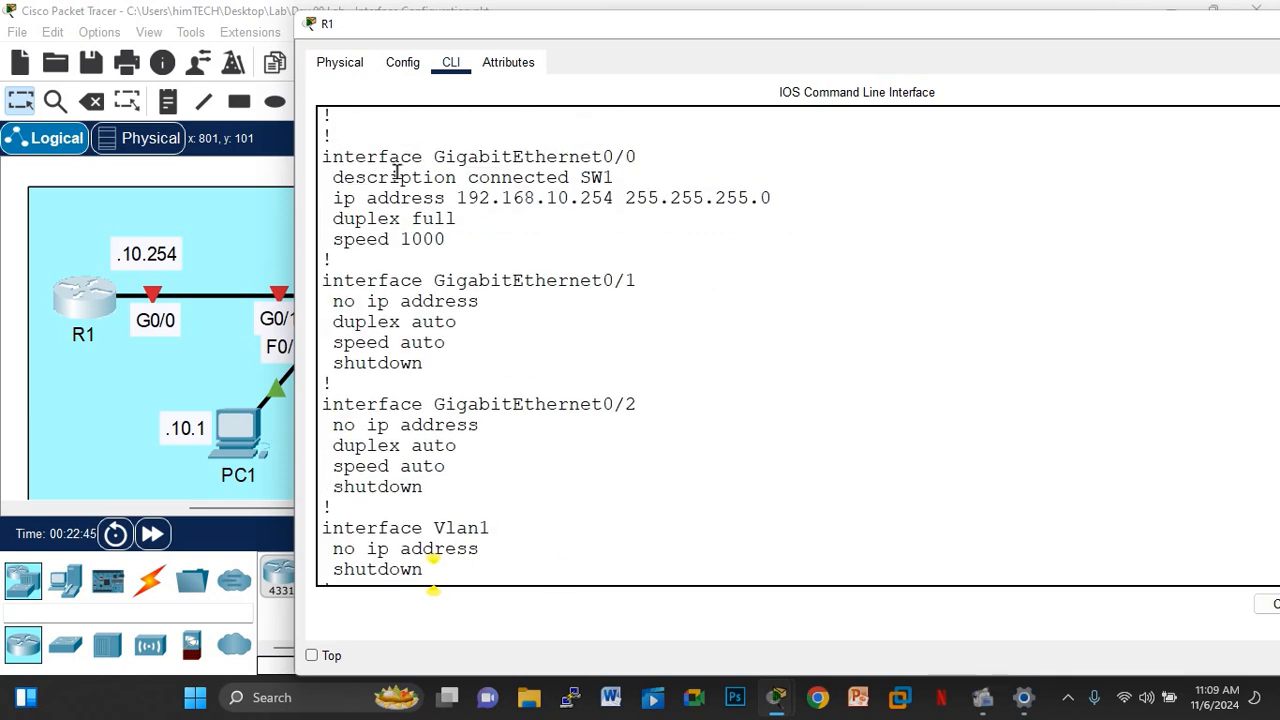
left_click_drag(322, 156, 779, 205)
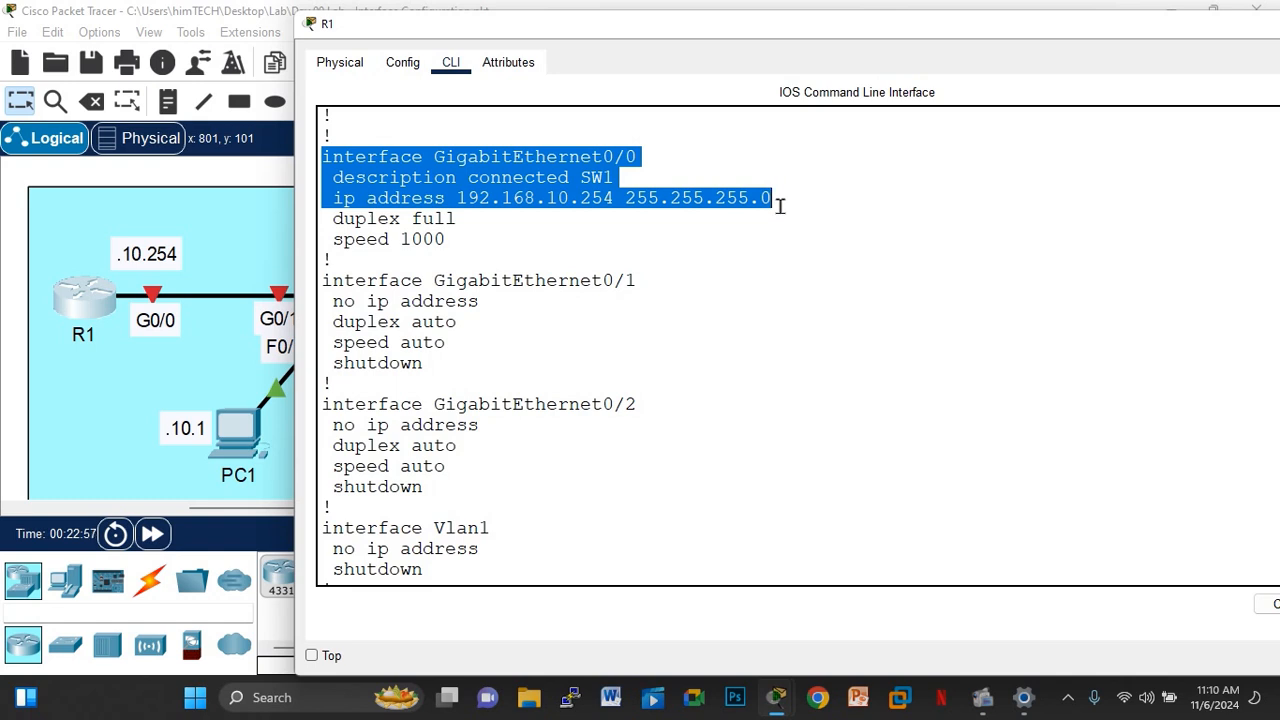
left_click_drag(779, 205, 772, 235)
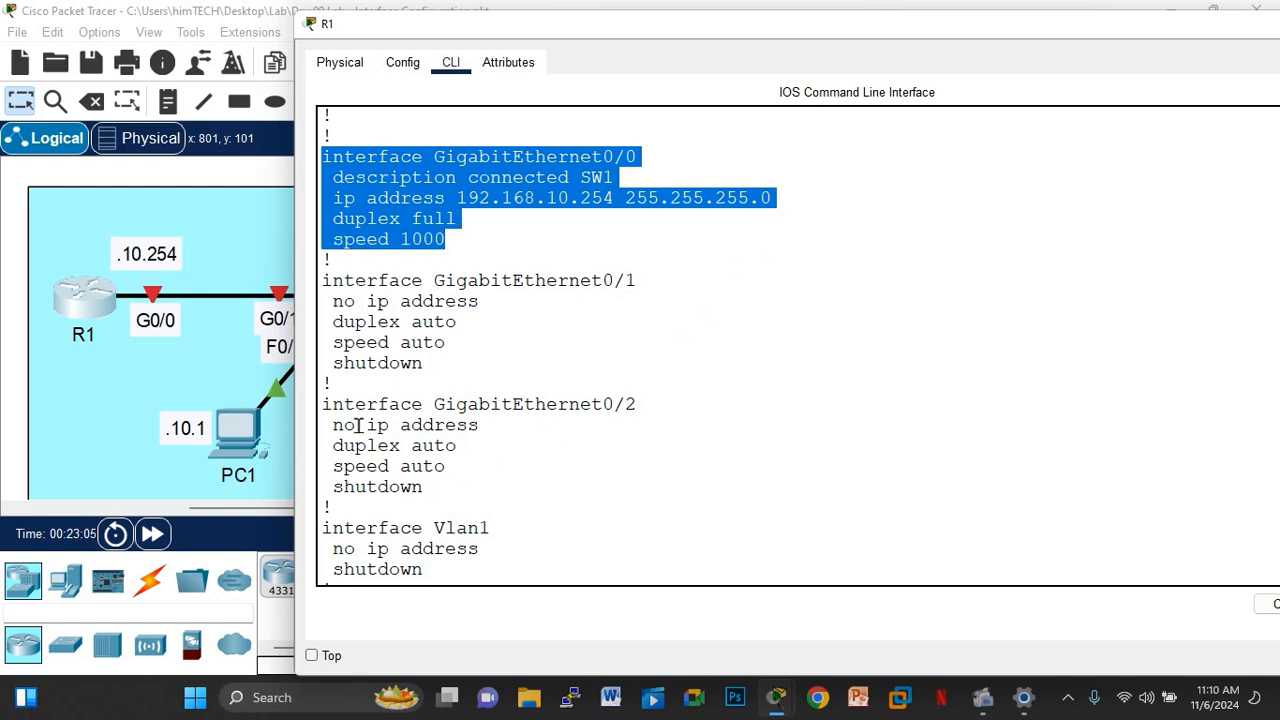
left_click_drag(322, 280, 658, 374)
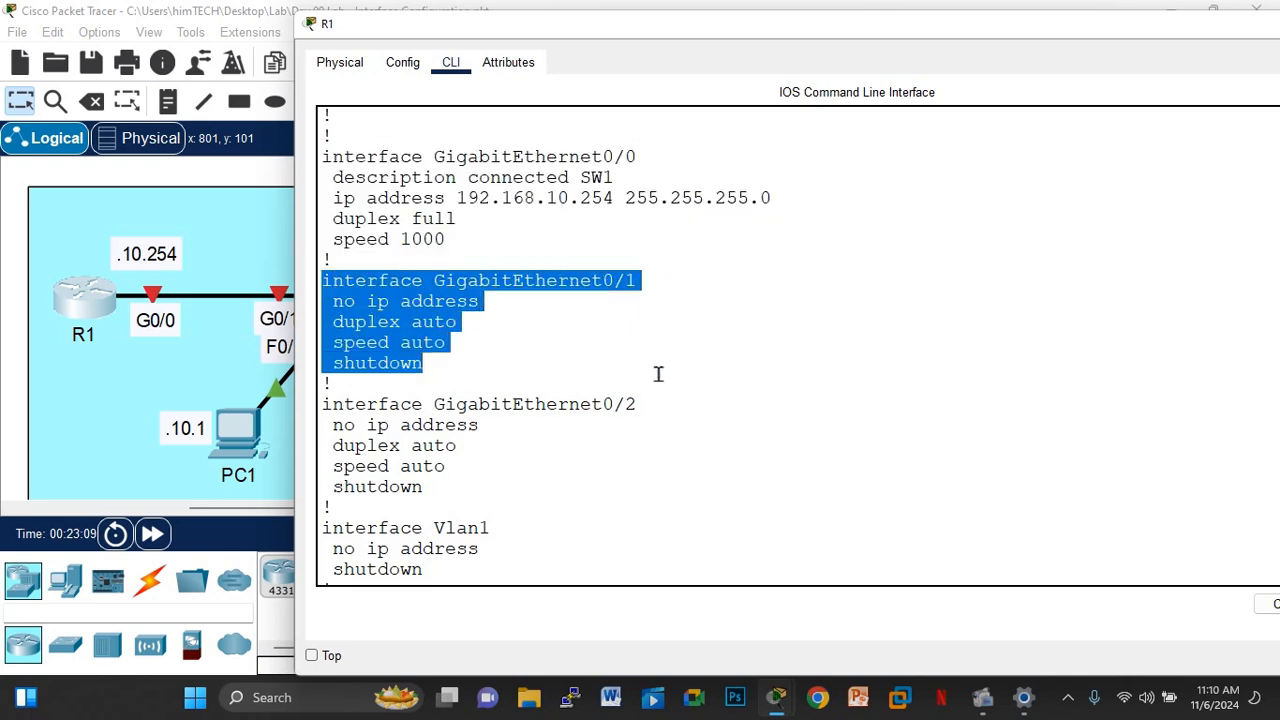
left_click(344, 480)
triple_click(344, 480)
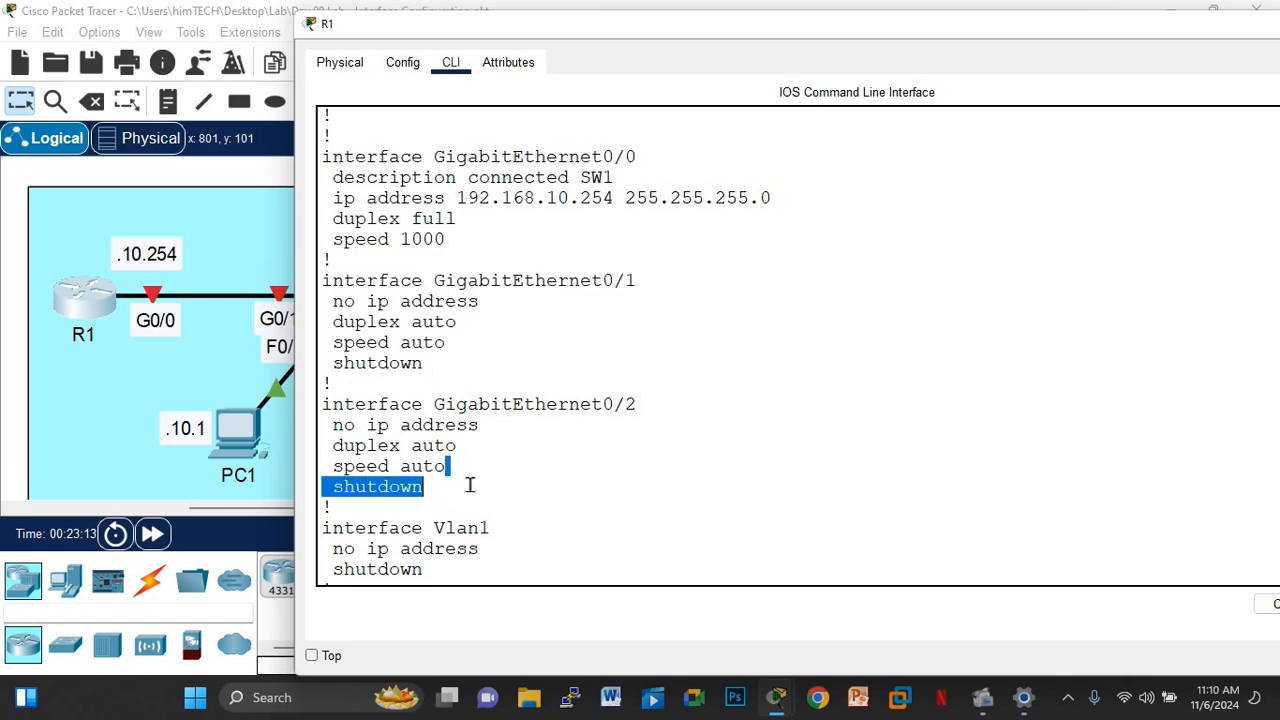
left_click(469, 484)
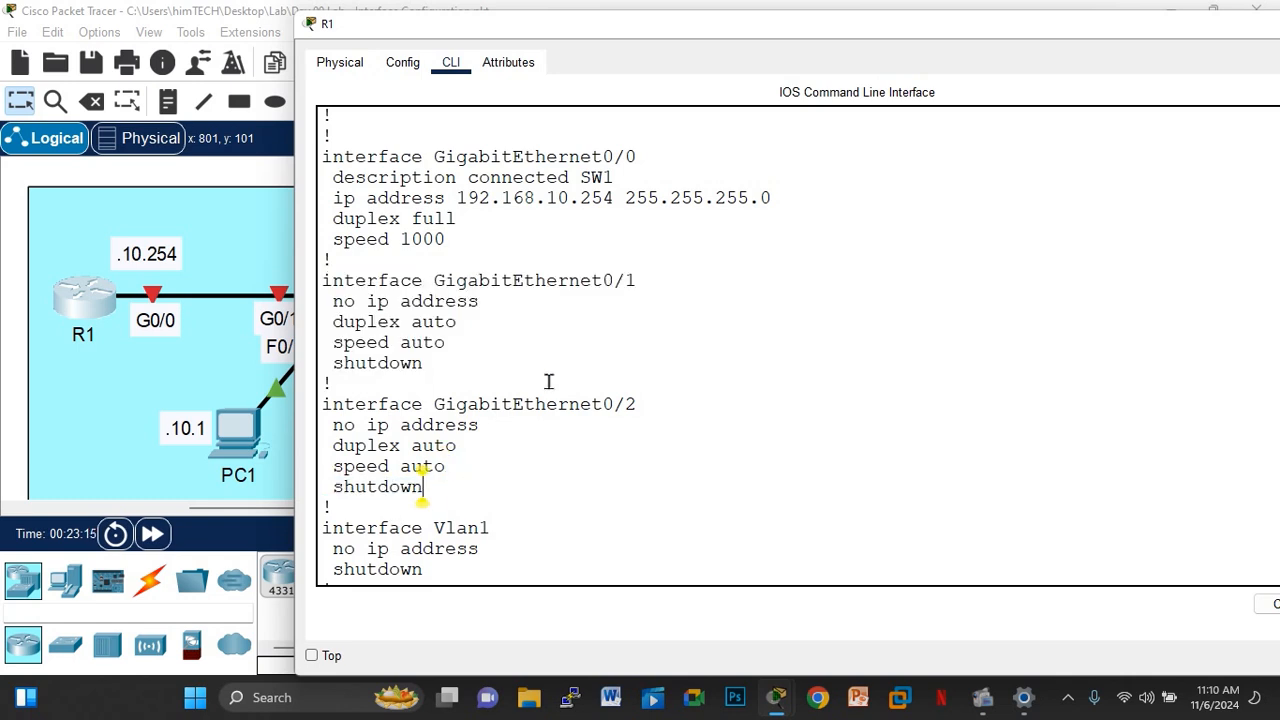
key("ctrl+c")
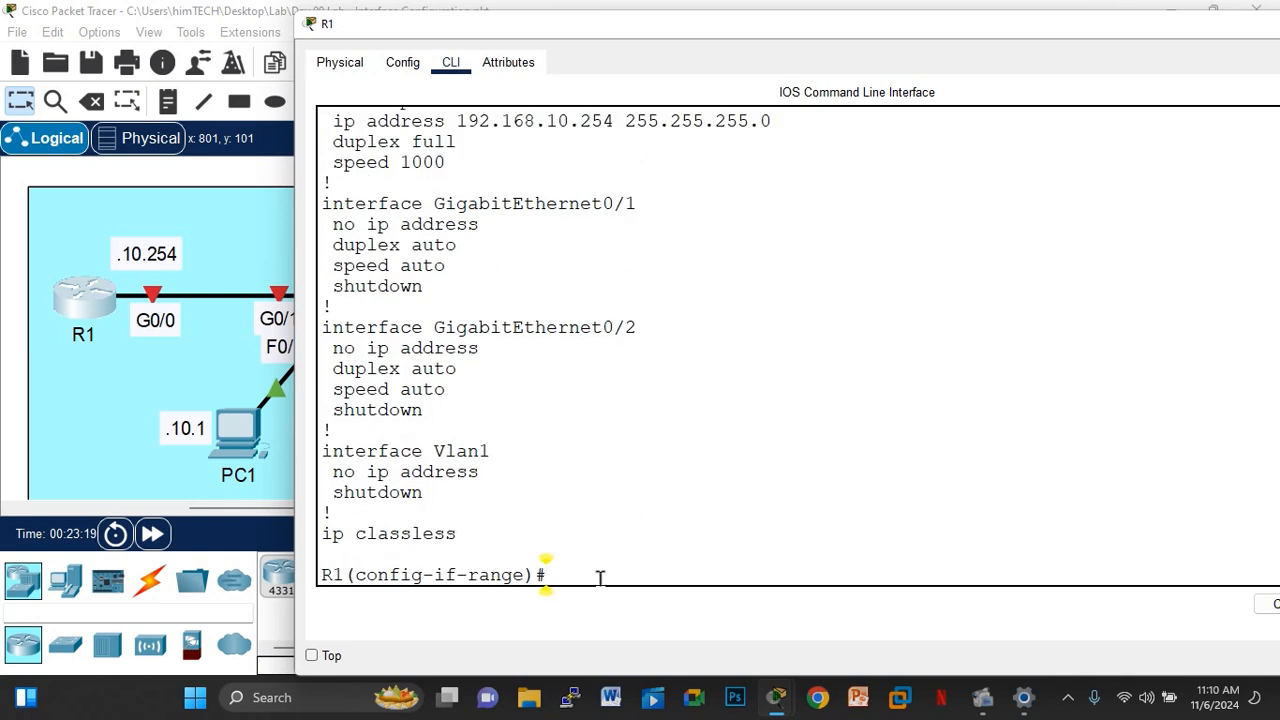
Step: Leave interface range configuration on R1 and return to privileged EXEC mode with end
type("end")
key("Return")
key("Return")
key("Return")
key("Return")
key("Return")
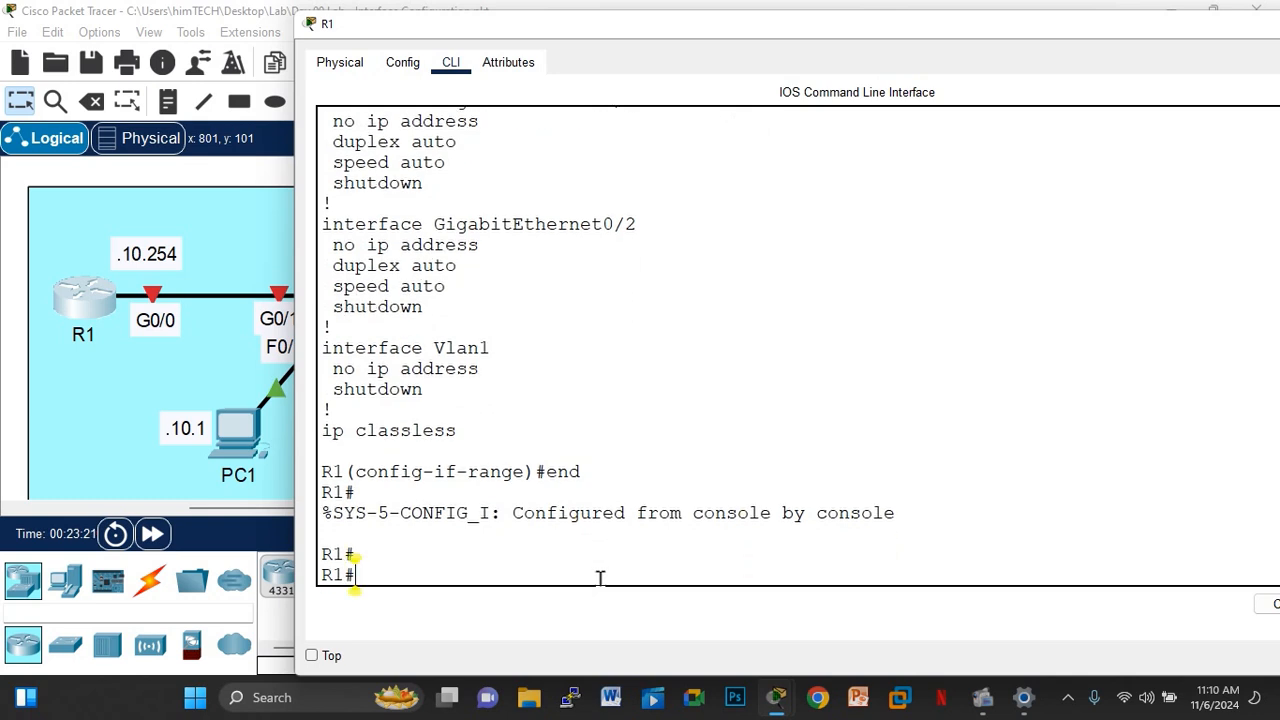
key("Return")
key("Return")
key("Return")
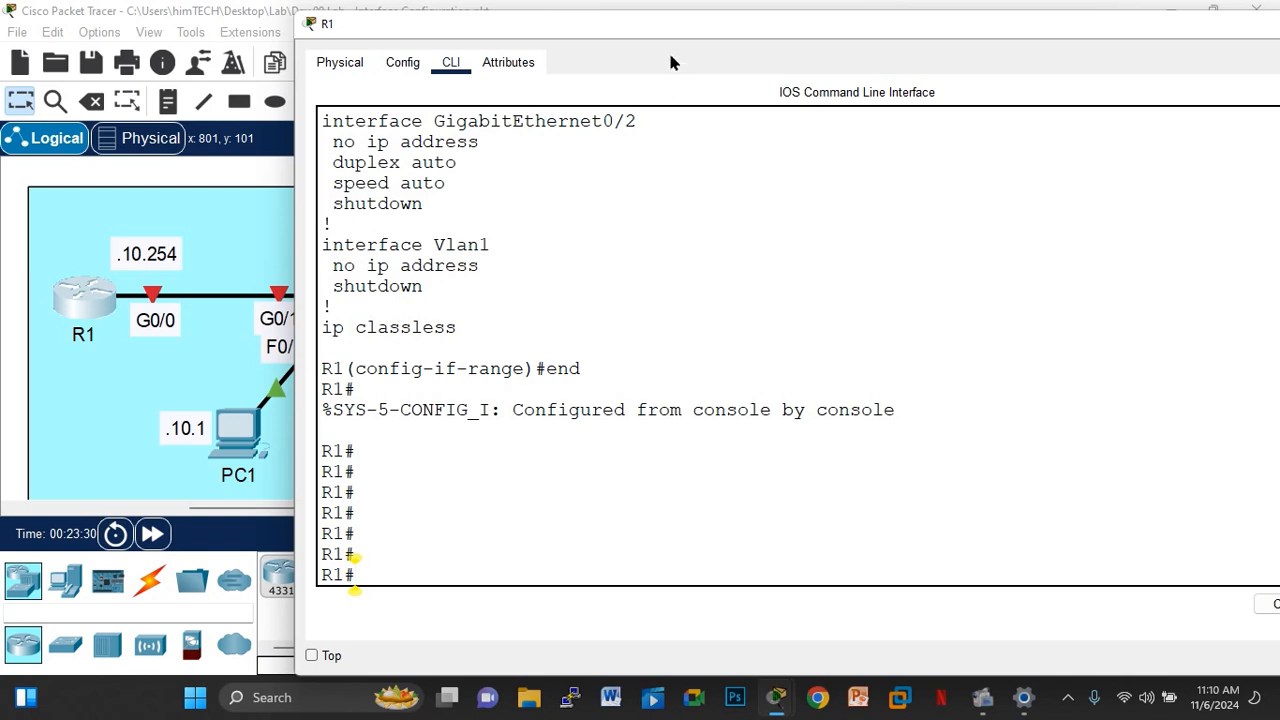
Step: Save R1's configuration with copy running-config startup-config, accepting the default destination filename
left_click_drag(672, 32, 908, 34)
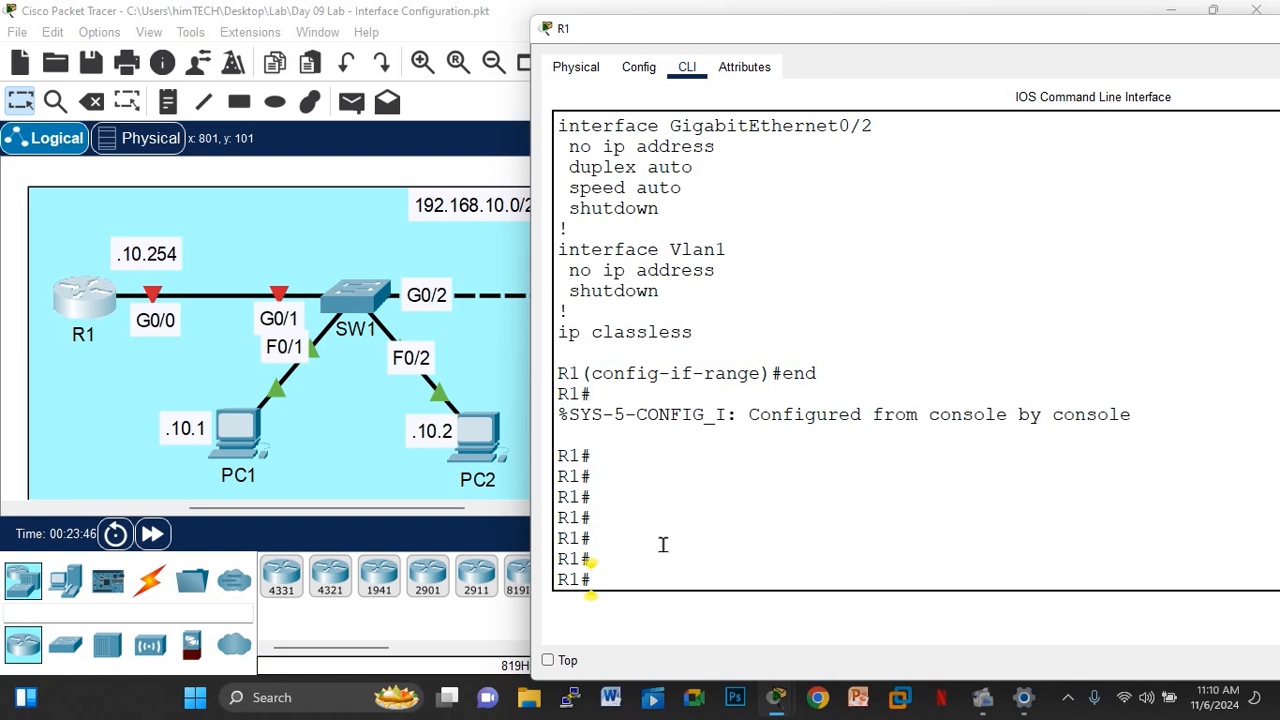
type("copy run")
key("Tab")
type("l")
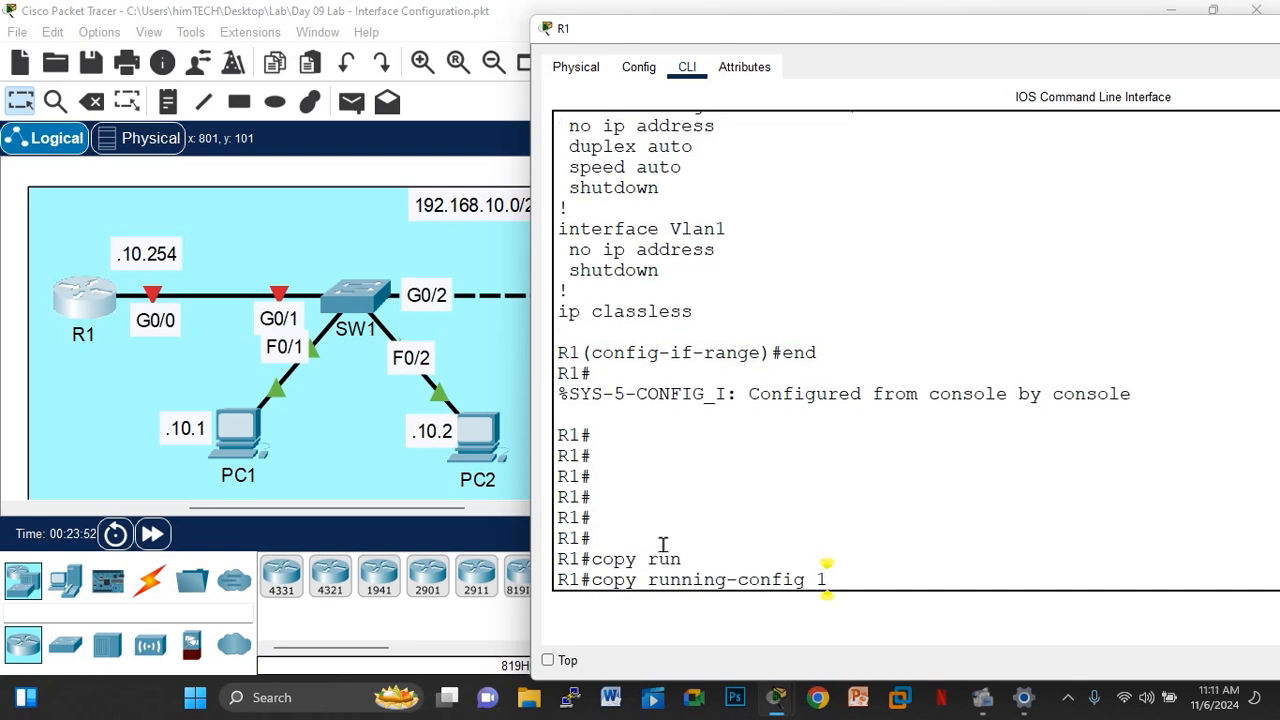
key("BackSpace")
type("st")
key("Tab")
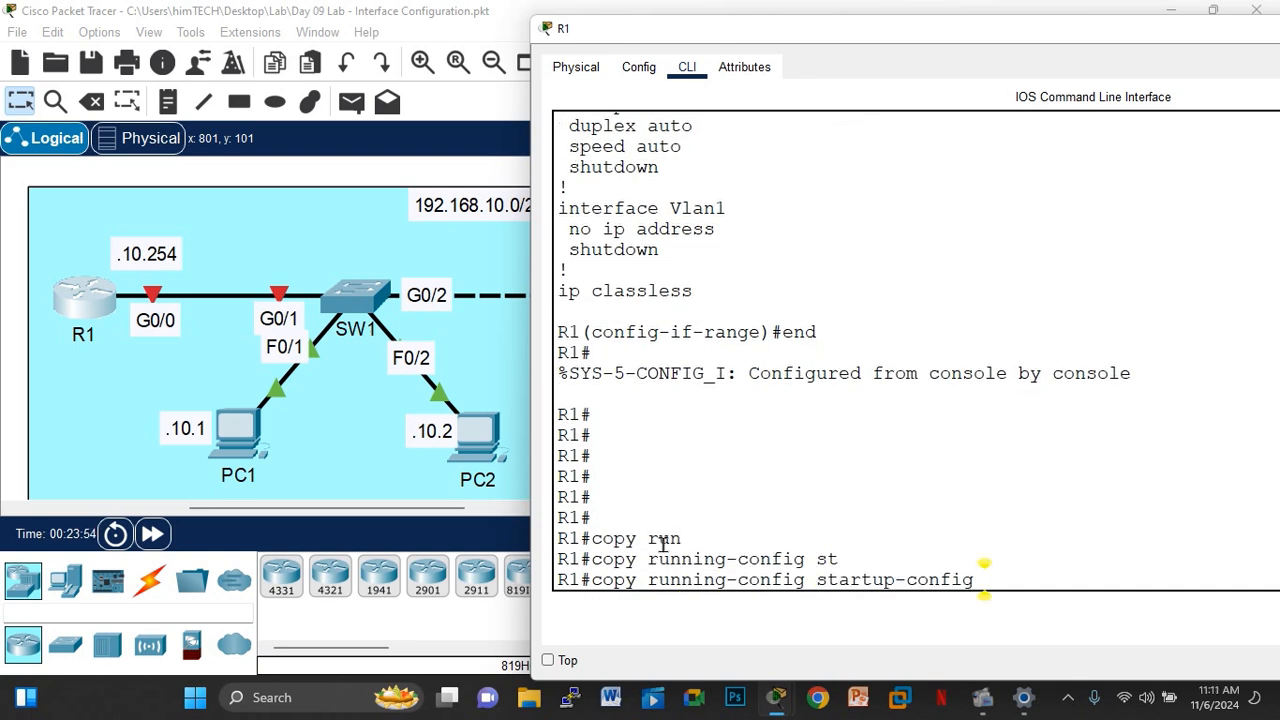
key("Return")
key("Return")
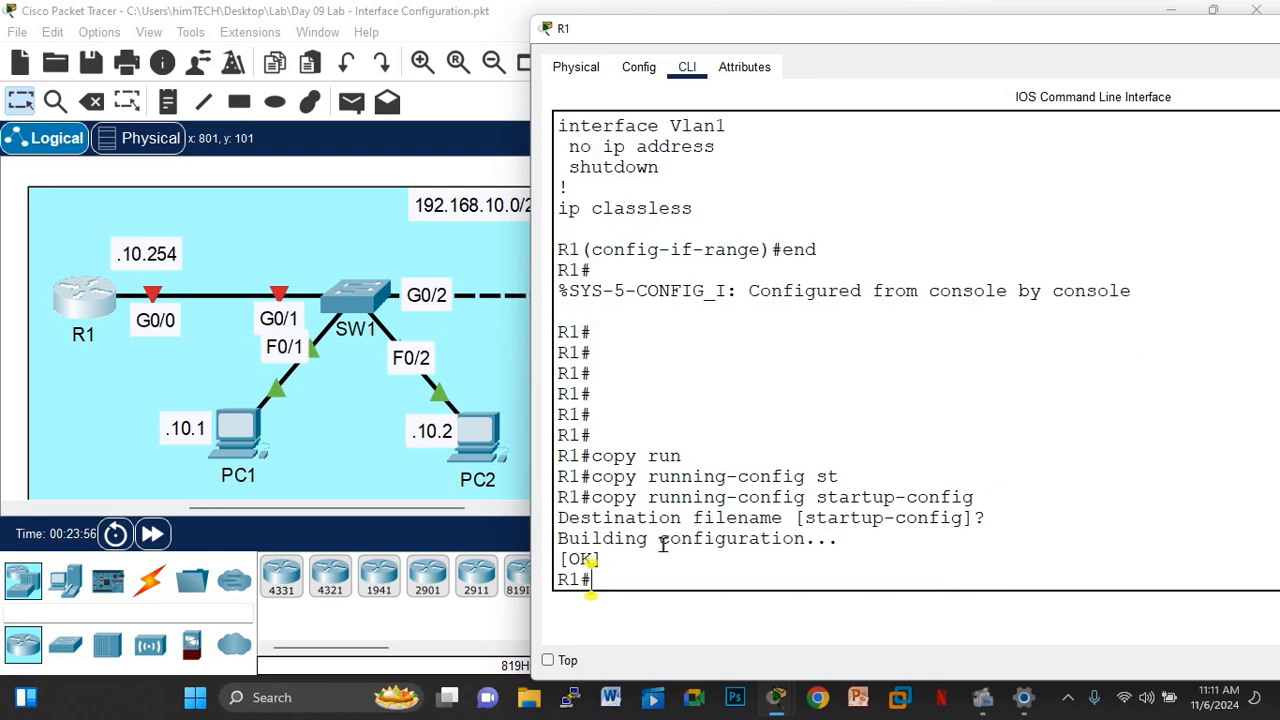
Step: Save R1's running configuration once more with the short command wr
left_click_drag(592, 497, 980, 497)
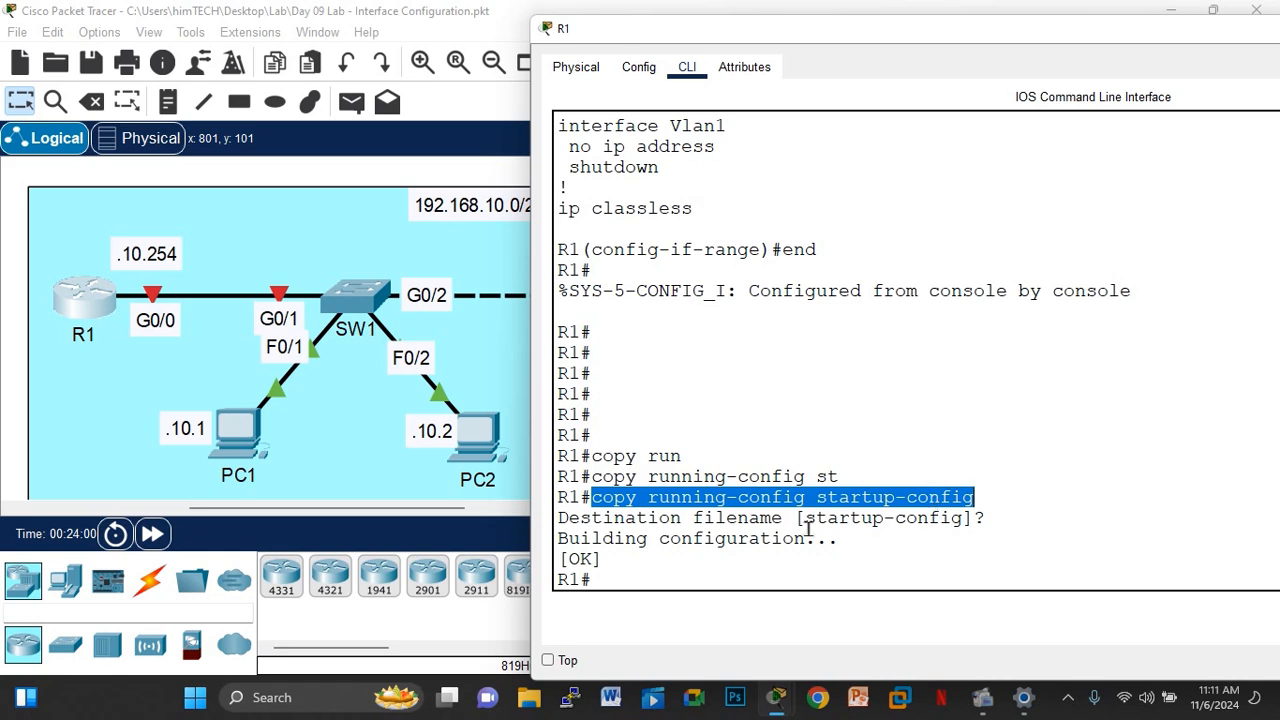
left_click(595, 580)
key("Return")
key("Return")
key("Return")
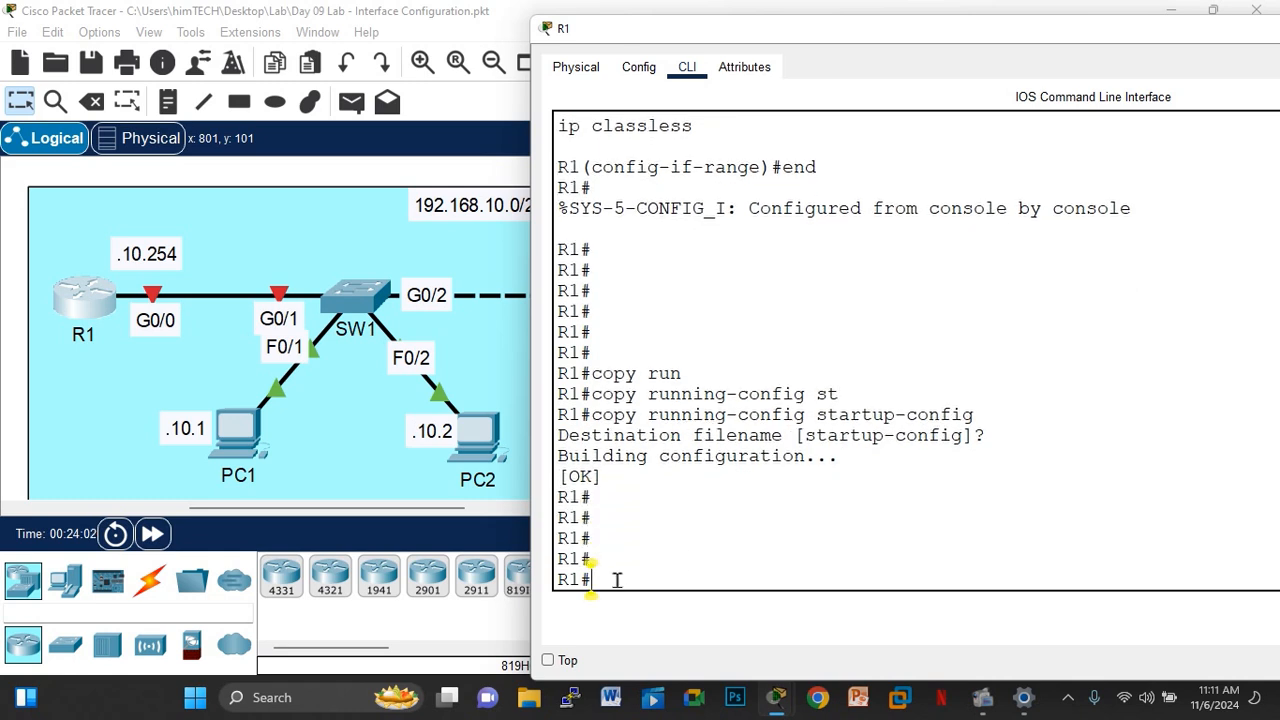
type("wr")
key("Return")
key("Return")
key("Return")
key("Return")
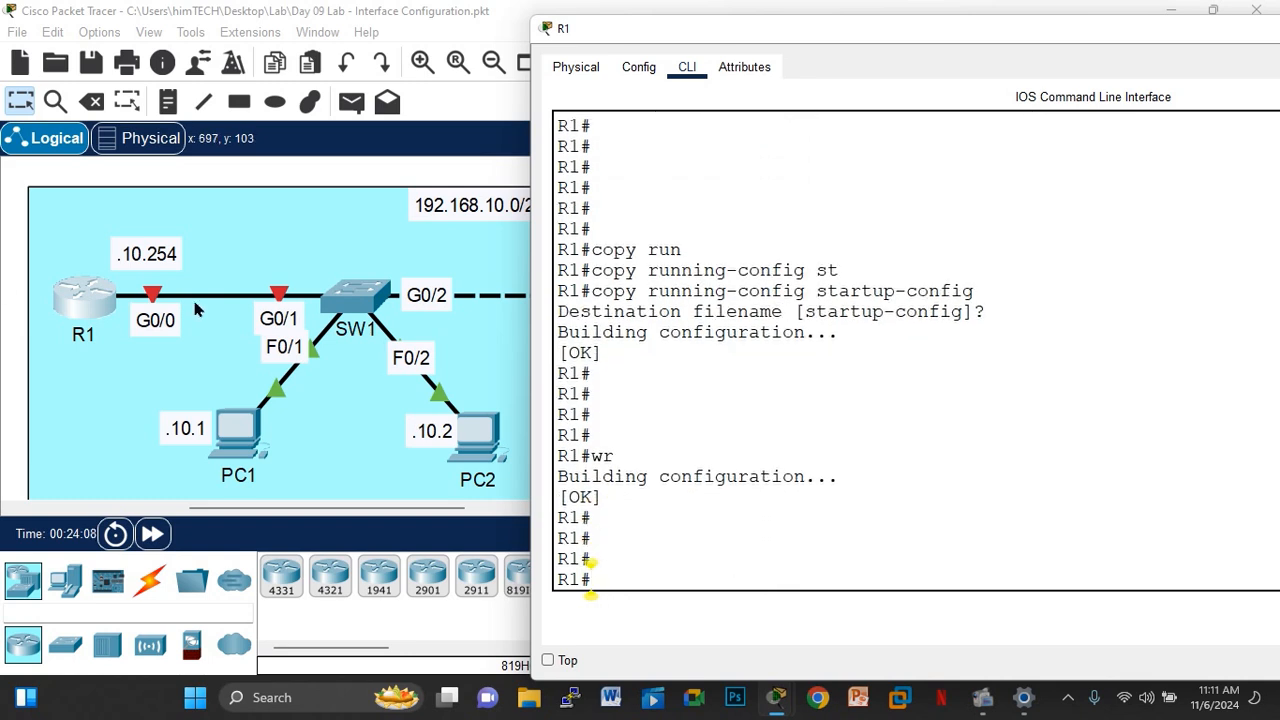
Step: Open SW1's command line, bring up the Switch> prompt, and widen and shift its window so the topology stays in view
left_click(13, 202)
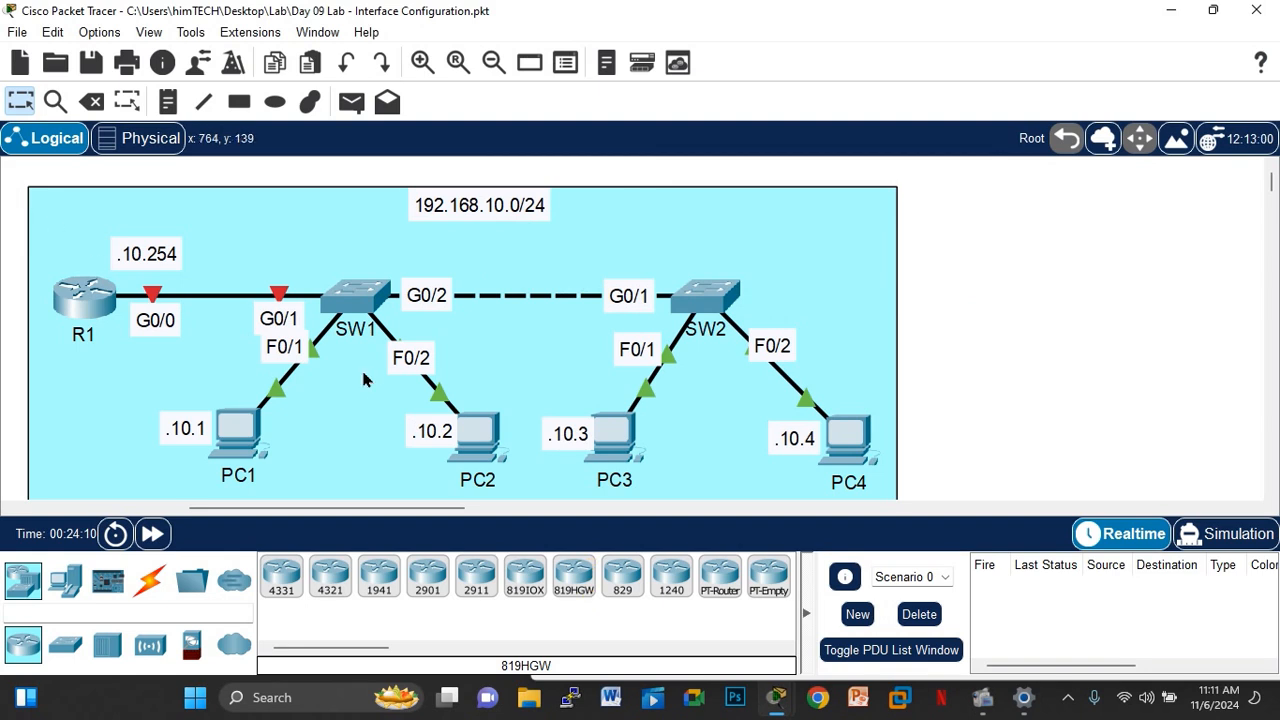
left_click(350, 308)
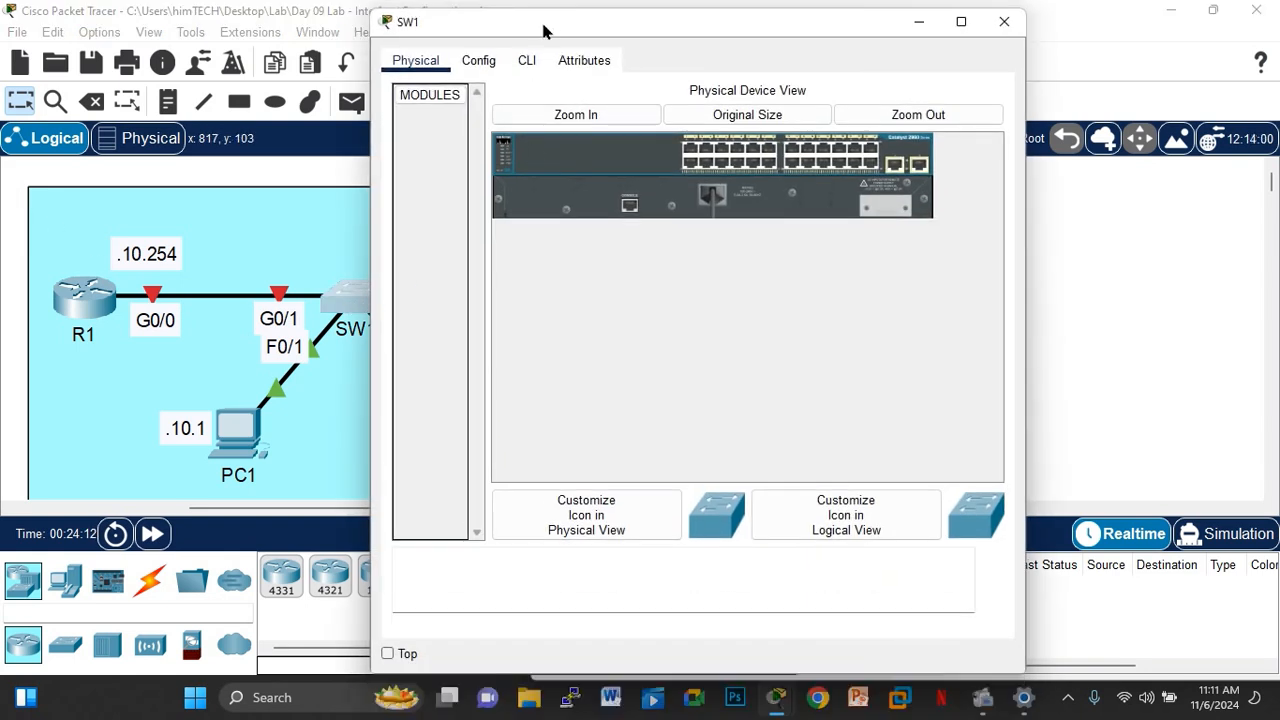
left_click(526, 62)
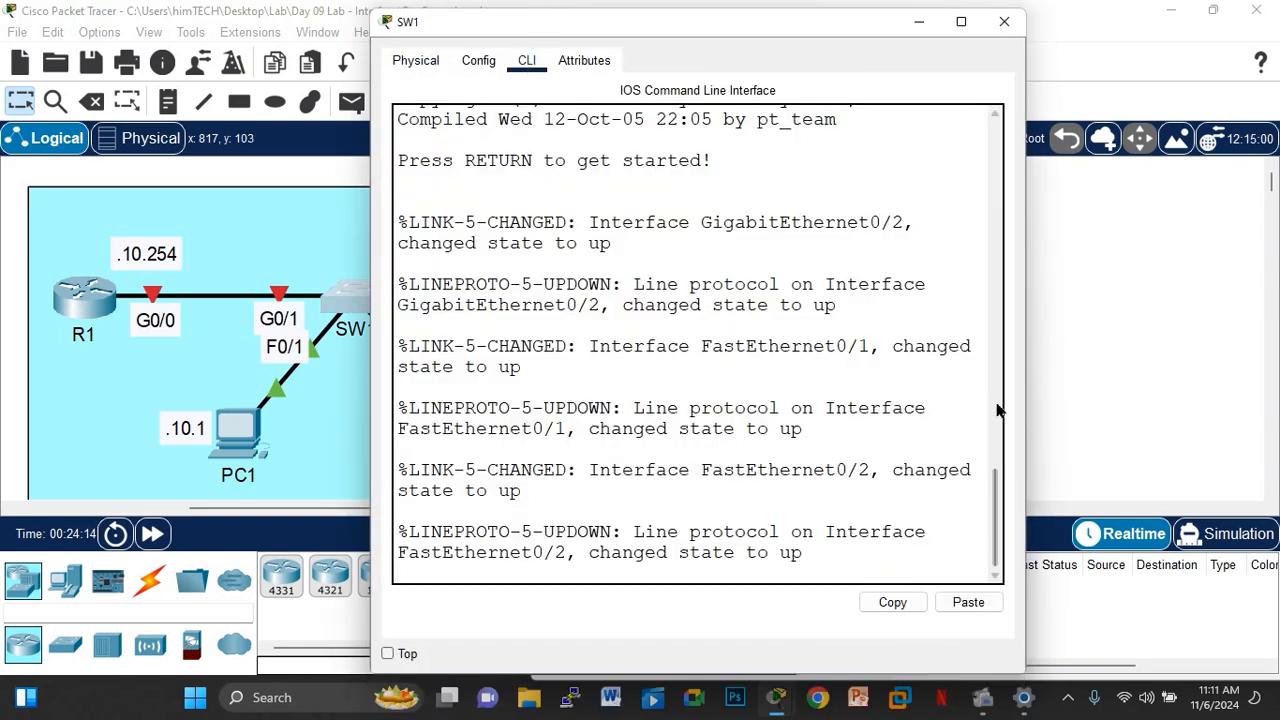
left_click_drag(1027, 375, 1258, 386)
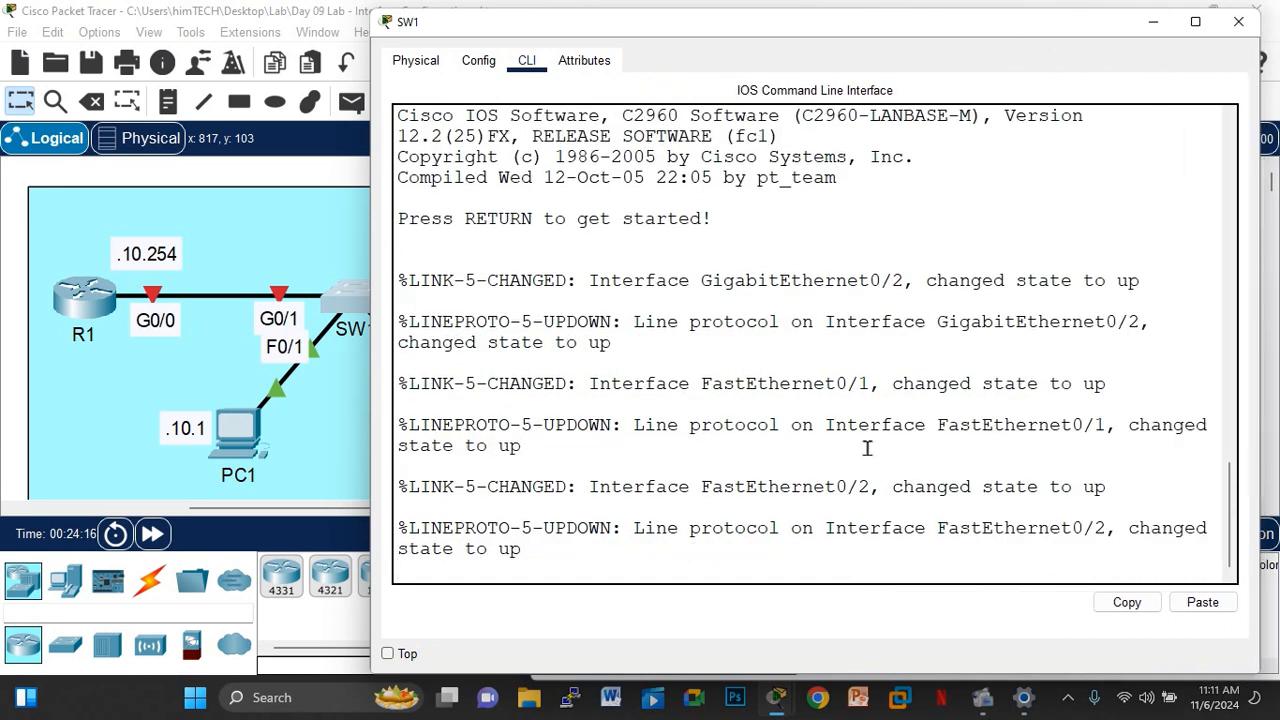
key("Return")
key("Return")
key("Return")
key("Return")
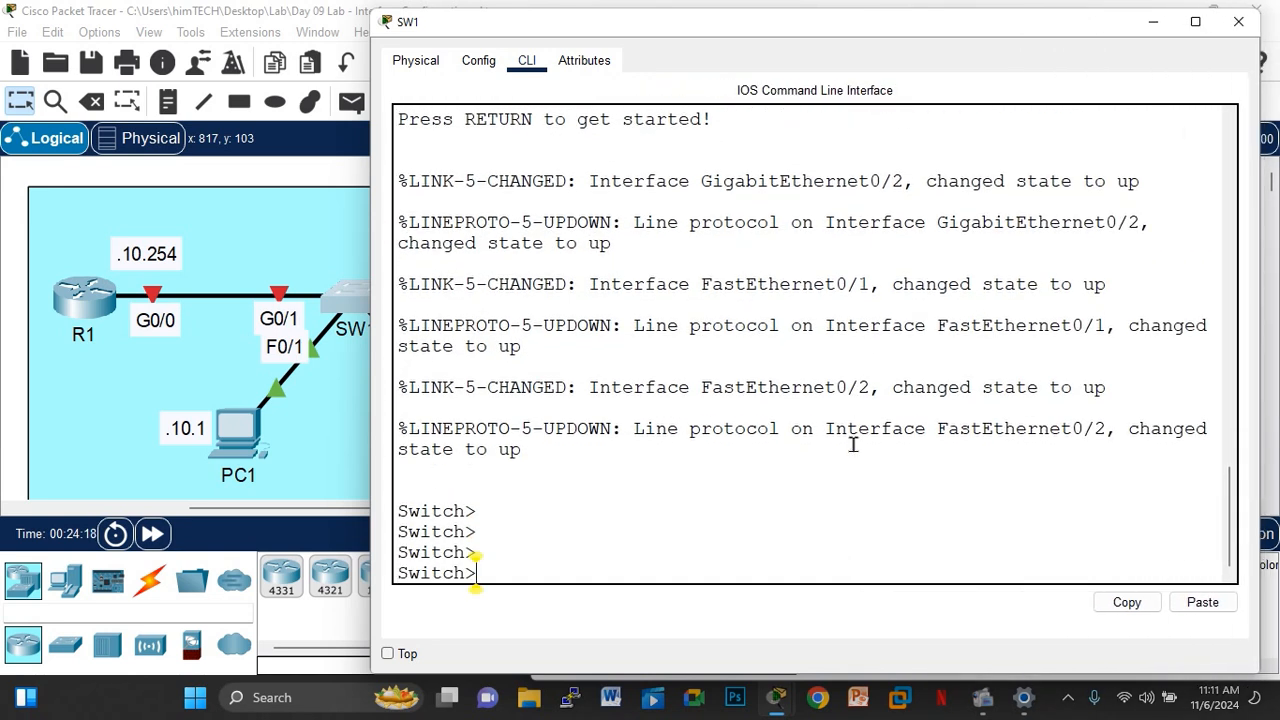
left_click_drag(671, 29, 741, 34)
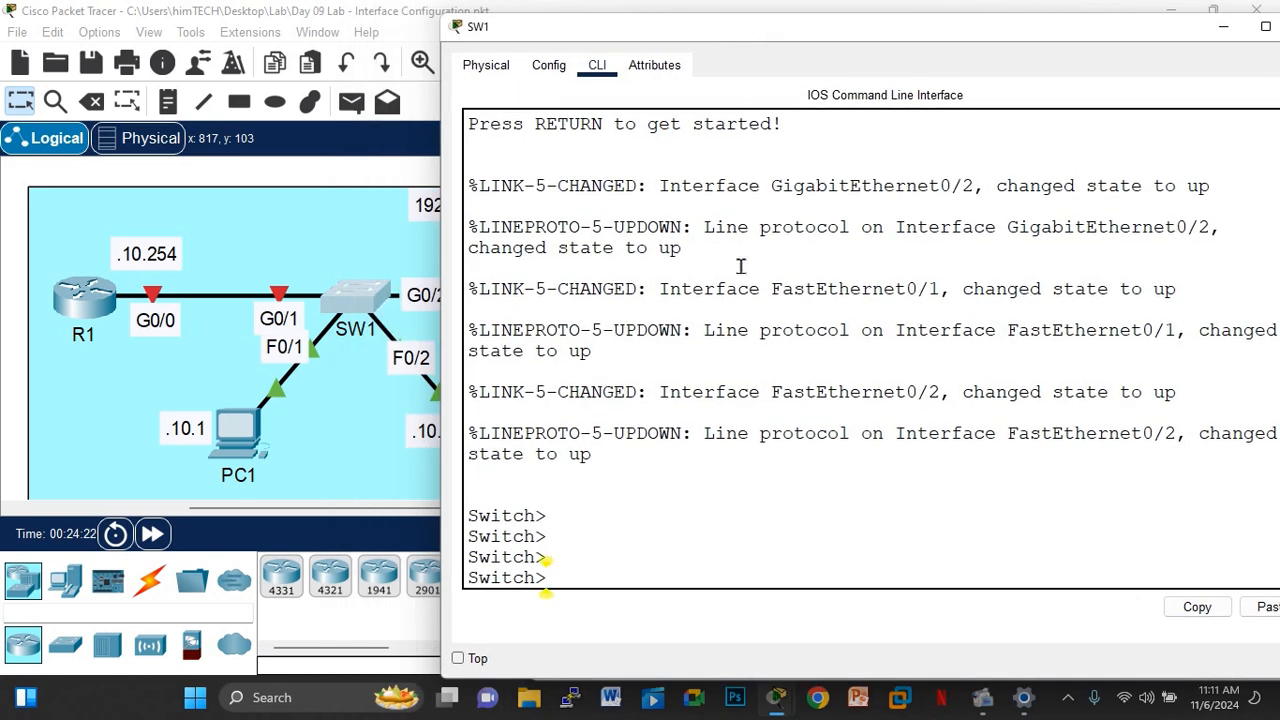
Step: Enter privileged EXEC mode on SW1 with enable, and enter global configuration mode with conf t
type("en")
key("Tab")
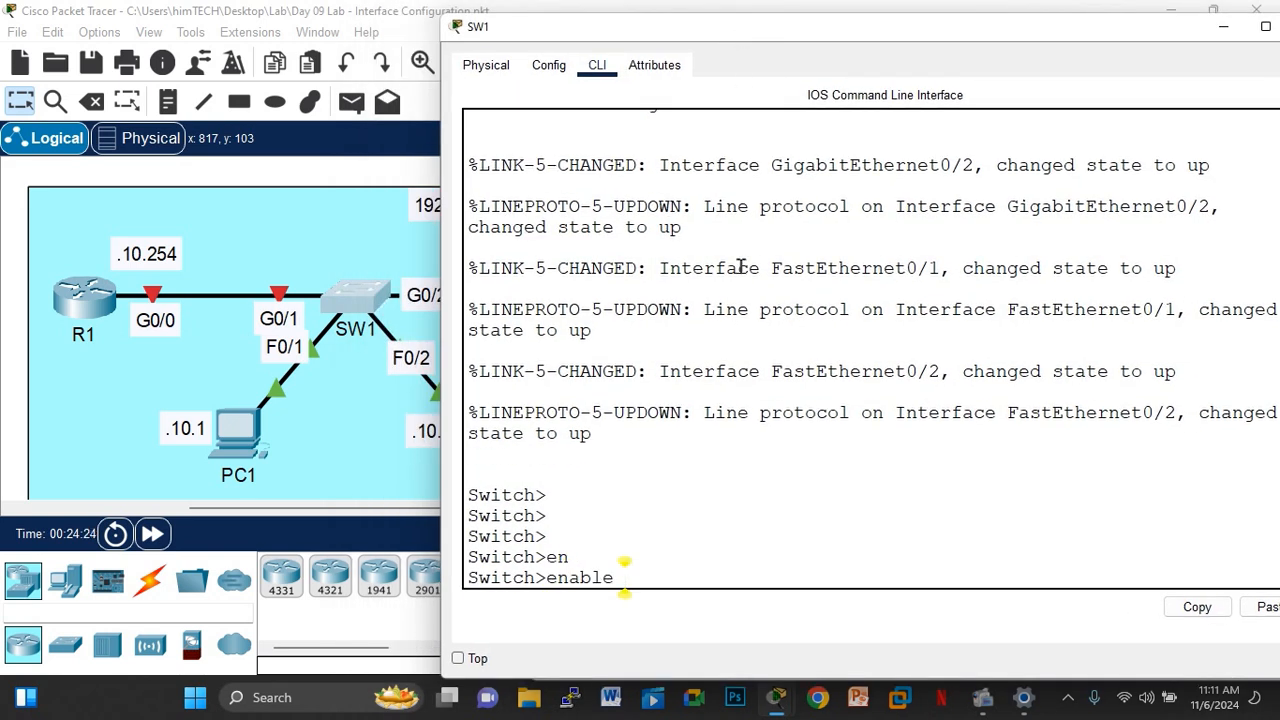
key("Return")
type("conf t")
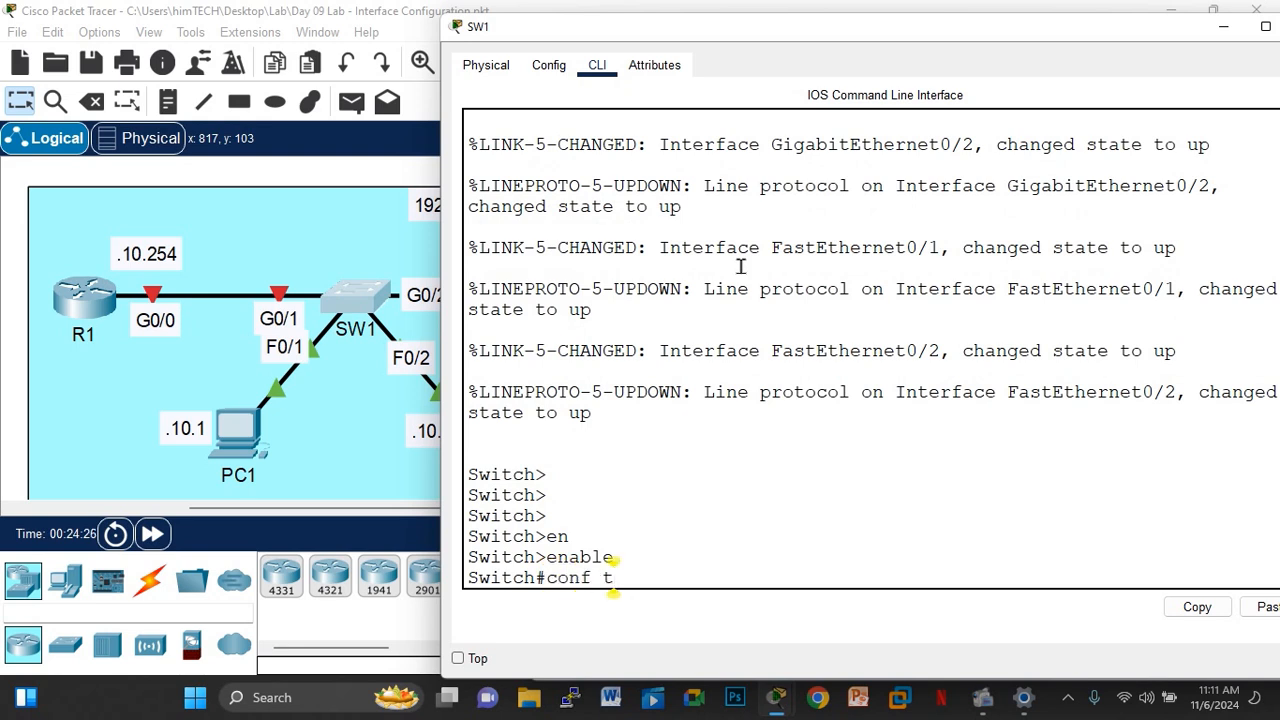
key("Return")
Step: Set the switch's hostname to SW1
type("hos")
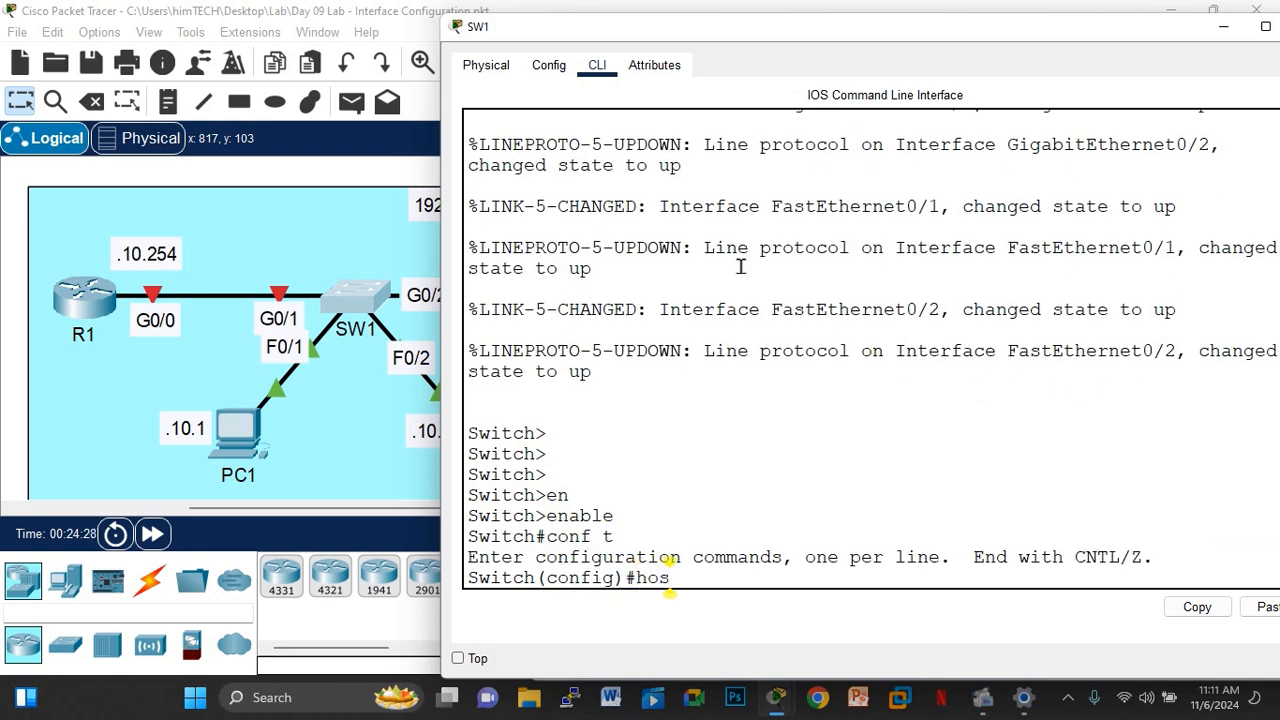
key("Tab")
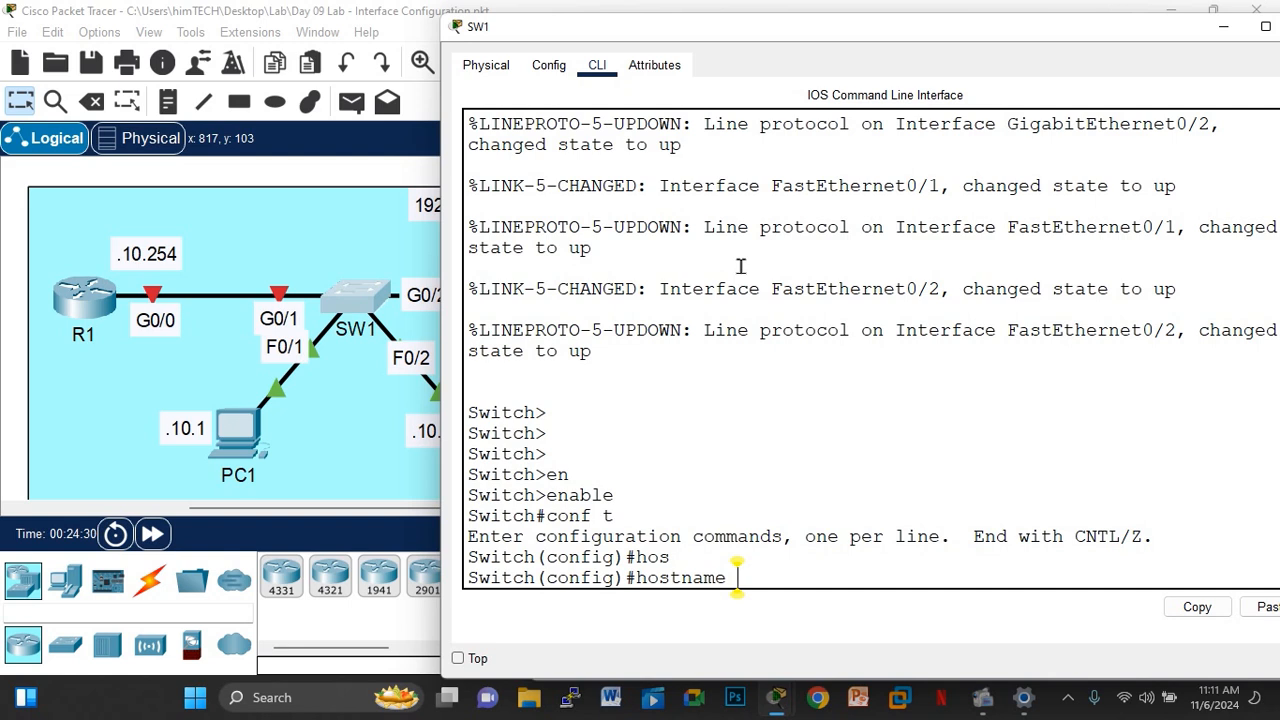
type("SW1")
key("Return")
key("Return")
key("Return")
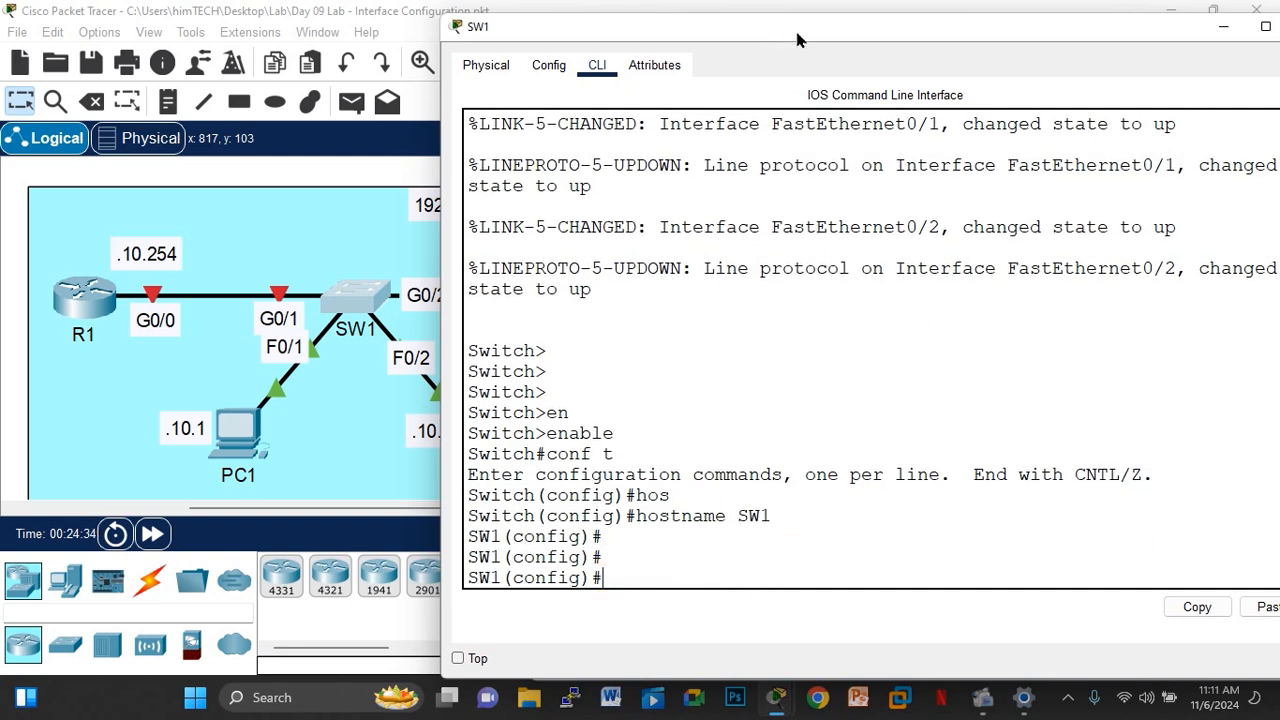
Step: Enter interface configuration mode for SW1's G0/1 with int g0/1, keeping the G0/2 label visible in the topology
left_click_drag(794, 27, 884, 45)
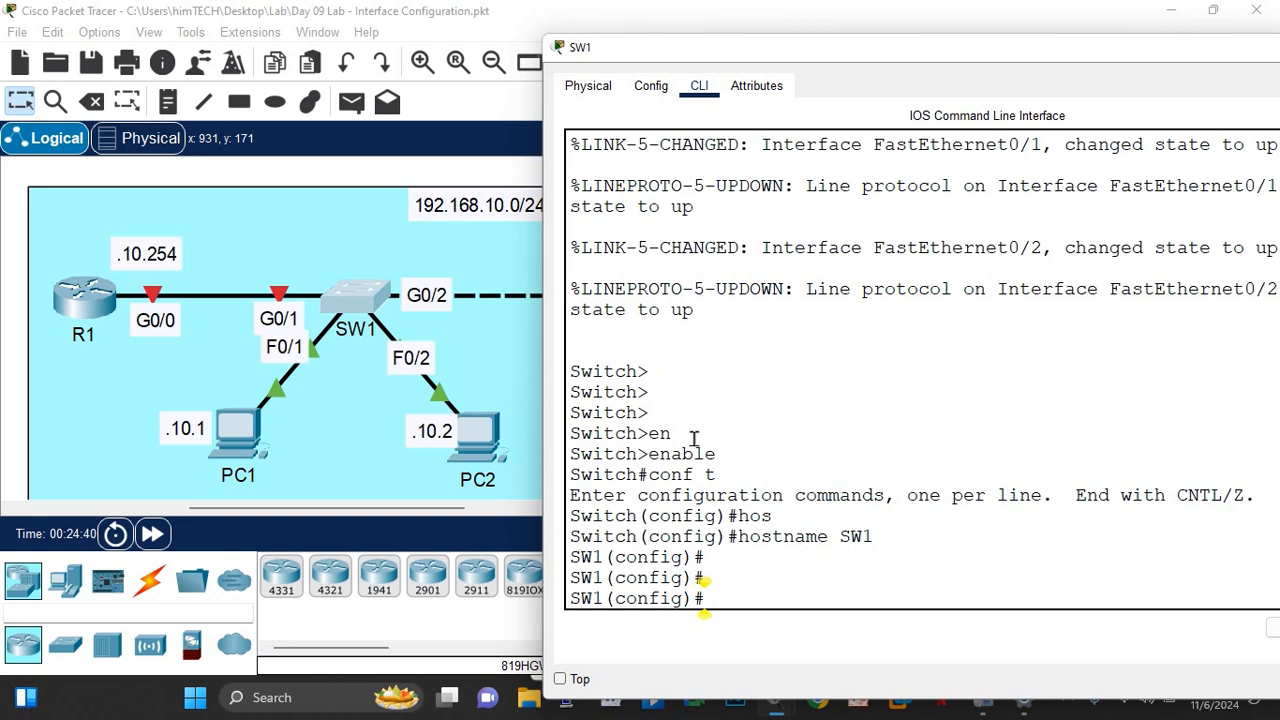
type("INTY")
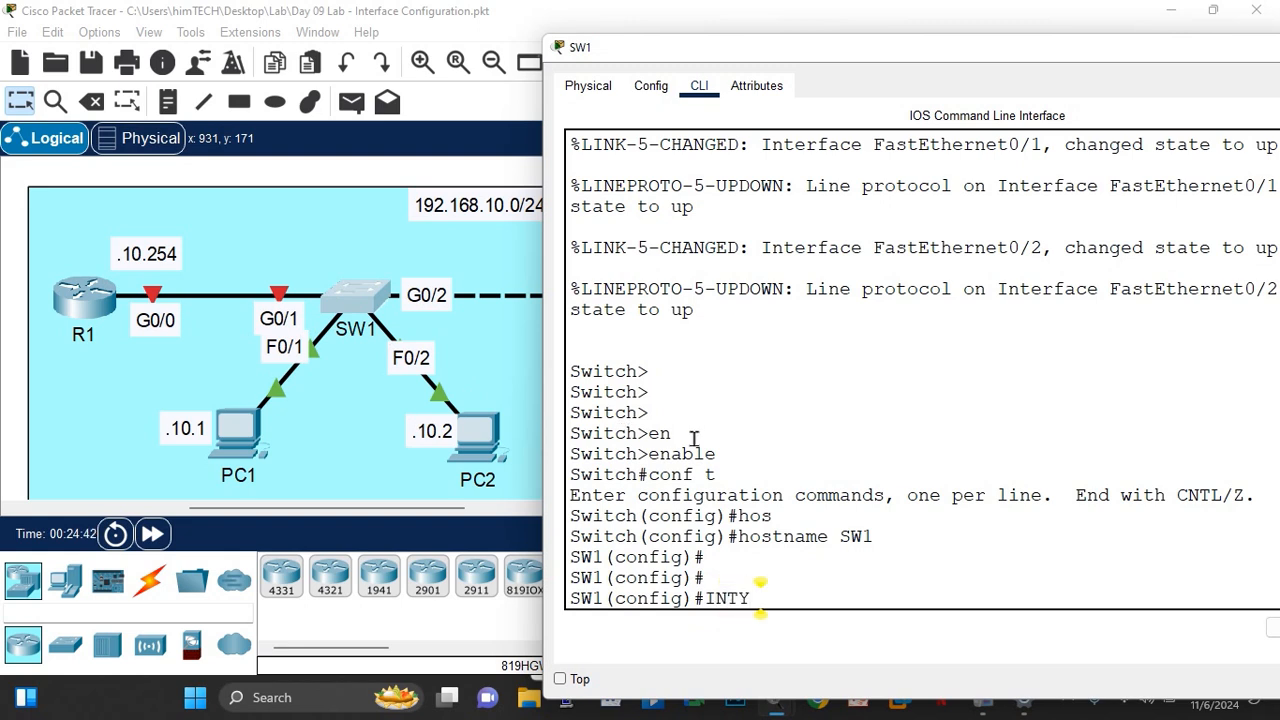
key("BackSpace")
key("BackSpace")
key("BackSpace")
key("BackSpace")
type("int")
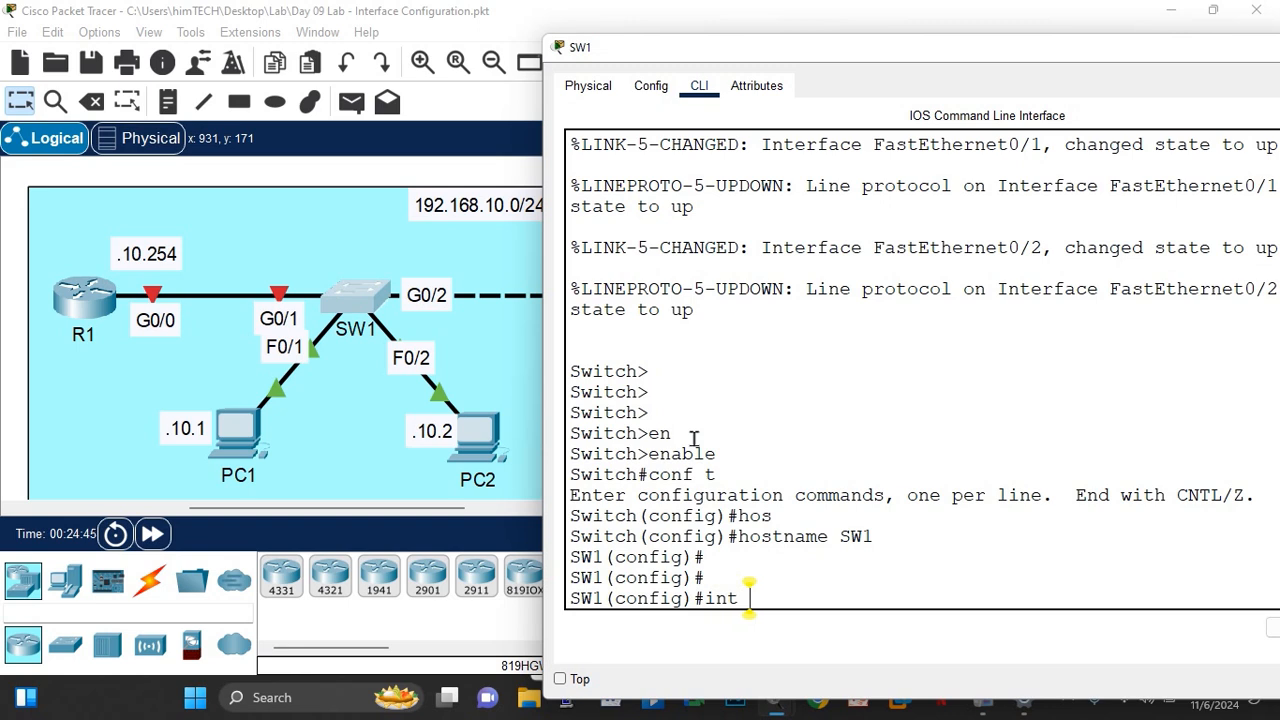
type(" g0/1")
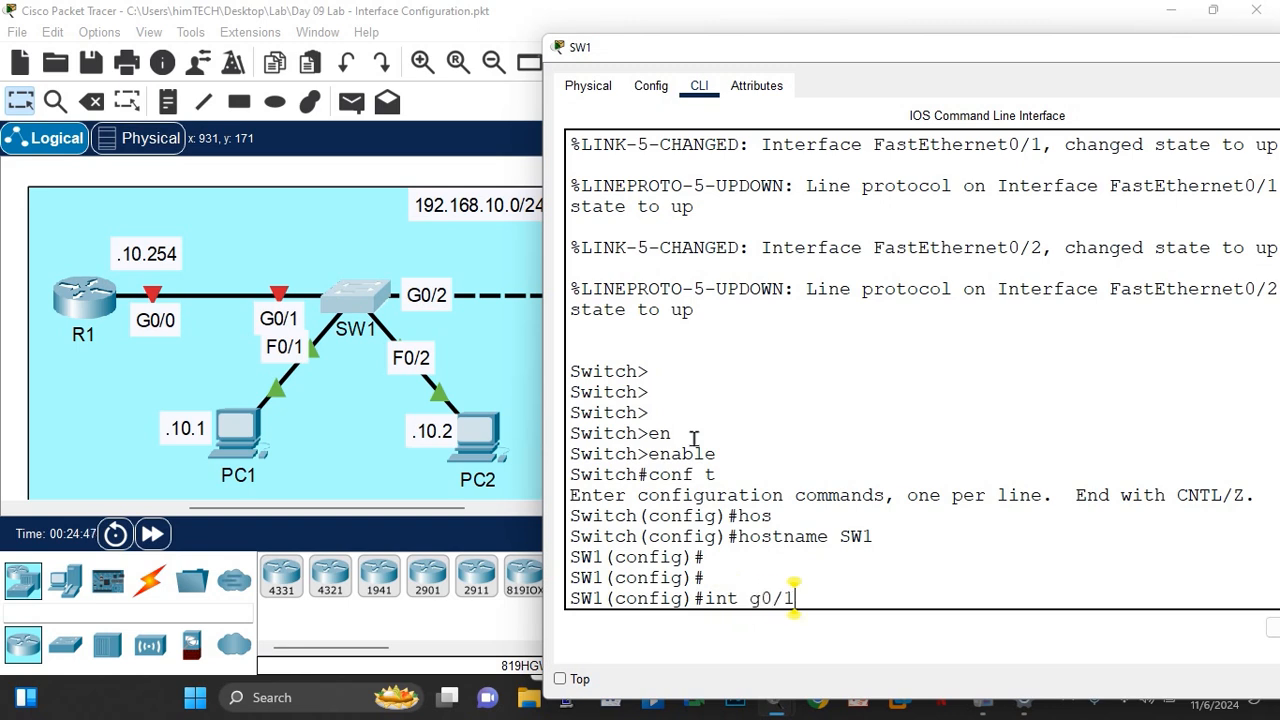
key("Return")
key("Return")
key("Return")
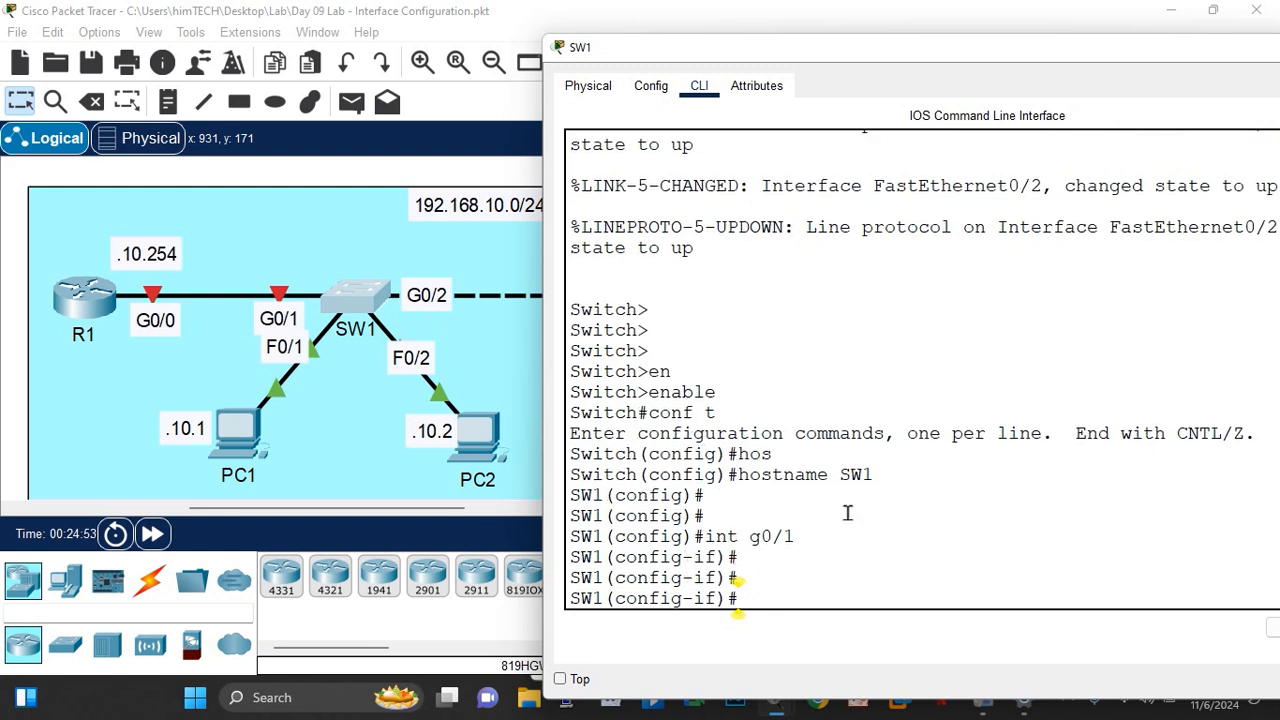
Step: Set the speed of SW1's G0/1 interface to 1000
type("sp")
key("Tab")
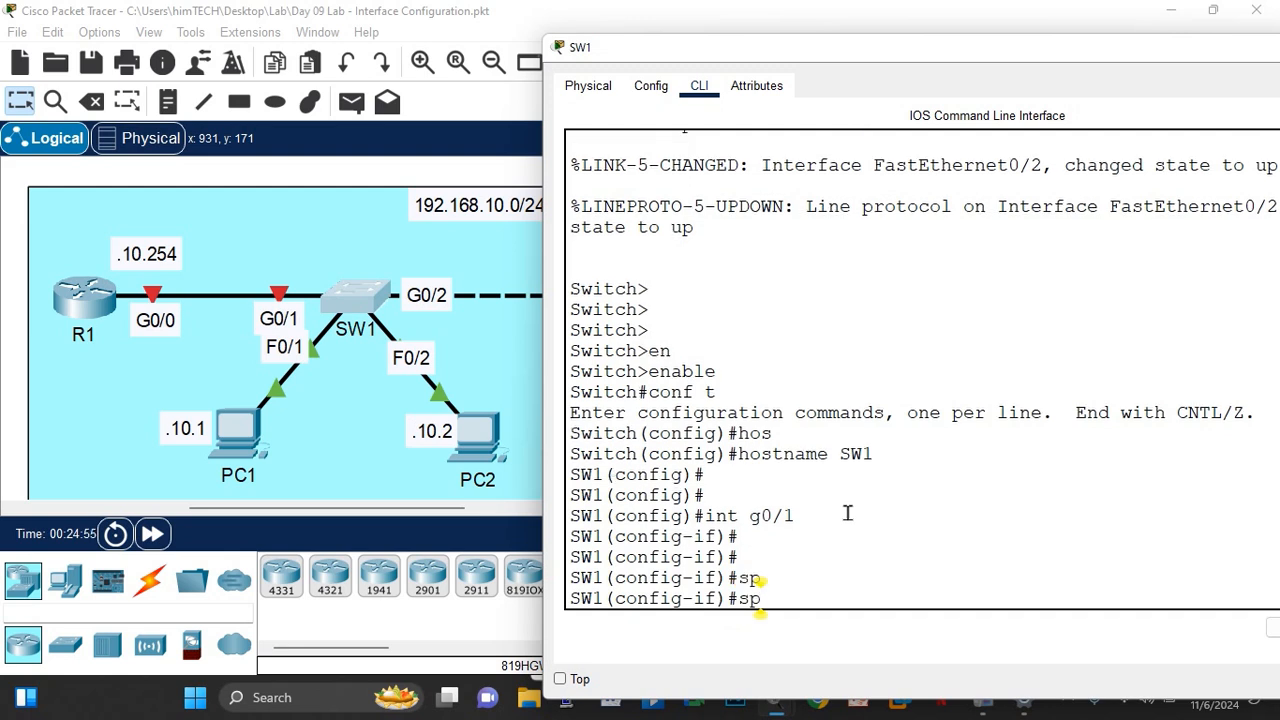
type("e")
key("Tab")
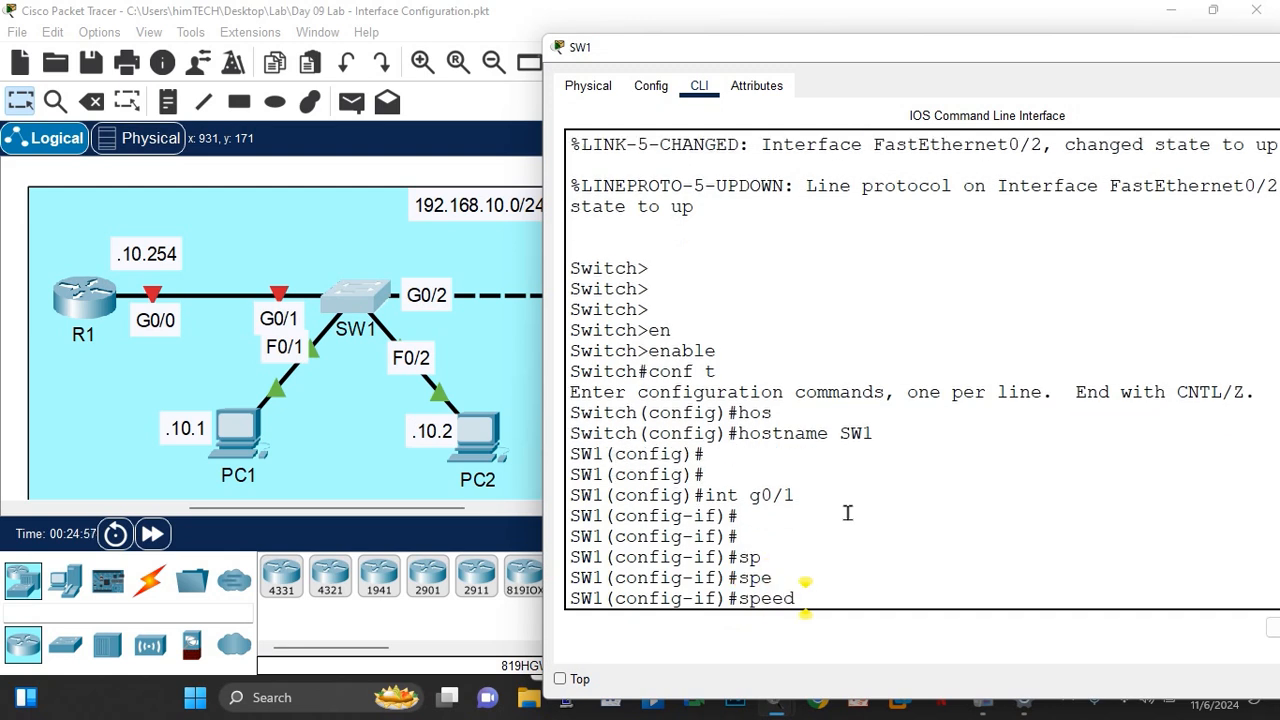
type("1000")
key("Return")
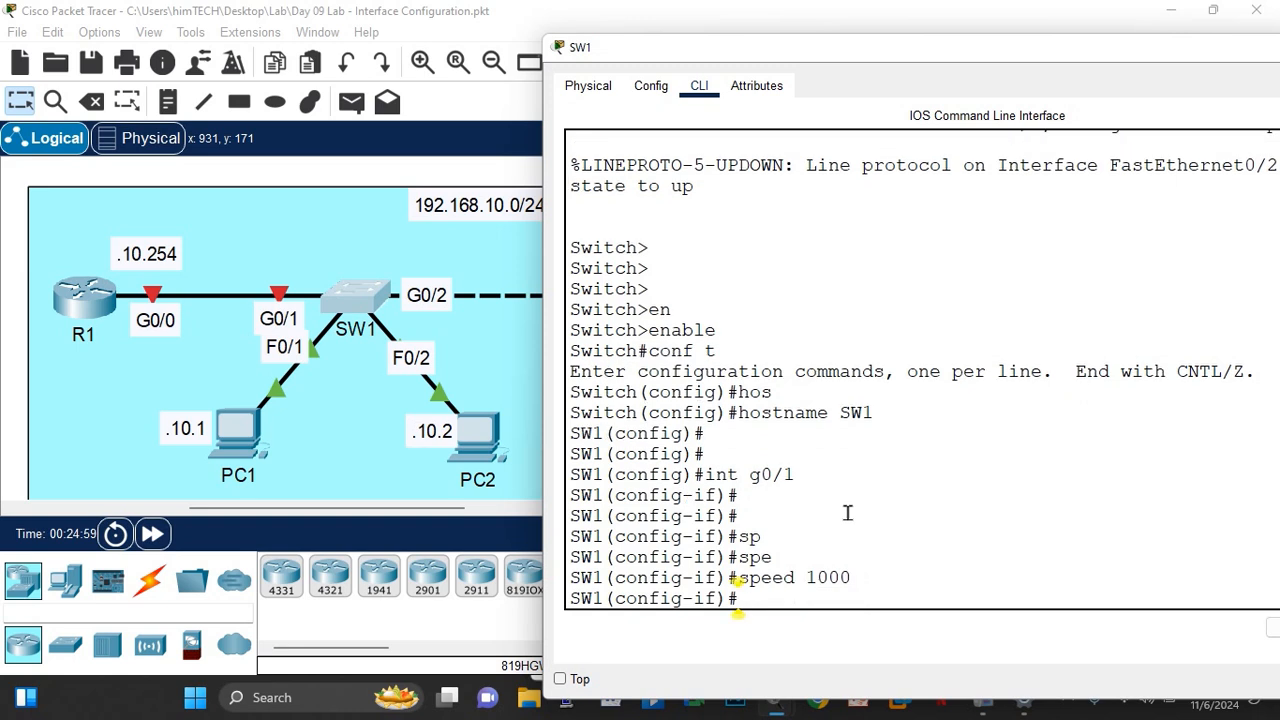
Step: Set the duplex mode of SW1's G0/1 interface to full
type("du")
key("Tab")
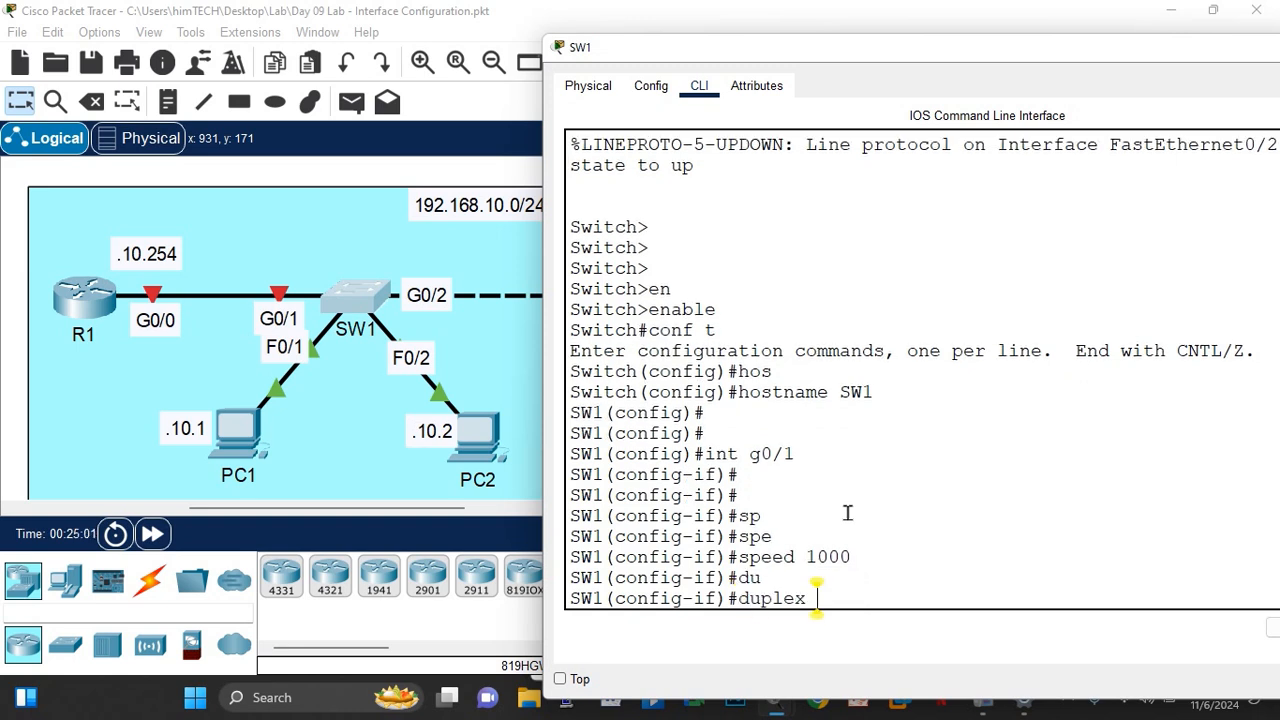
type("full")
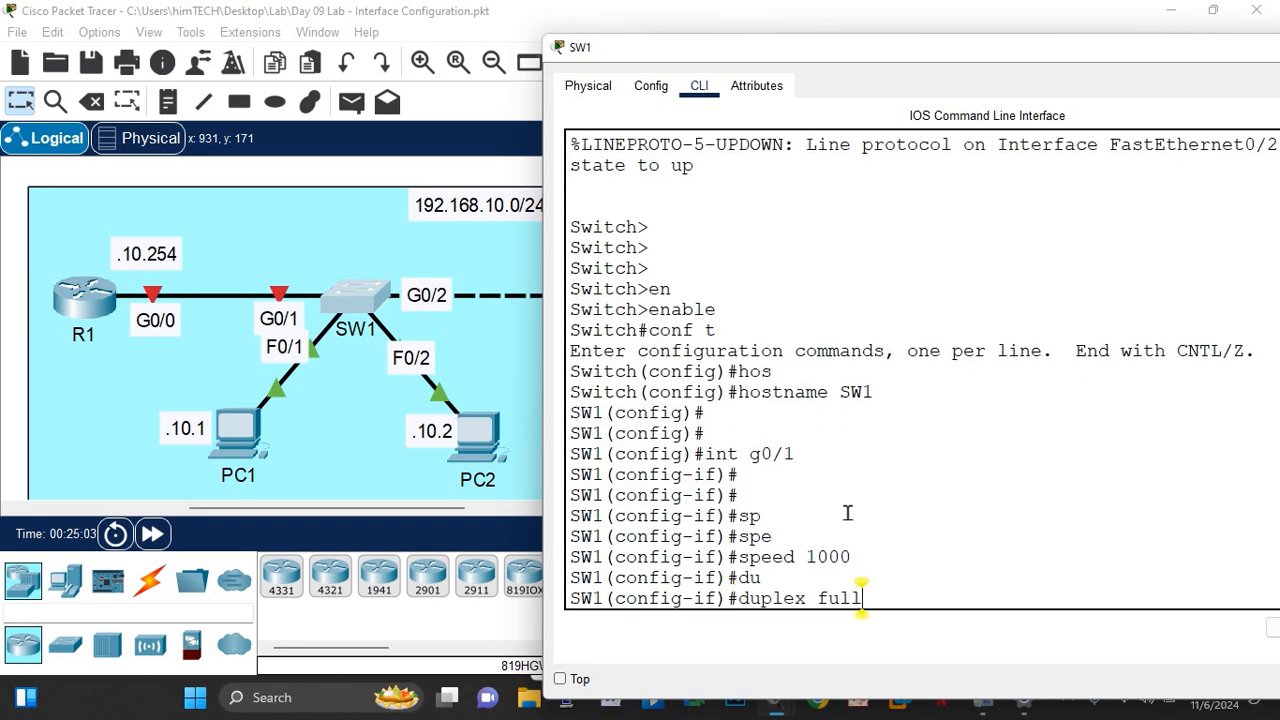
key("Return")
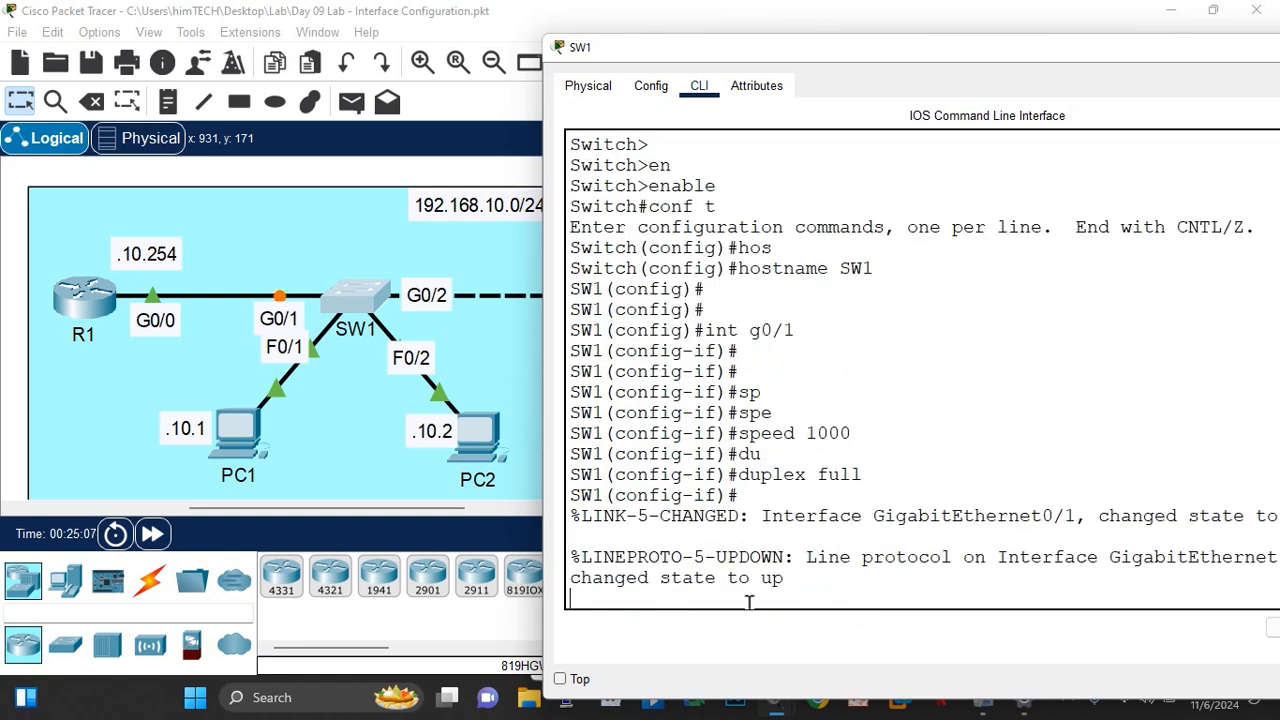
key("Return")
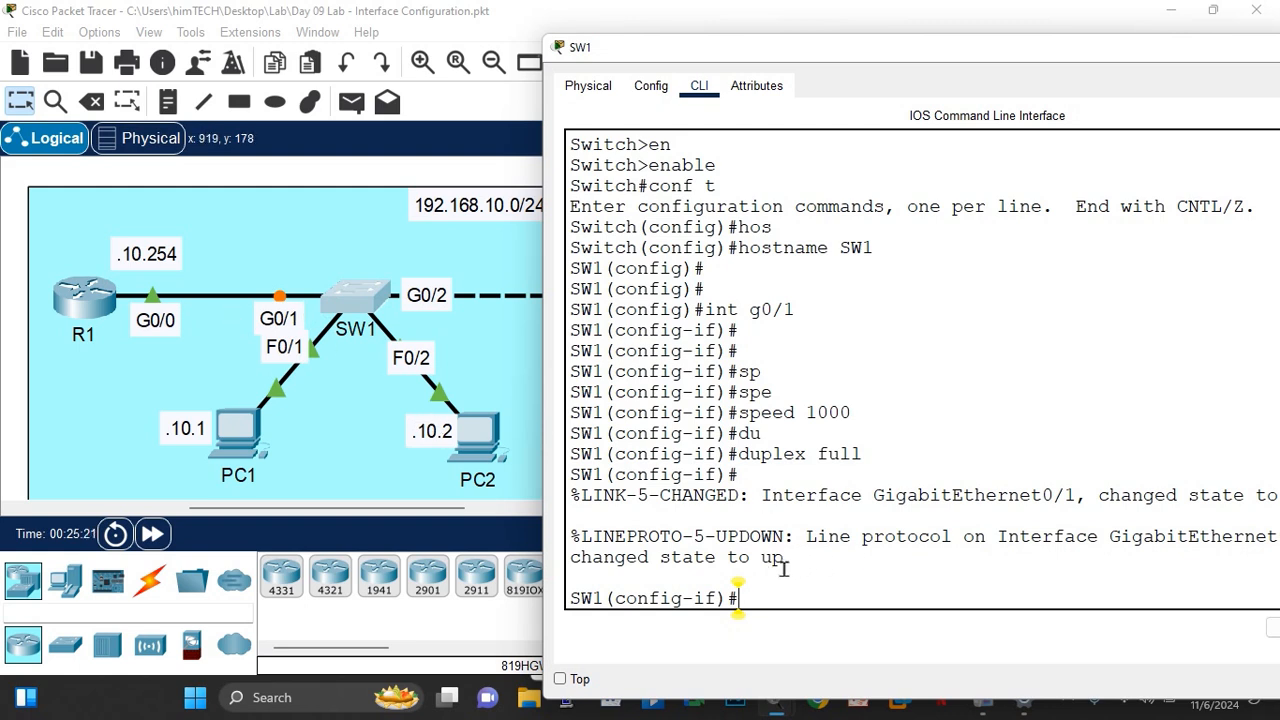
key("Return")
key("Return")
key("Return")
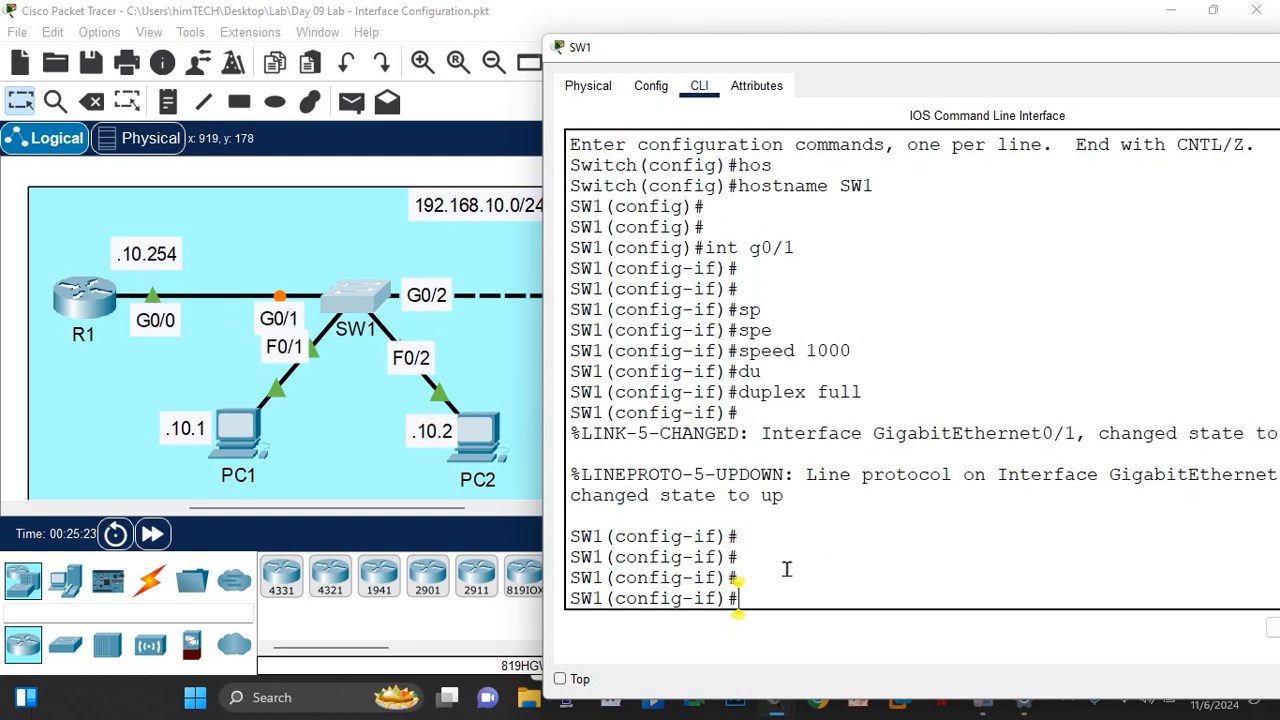
Step: Give SW1's G0/1 interface the description "connected to R1"
left_click_drag(765, 48, 842, 54)
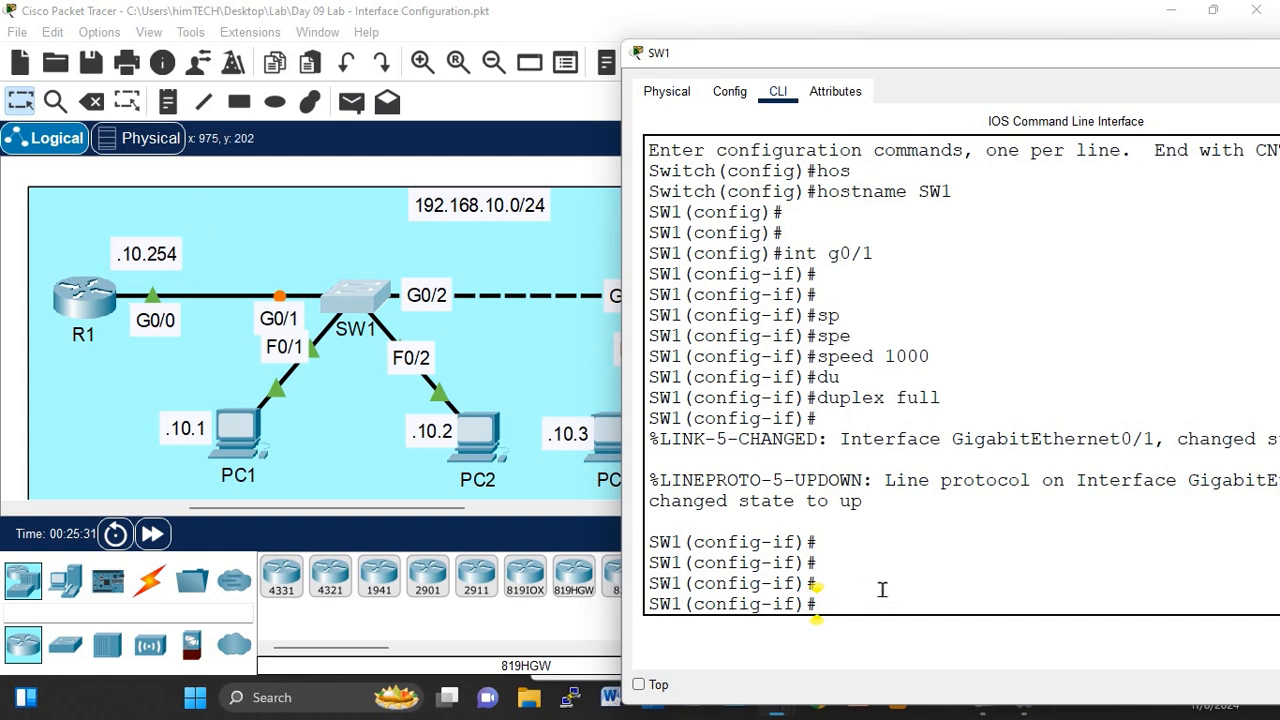
type("des")
key("Tab")
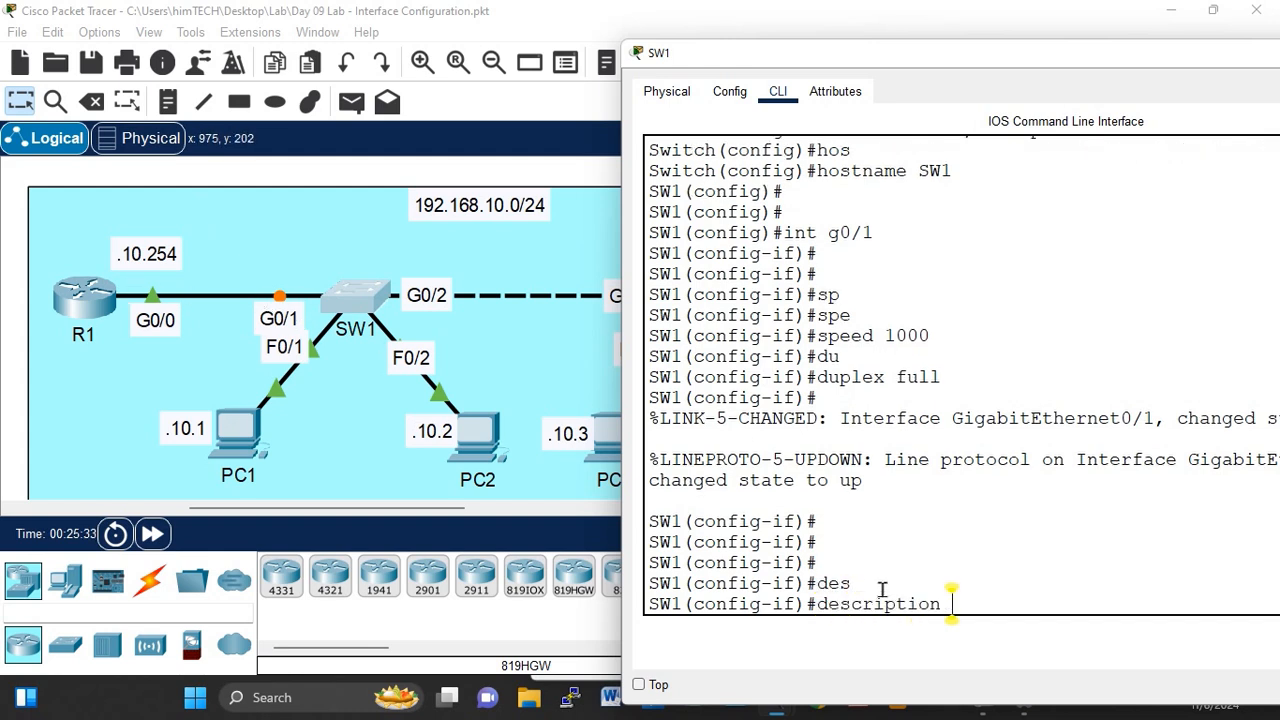
type("connrc")
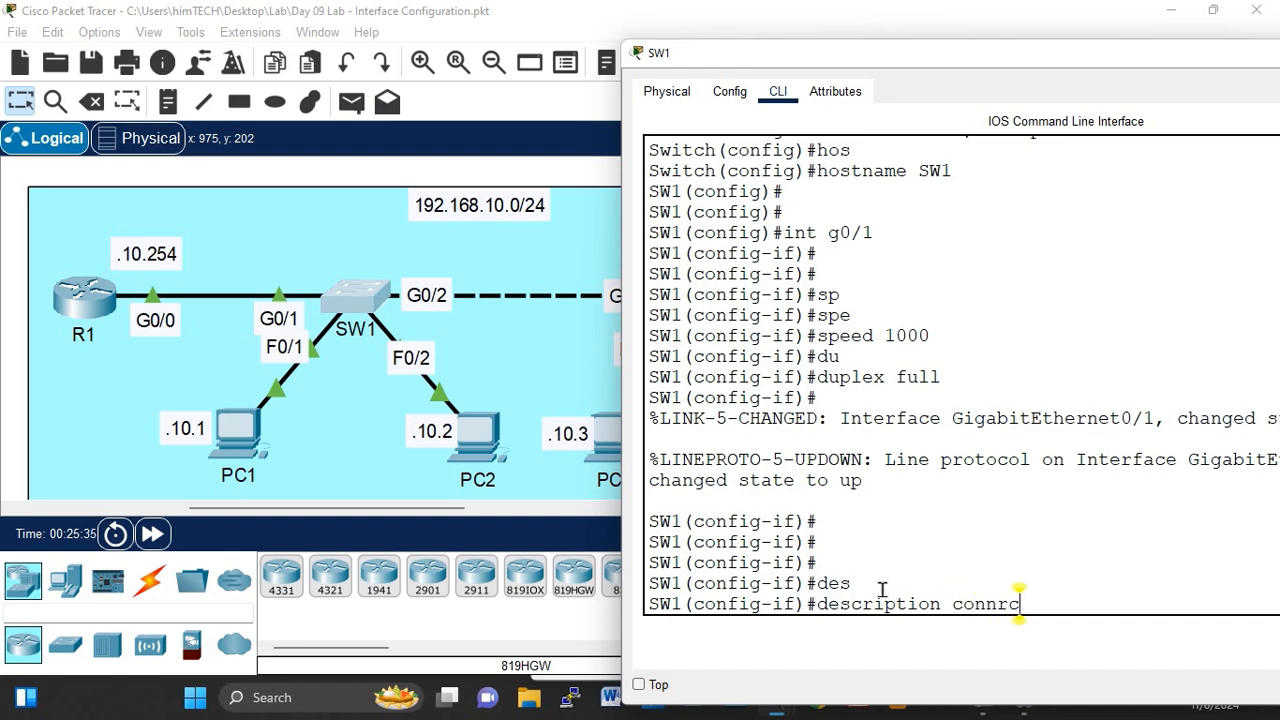
type("ted")
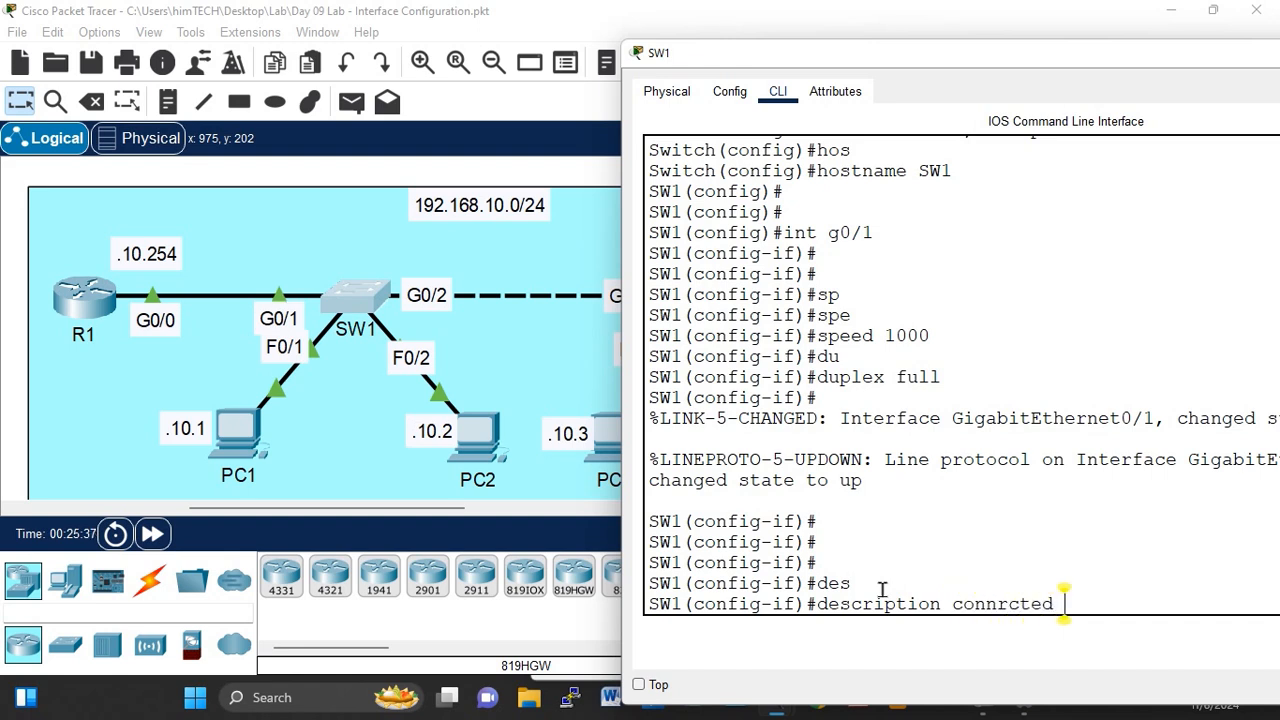
key("BackSpace")
key("BackSpace")
key("BackSpace")
key("BackSpace")
key("BackSpace")
key("BackSpace")
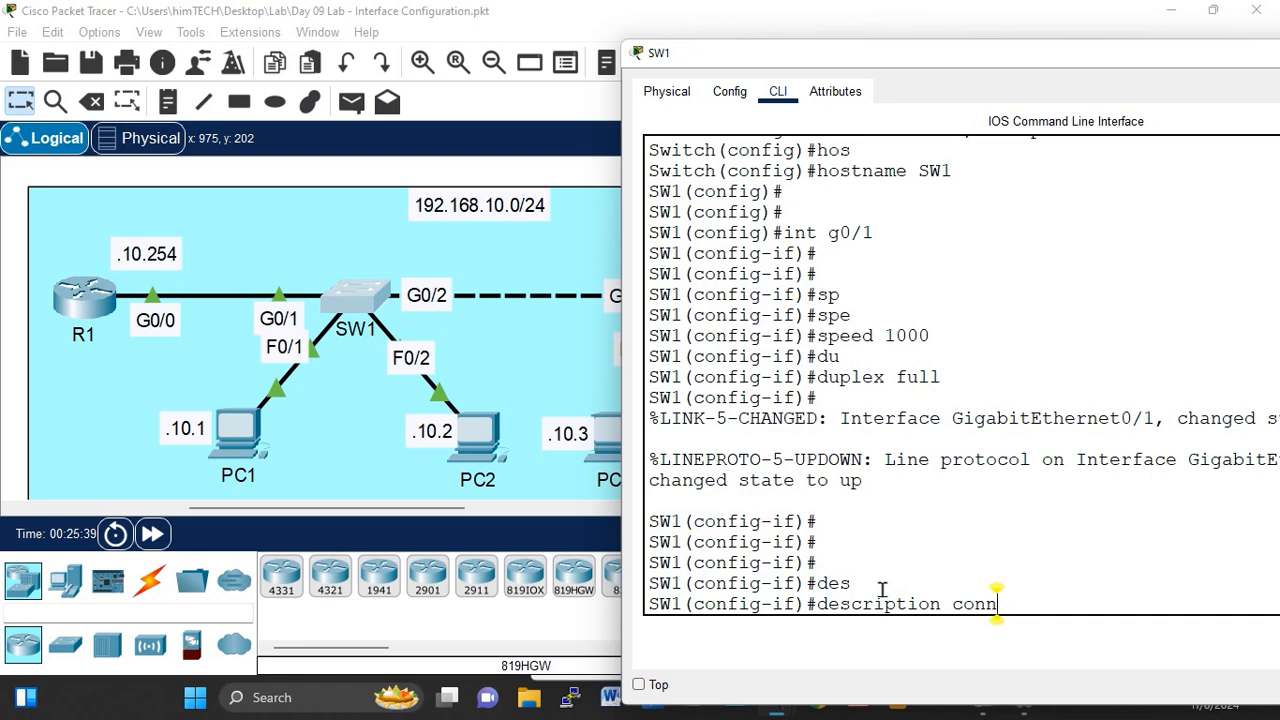
type("ected to")
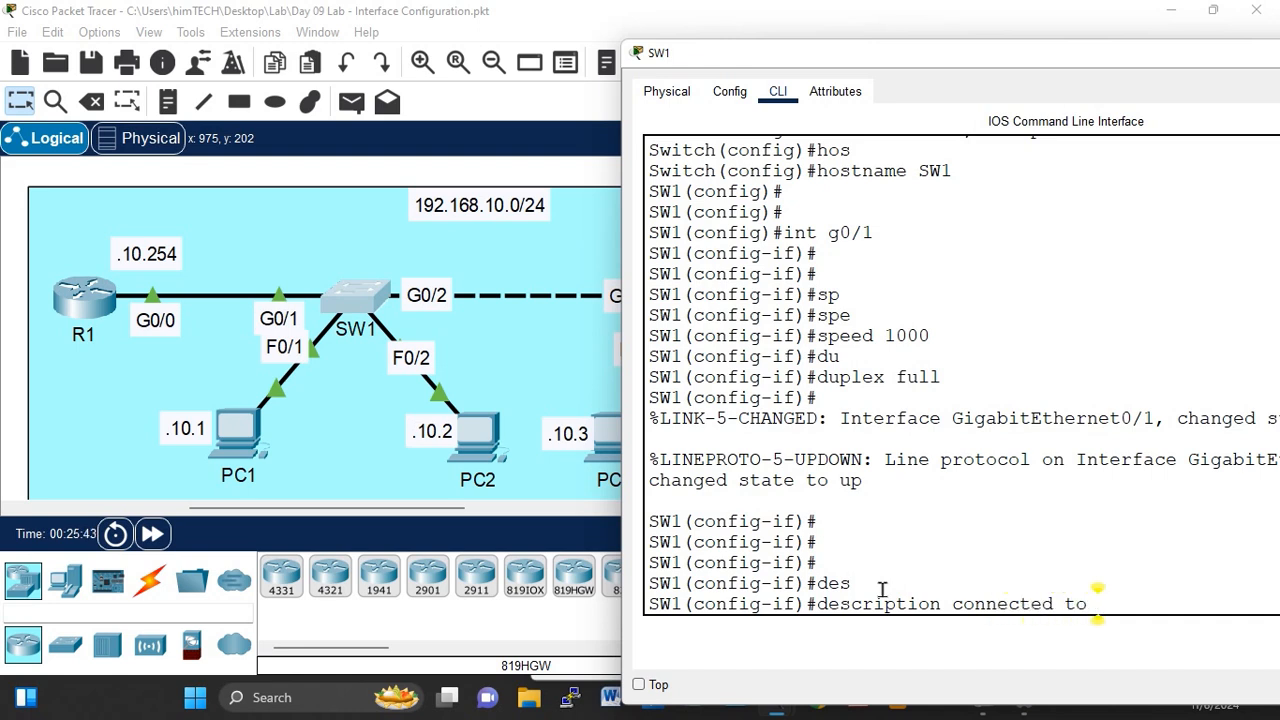
type(" r1")
key("BackSpace")
key("BackSpace")
type("R1")
key("Return")
key("Return")
key("Return")
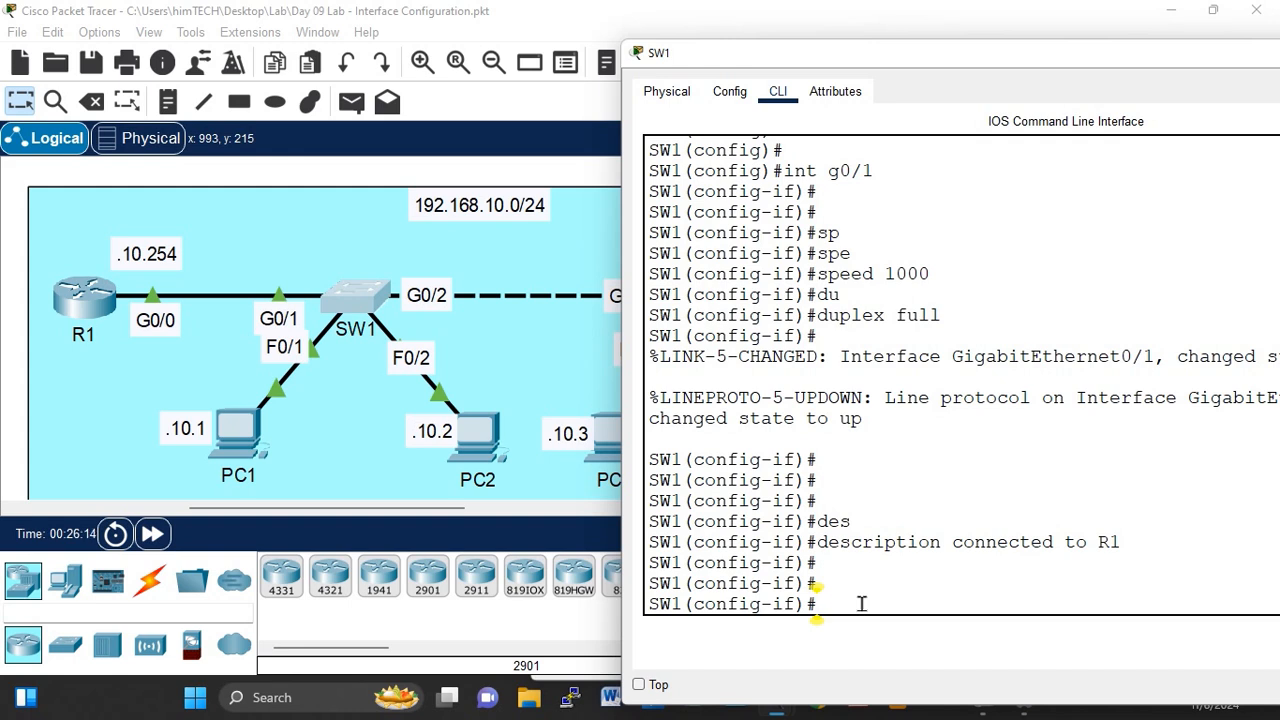
Step: Leave G0/1 configuration on SW1 and enter interface configuration mode for G0/2 with int g0/2
type("EXIT")
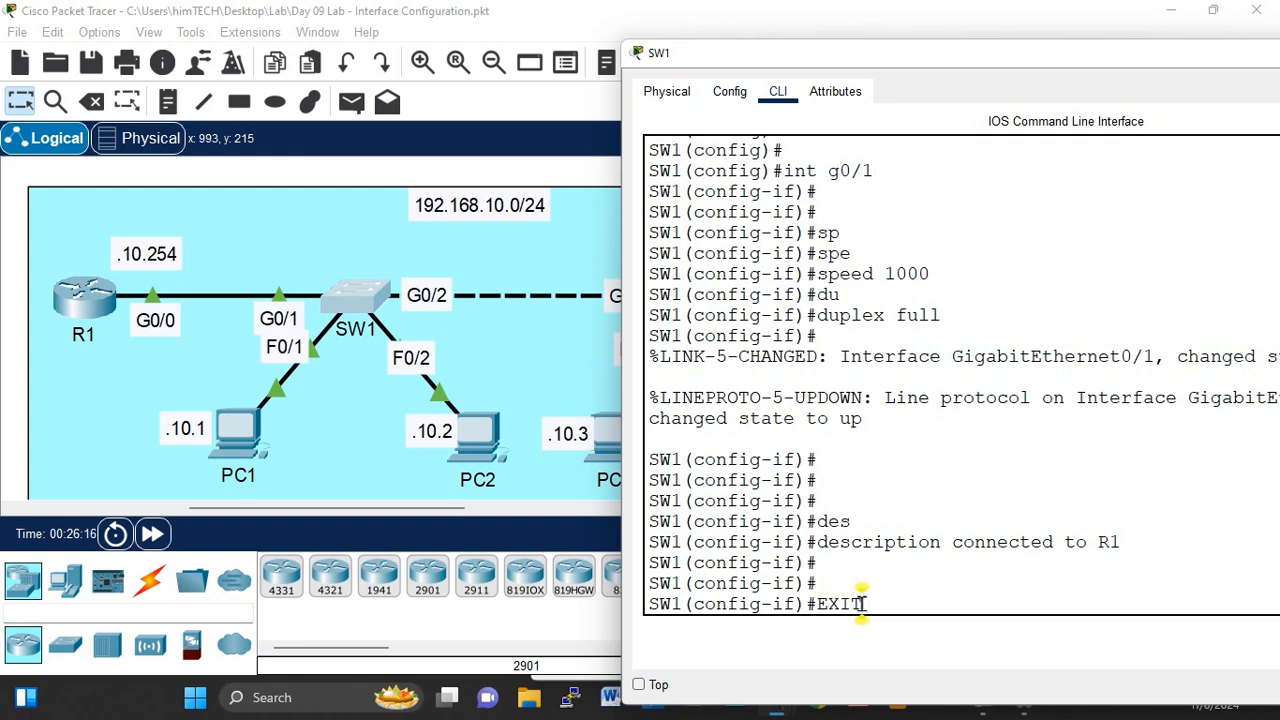
key("Return")
key("Return")
key("Return")
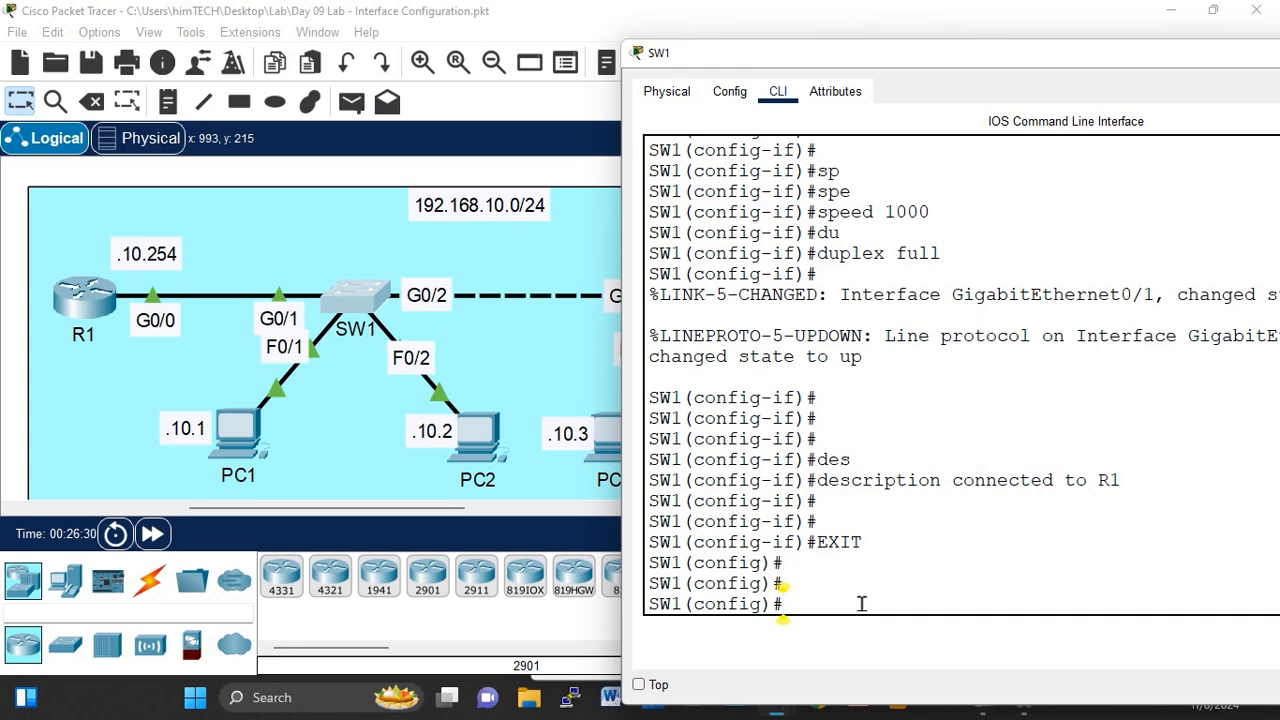
type("int g0/2")
key("Return")
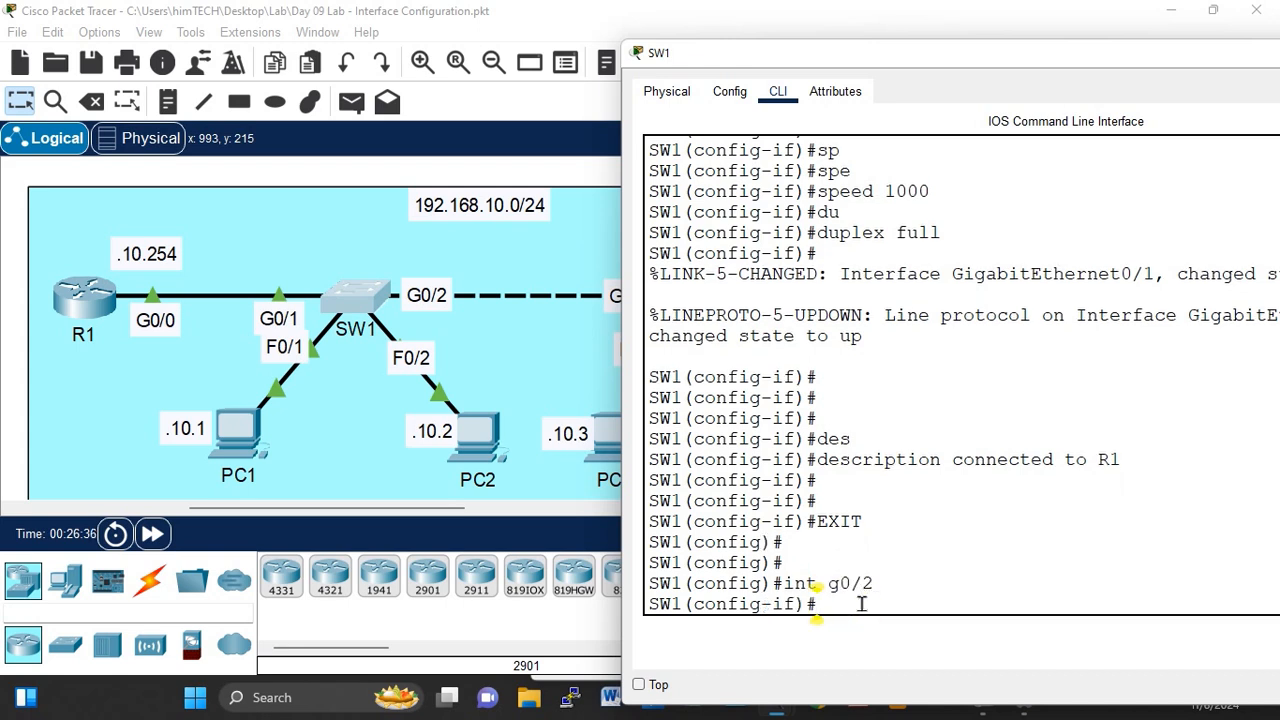
key("Return")
key("Return")
key("Return")
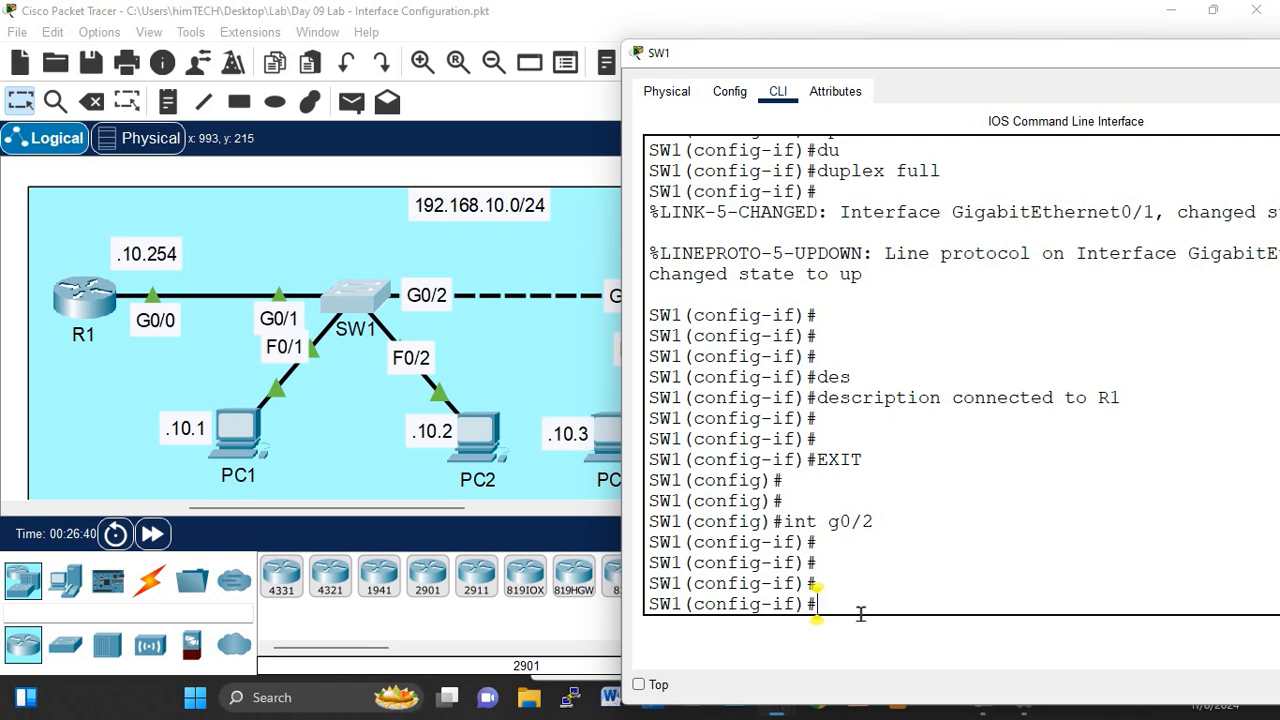
Step: Set SW1's G0/2 interface to speed 1000 and full duplex
type("spe")
key("Tab")
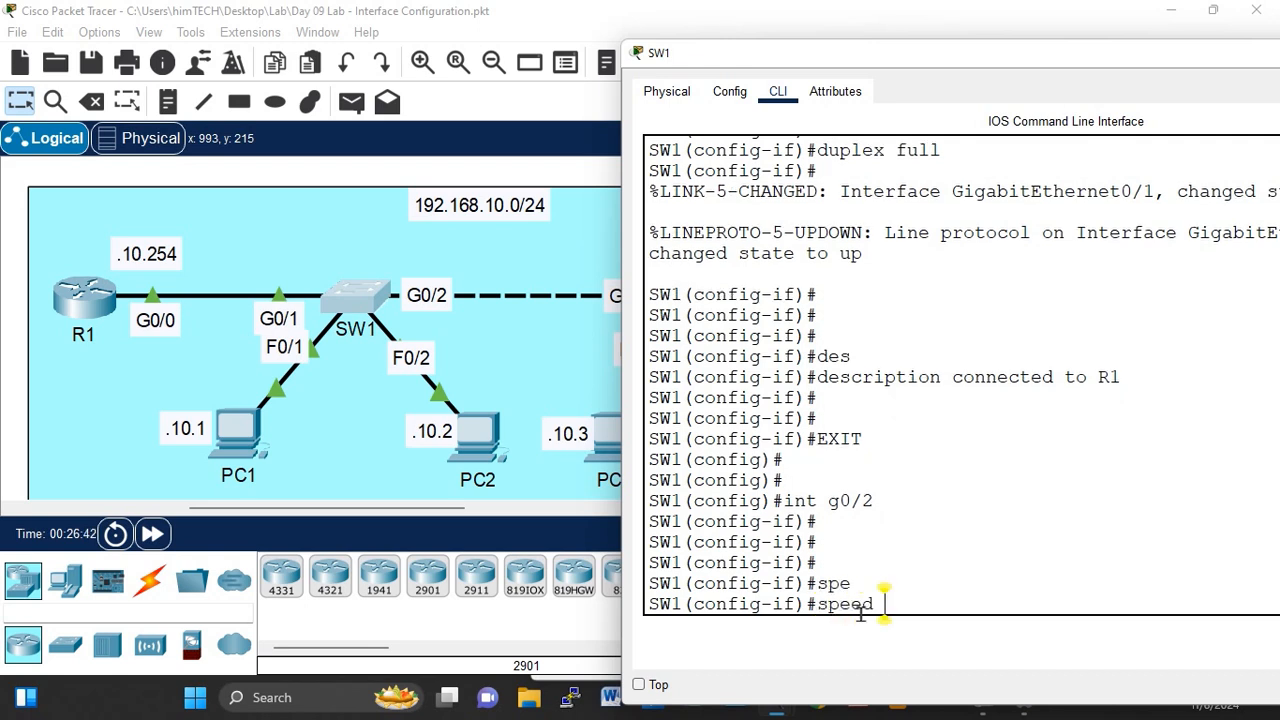
type("1000")
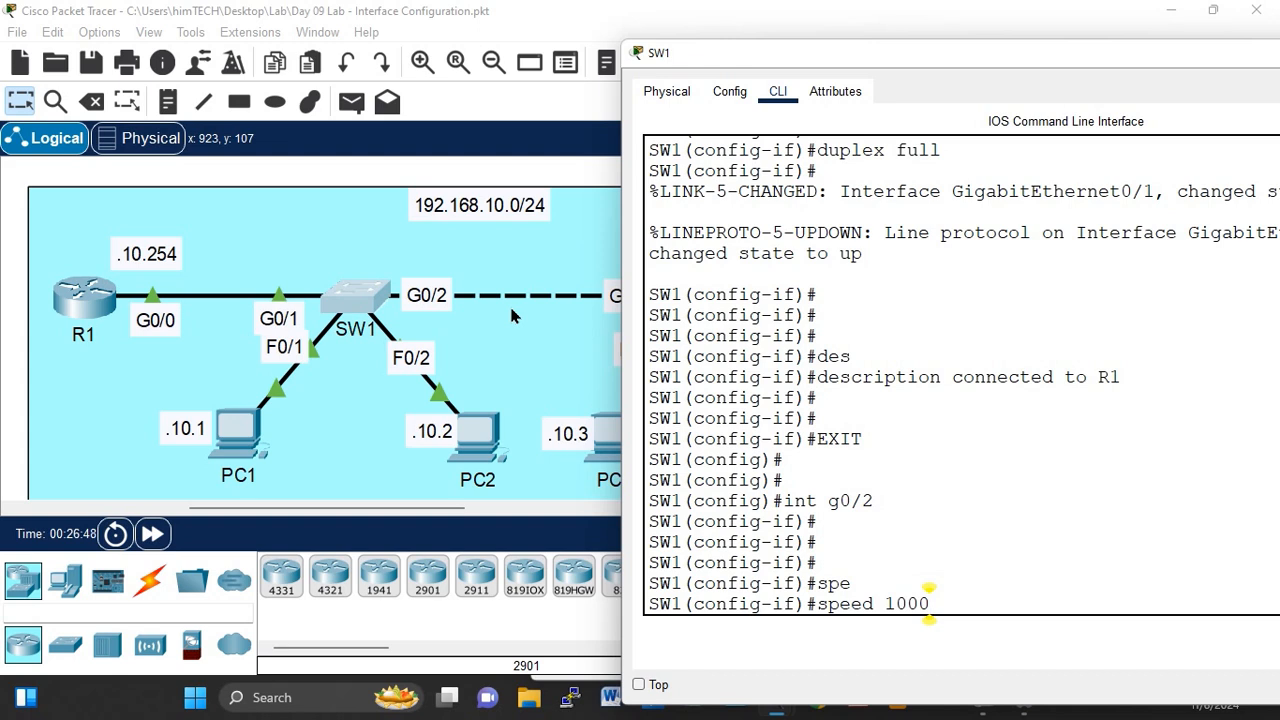
key("Return")
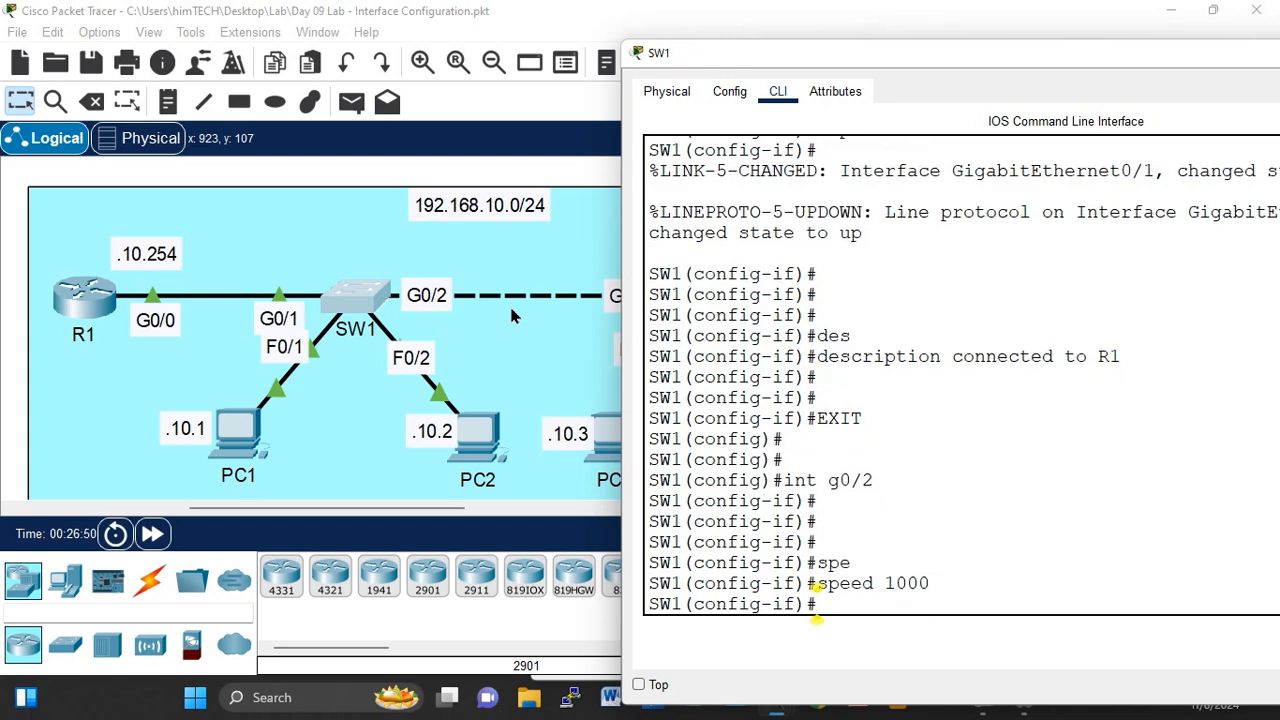
type("du")
key("Tab")
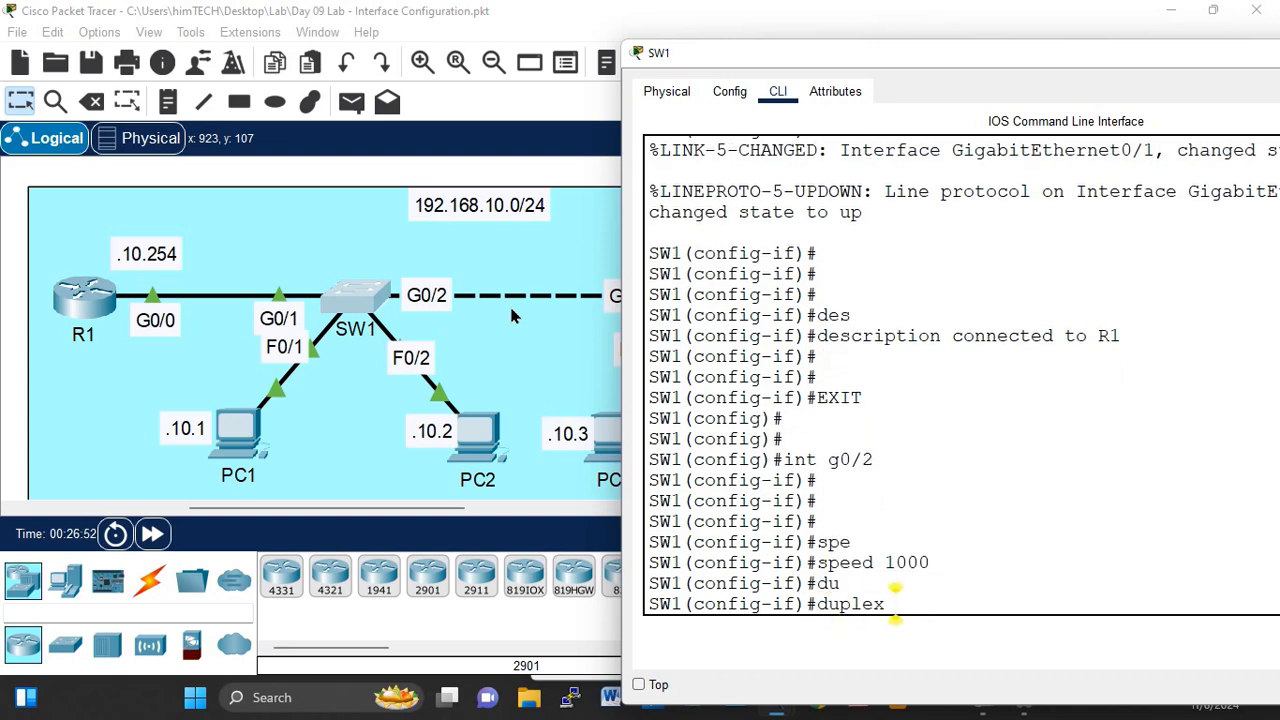
type("full")
key("Return")
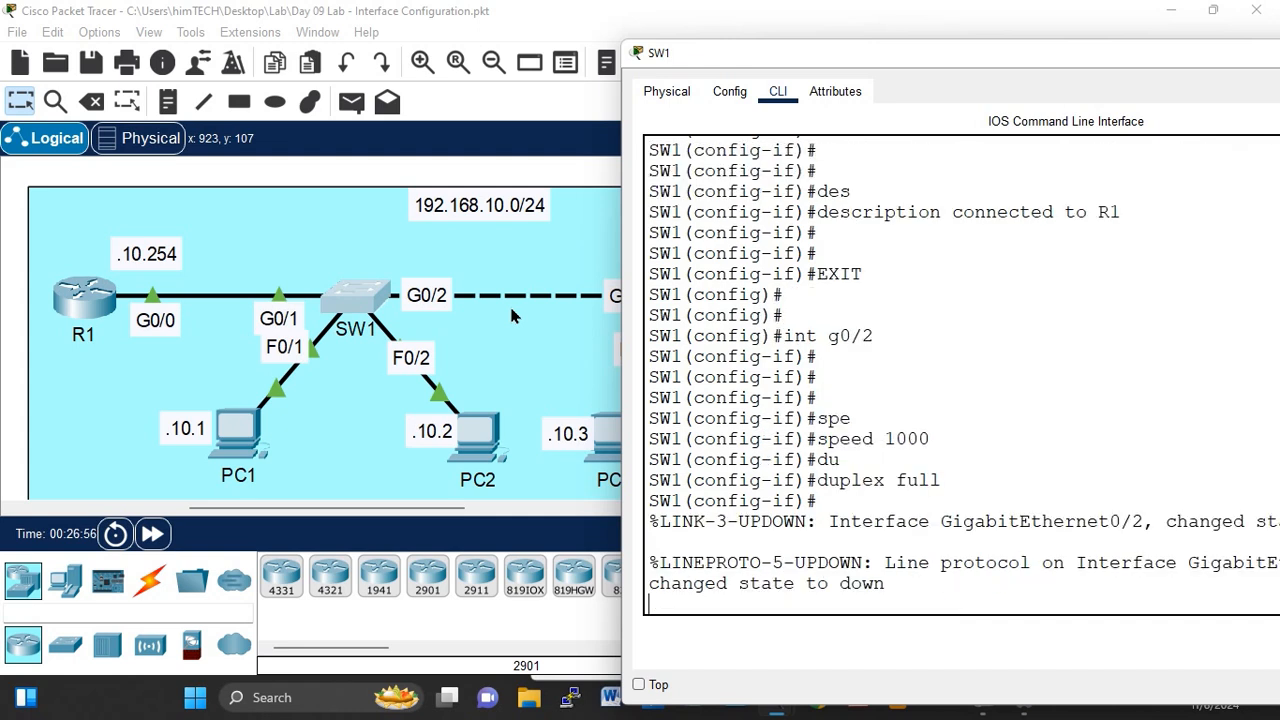
Step: Move the G0/2 and G0/1 labels in the topology above the link between SW1 and SW2
left_click(368, 175)
left_click_drag(428, 292, 425, 258)
left_click_drag(620, 290, 638, 256)
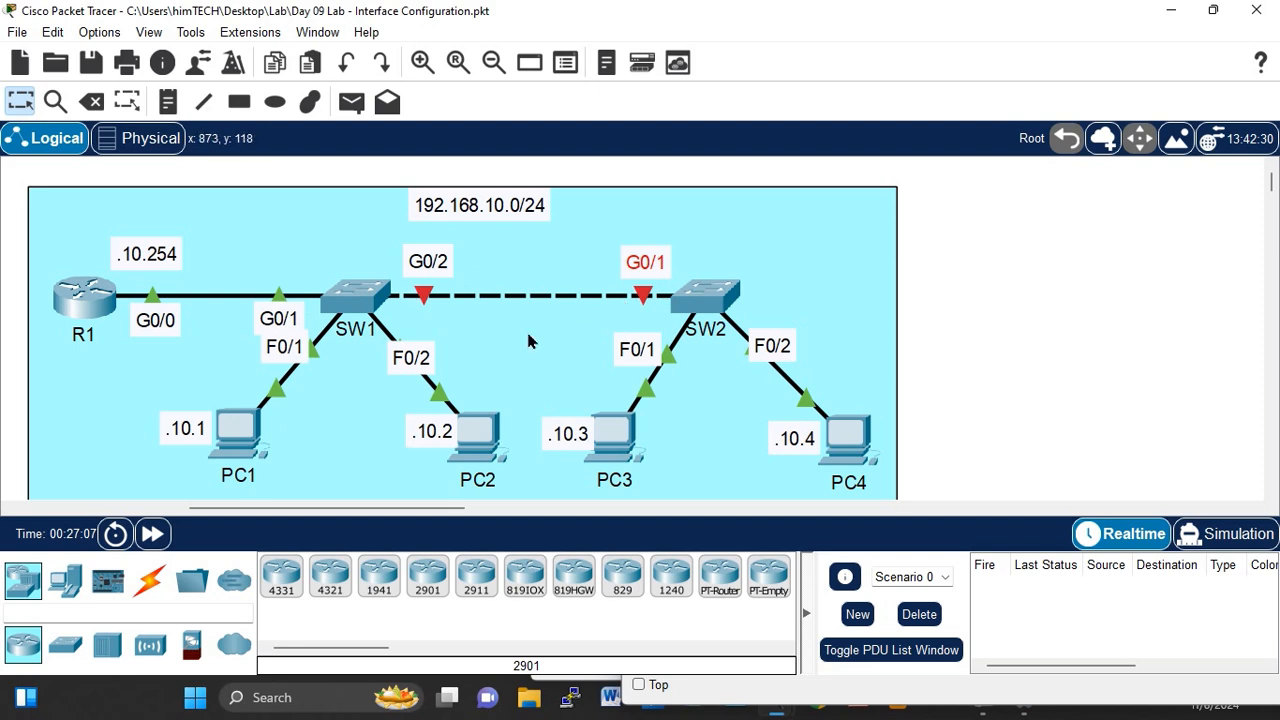
Step: Return to SW1's command line and give its G0/2 interface the description "connected to SW2"
left_click(352, 293)
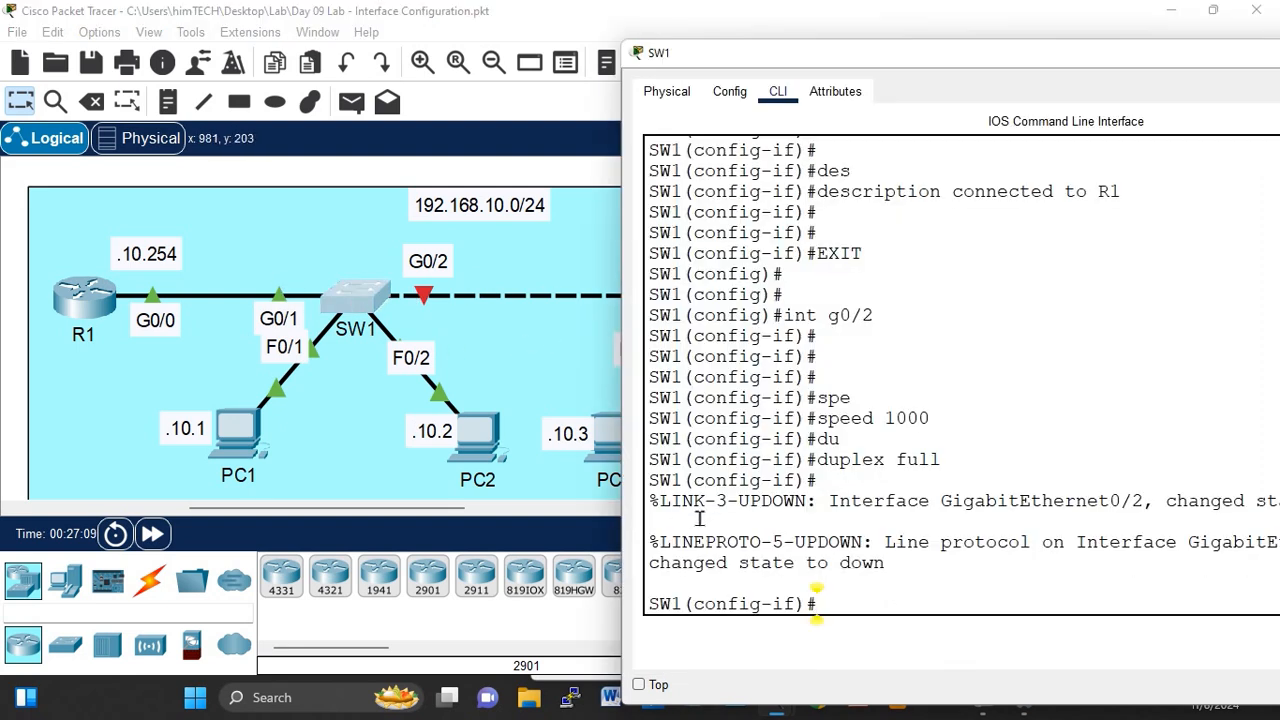
key("Return")
key("Return")
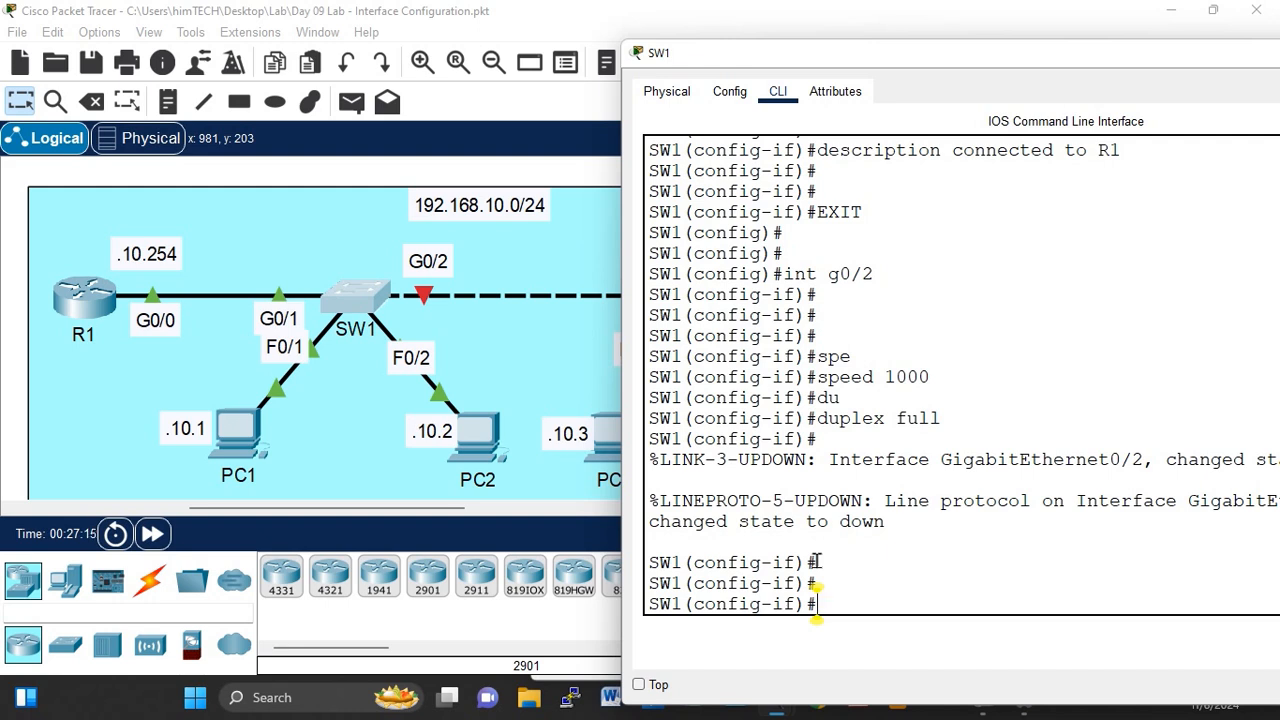
type("des")
key("Tab")
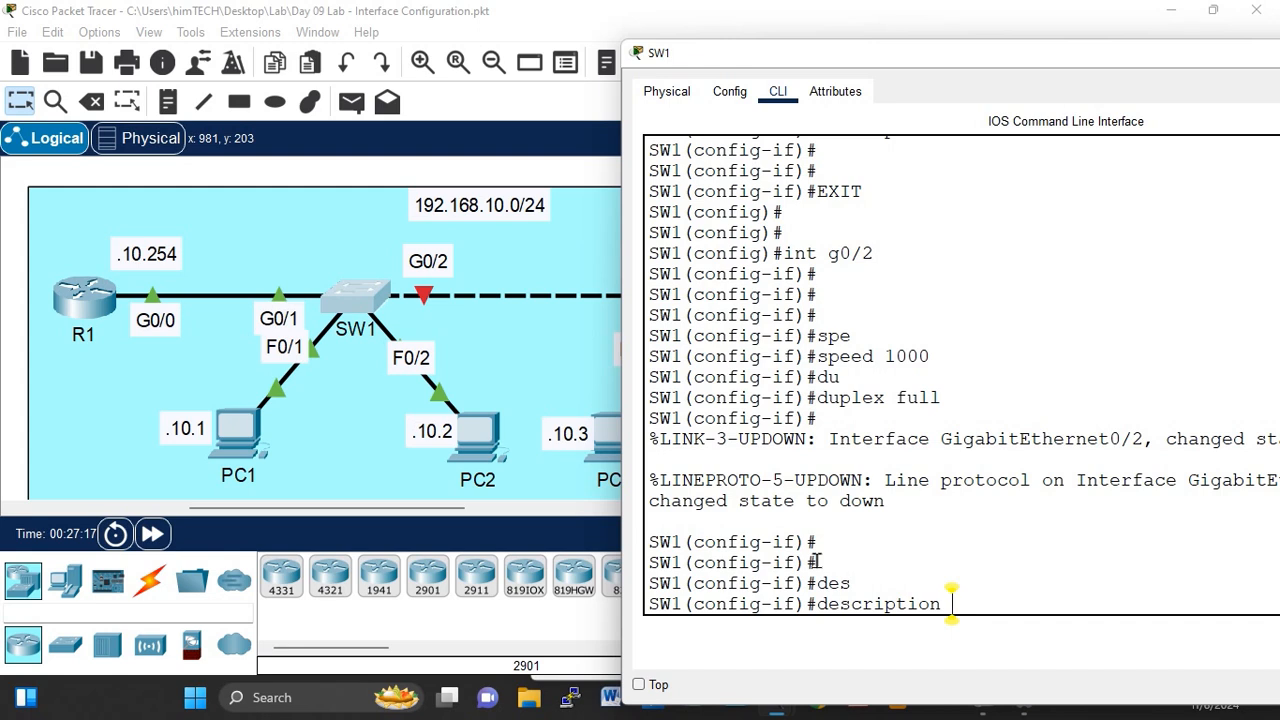
type("con")
type("cted tyo")
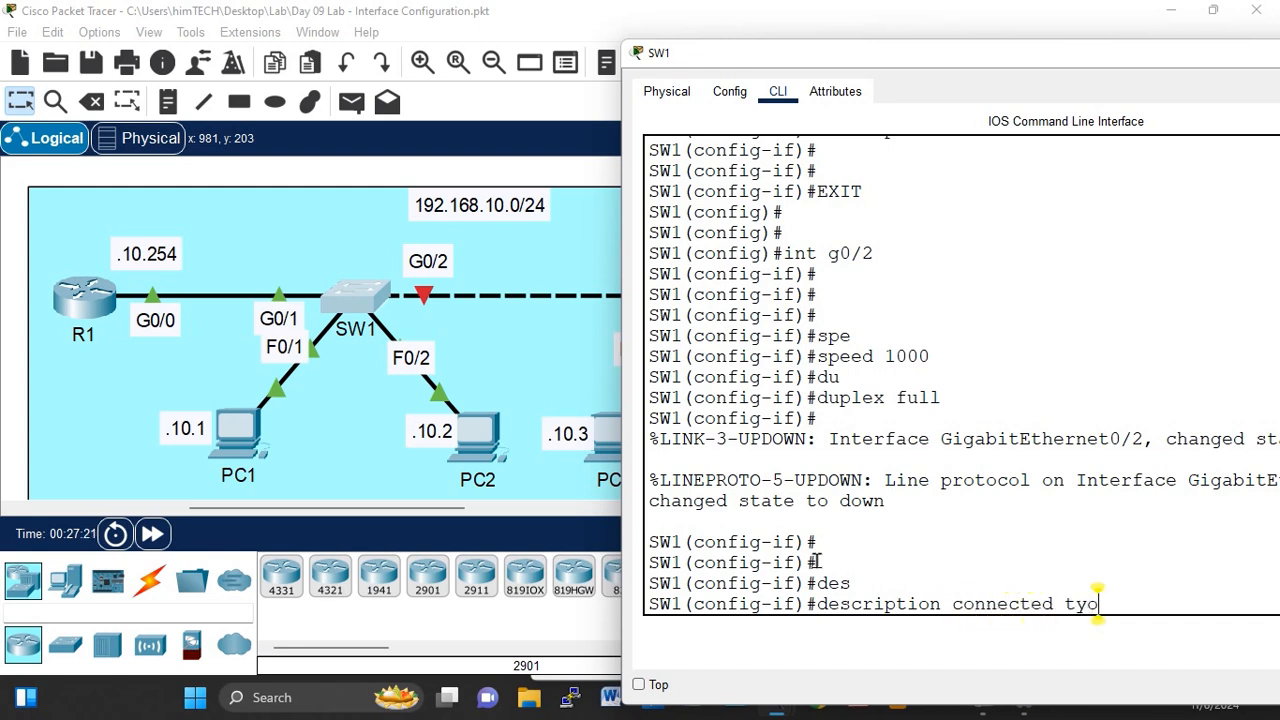
key("BackSpace")
key("BackSpace")
type("o SW2")
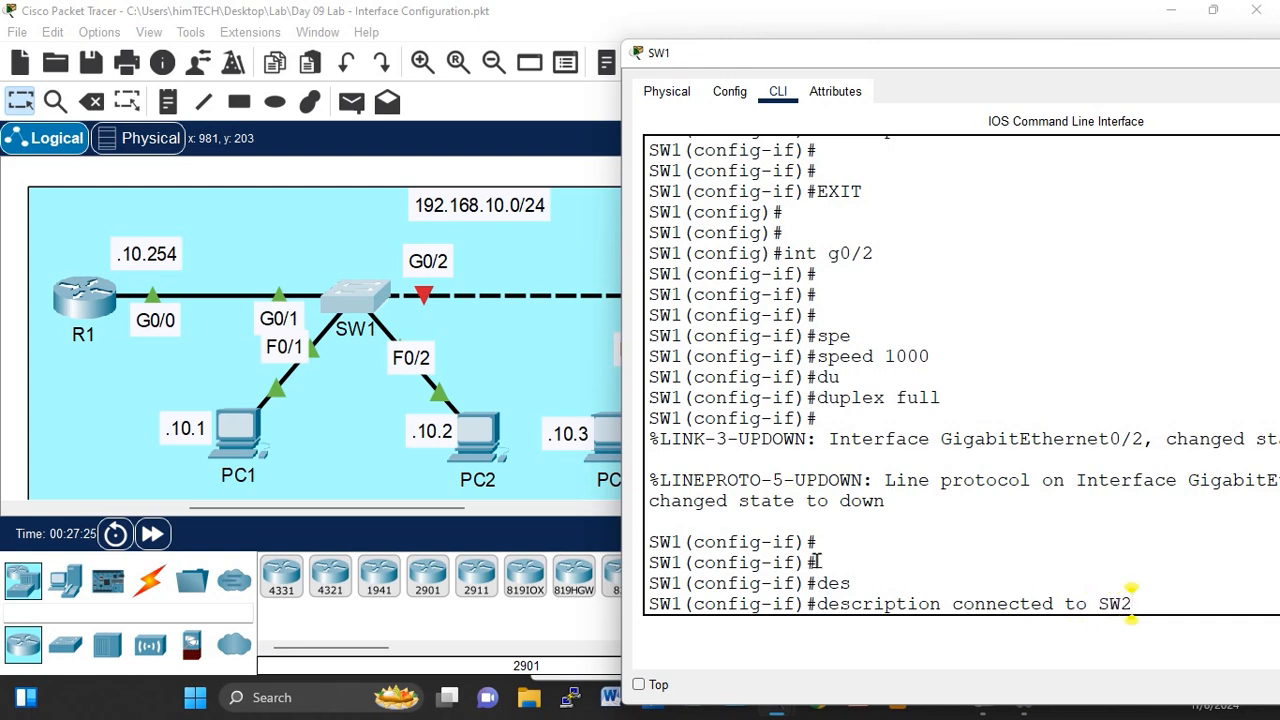
key("Return")
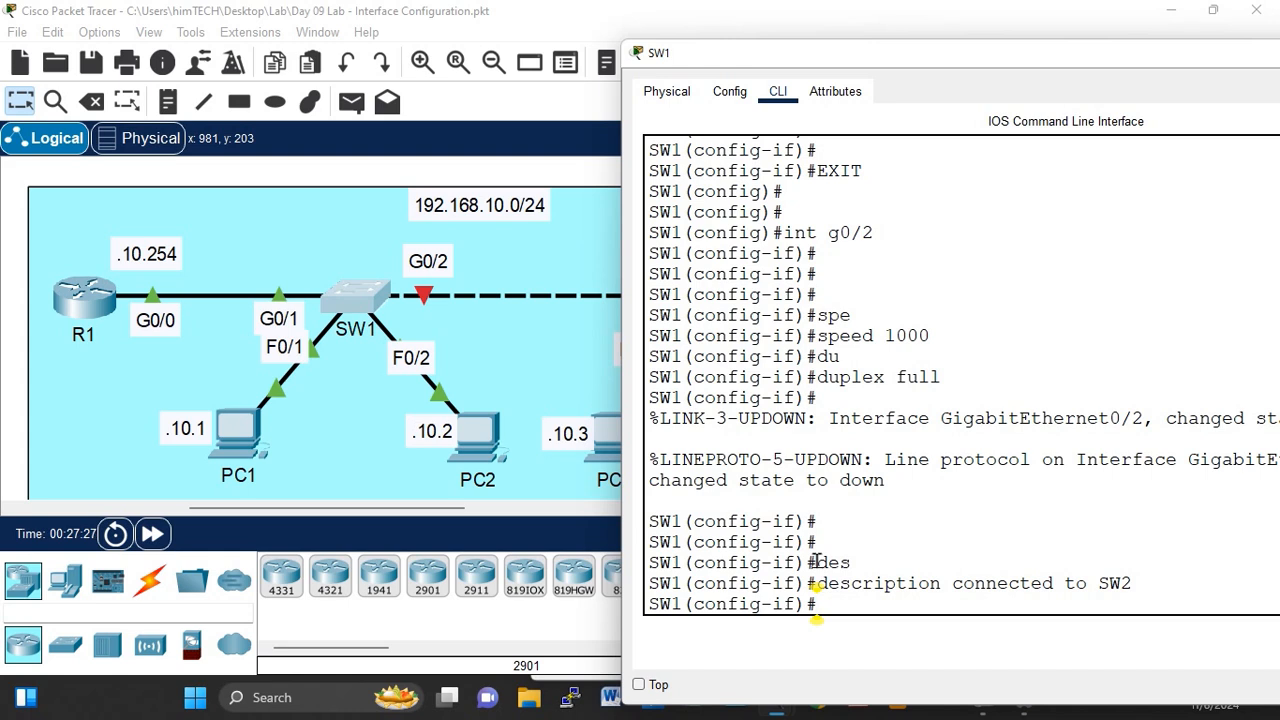
key("Return")
key("Return")
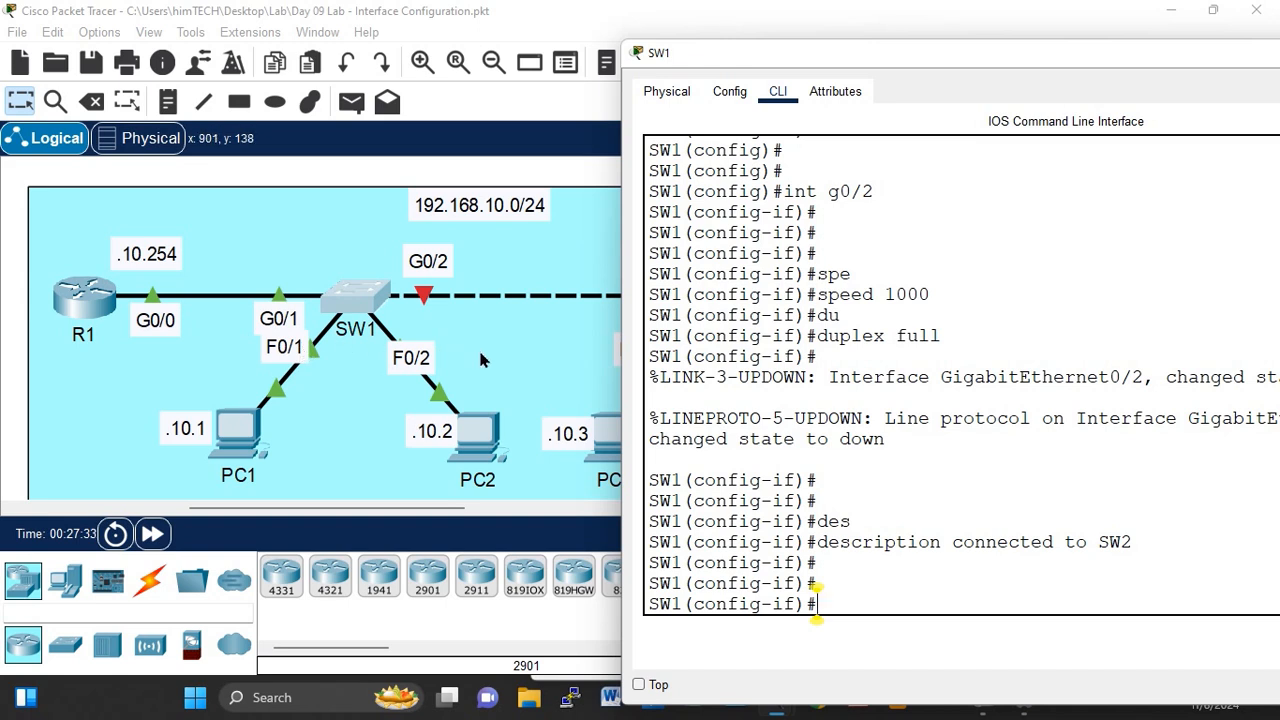
Step: Exit G0/2 configuration on SW1 and enter interface range configuration for f0/1-2
type("exit")
key("Return")
key("Return")
key("Return")
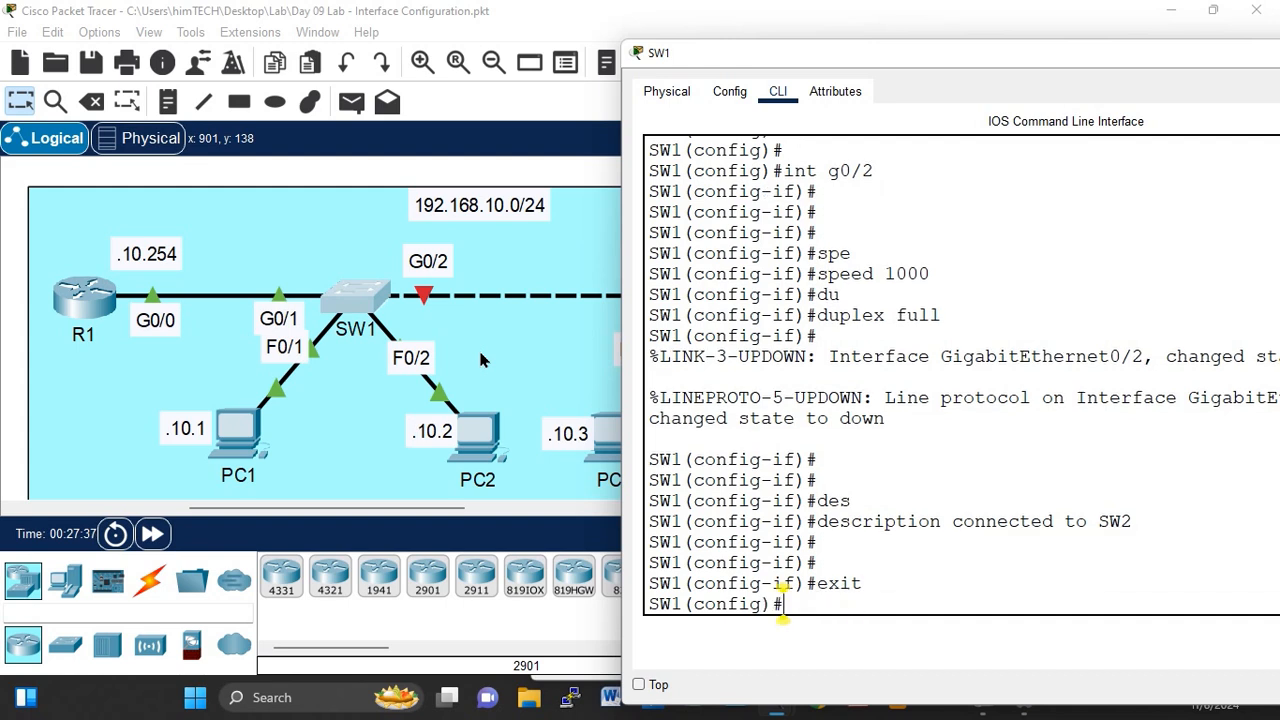
type("in")
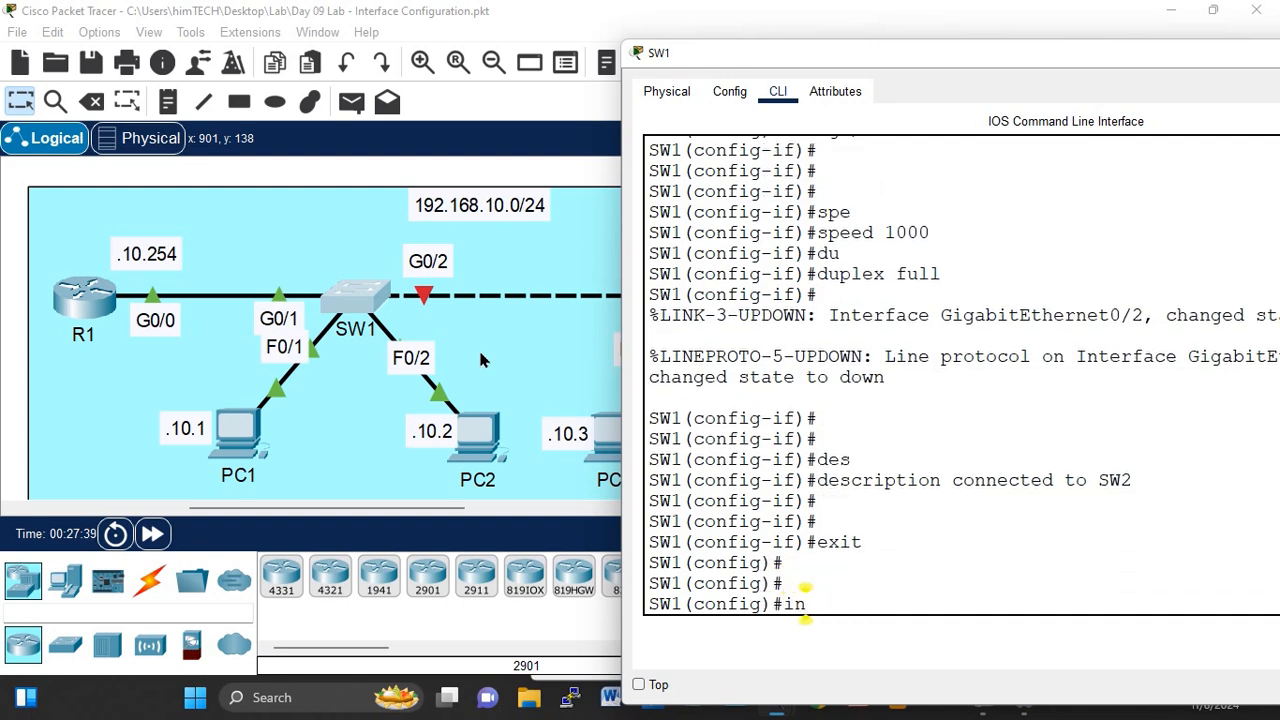
type("t ran")
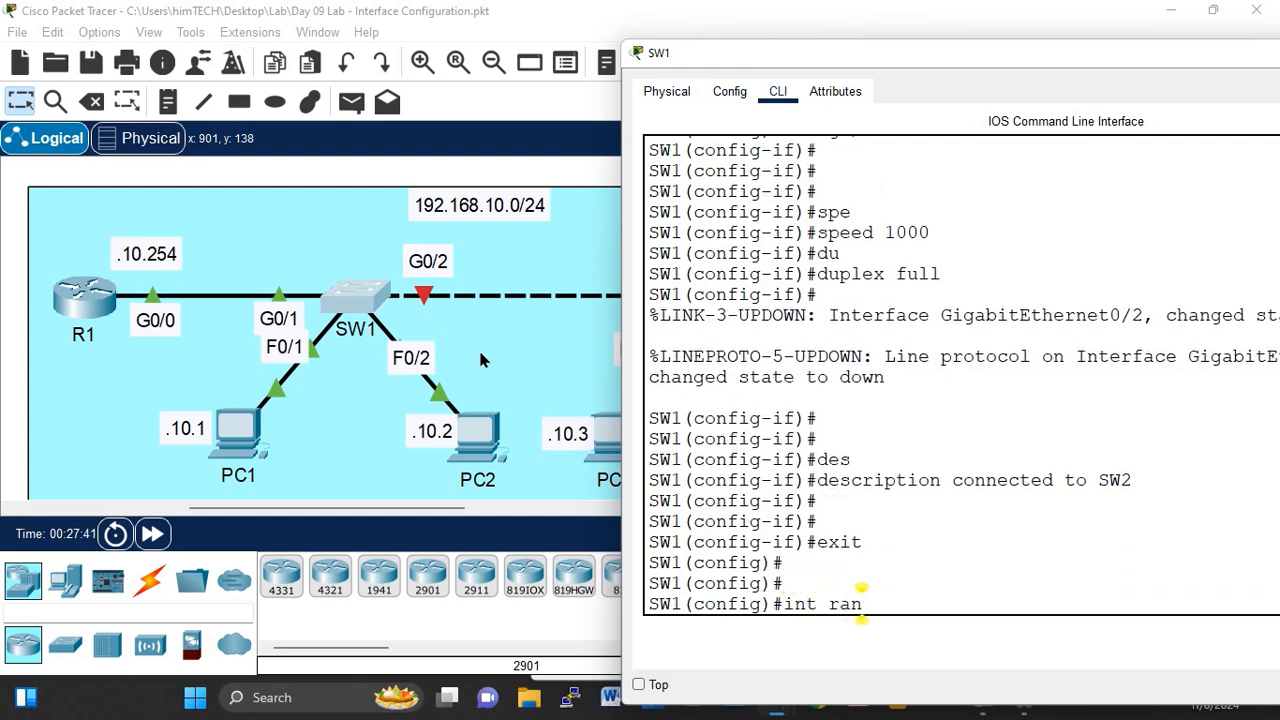
type("g f0/")
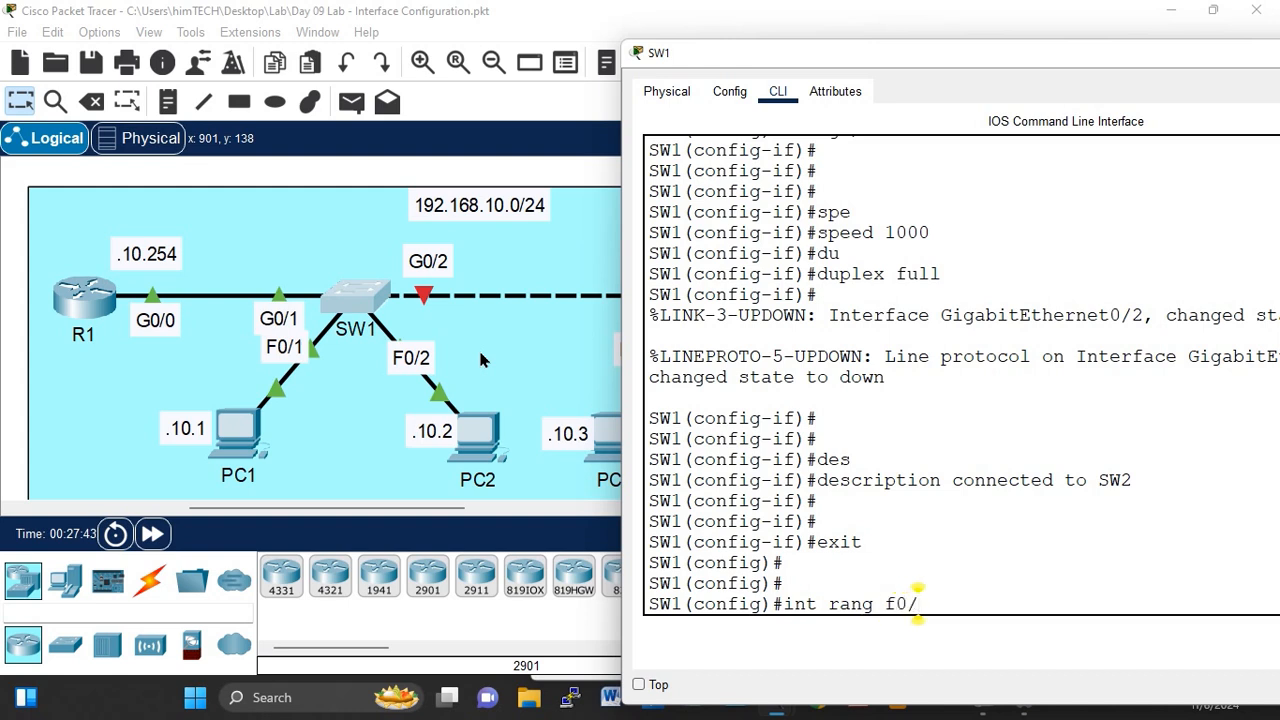
type("1-2")
key("Return")
key("Return")
key("Return")
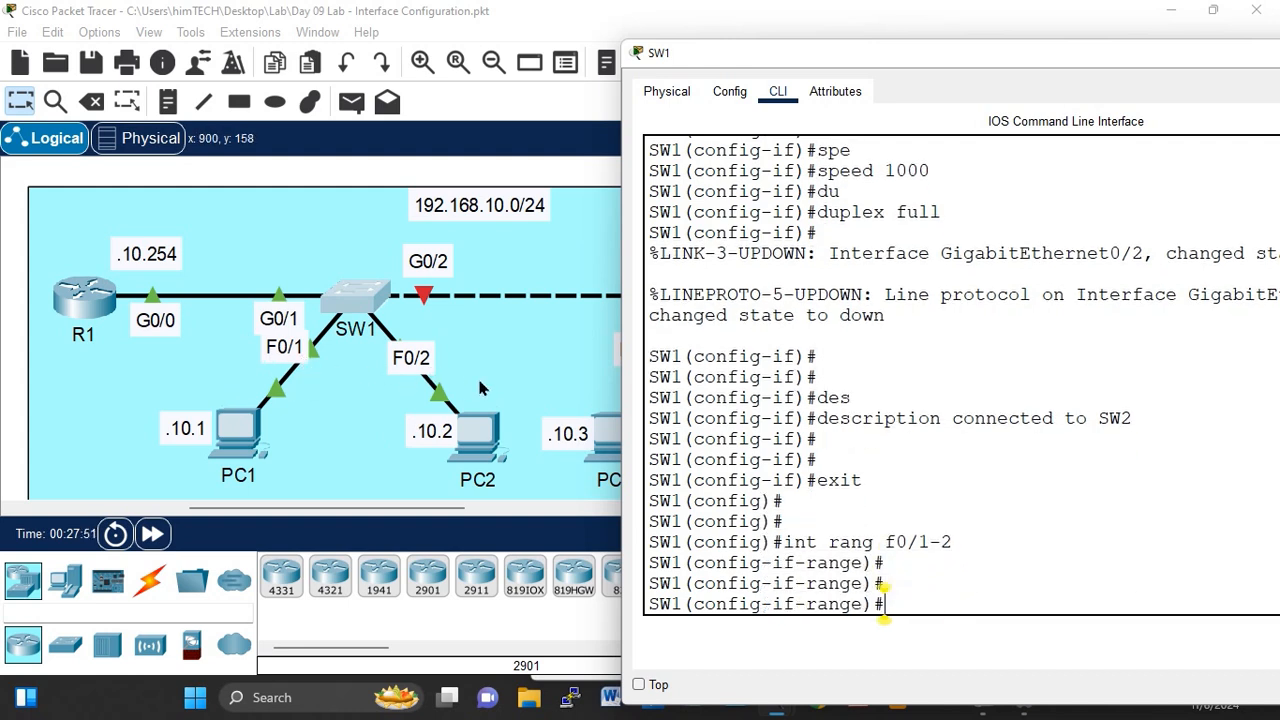
Step: Give SW1's F0/1 and F0/2 interfaces the description "connected to end host"
type("des")
key("Tab")
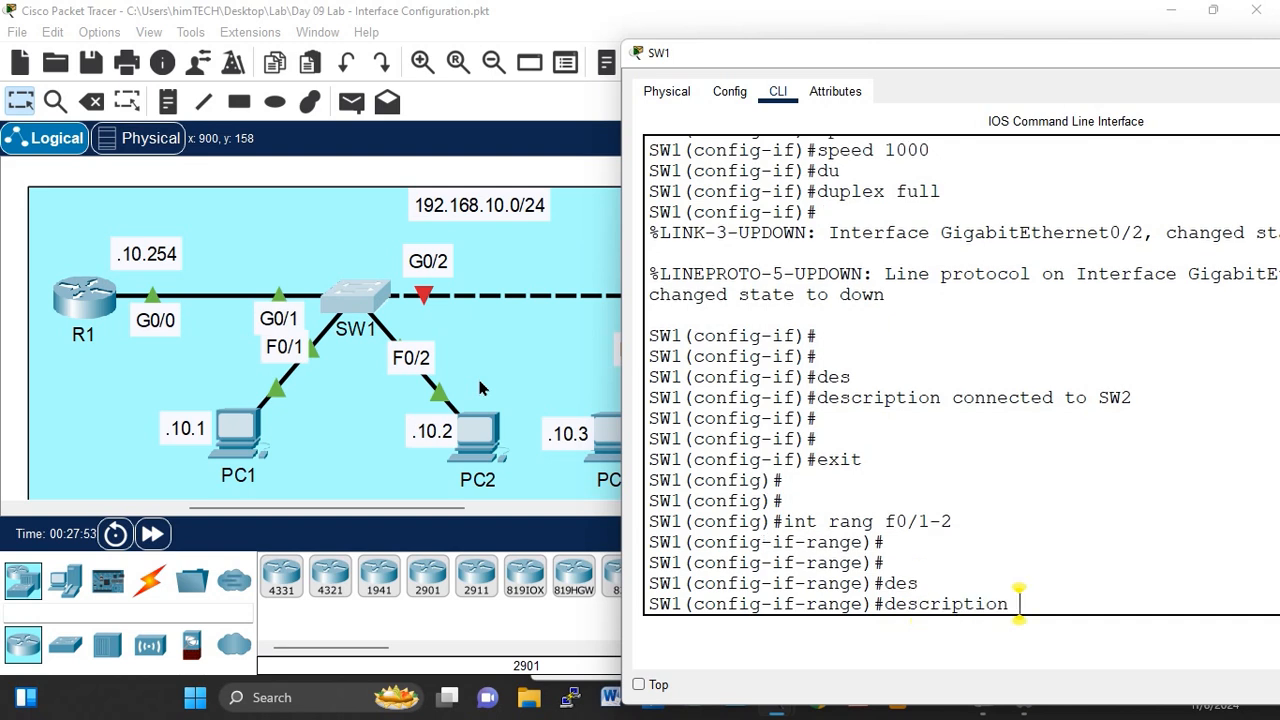
type("connected ")
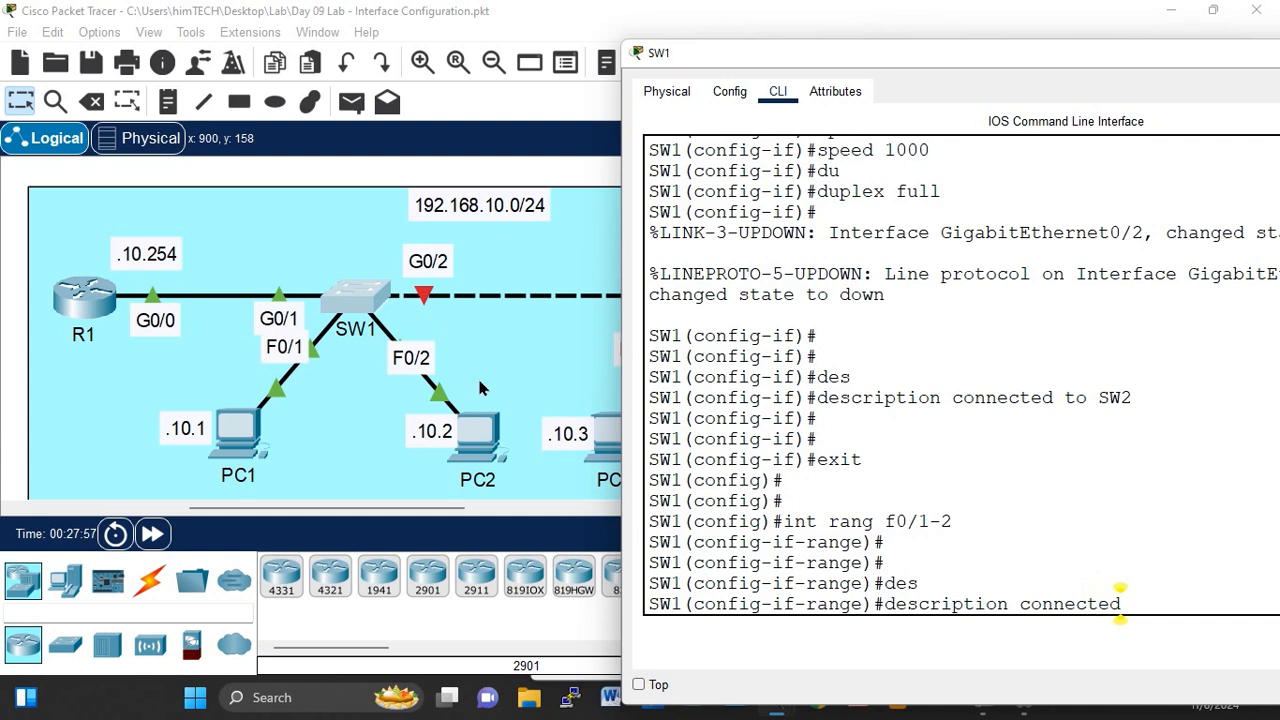
type("to end")
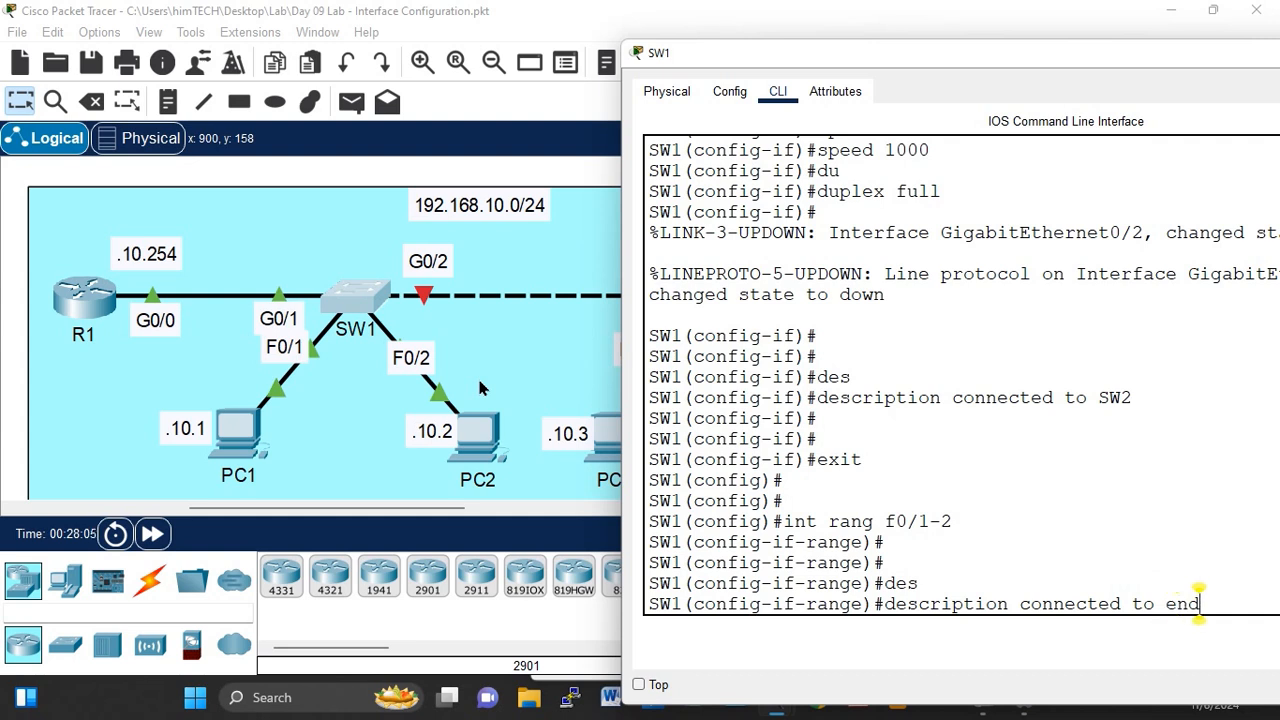
type(" hiost")
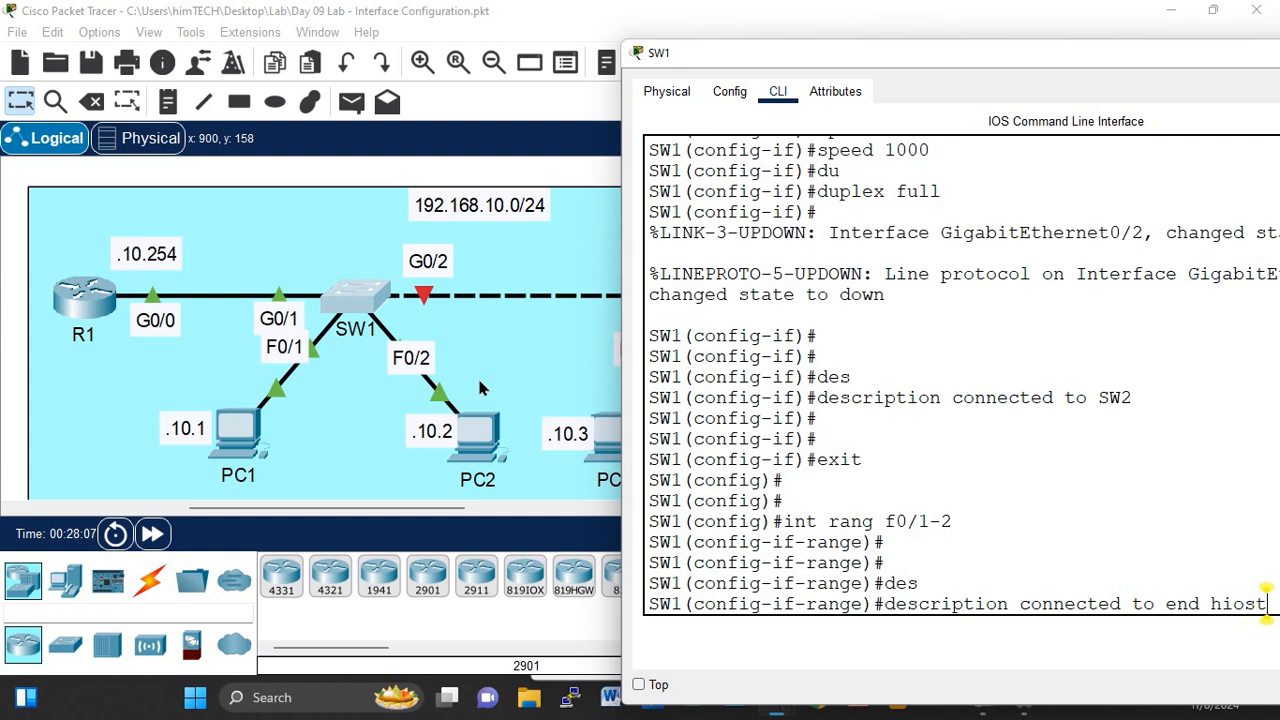
key("BackSpace")
key("BackSpace")
key("BackSpace")
key("BackSpace")
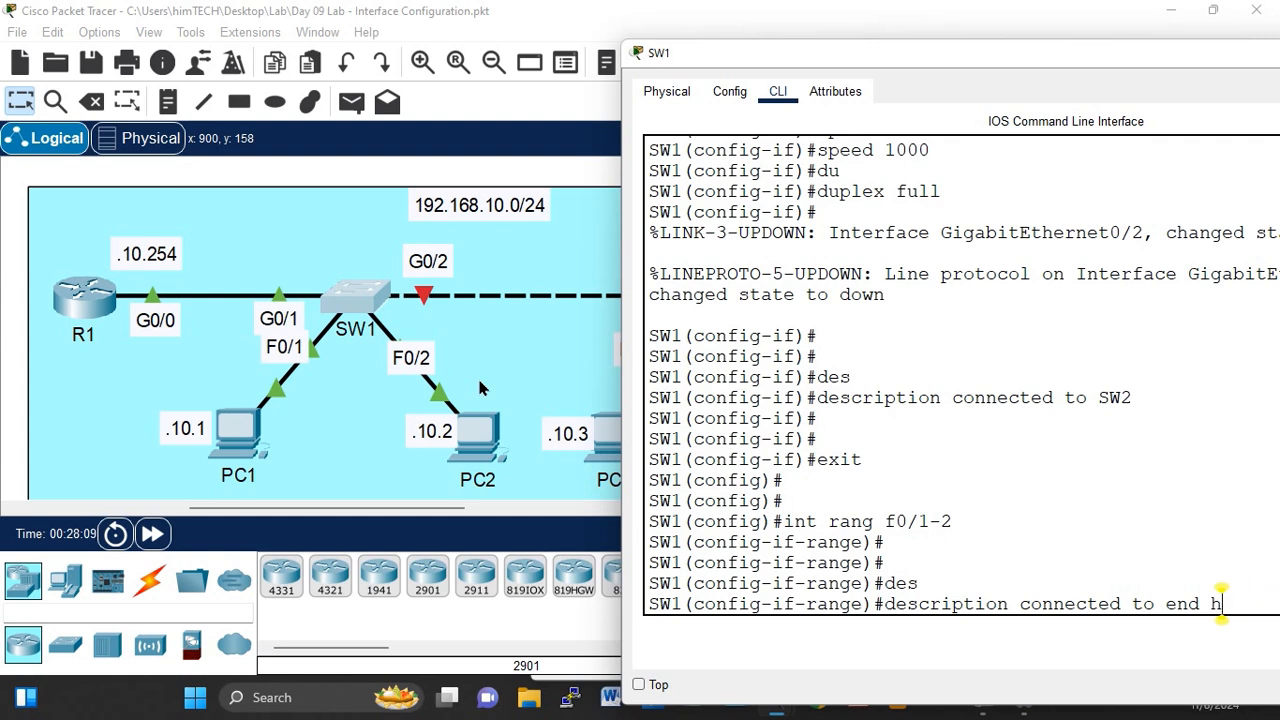
type("ost")
key("Return")
key("Return")
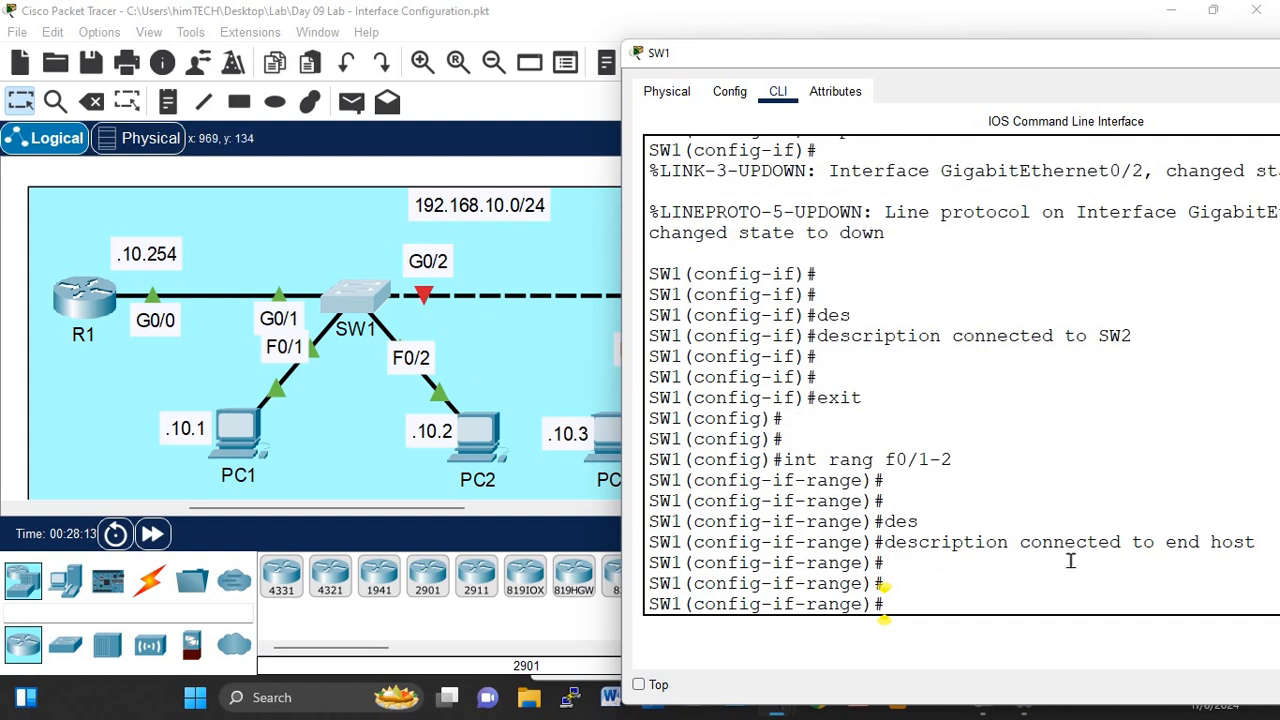
Step: End the interface range configuration on SW1 and return to privileged EXEC mode
type("end")
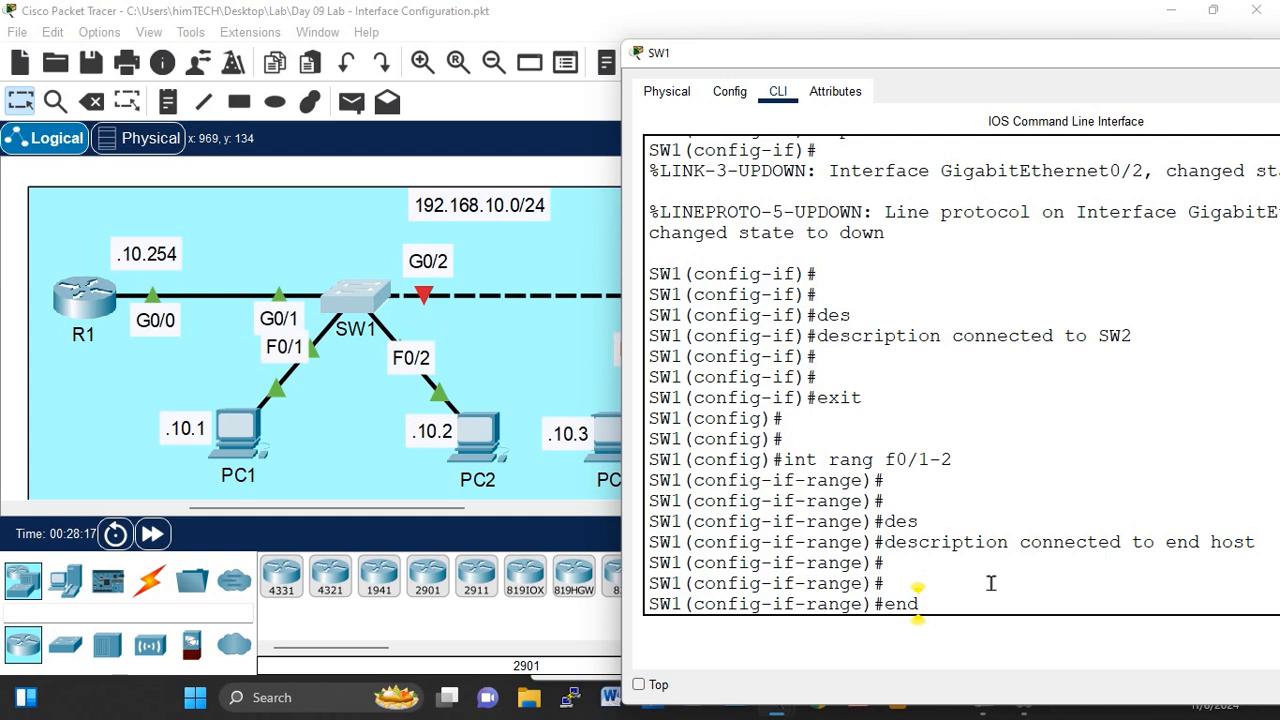
key("Return")
key("Return")
key("Return")
key("Return")
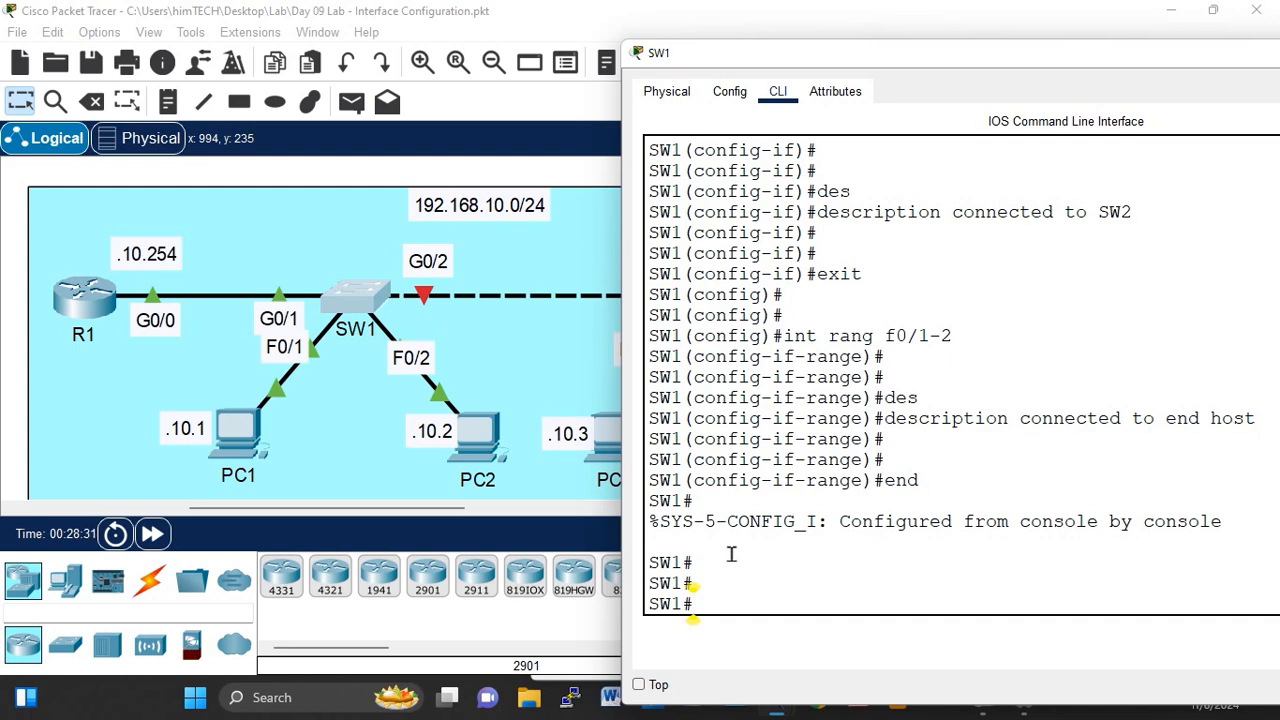
Step: Display SW1's interface status with show int sta, widen the console, and review every port's name, status, duplex and speed
type("show int")
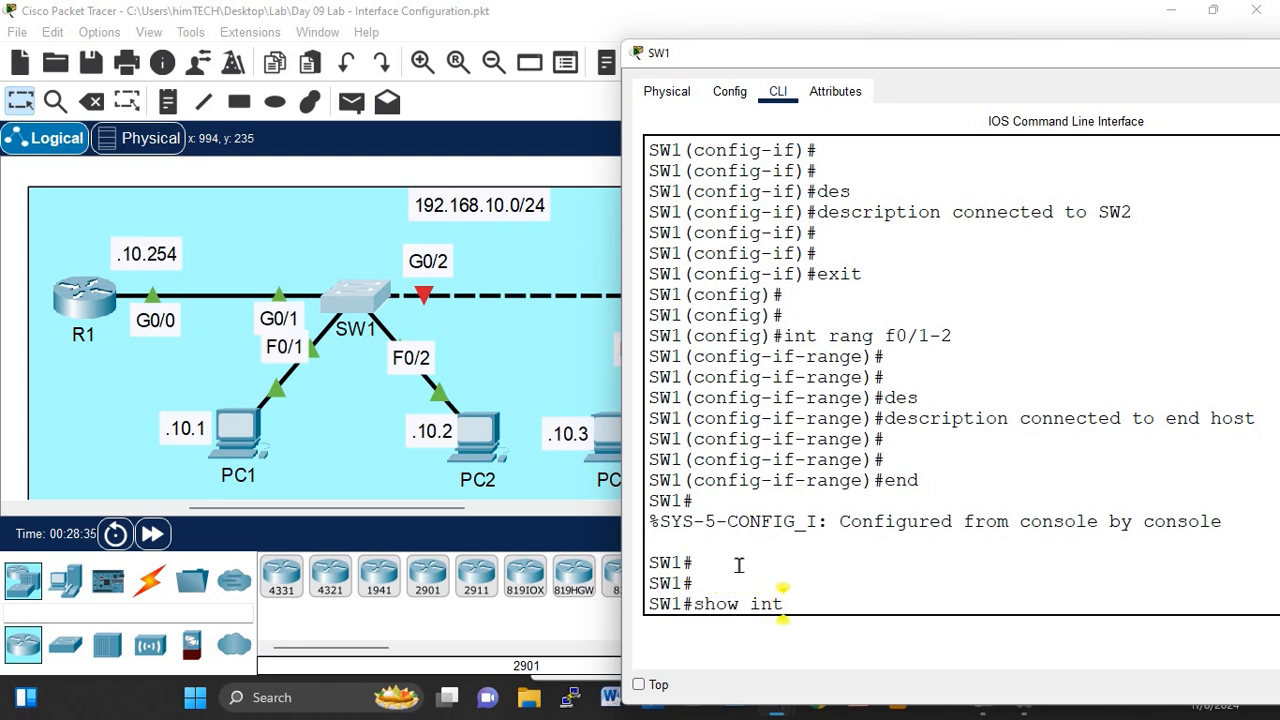
type(" sta")
key("Return")
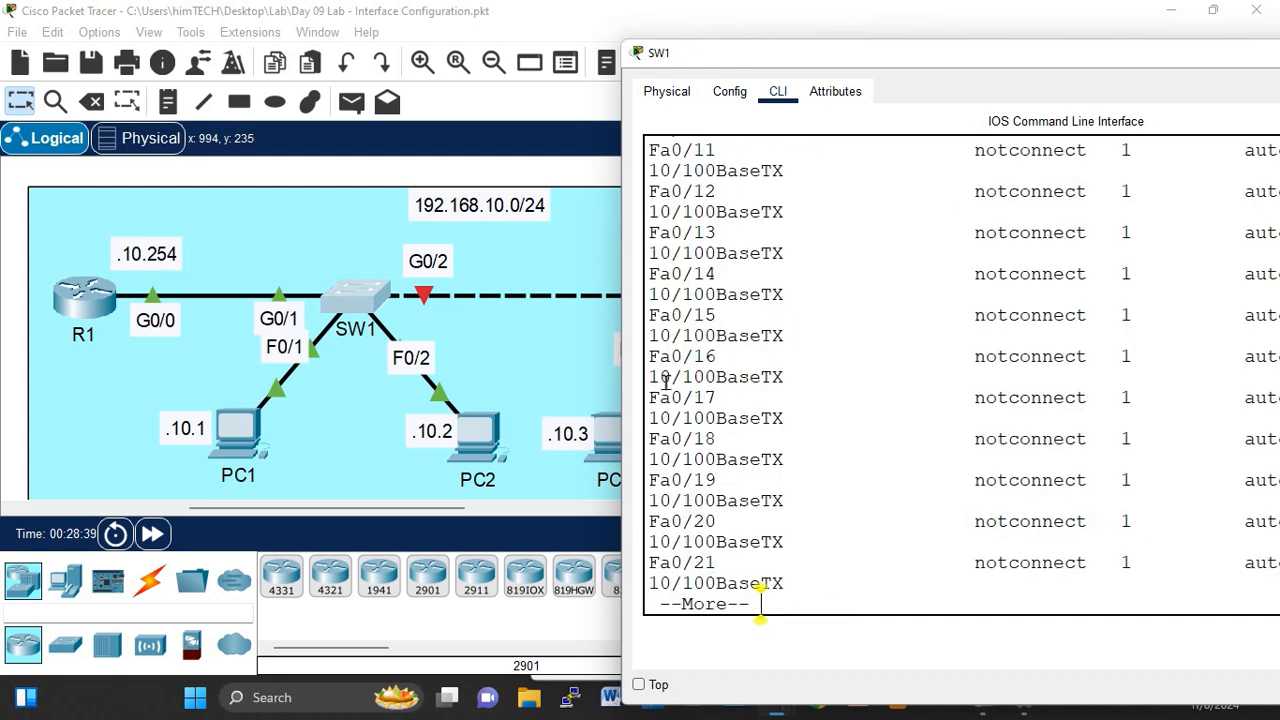
left_click_drag(624, 322, 228, 293)
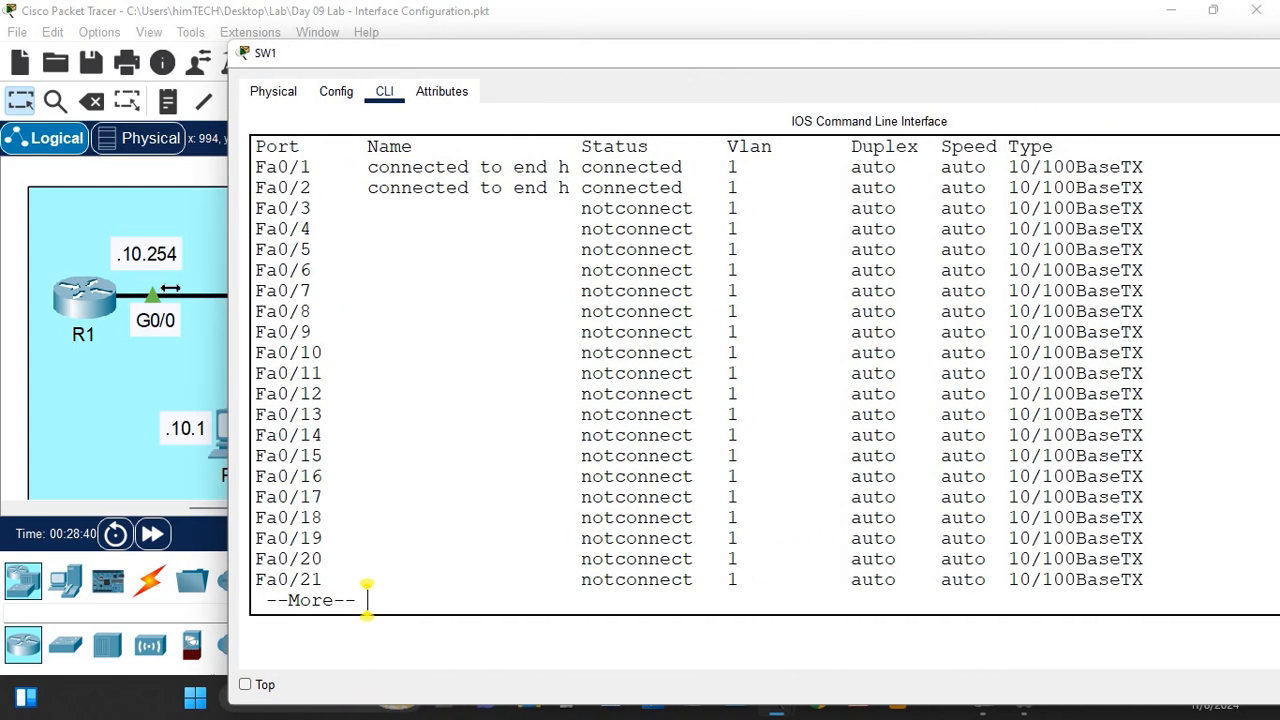
key("space")
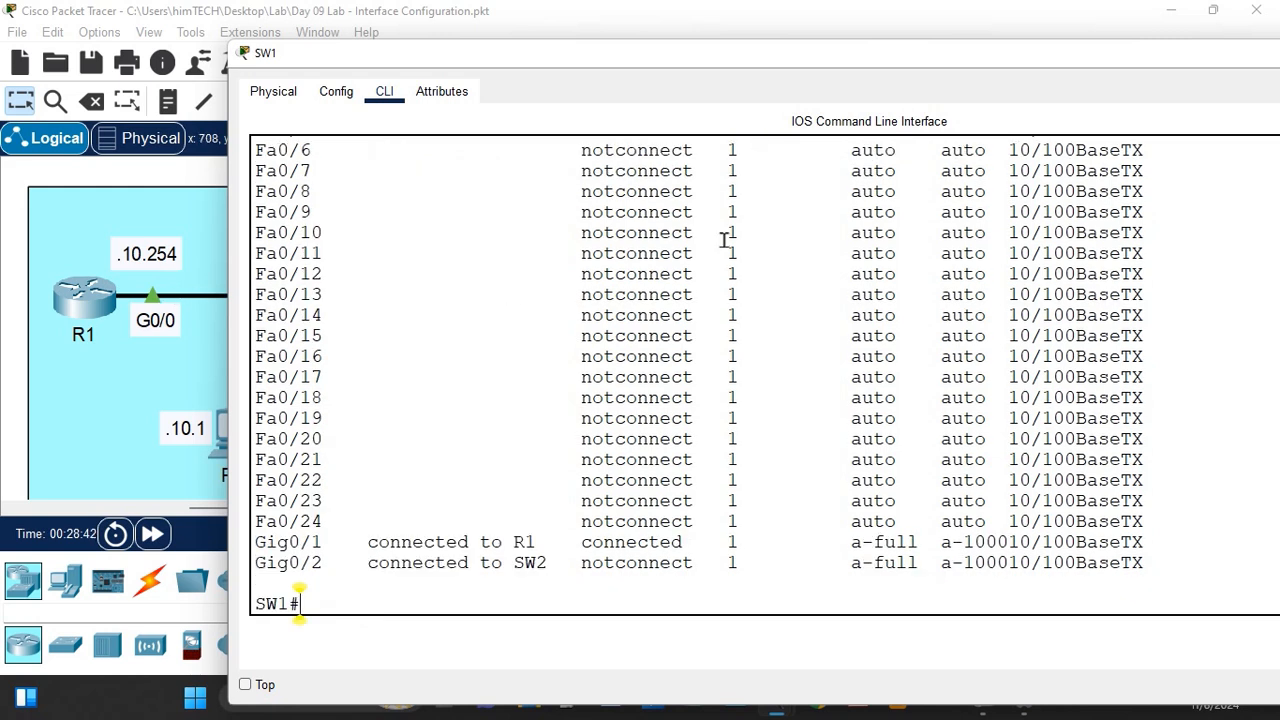
scroll(740, 259, "up", 4)
scroll(531, 368, "down", 1)
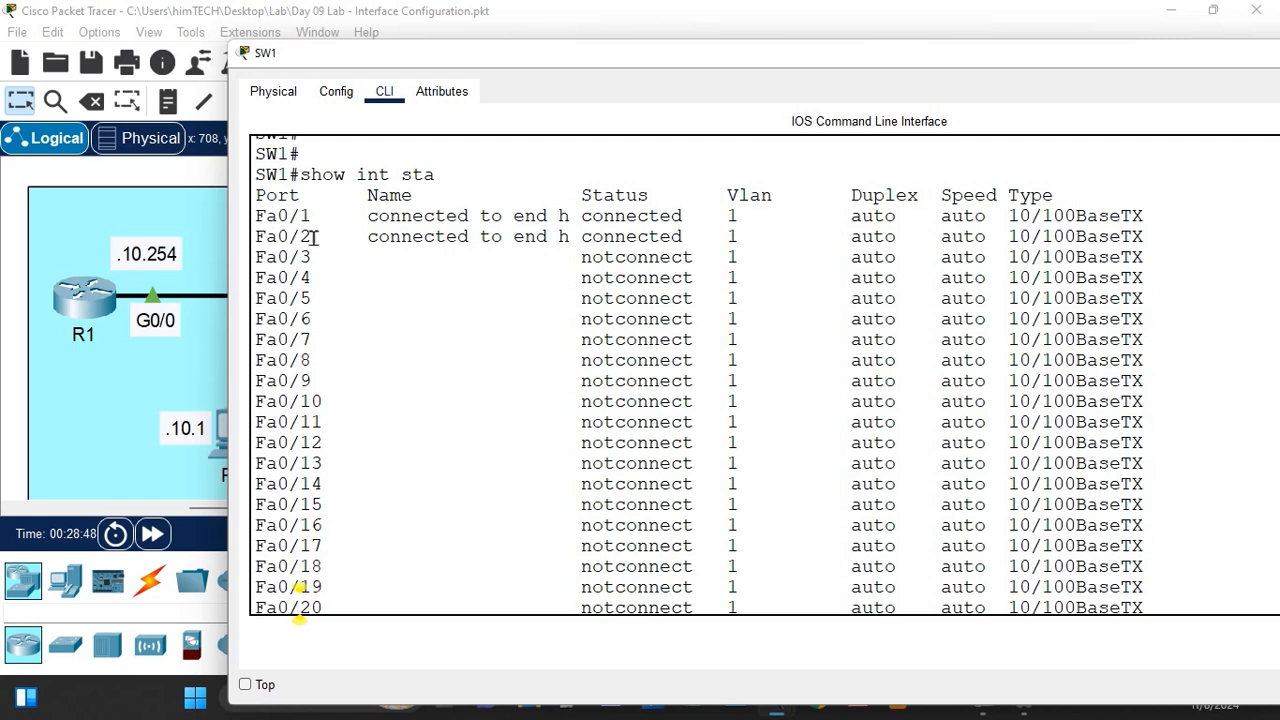
Step: Examine the port descriptions in SW1's interface status output and the duplex and speed entries of Gig0/1
scroll(313, 249, "down", 3)
scroll(320, 300, "down", 1)
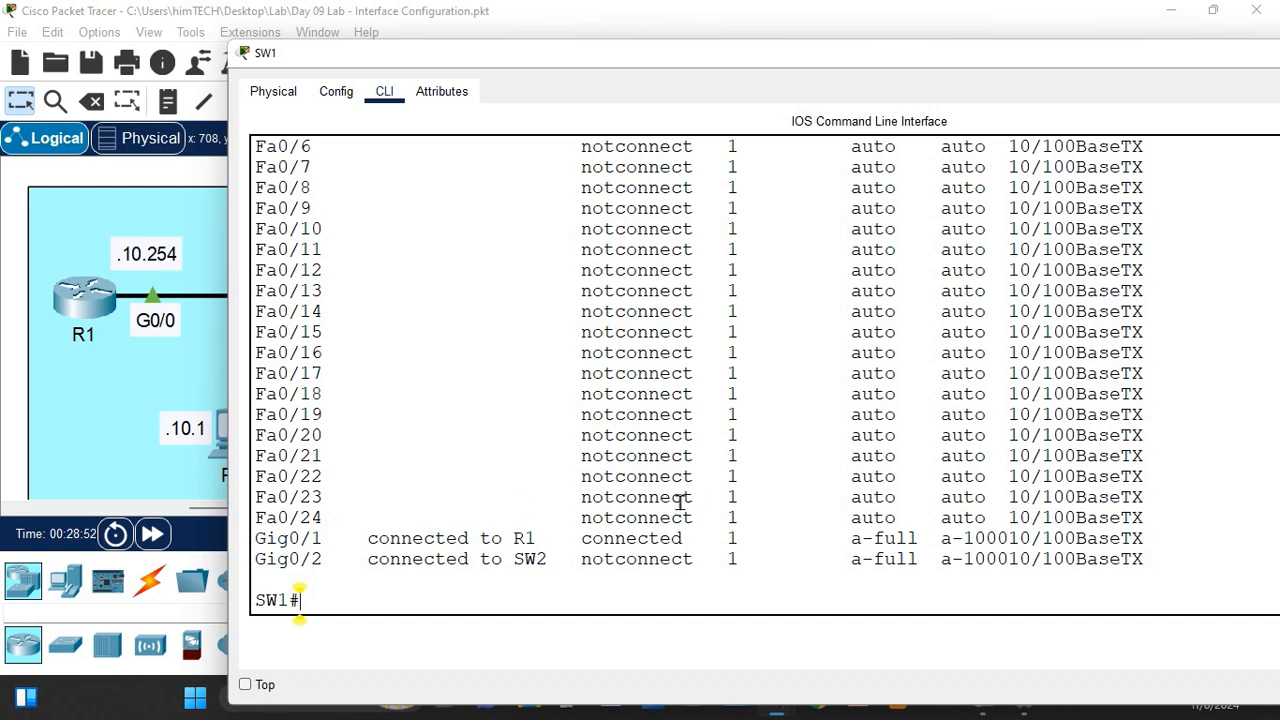
scroll(683, 508, "up", 5)
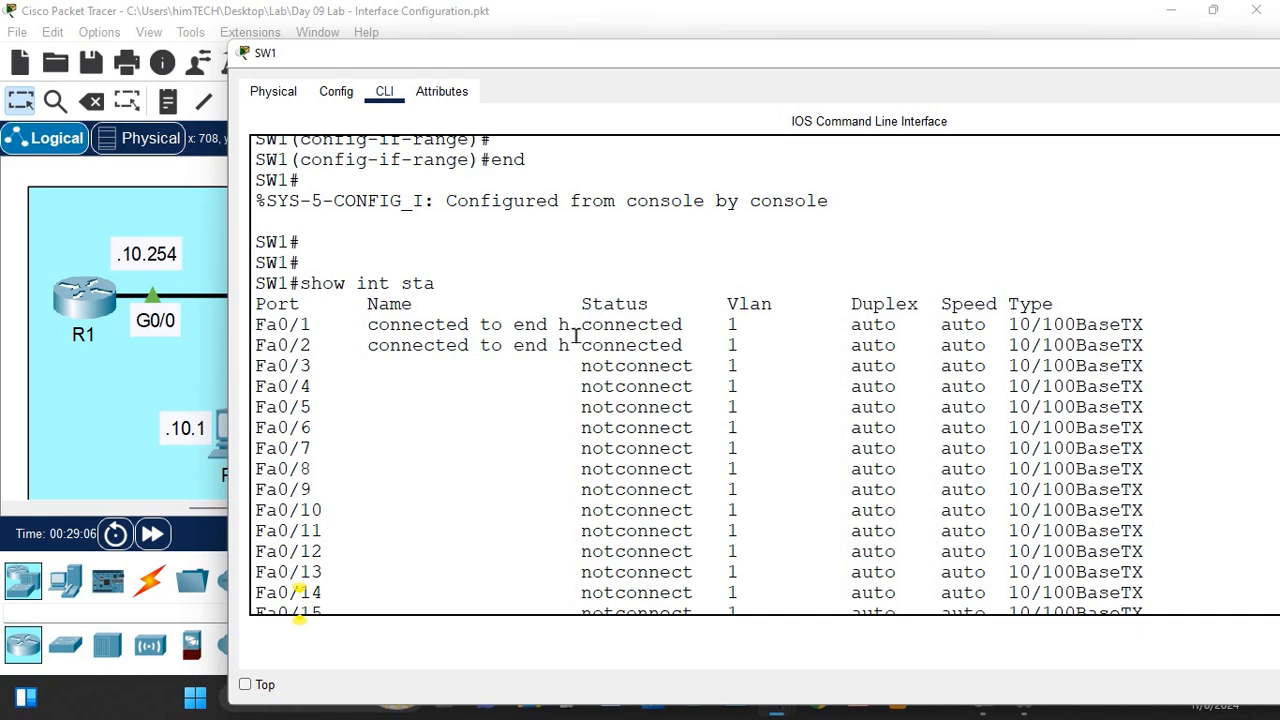
scroll(645, 340, "down", 5)
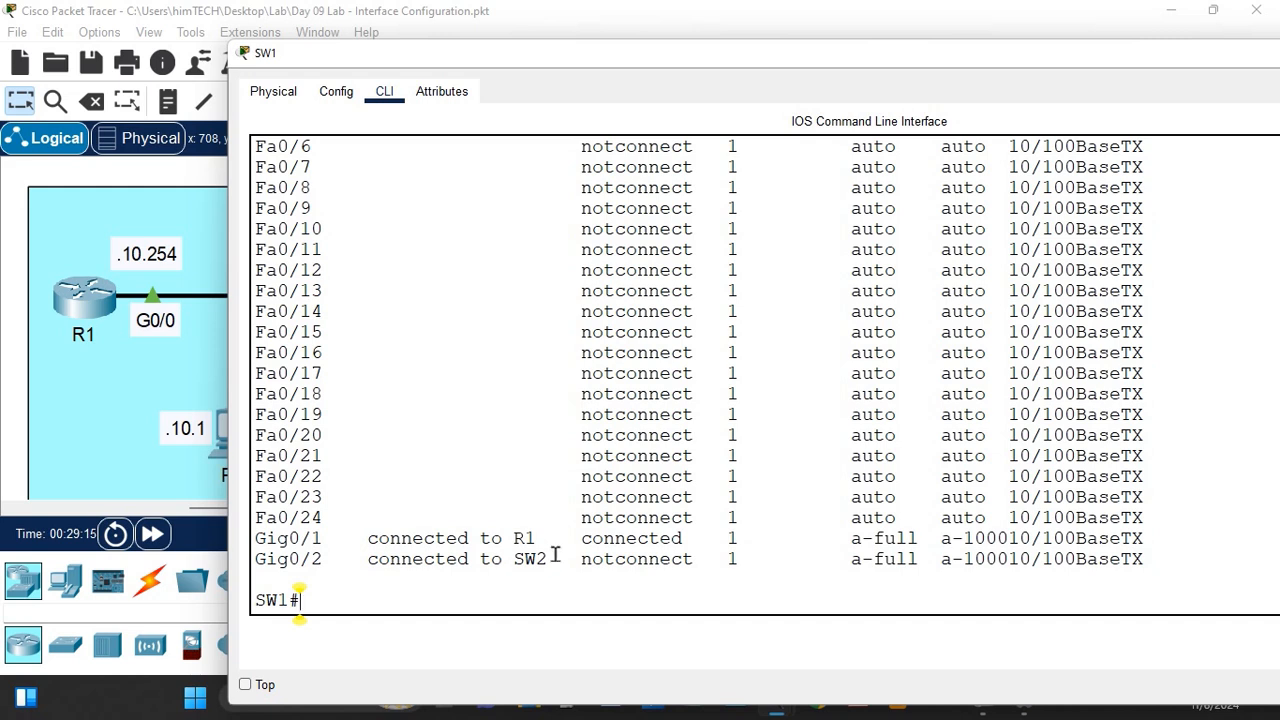
left_click_drag(875, 538, 1008, 538)
left_click(855, 540)
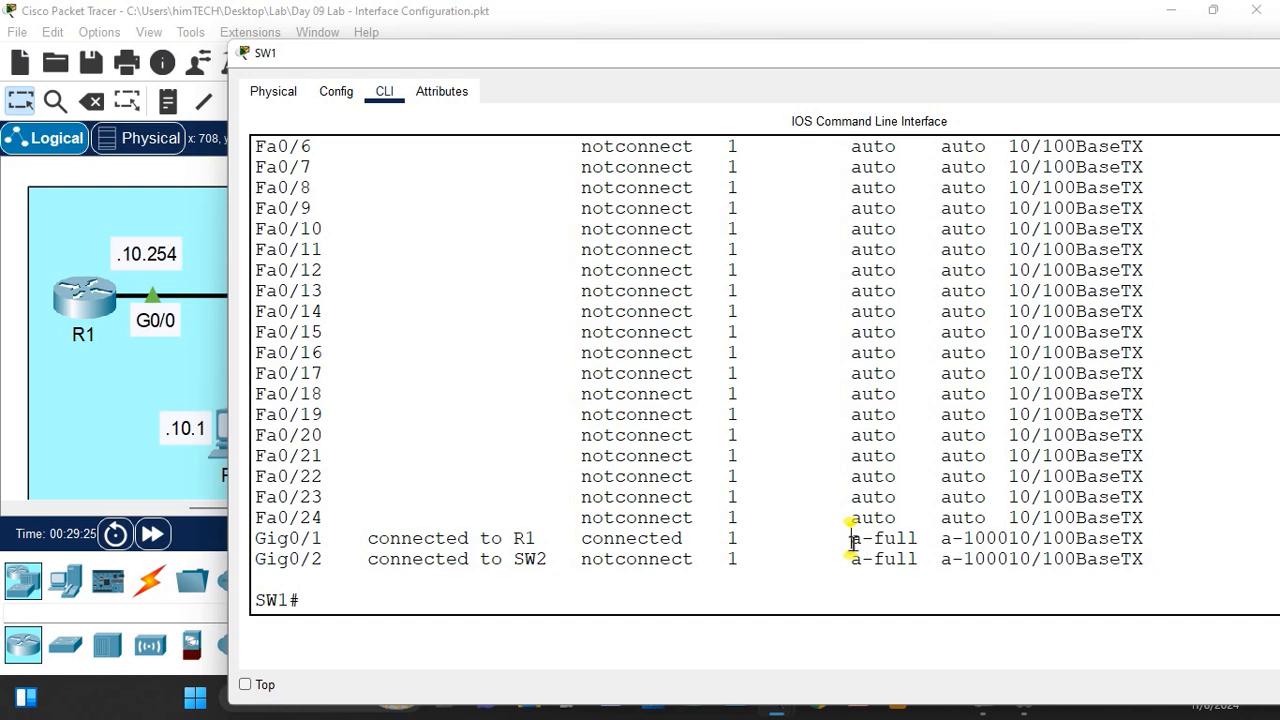
left_click_drag(852, 540, 861, 540)
left_click_drag(873, 540, 1008, 538)
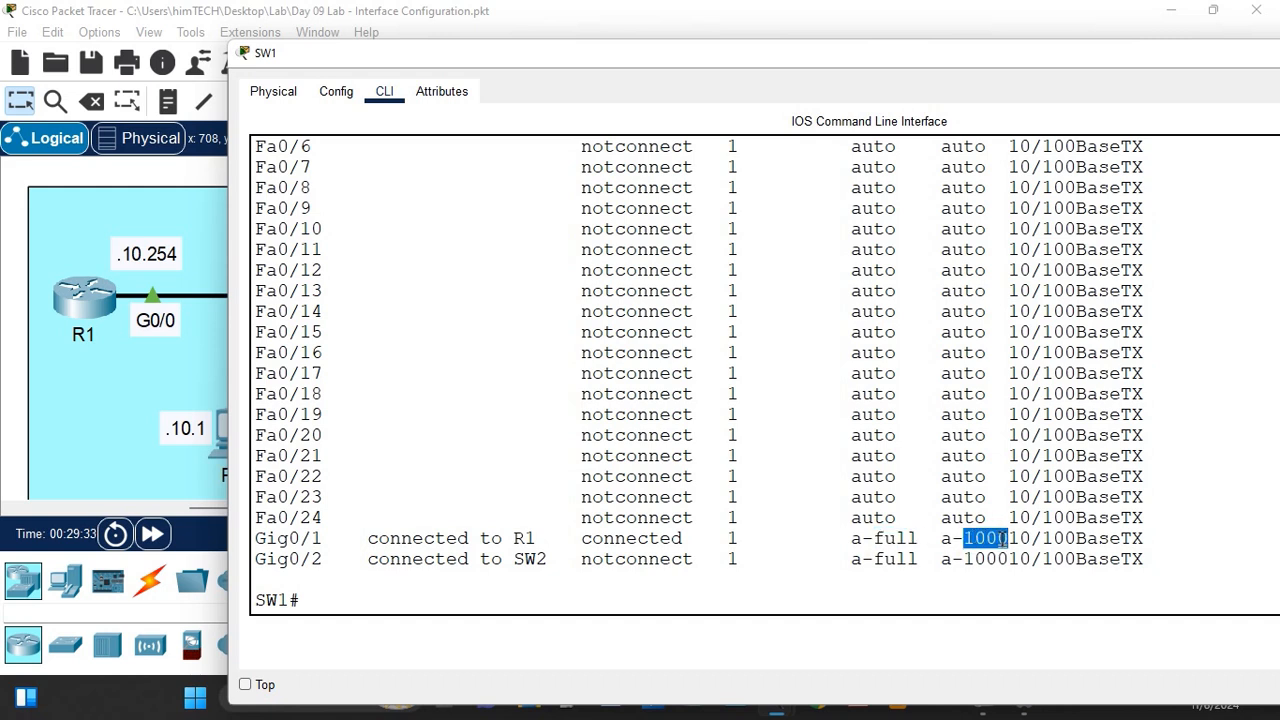
left_click(910, 546)
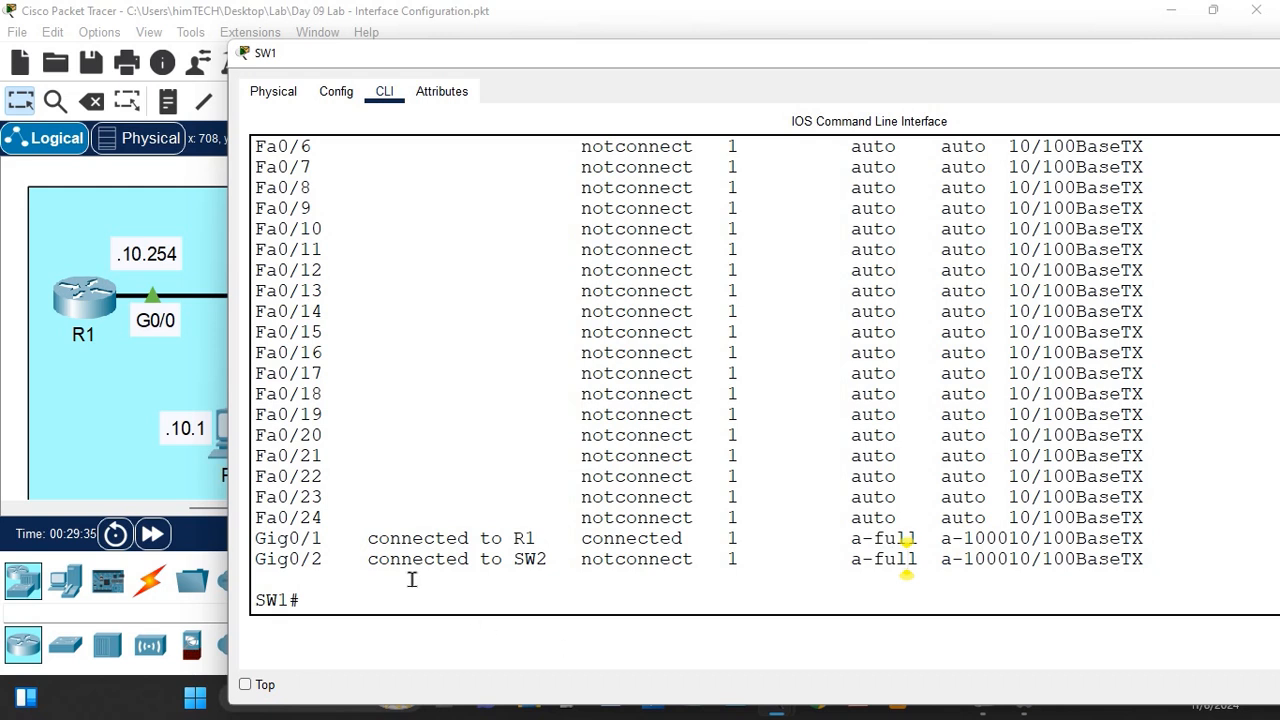
Step: Review the status list for SW1's unused FastEthernet ports, from Fa0/3 through Fa0/24
scroll(410, 578, "up", 6)
scroll(413, 578, "down", 3)
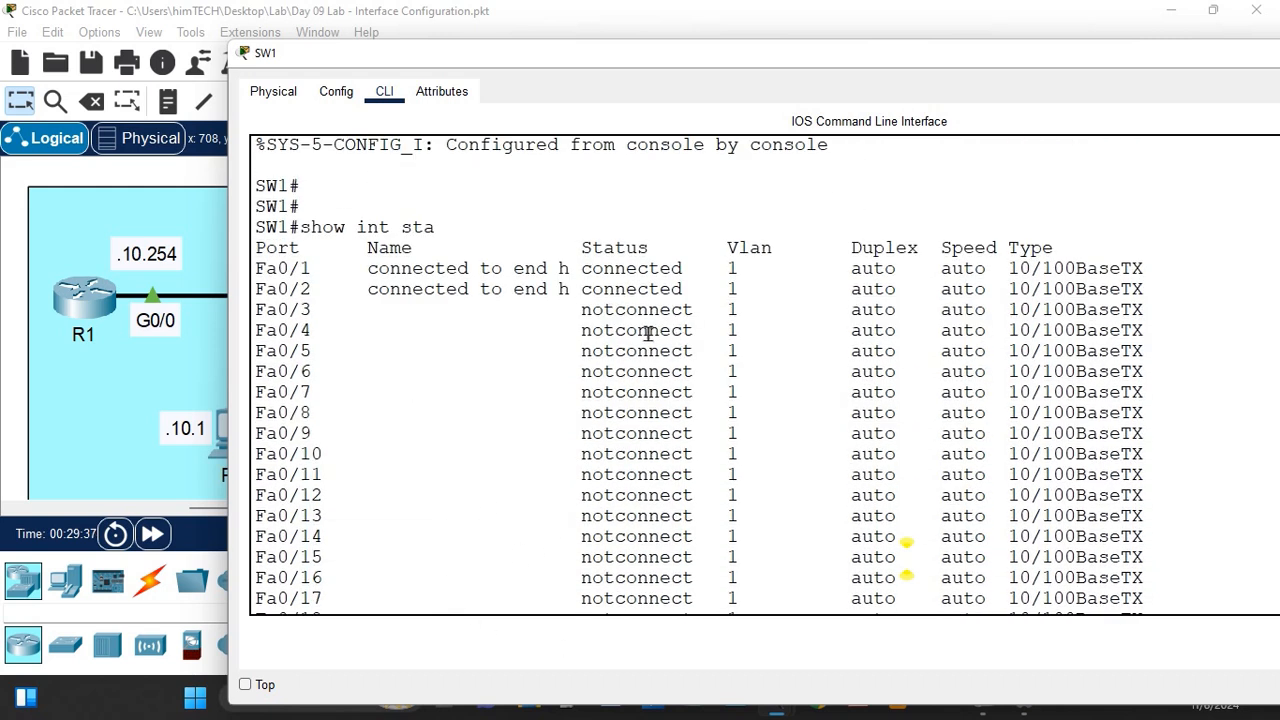
left_click_drag(592, 309, 741, 513)
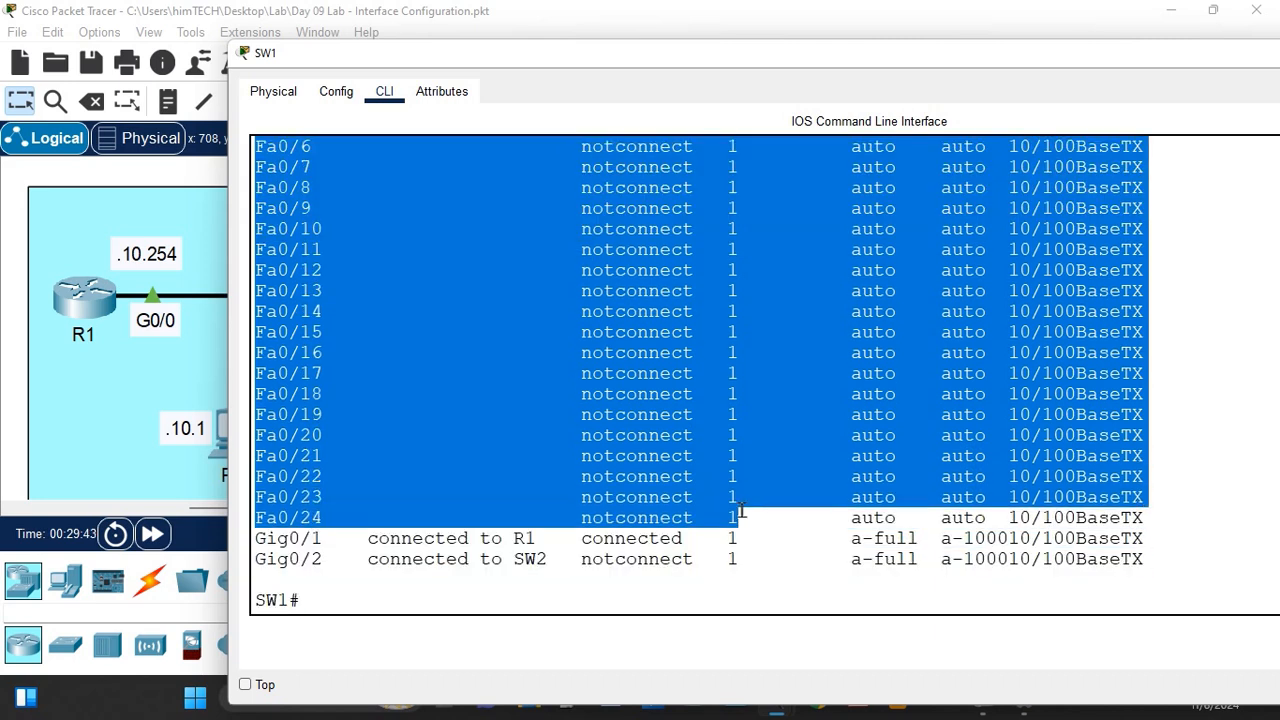
left_click(669, 376)
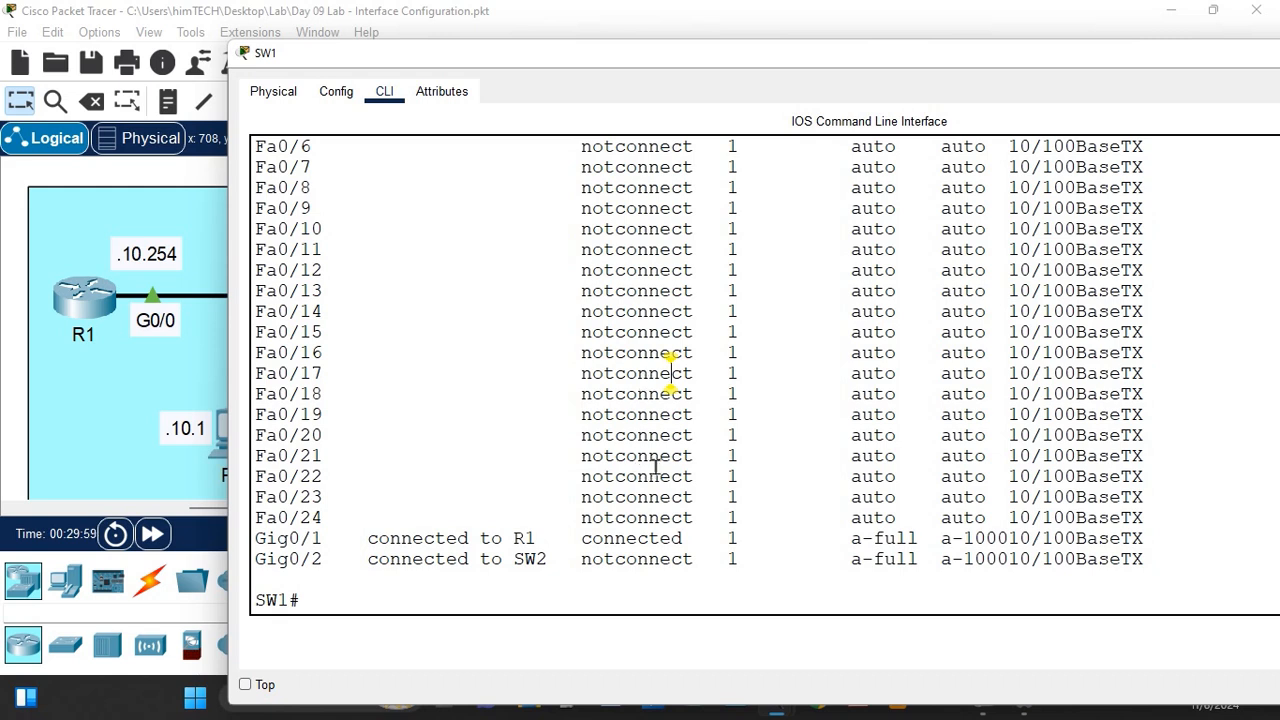
scroll(645, 382, "up", 4)
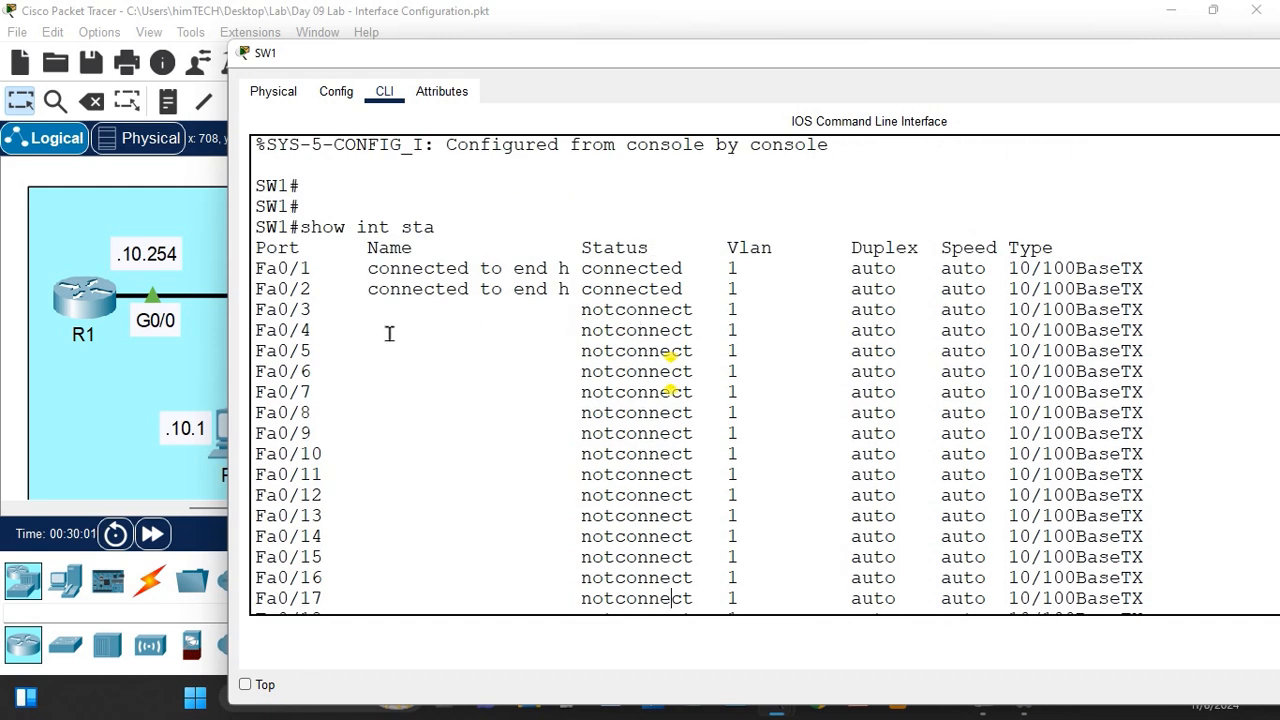
scroll(335, 360, "down", 4)
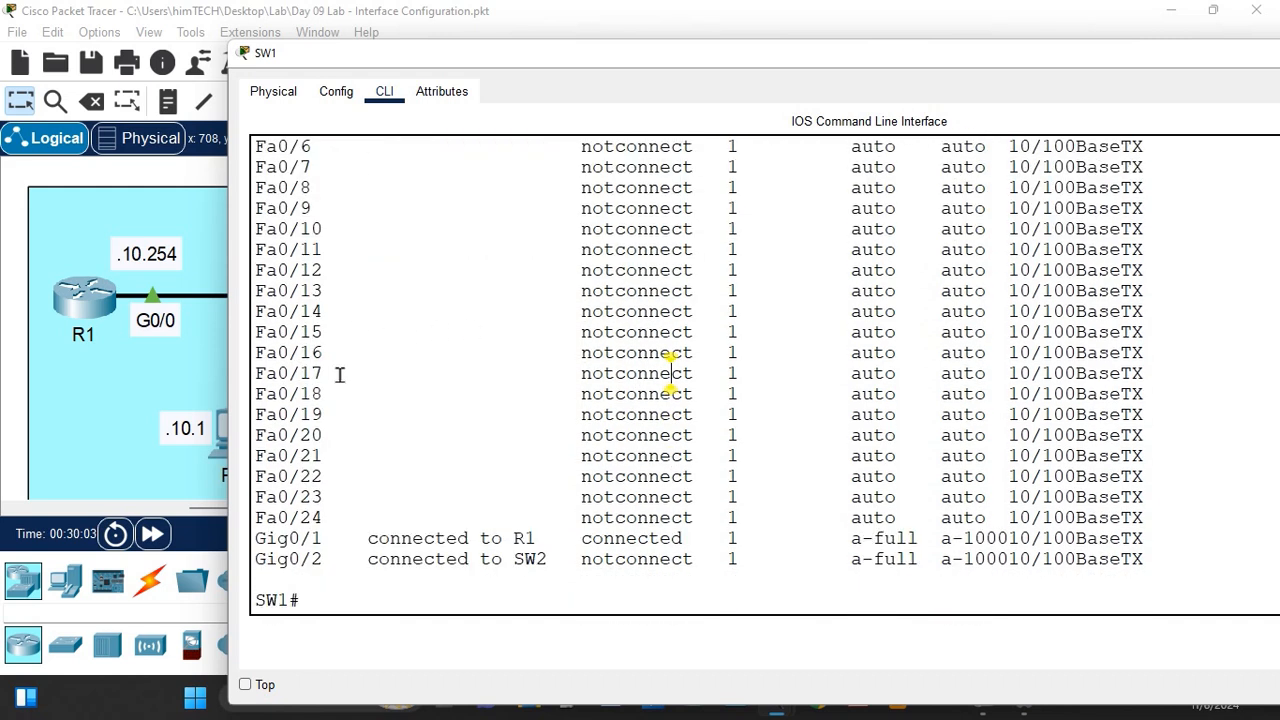
left_click_drag(322, 517, 283, 517)
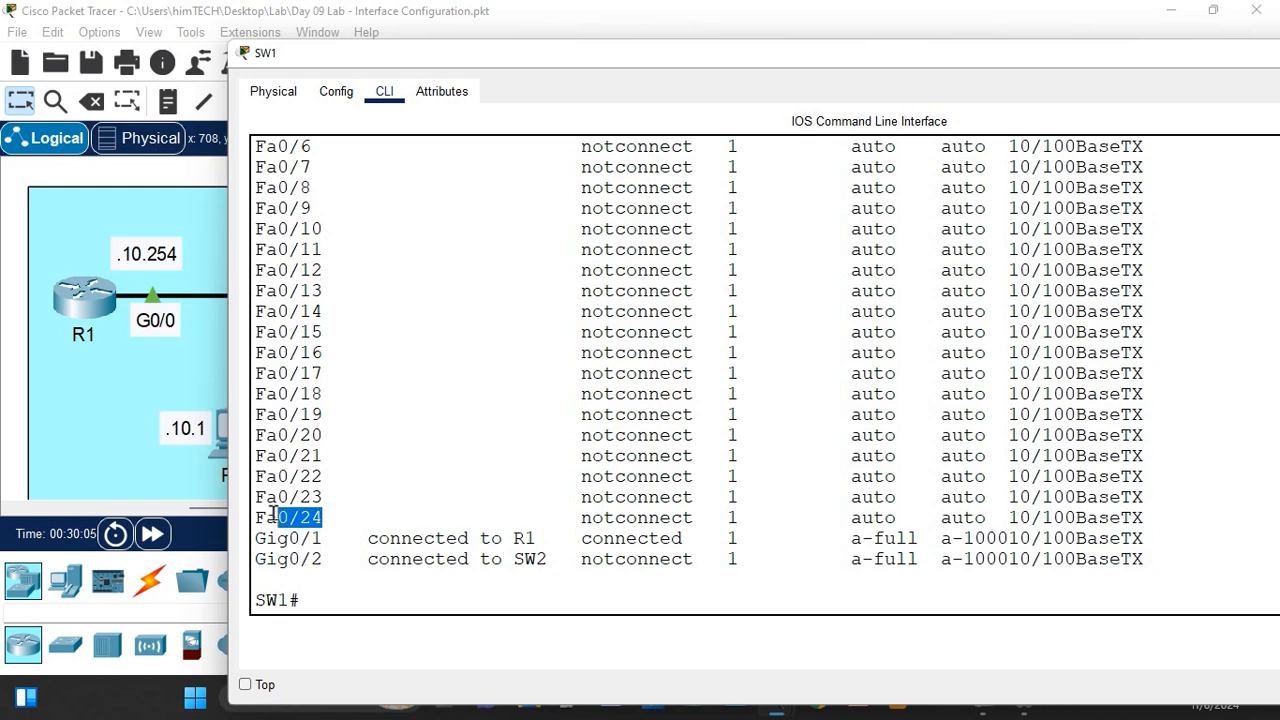
left_click(300, 600)
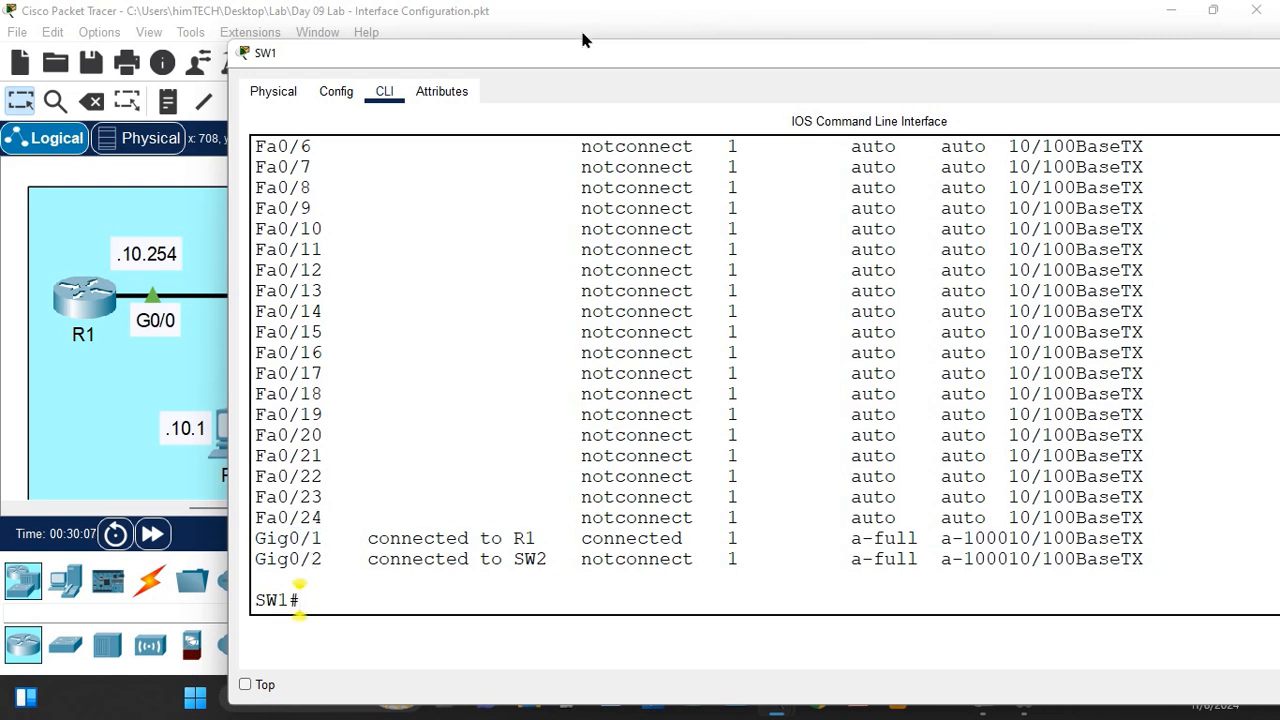
Step: Enter global configuration mode on SW1 and open interface range configuration for f0/3-24
left_click_drag(556, 58, 836, 68)
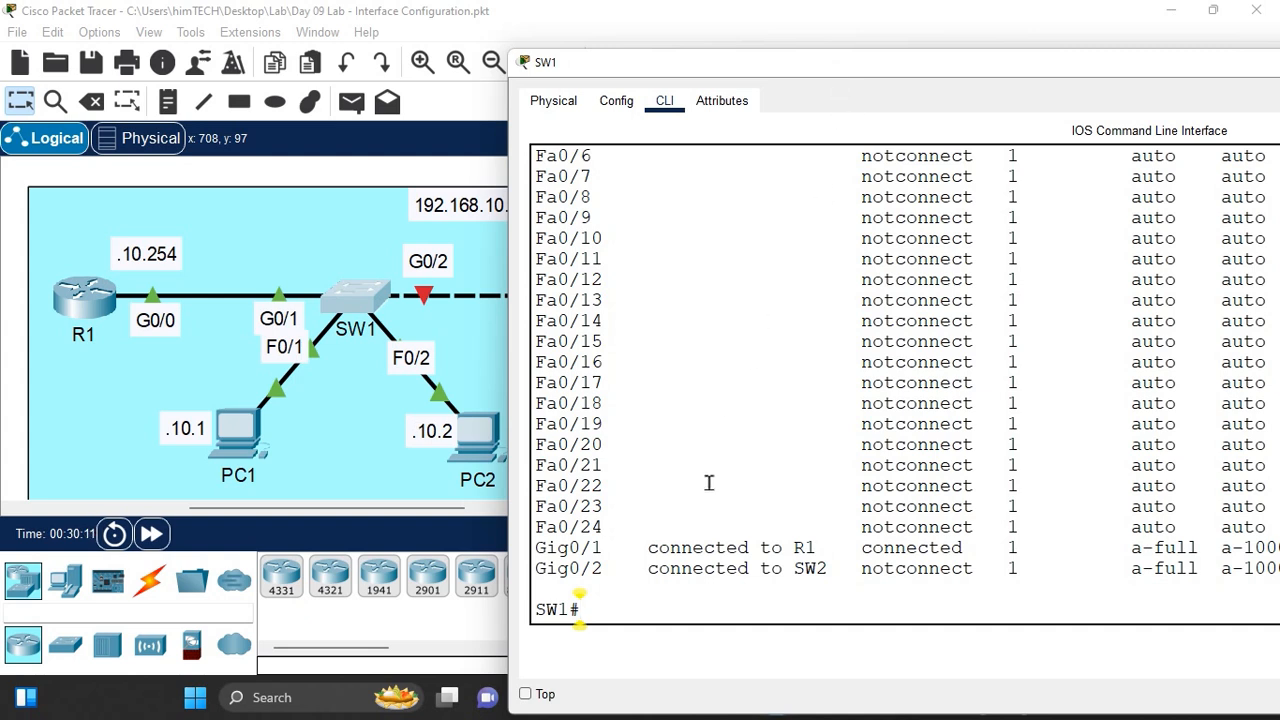
type("conf t")
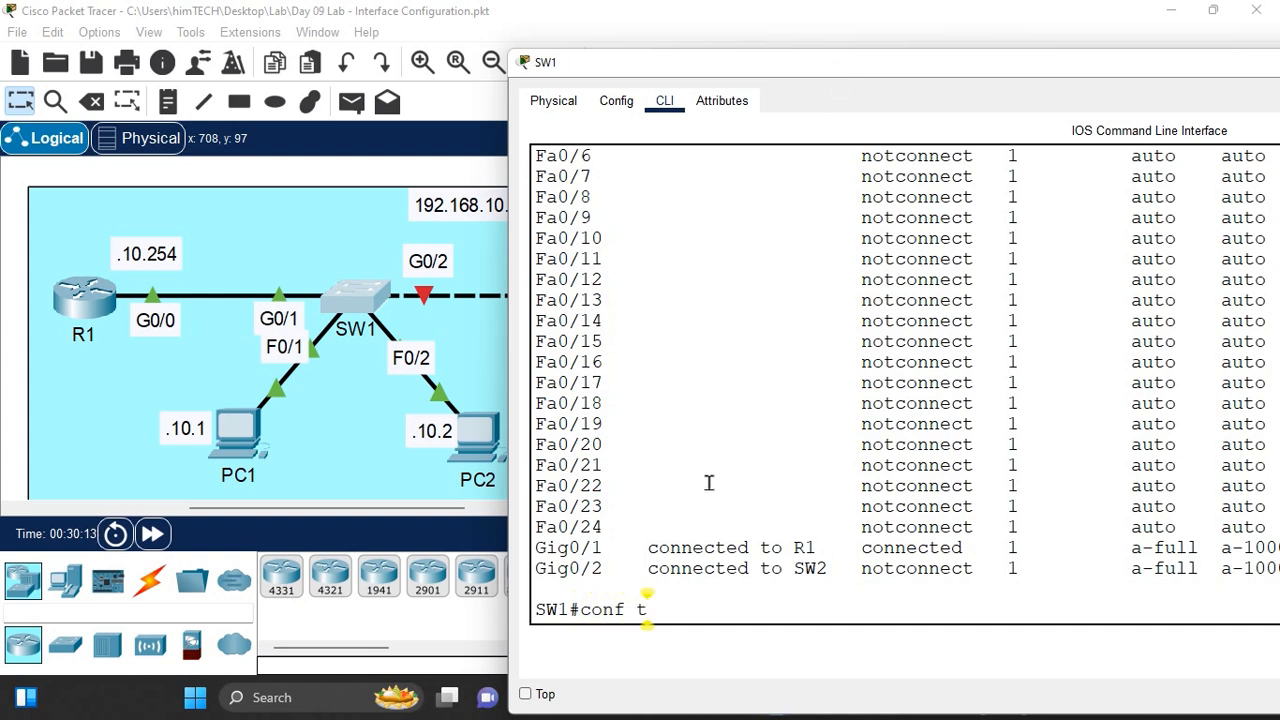
key("Return")
key("Return")
key("Return")
type("in")
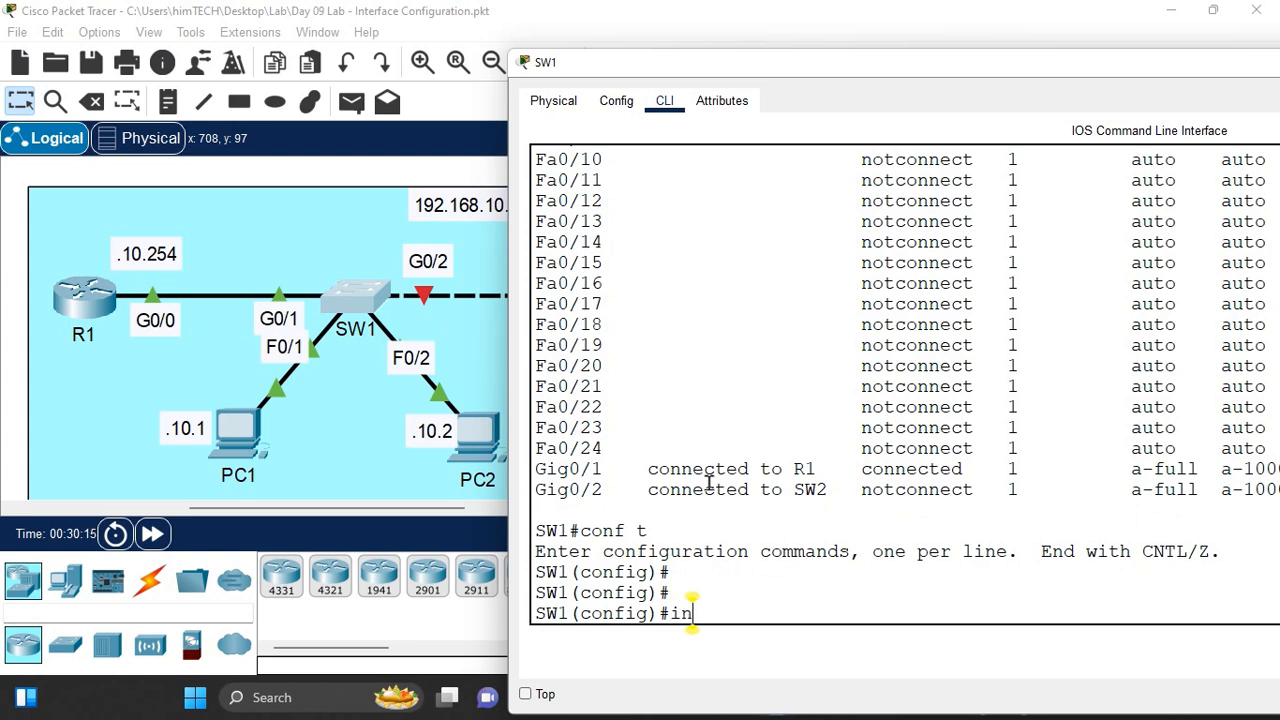
type("t rang")
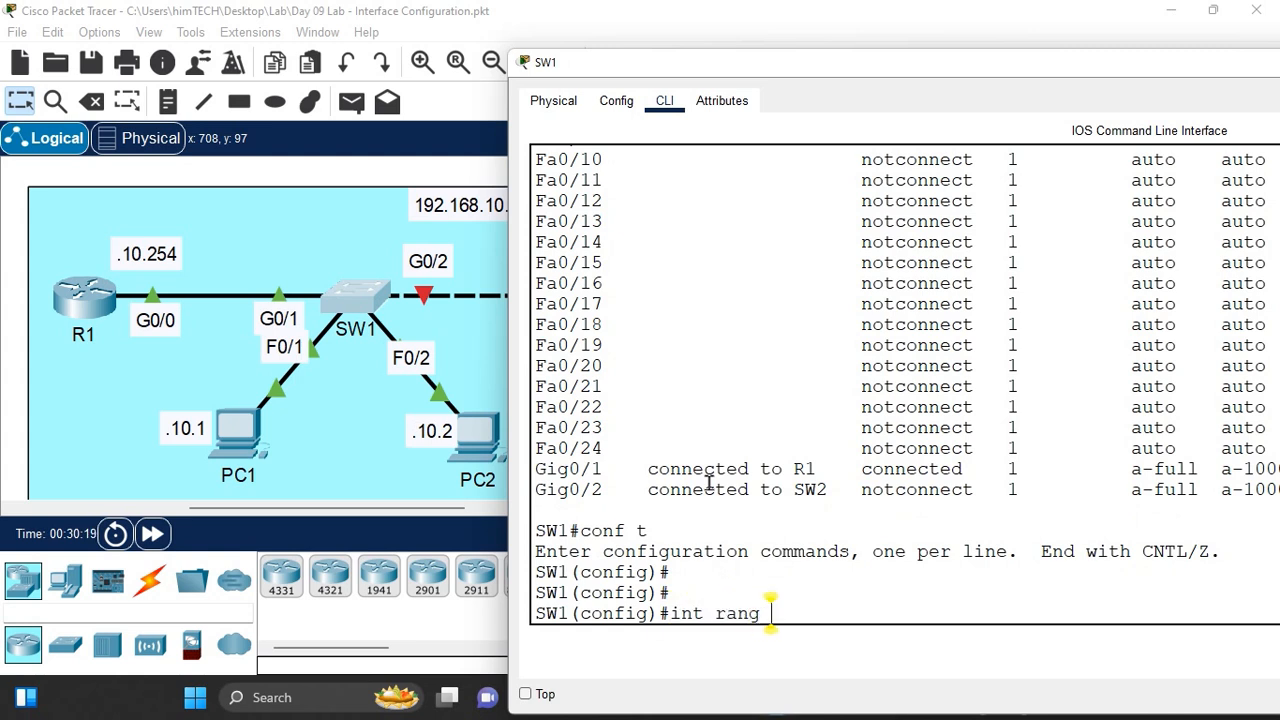
type(" f0/3")
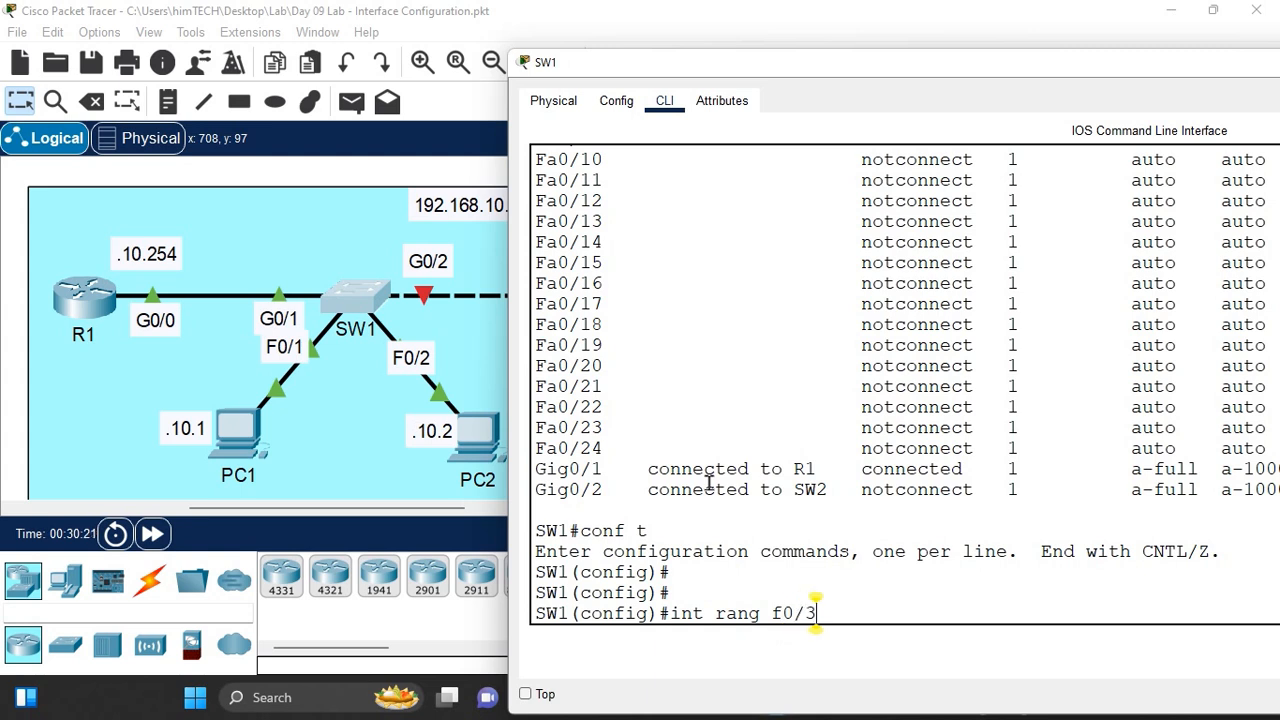
type("-24")
key("Return")
key("Return")
key("Return")
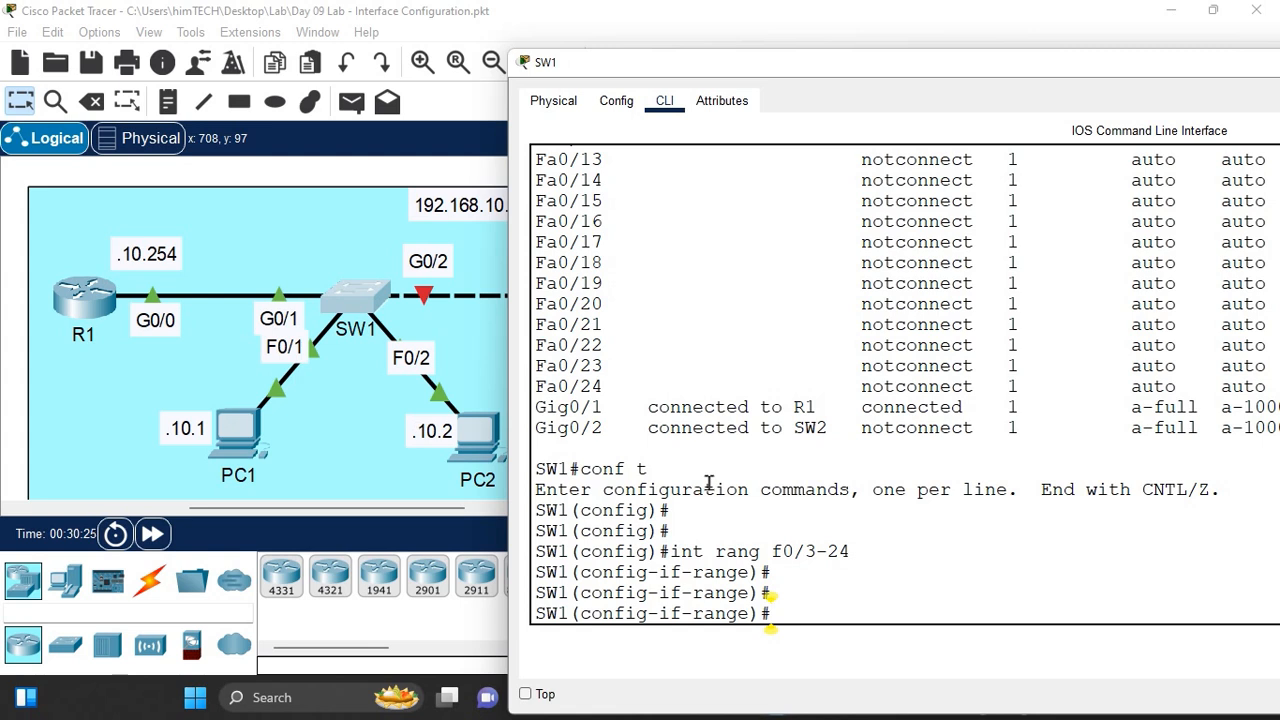
Step: Shut down the selected unused interface range on SW1 and bring the full console messages into view
type("shut")
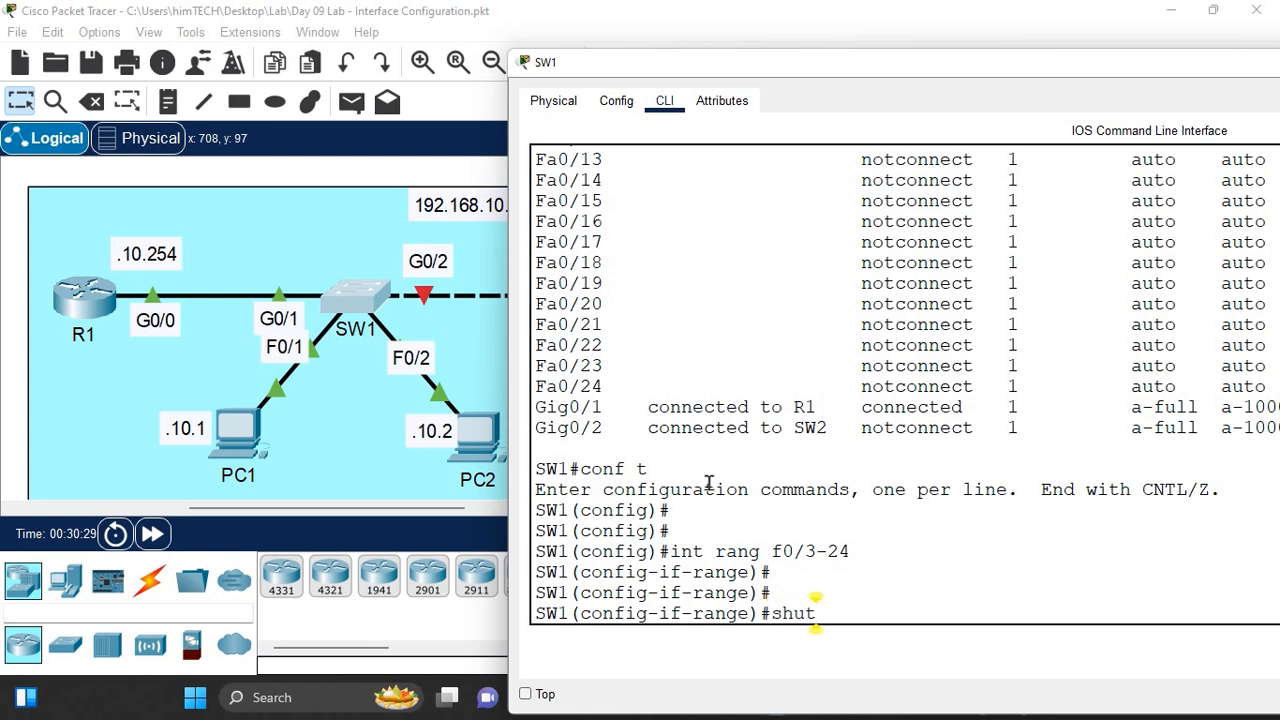
type("down")
key("Return")
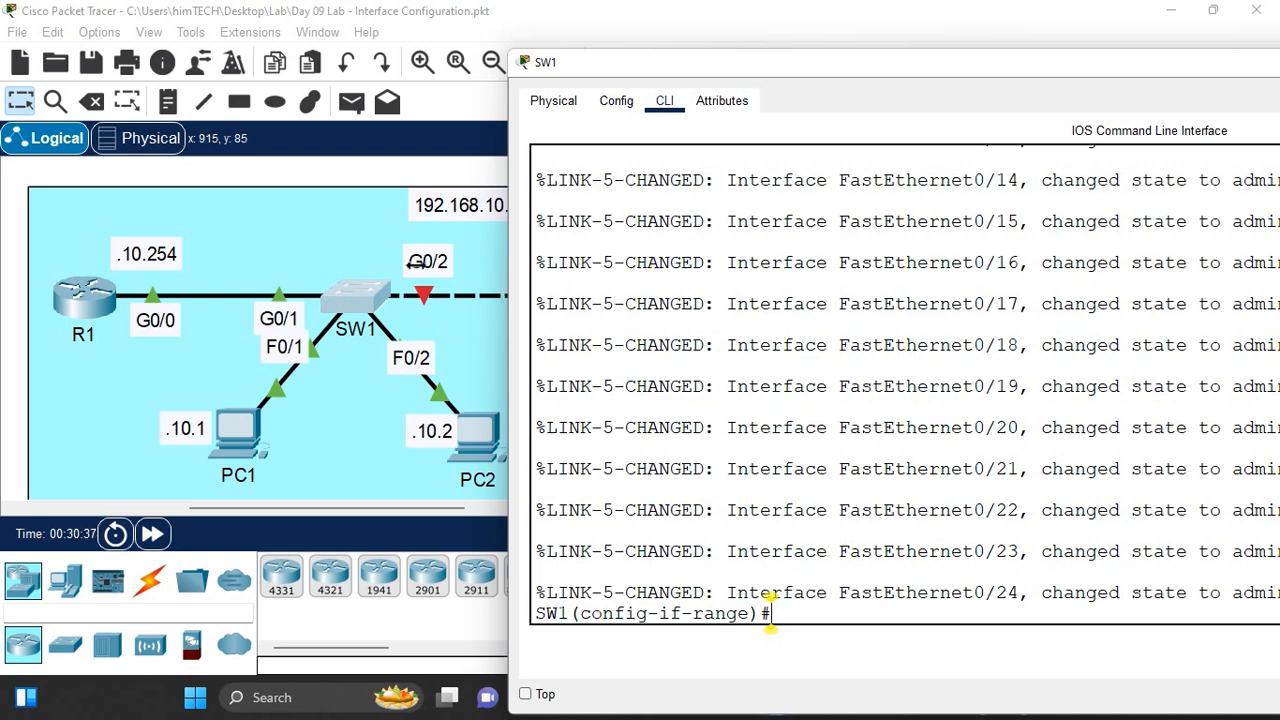
left_click_drag(889, 77, 617, 36)
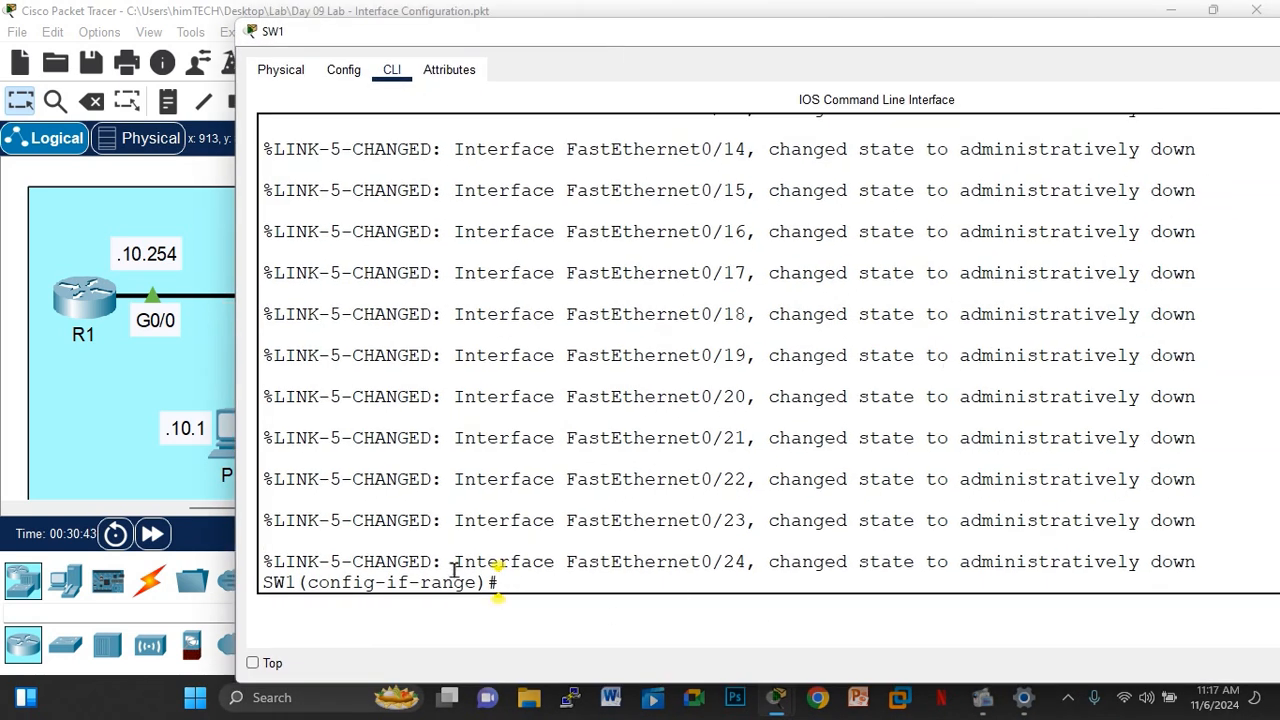
Step: Display SW1's interface status from configuration mode with do show int sta and check the status of all ports
key("Return")
key("Return")
key("Return")
key("Return")
key("Return")
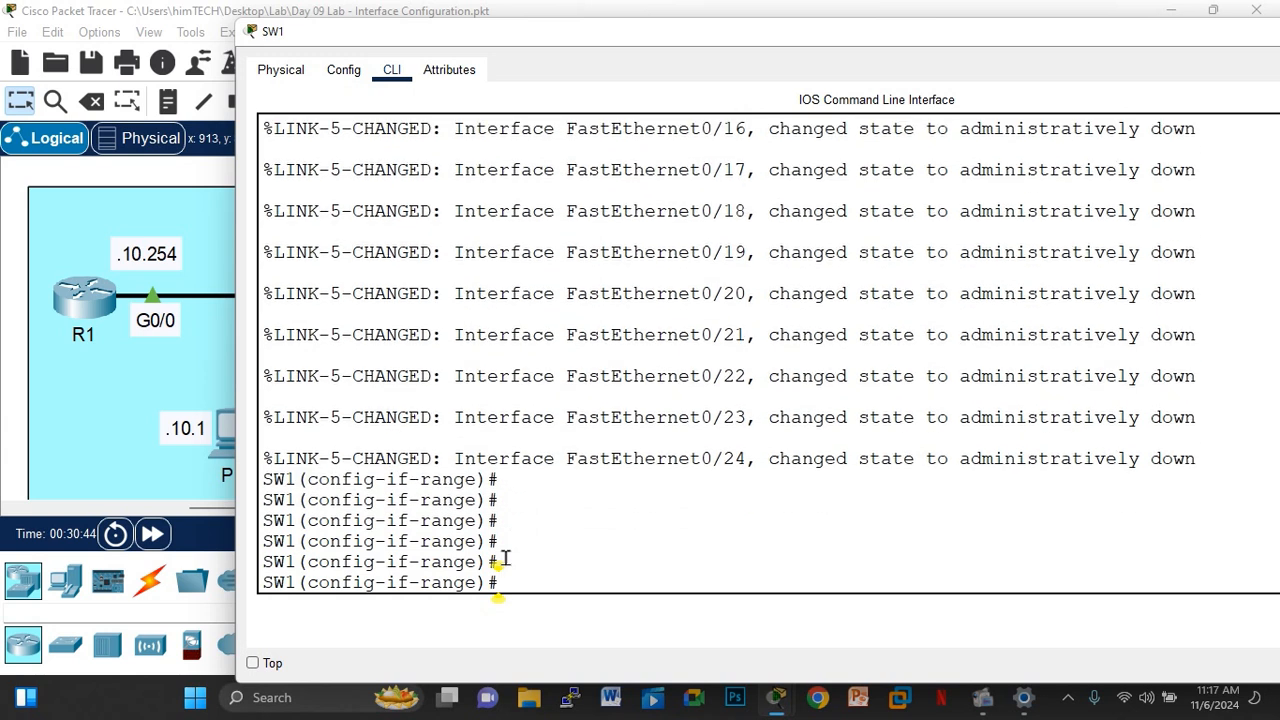
type("do show int ")
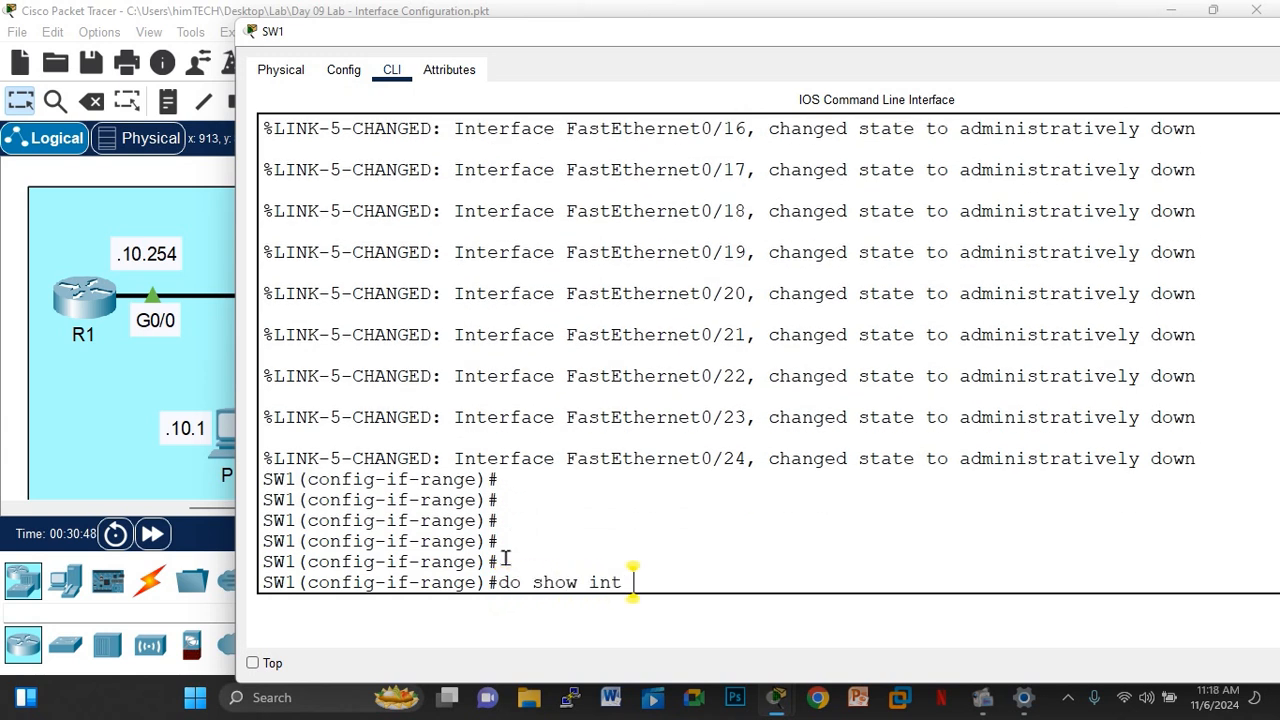
type("sta")
key("Return")
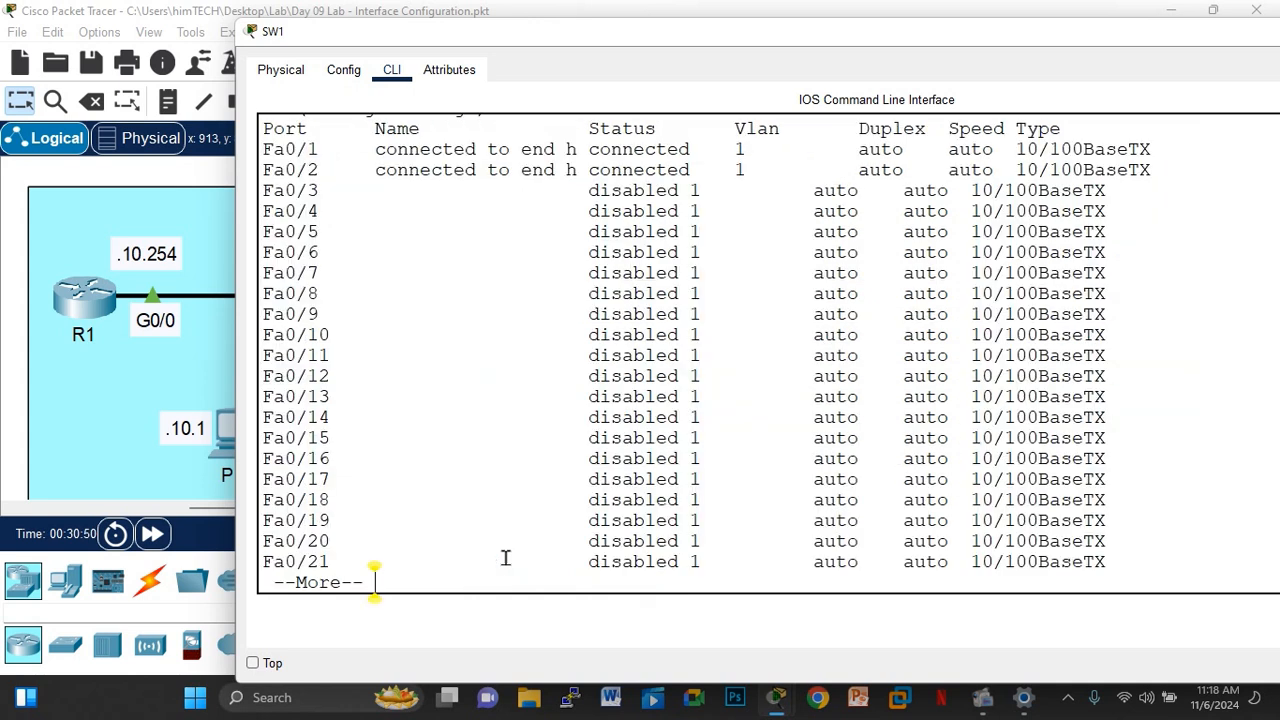
key("space")
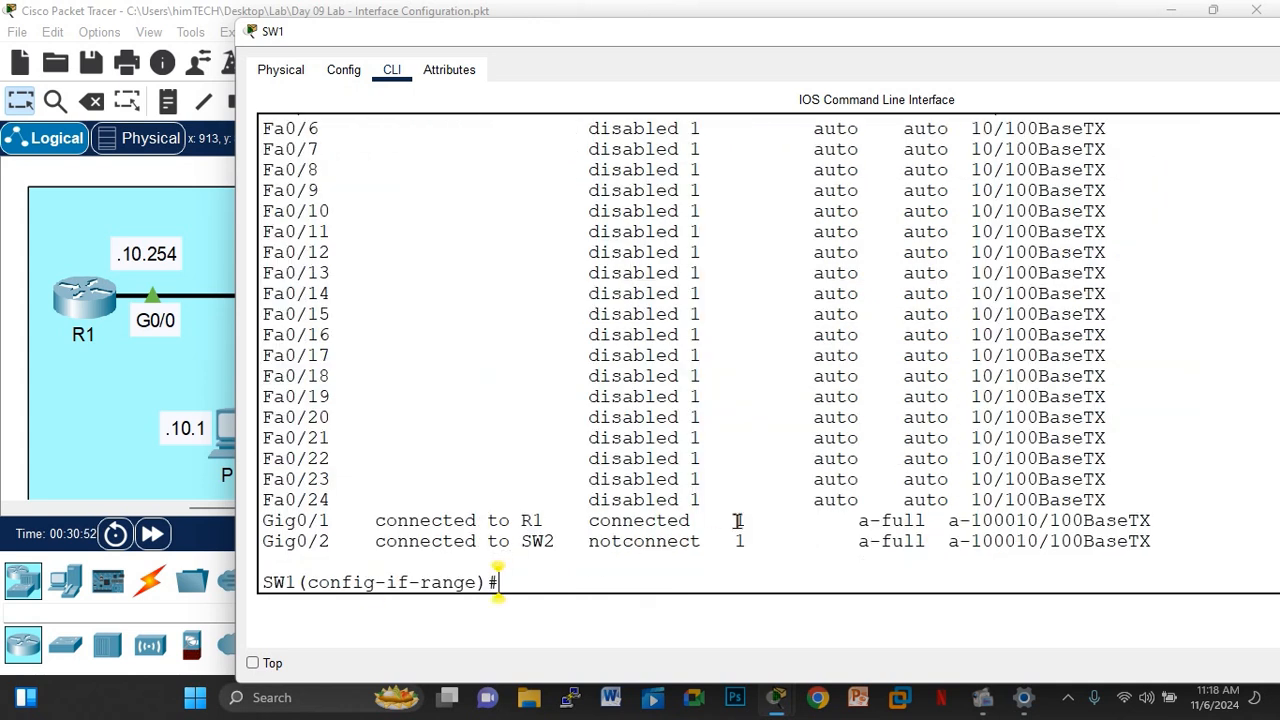
scroll(752, 502, "up", 4)
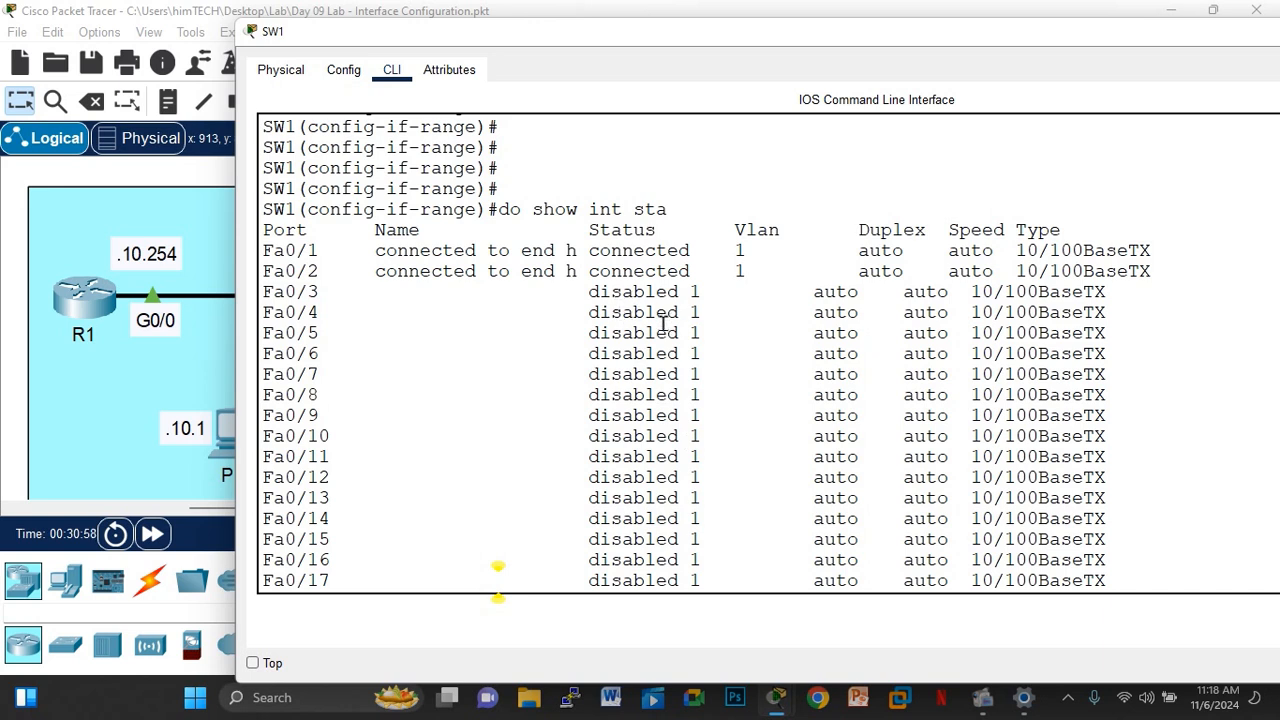
scroll(662, 322, "down", 3)
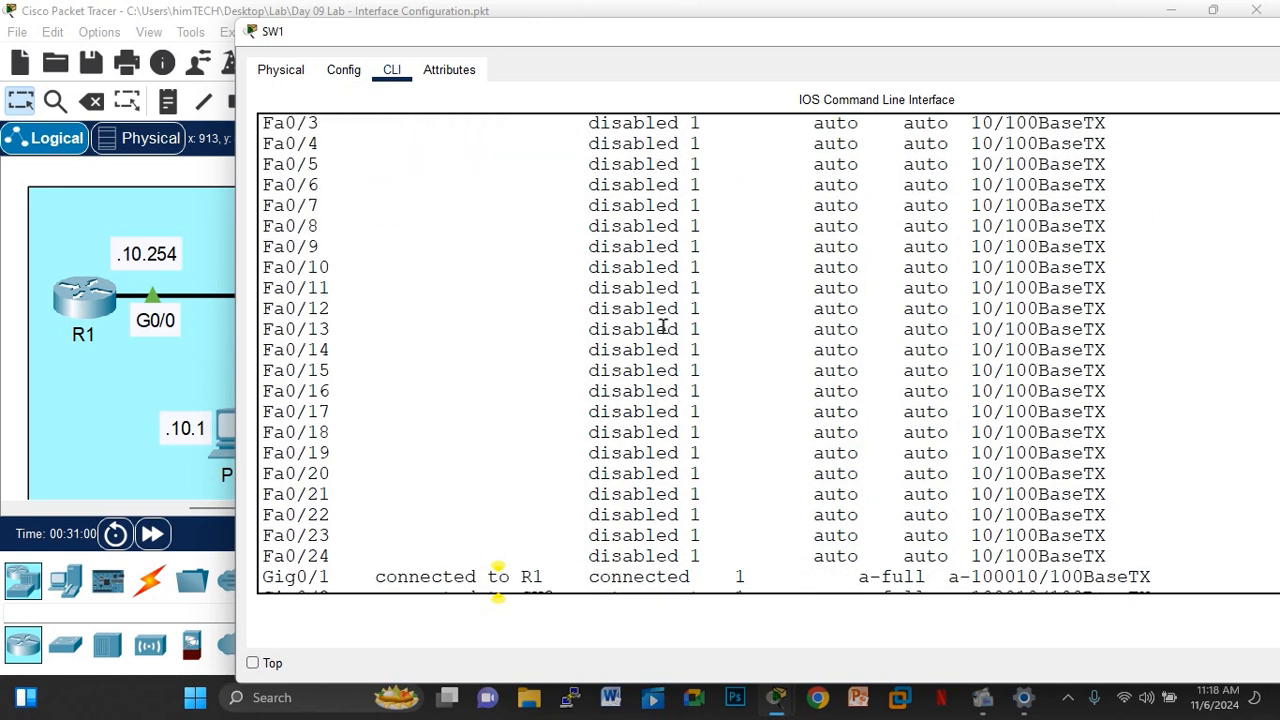
Step: Set the description of the selected range of disabled FastEthernet ports on SW1 to "not in use"
scroll(662, 325, "down", 1)
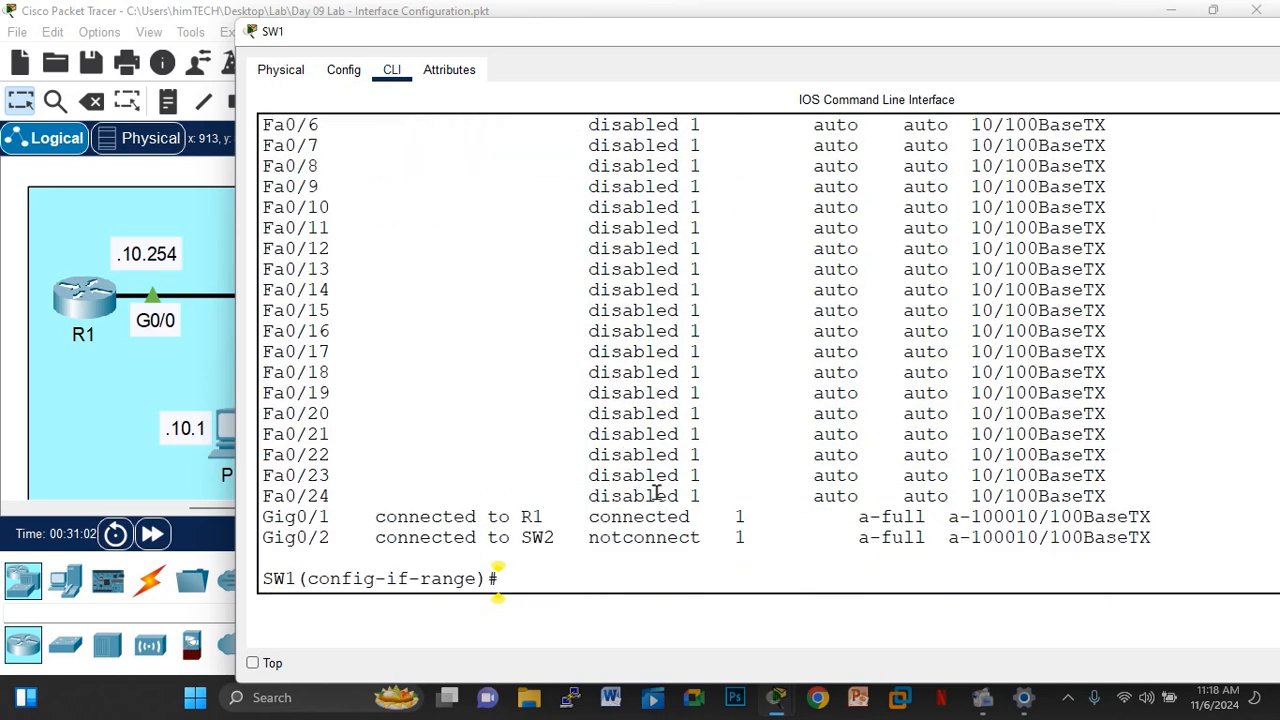
scroll(632, 511, "up", 5)
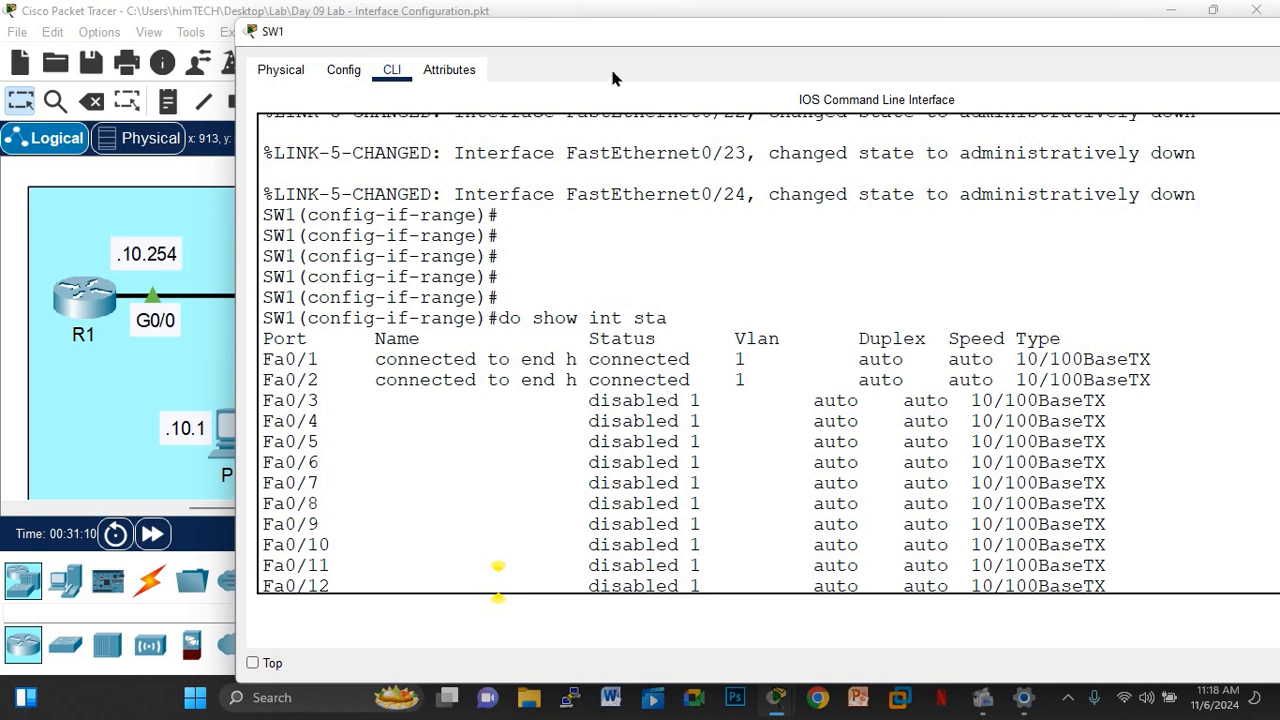
left_click_drag(612, 29, 990, 31)
scroll(827, 396, "down", 4)
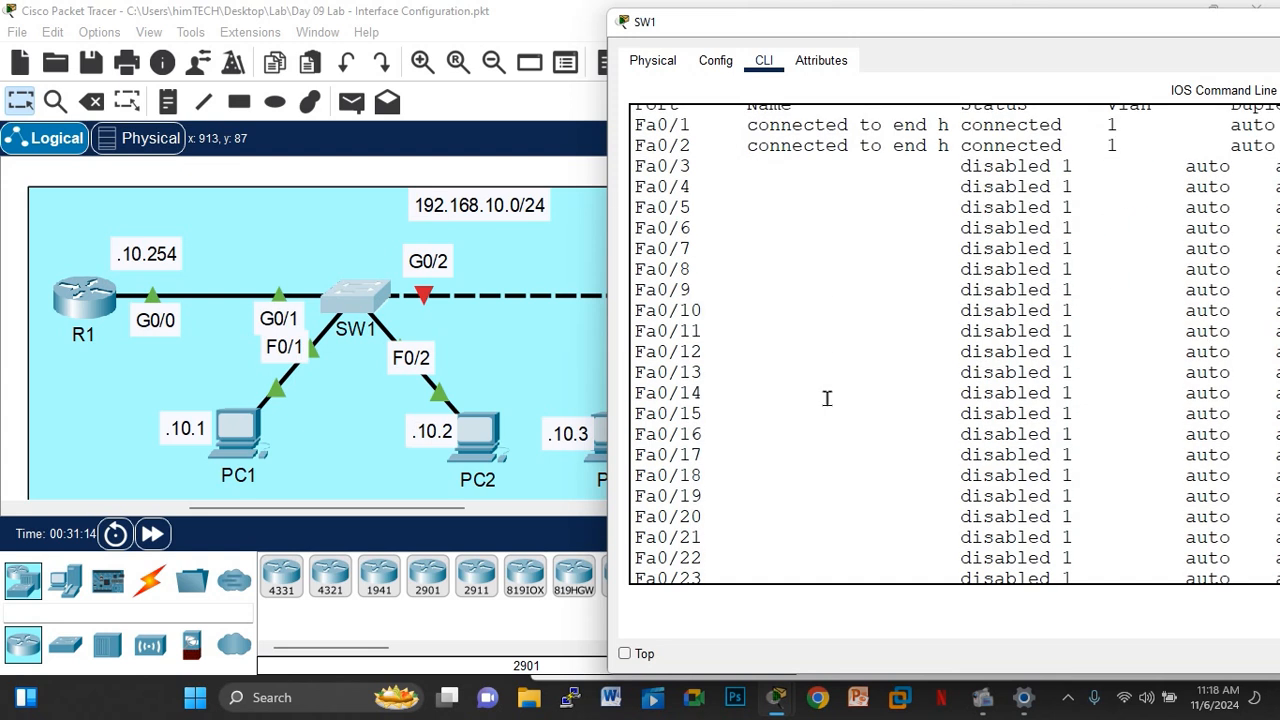
scroll(827, 398, "down", 2)
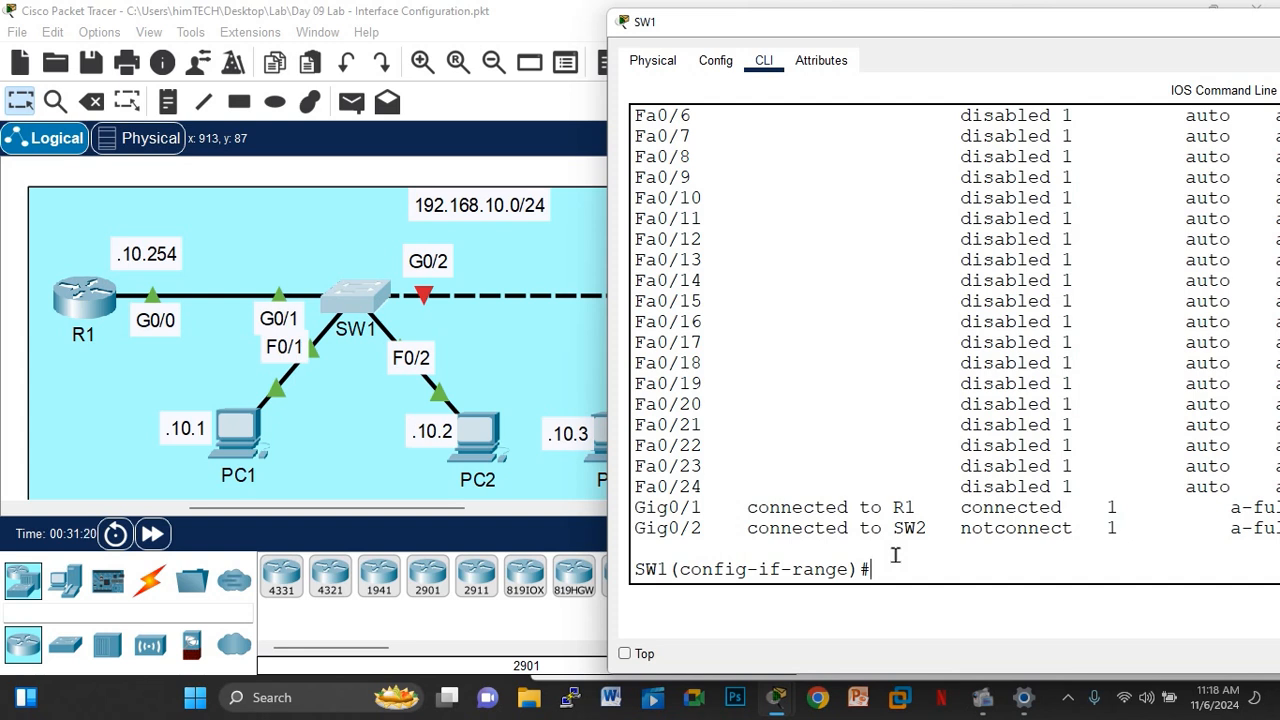
type("des")
key("Tab")
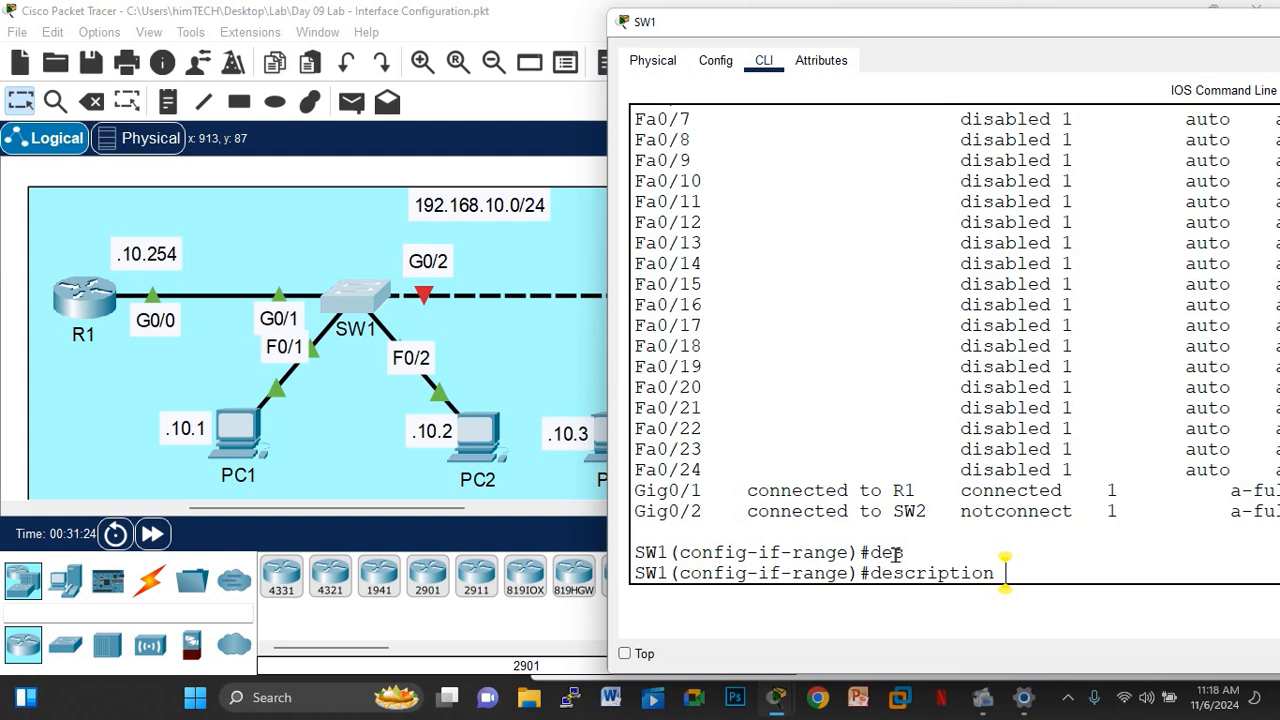
type("not in use")
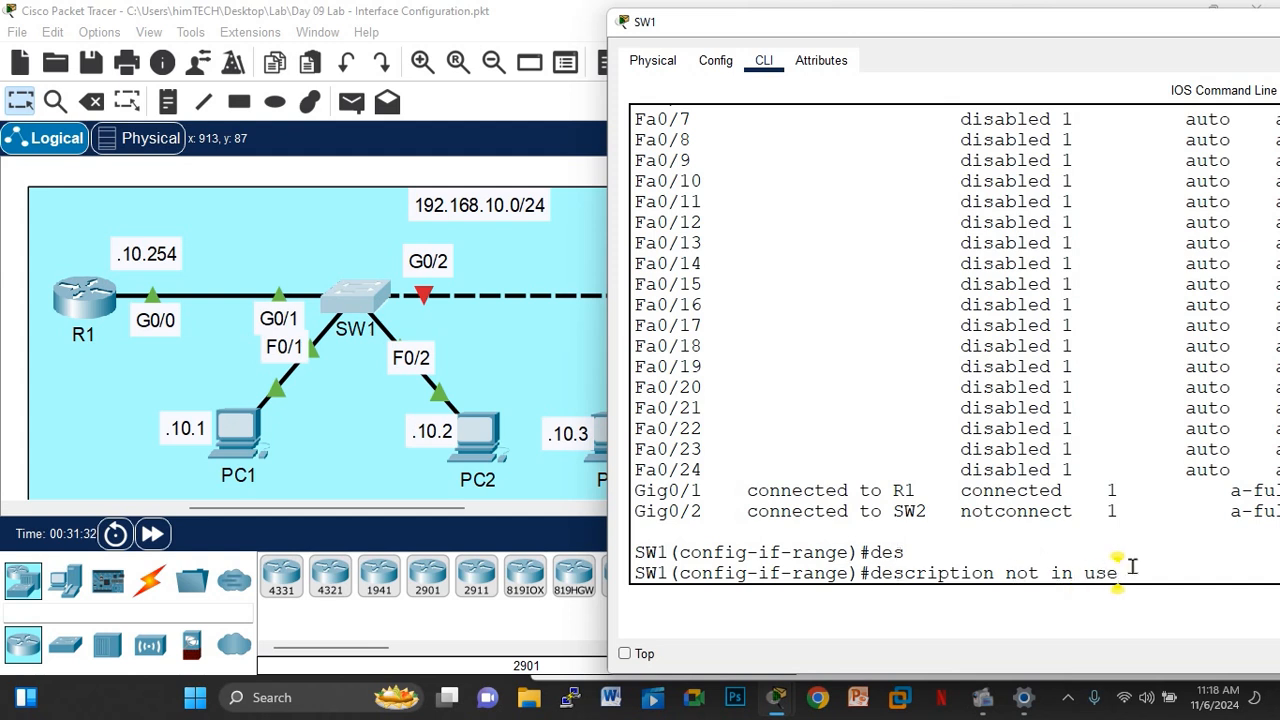
key("Return")
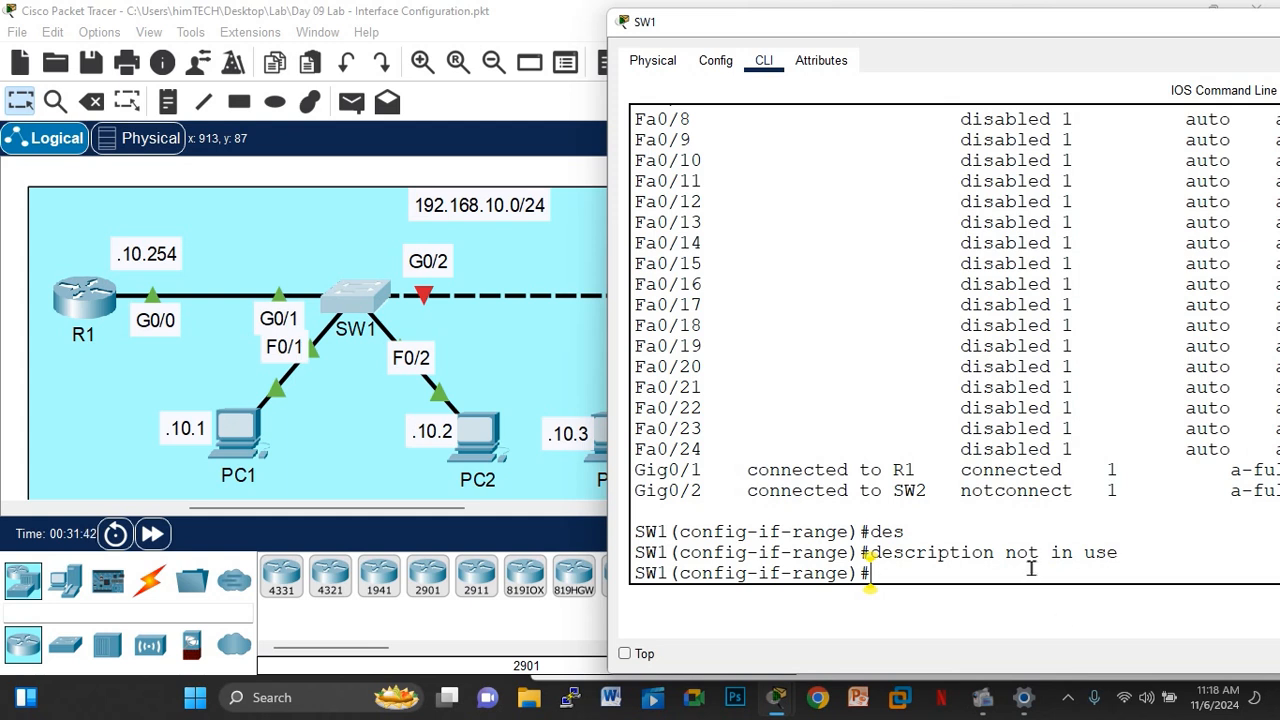
key("Return")
key("Return")
key("Return")
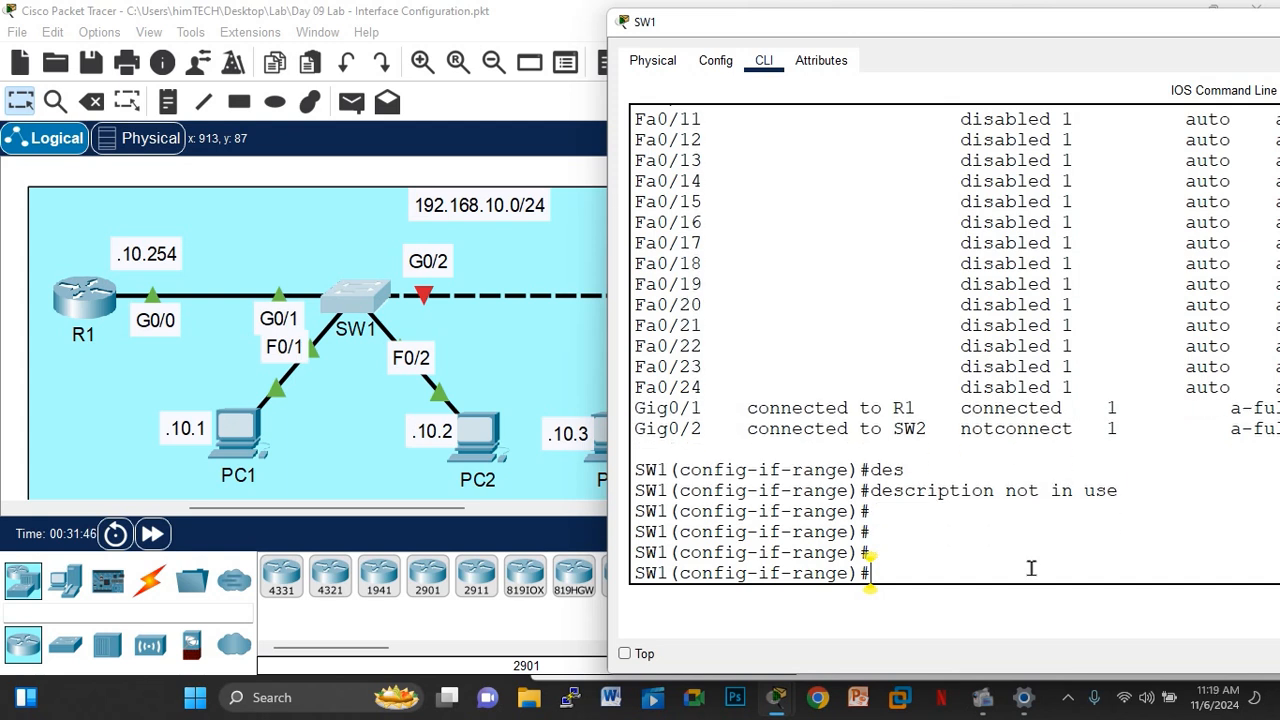
Step: End the configuration session on SW1 and return to the privileged EXEC prompt
type("end")
key("Return")
key("Return")
key("Return")
key("Return")
key("Return")
key("Return")
key("Return")
key("Return")
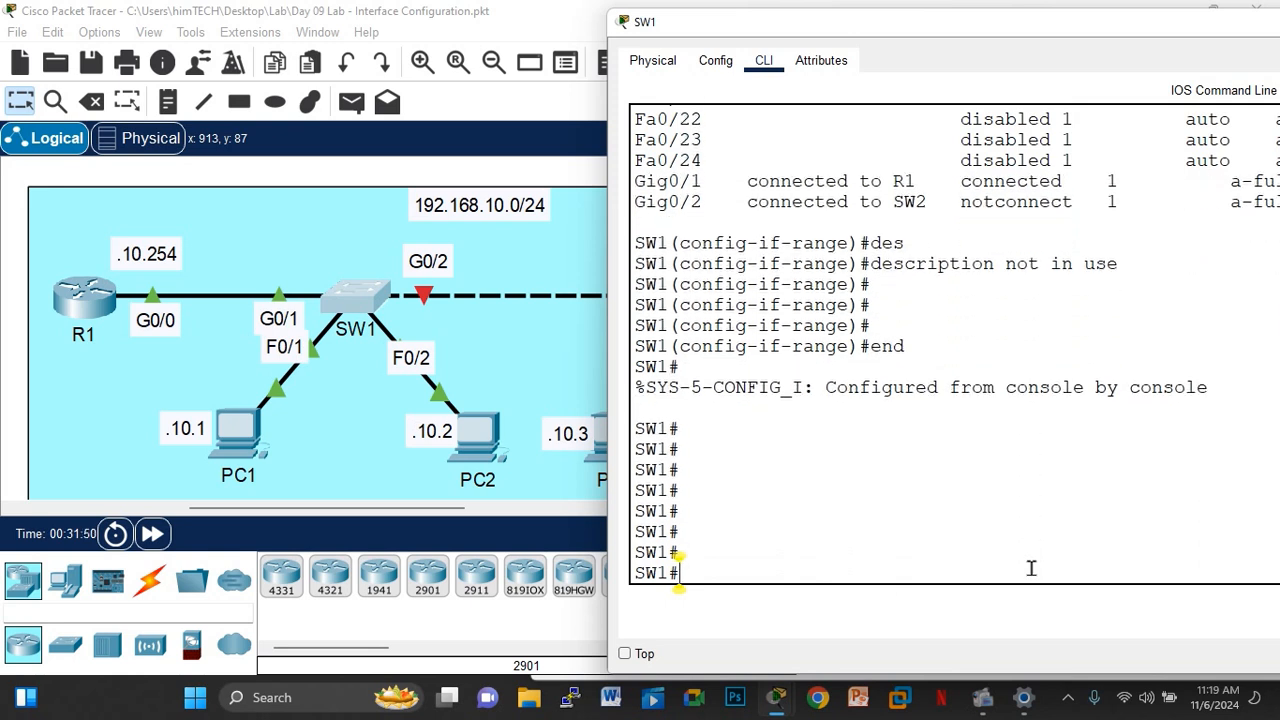
Step: Save SW1's running configuration with the wr command
type("wr")
key("Return")
key("Return")
key("Return")
key("Return")
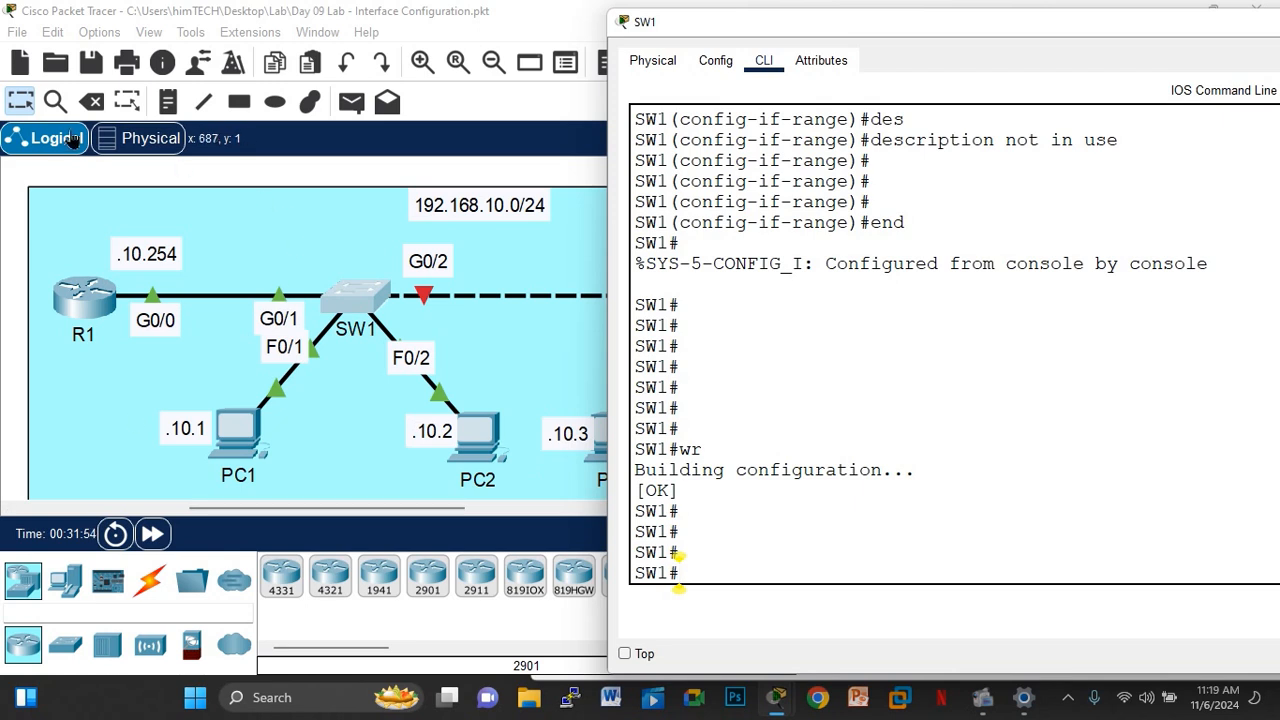
Step: Return to the topology, open the command-line interface of SW2 and bring up its user EXEC prompt
left_click(232, 195)
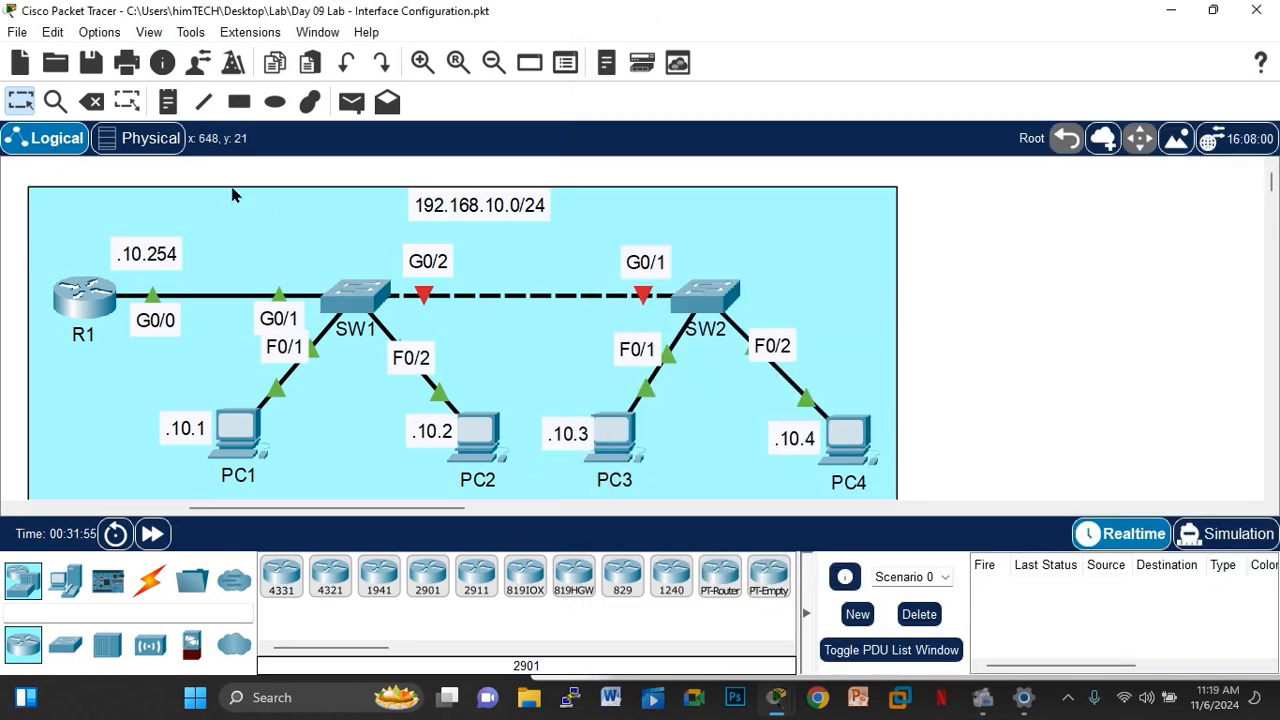
left_click(703, 303)
left_click_drag(559, 67, 480, 69)
left_click_drag(938, 295, 1268, 300)
left_click(438, 103)
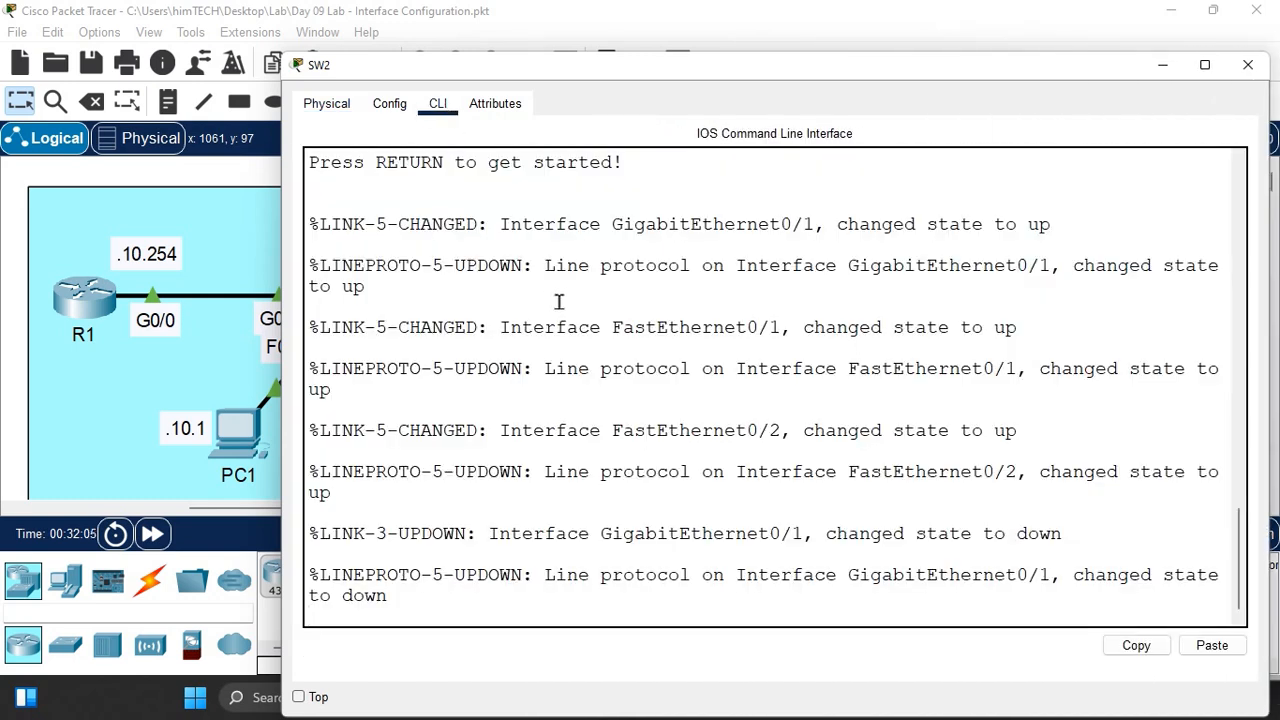
key("Return")
key("Return")
key("Return")
key("Return")
key("Return")
key("Return")
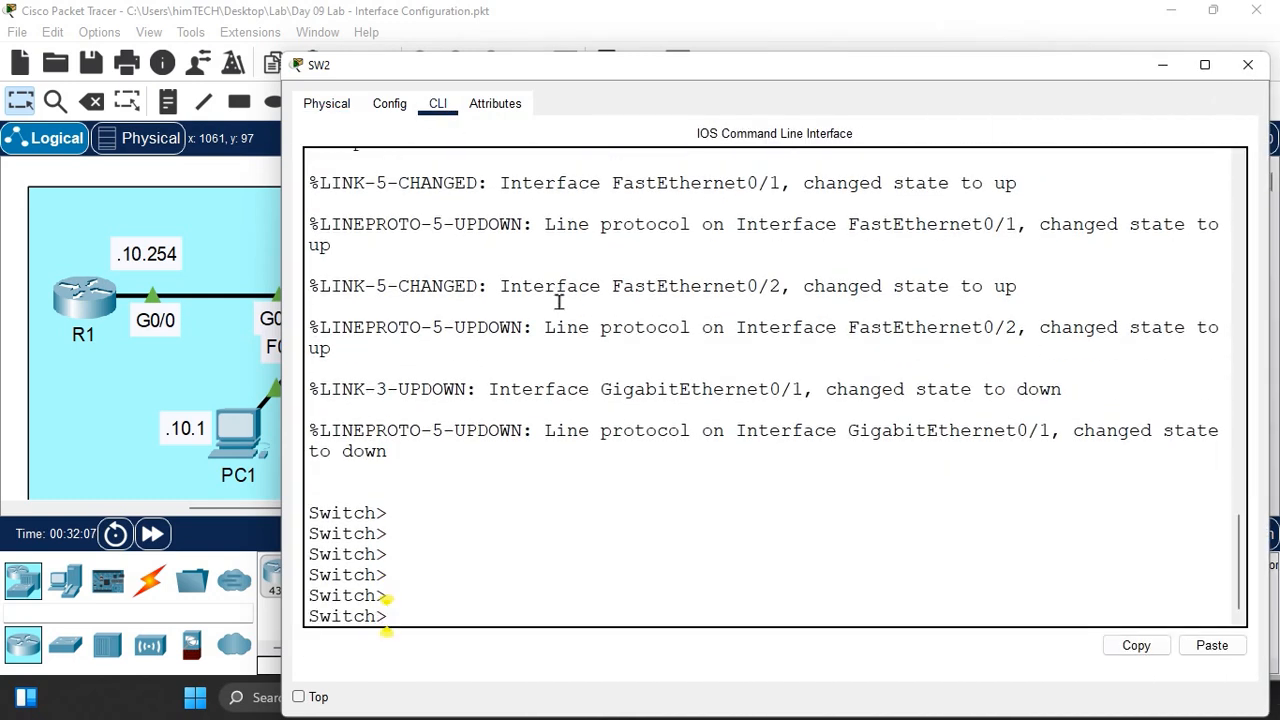
Step: Enable privileged mode on the second switch and enter global configuration mode with conf t
type("en")
key("Tab")
key("Return")
type("conf t")
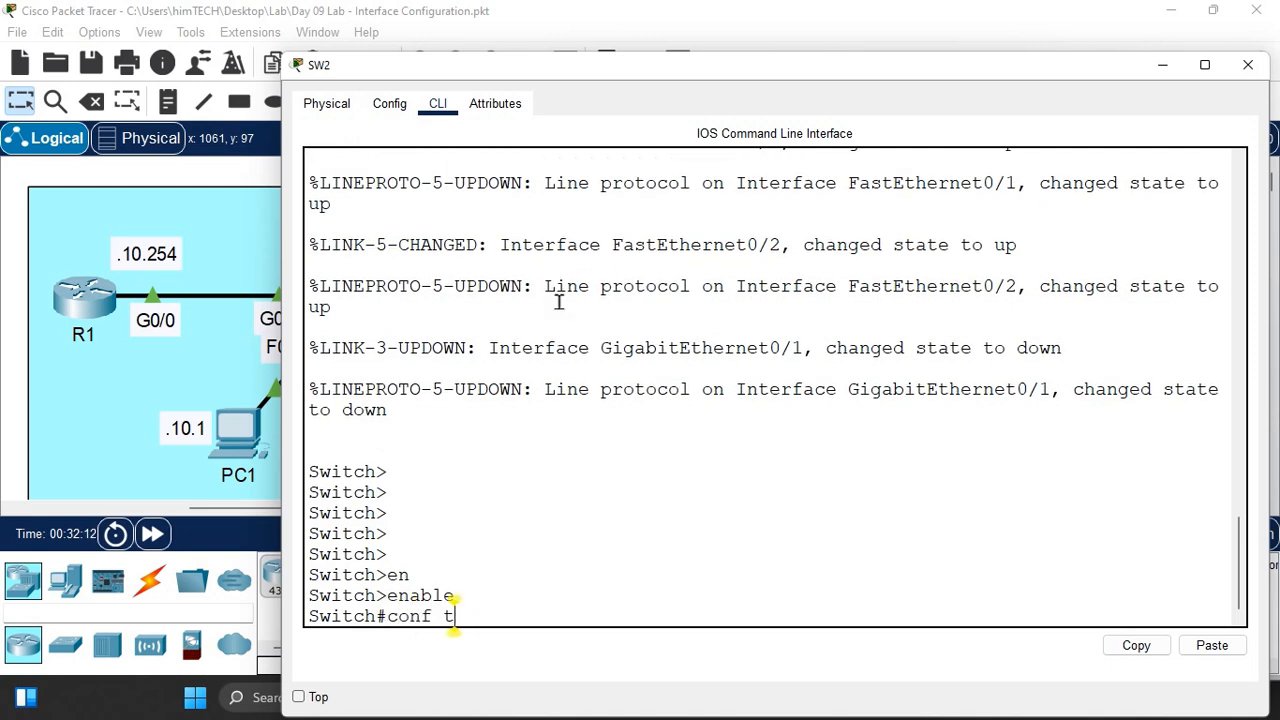
key("Return")
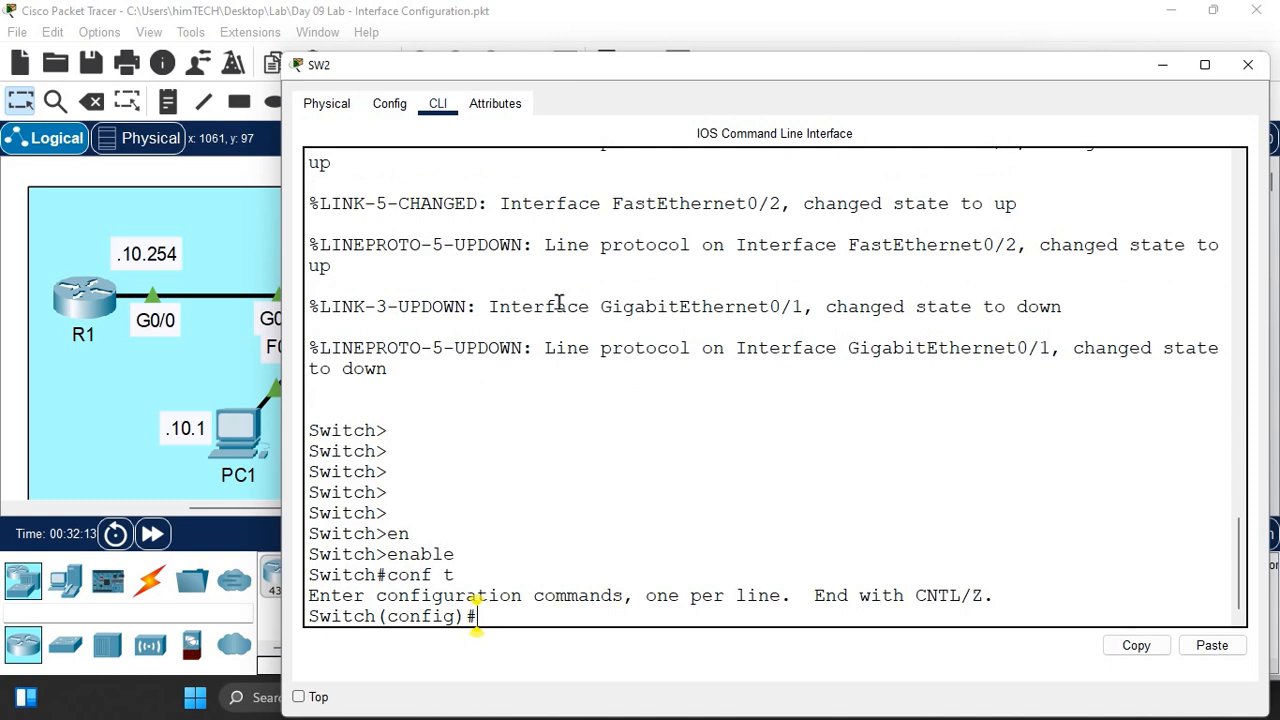
Step: Set the second switch's hostname to SW2
type("ho")
key("Tab")
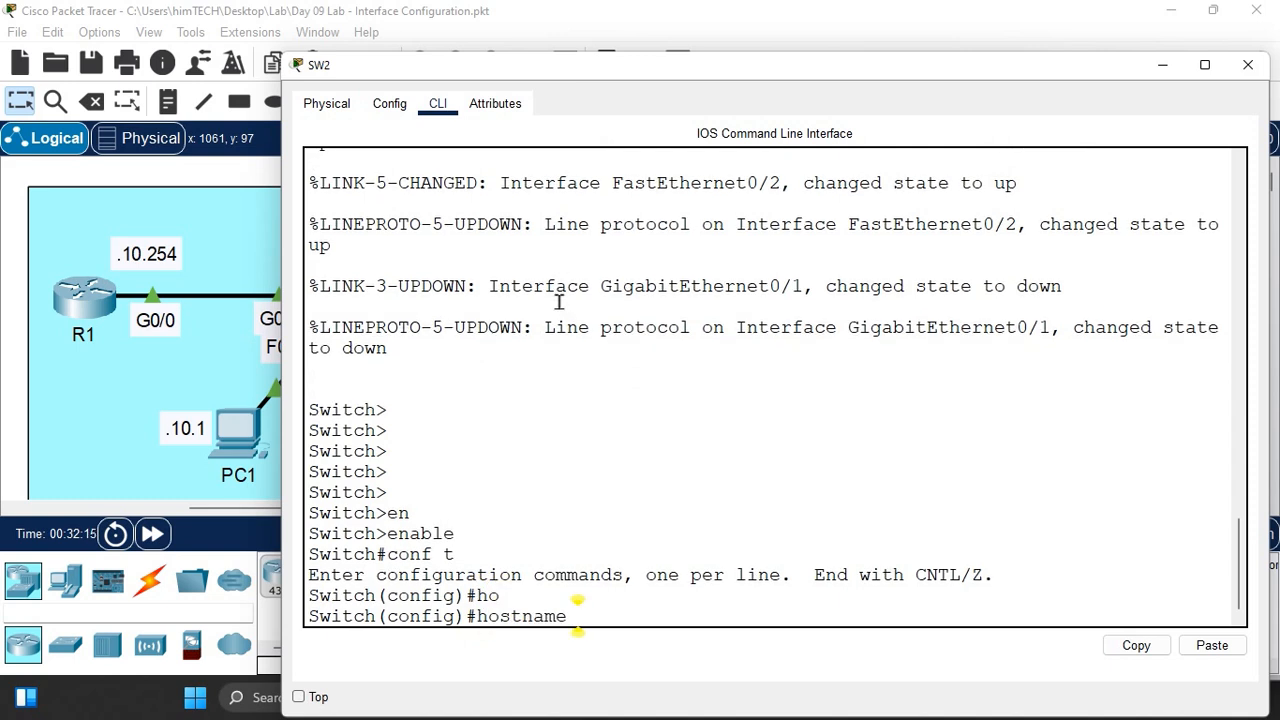
type("SW2")
key("Return")
key("Return")
key("Return")
key("Return")
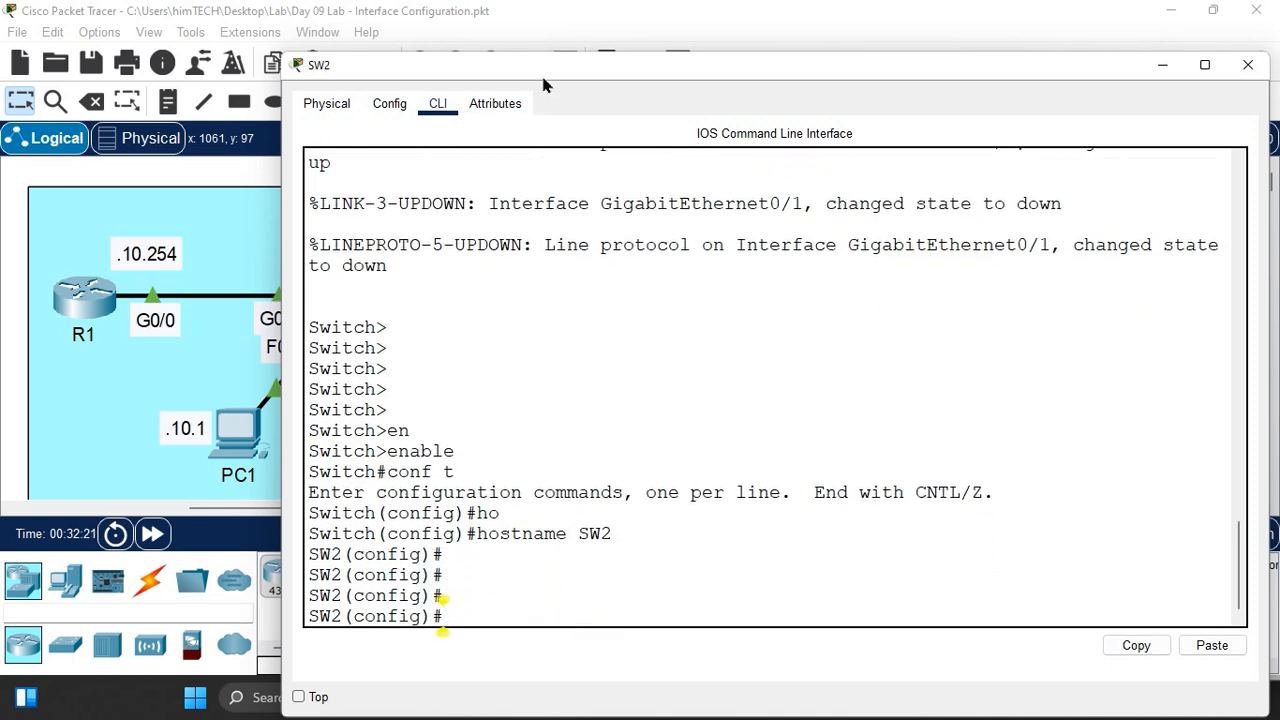
Step: Enter interface configuration mode for g0/1 on SW2
mouse_move(560, 59)
left_mouse_down()
mouse_move(551, 71)
mouse_move(907, 116)
mouse_move(1111, 116)
mouse_move(577, 74)
mouse_move(554, 58)
left_mouse_up()
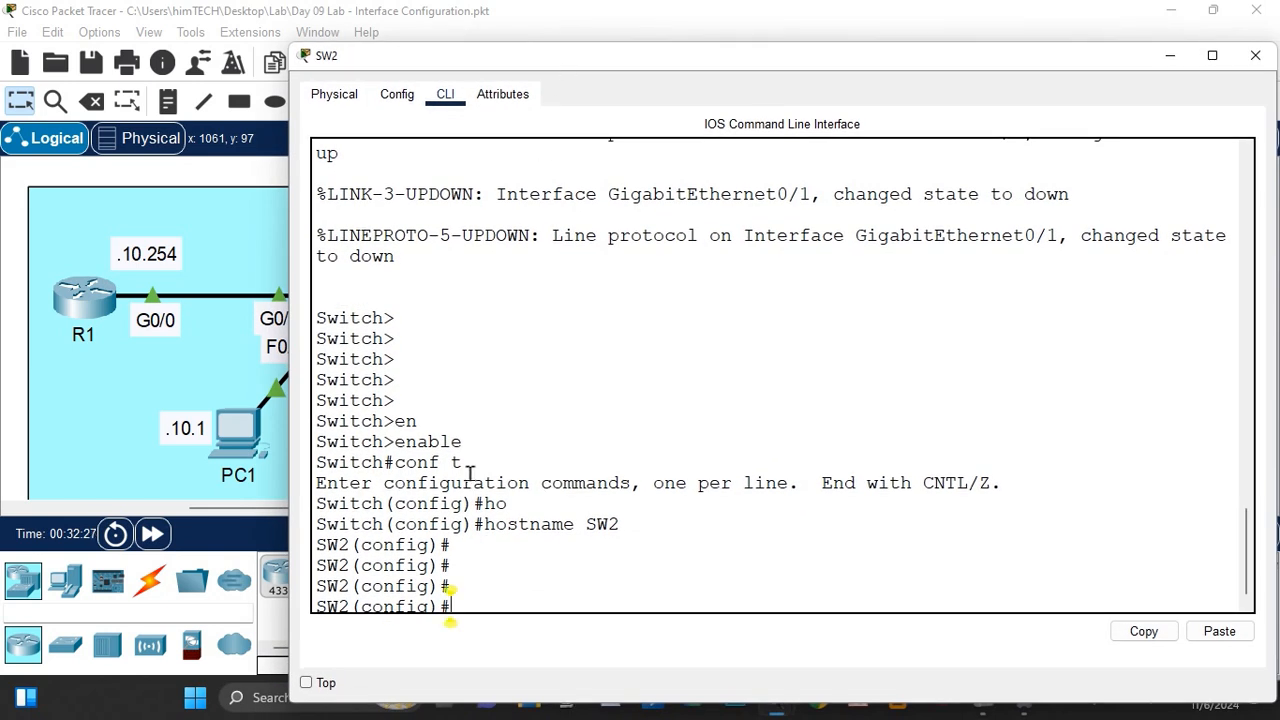
type("int g0")
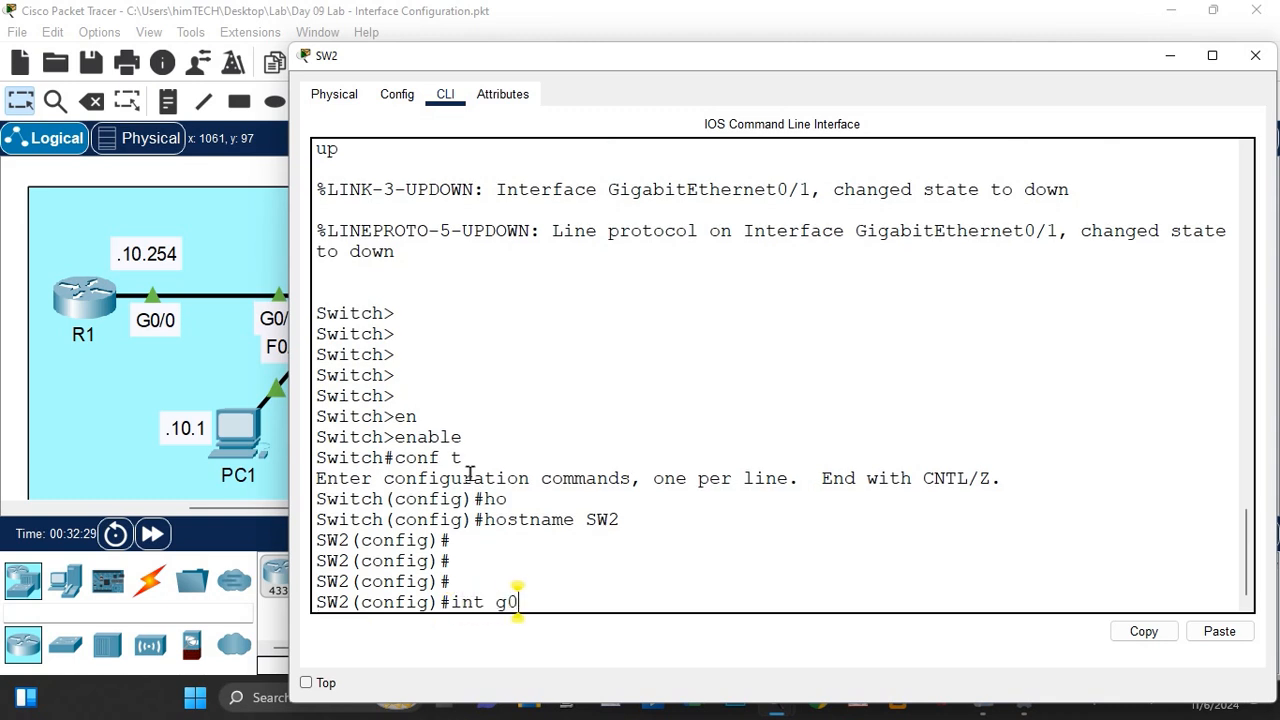
type("/1")
key("Return")
key("Return")
key("Return")
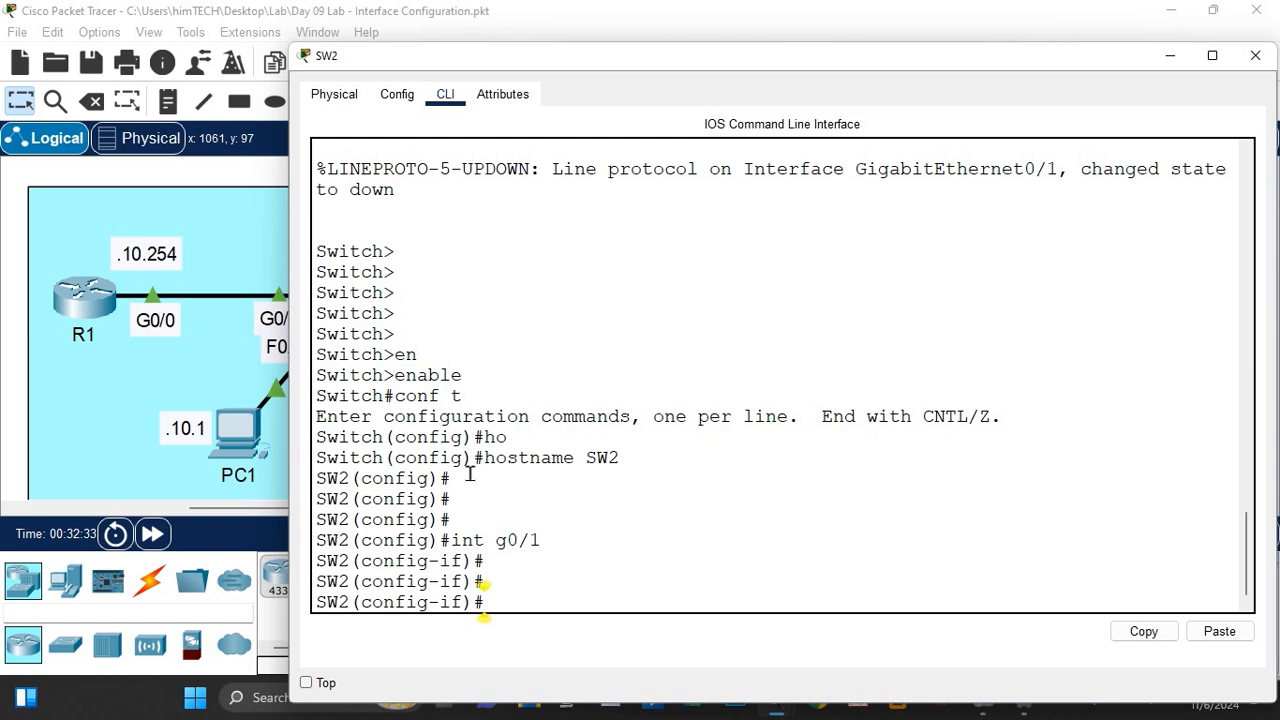
Step: Set the speed of SW2's g0/1 interface to 1000
type("sp")
key("Tab")
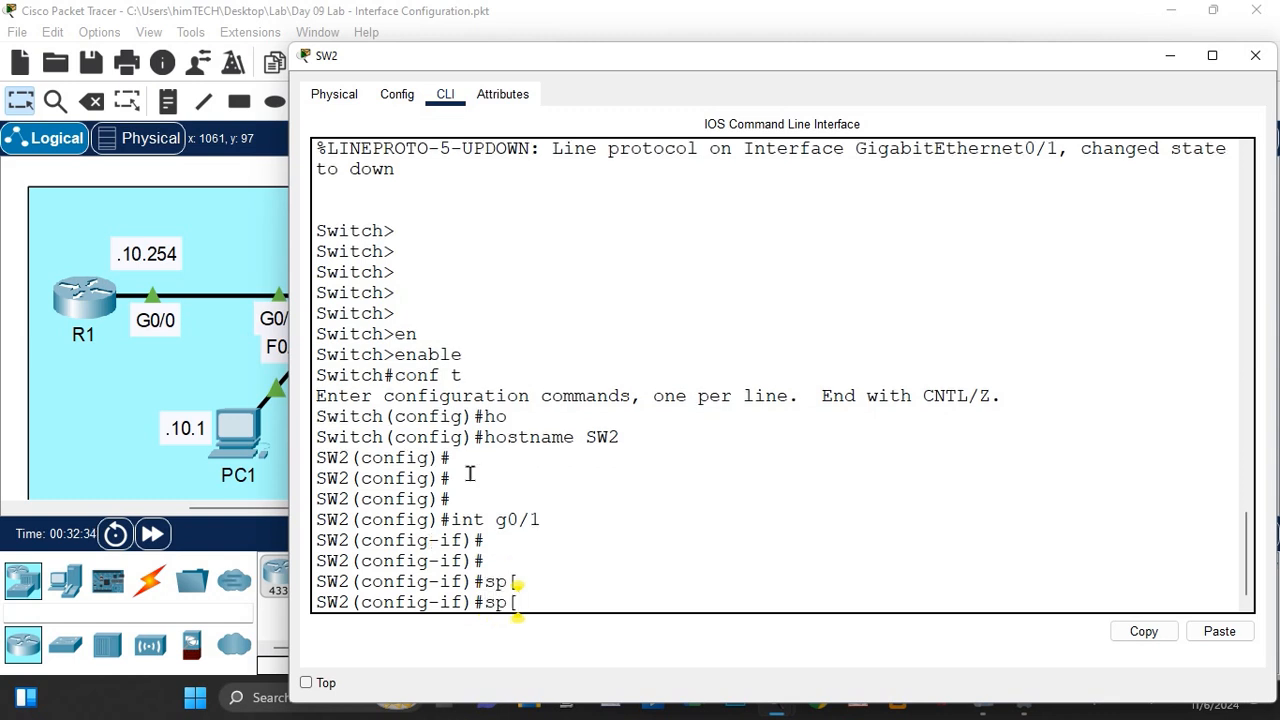
key("BackSpace")
key("Tab")
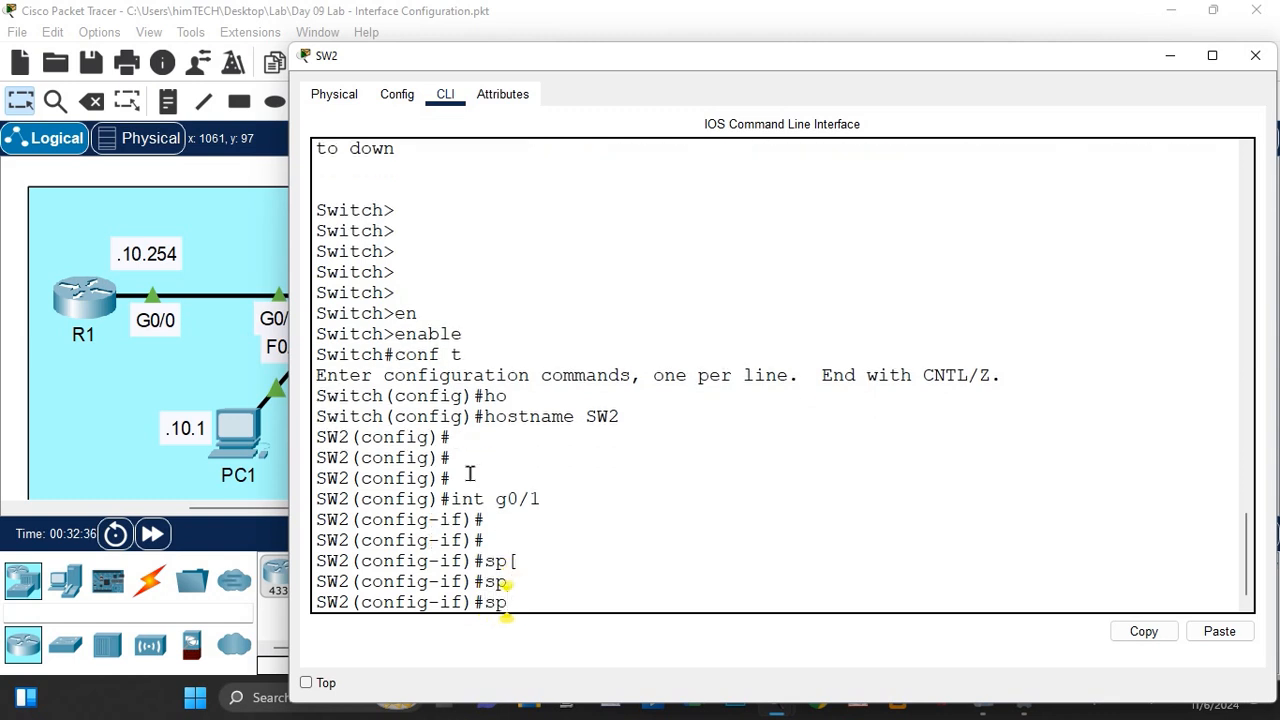
type("e")
key("Tab")
type("10")
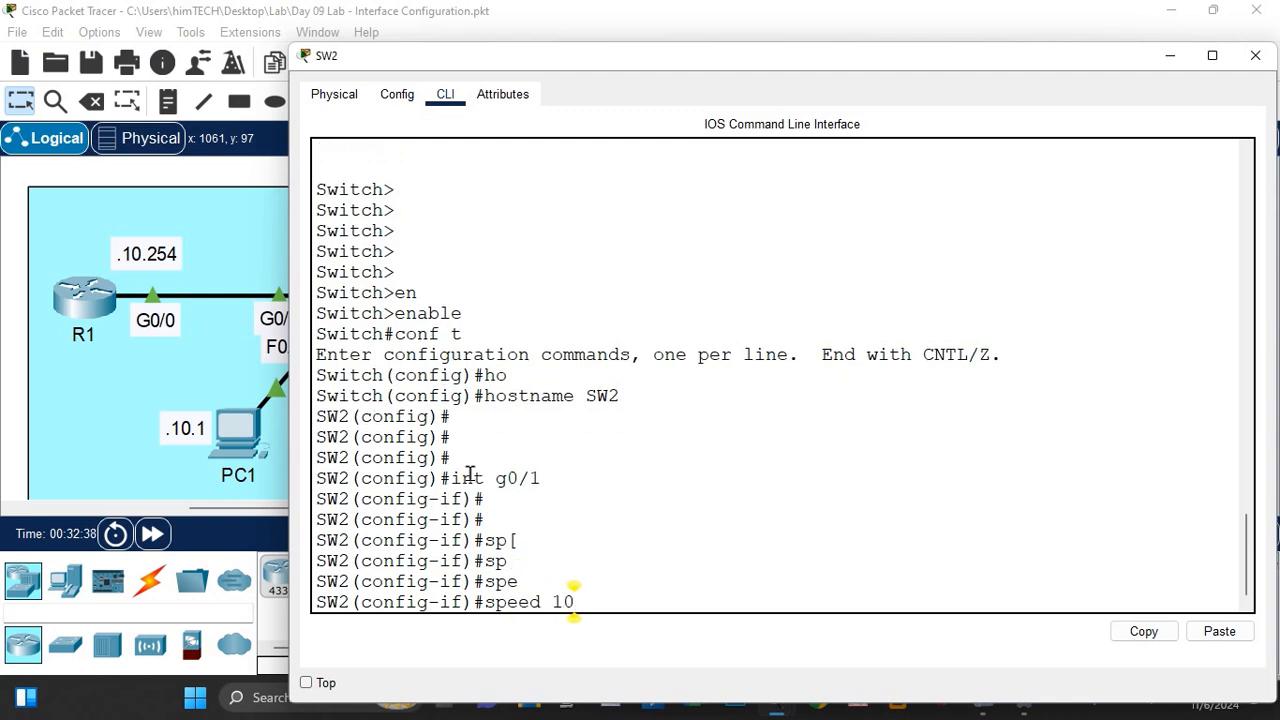
type("00")
key("Return")
Step: Set the duplex mode of SW2's g0/1 interface to full
type("du")
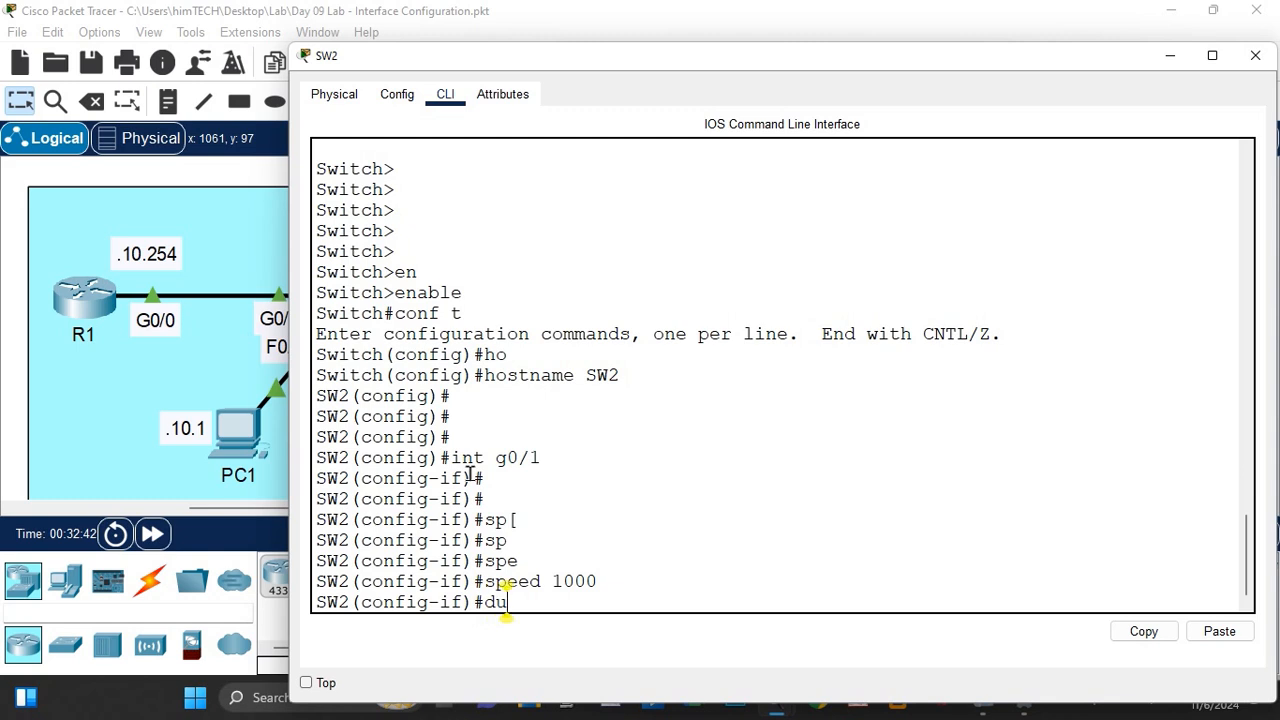
key("Tab")
type("f")
key("Tab")
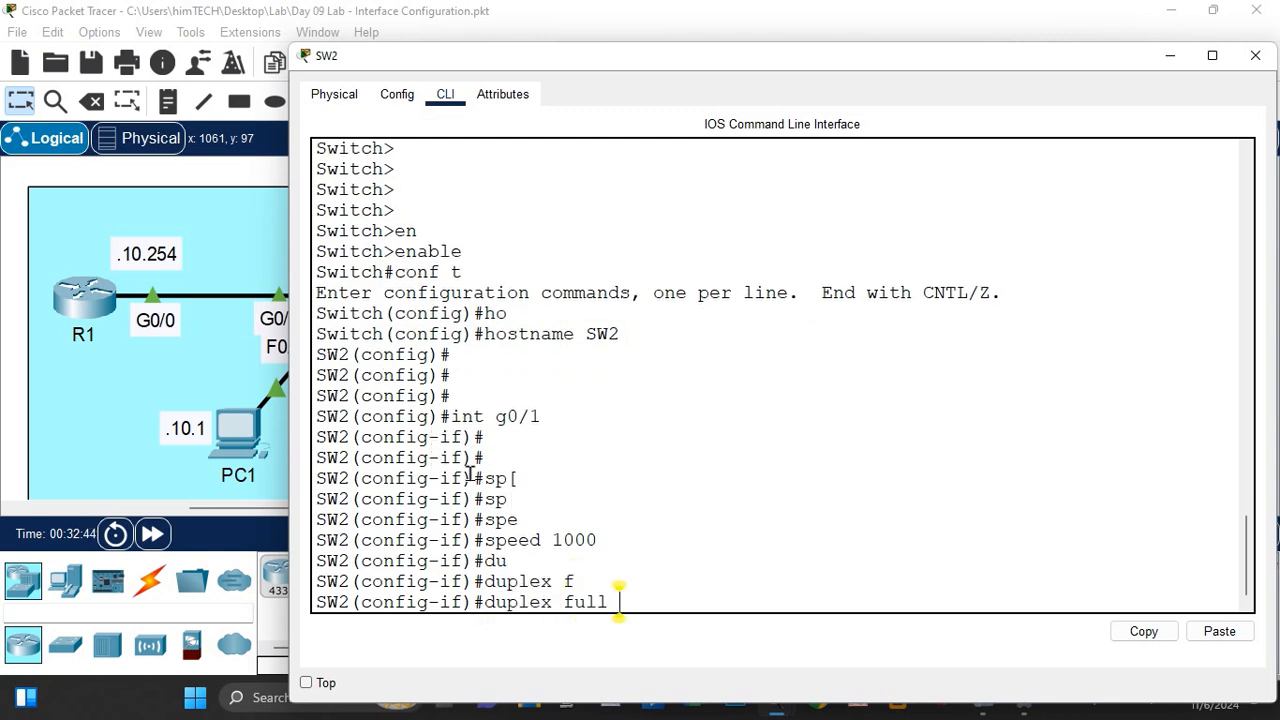
key("Return")
key("Return")
key("Return")
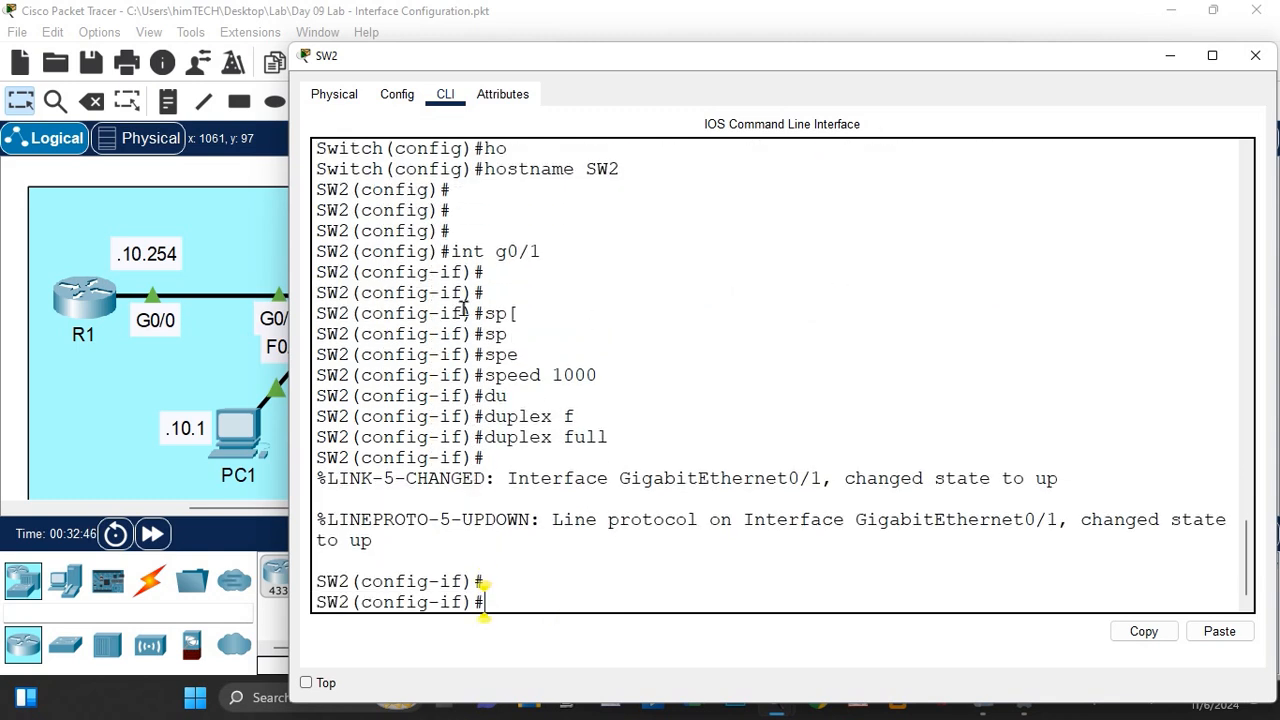
Step: Give SW2's g0/1 interface the description "connected to SW1"
left_click_drag(579, 59, 640, 62)
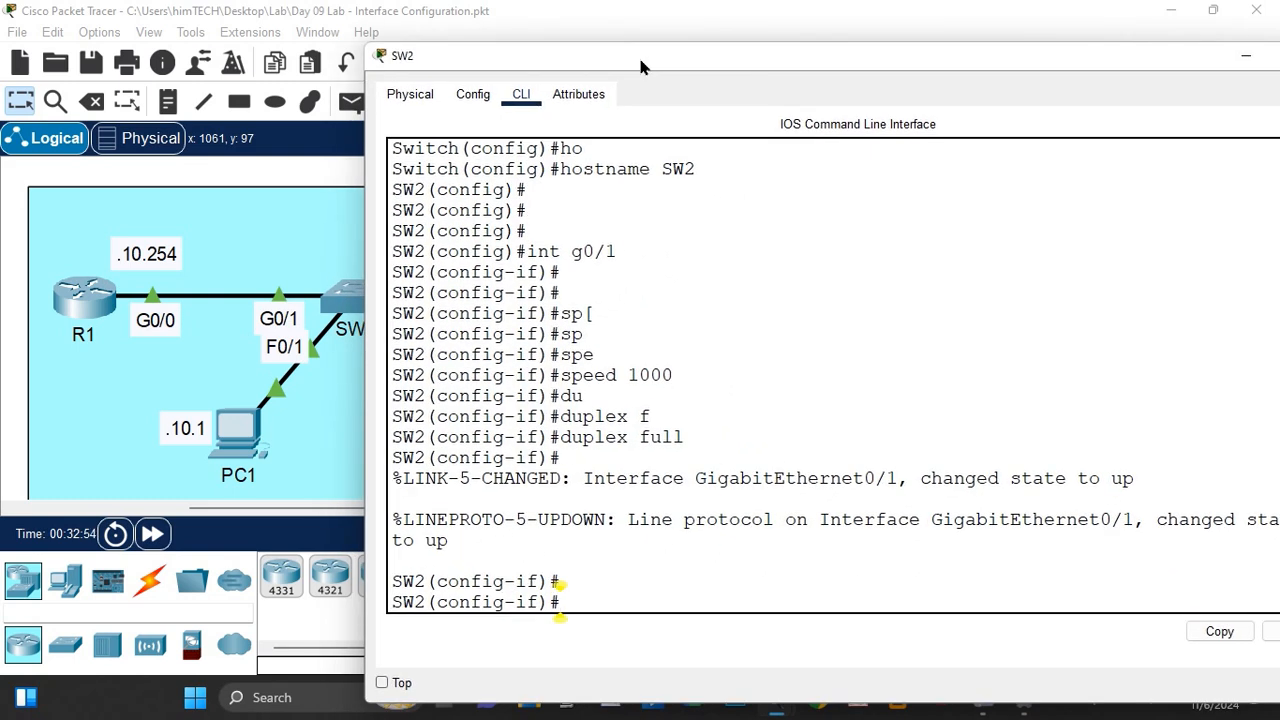
type("des")
key("Tab")
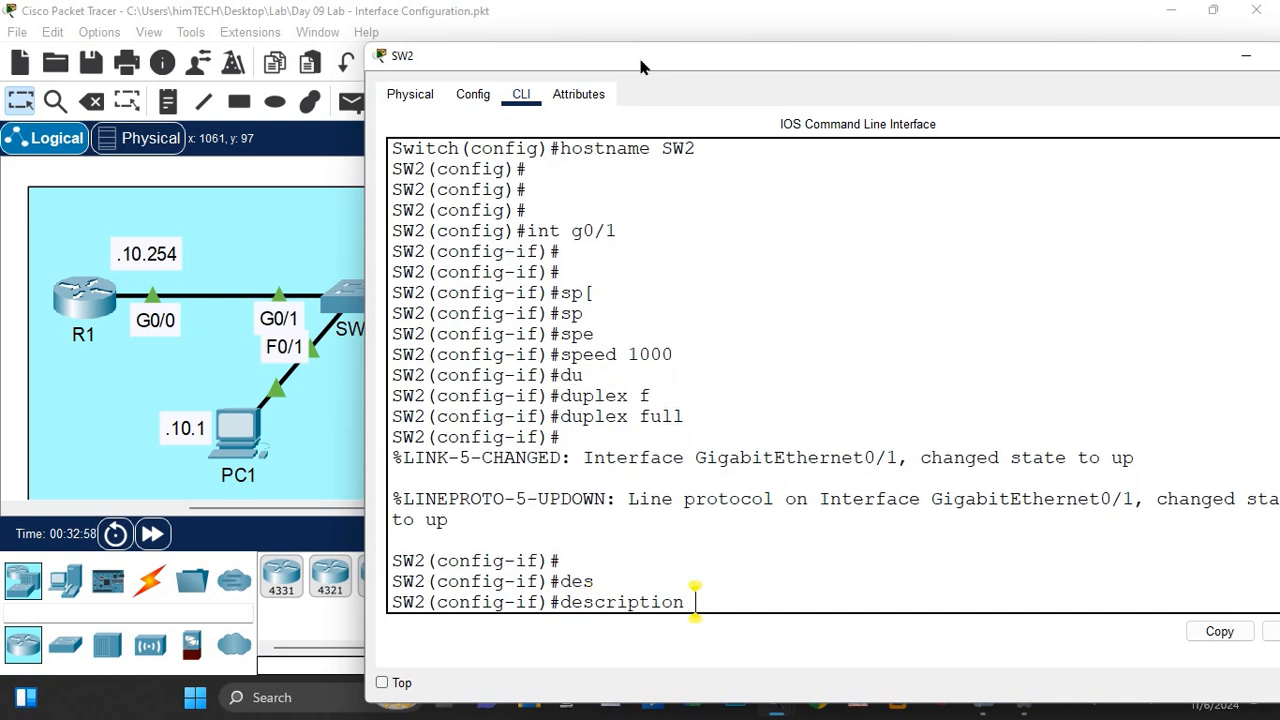
type("conne")
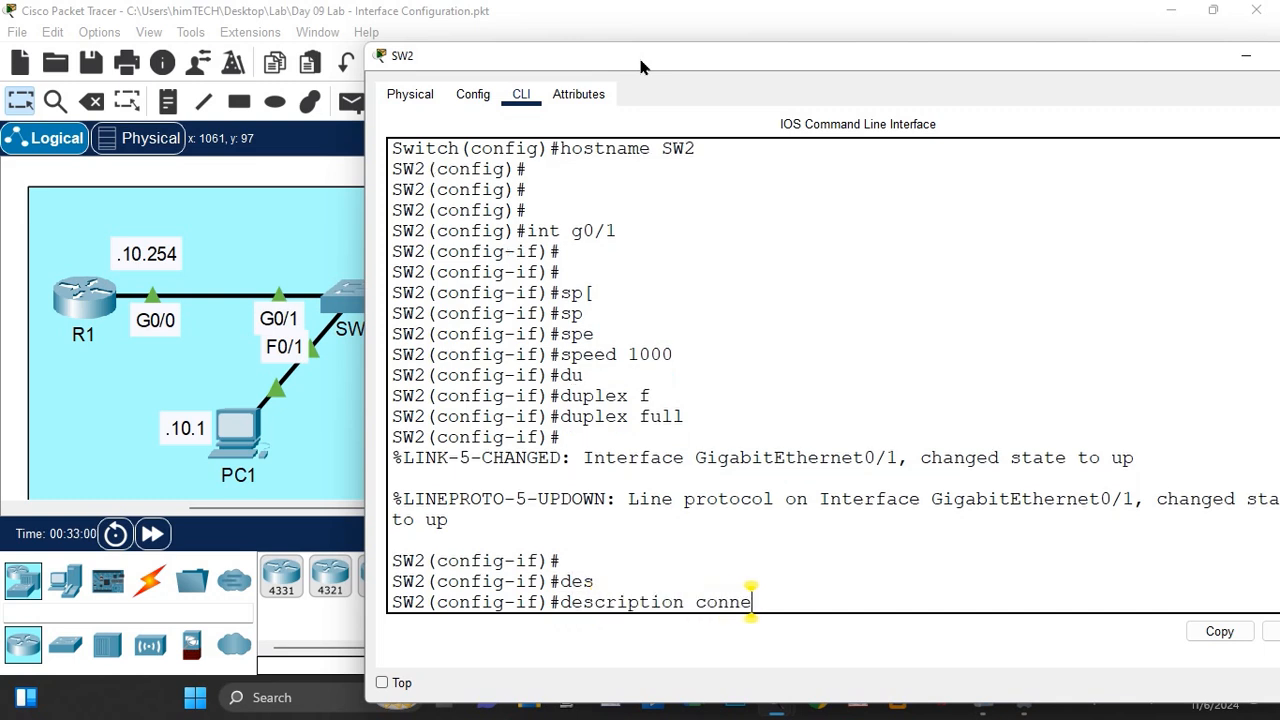
type("cted")
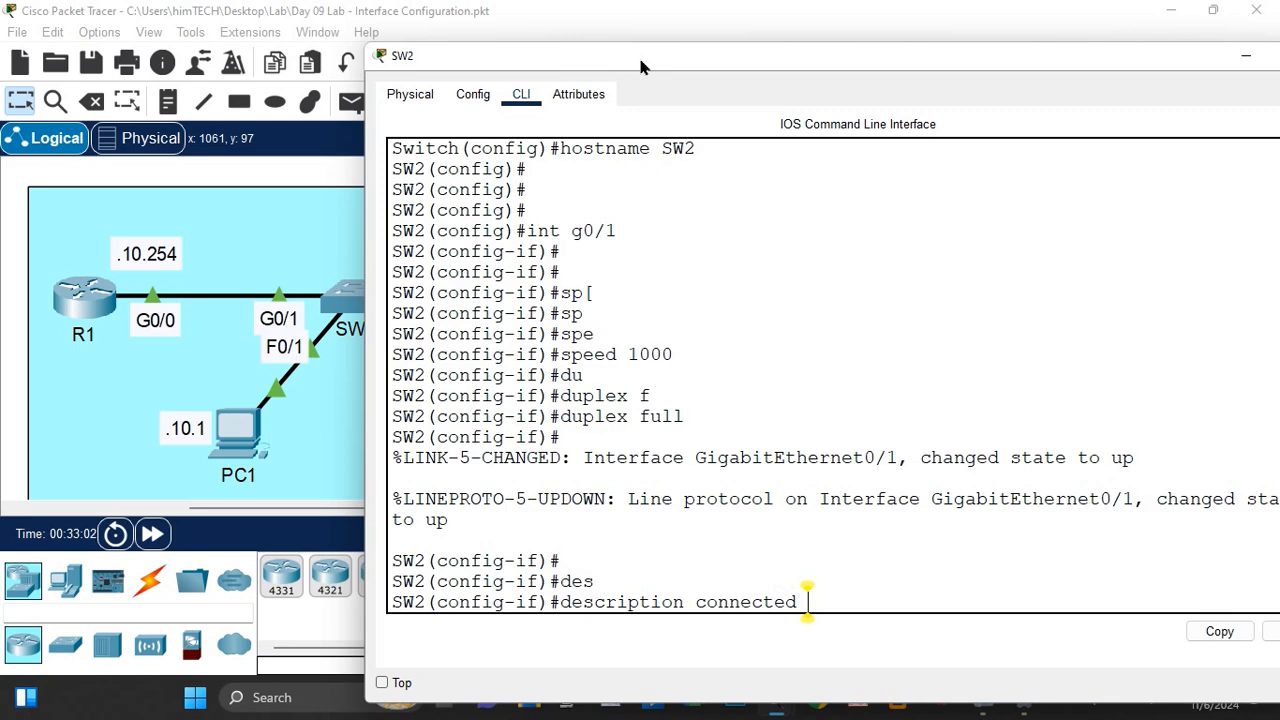
type(" to SW1")
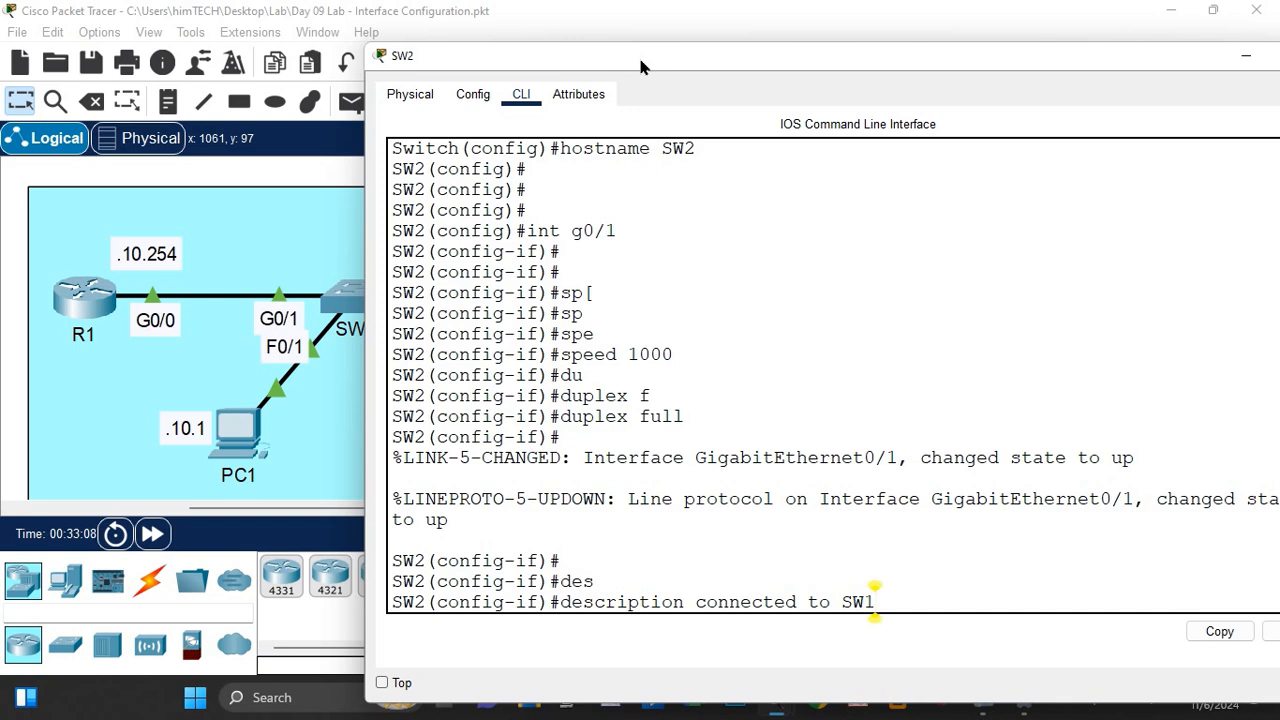
key("Return")
key("Return")
key("Return")
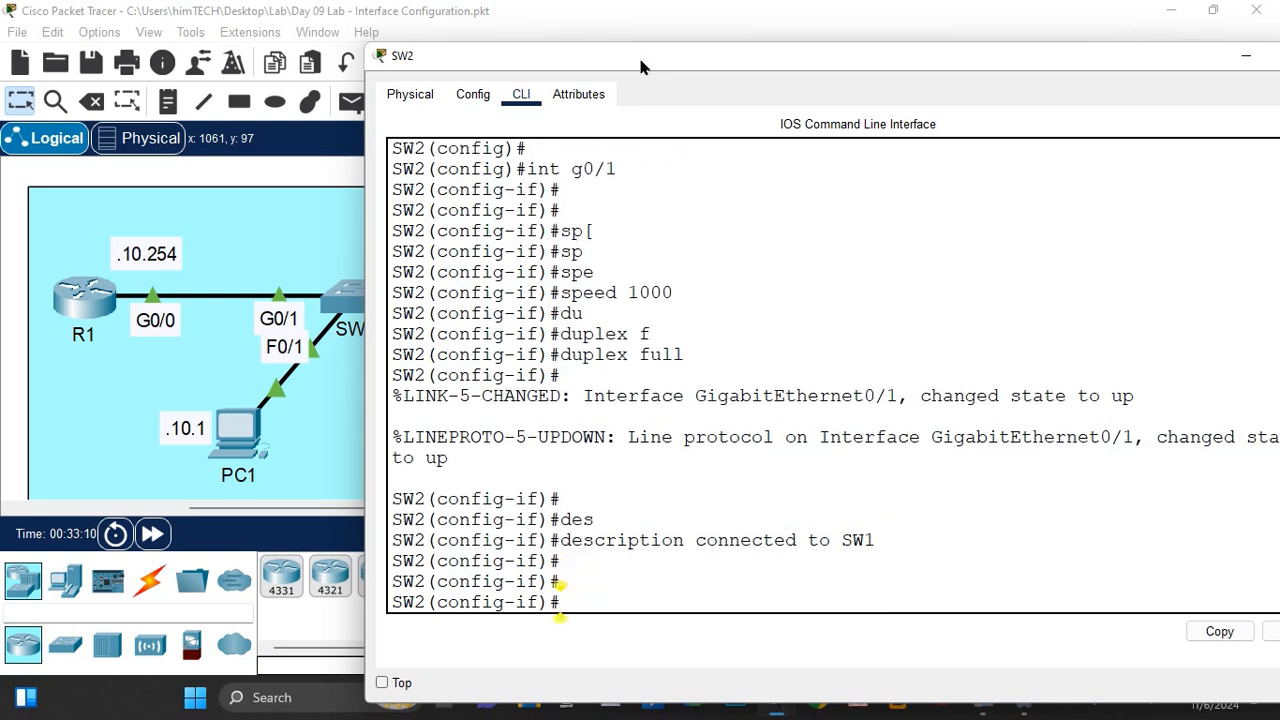
Step: Uncover the link between the switches in the topology and exit g0/1 to SW2's global configuration mode
left_click_drag(640, 66, 1094, 64)
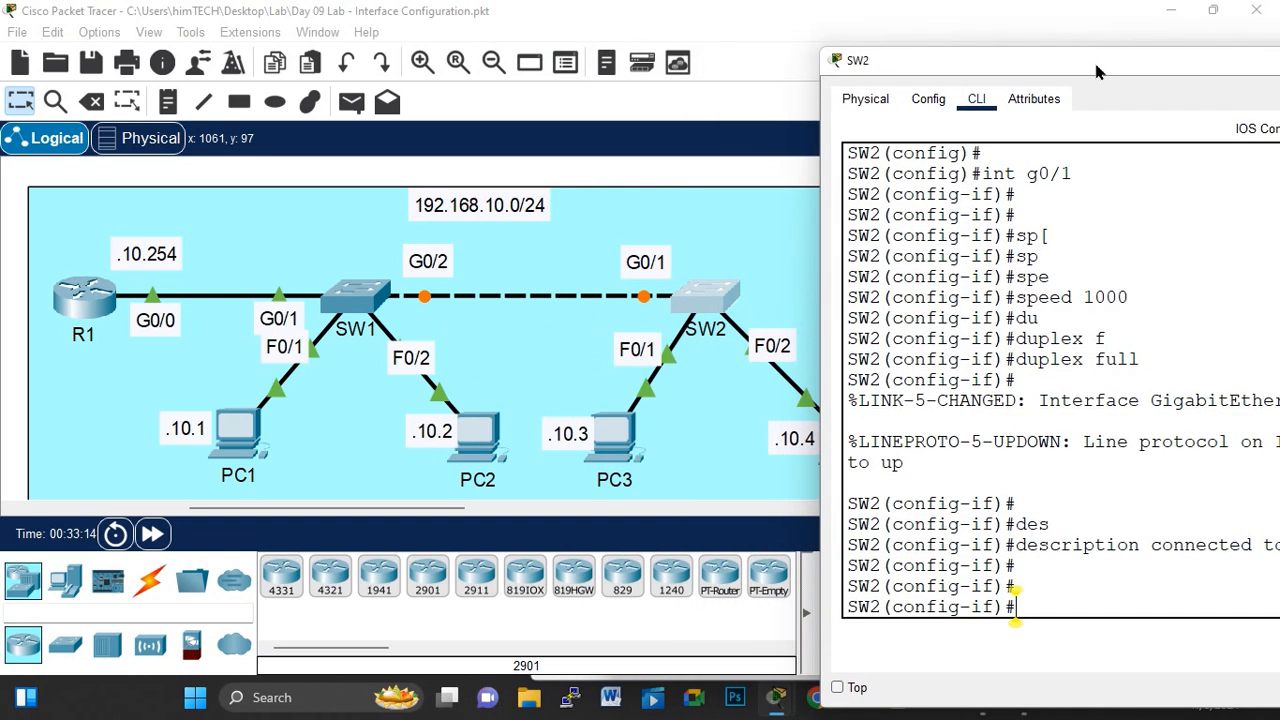
type("E")
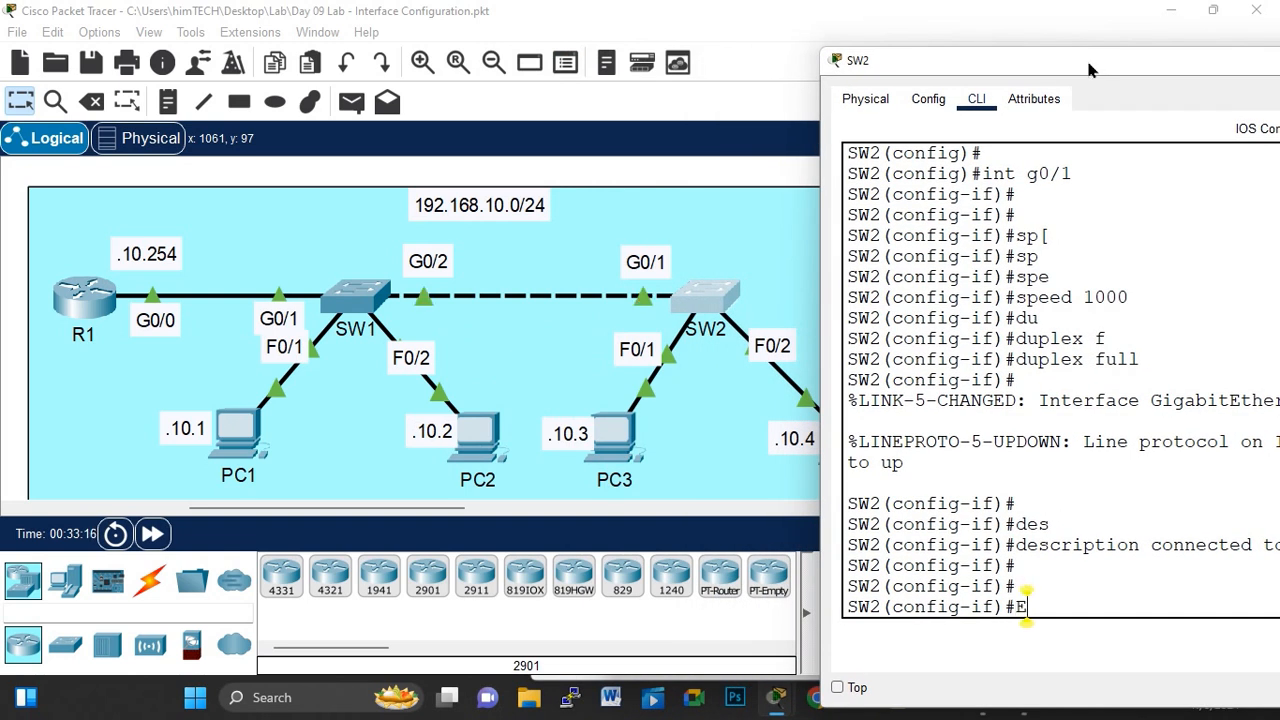
type("XIT")
key("Return")
key("Return")
key("Return")
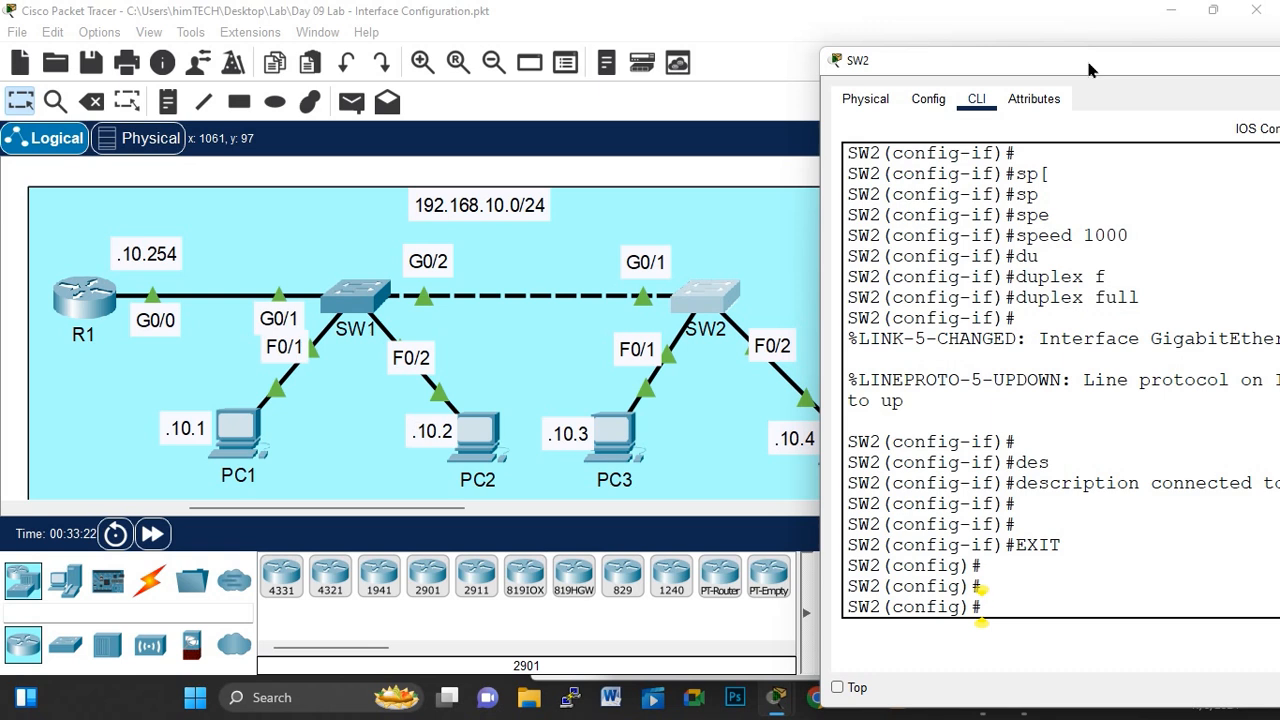
Step: Enter range configuration mode for SW2's interfaces f0/1-2
type("INT ")
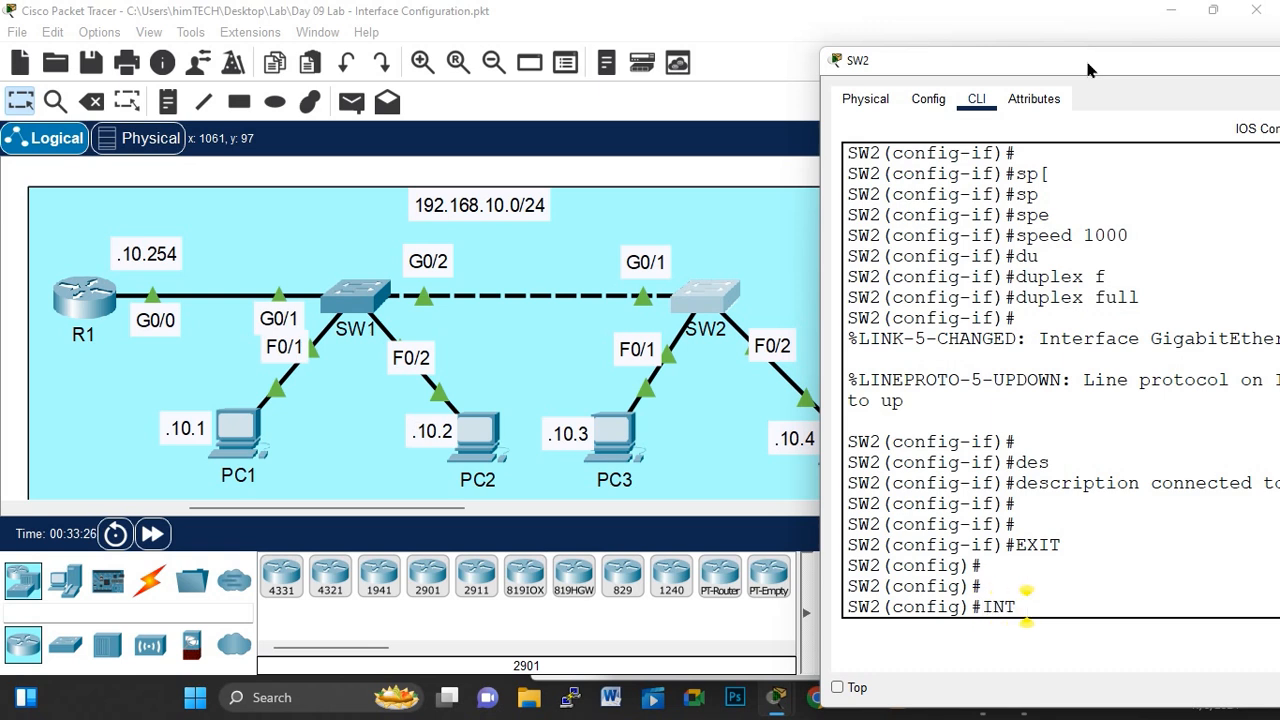
type("range")
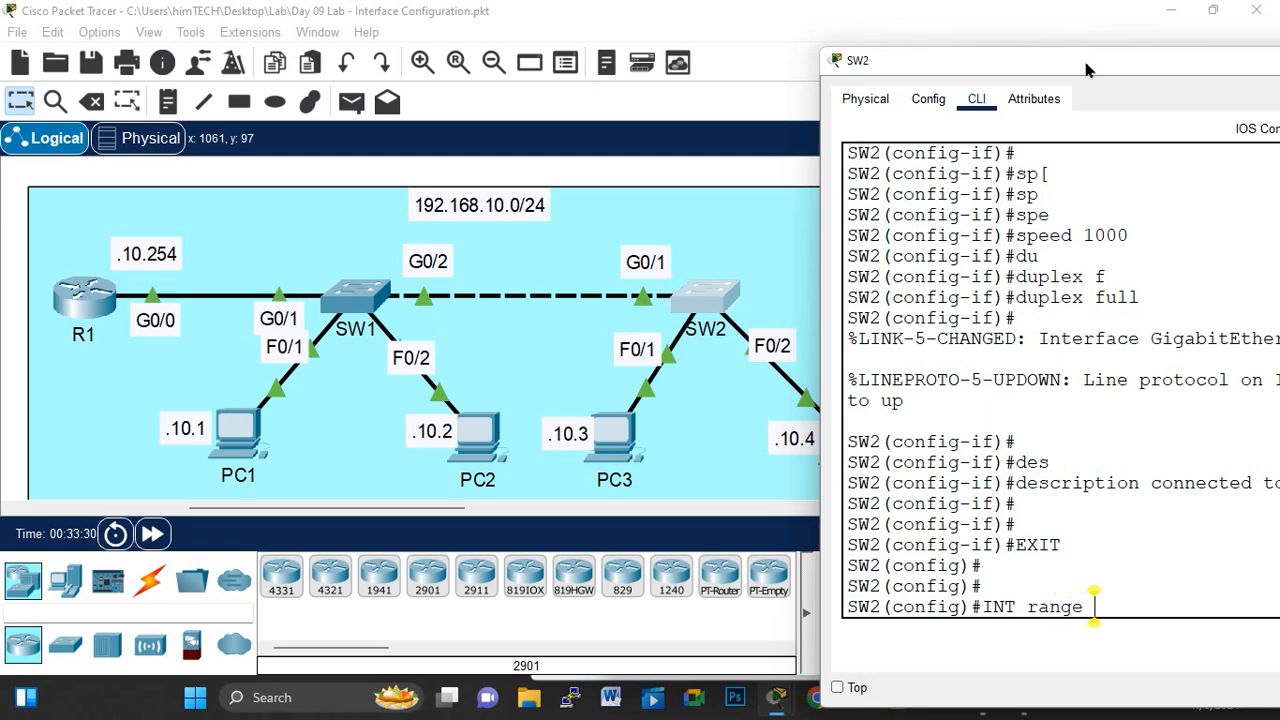
type(" f0/1-2")
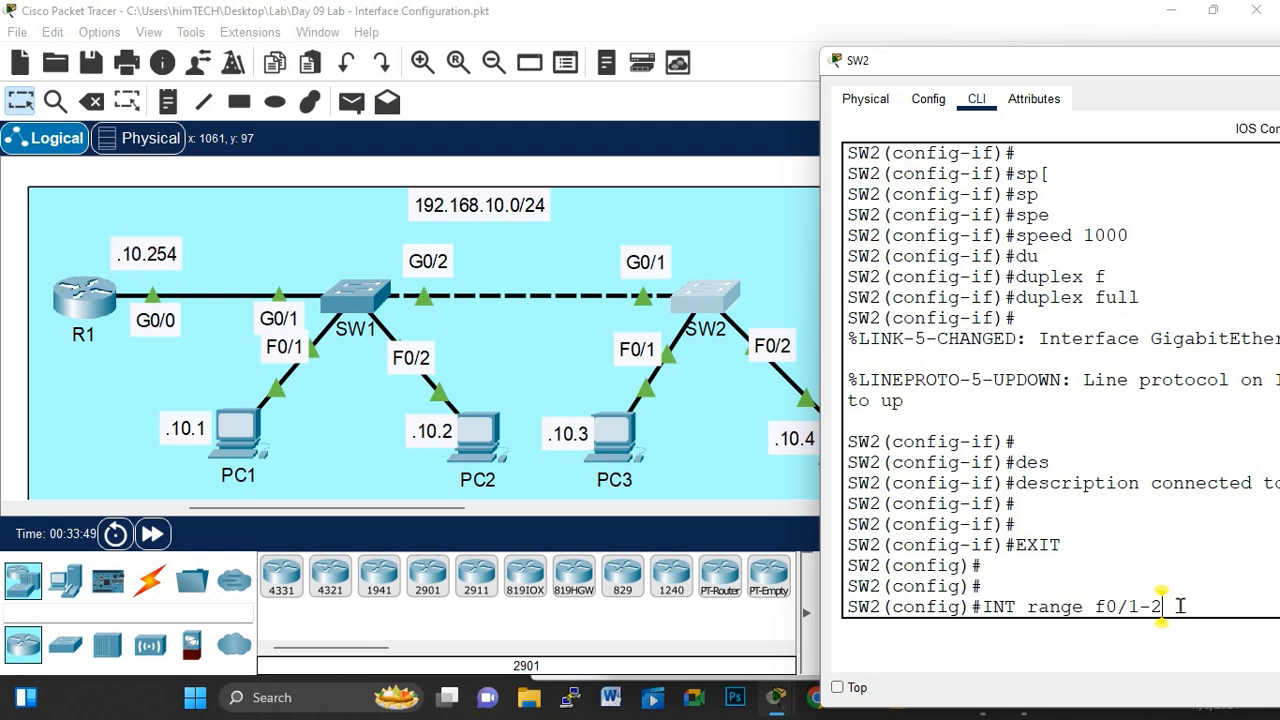
key("Return")
key("Return")
key("Return")
key("Return")
key("Return")
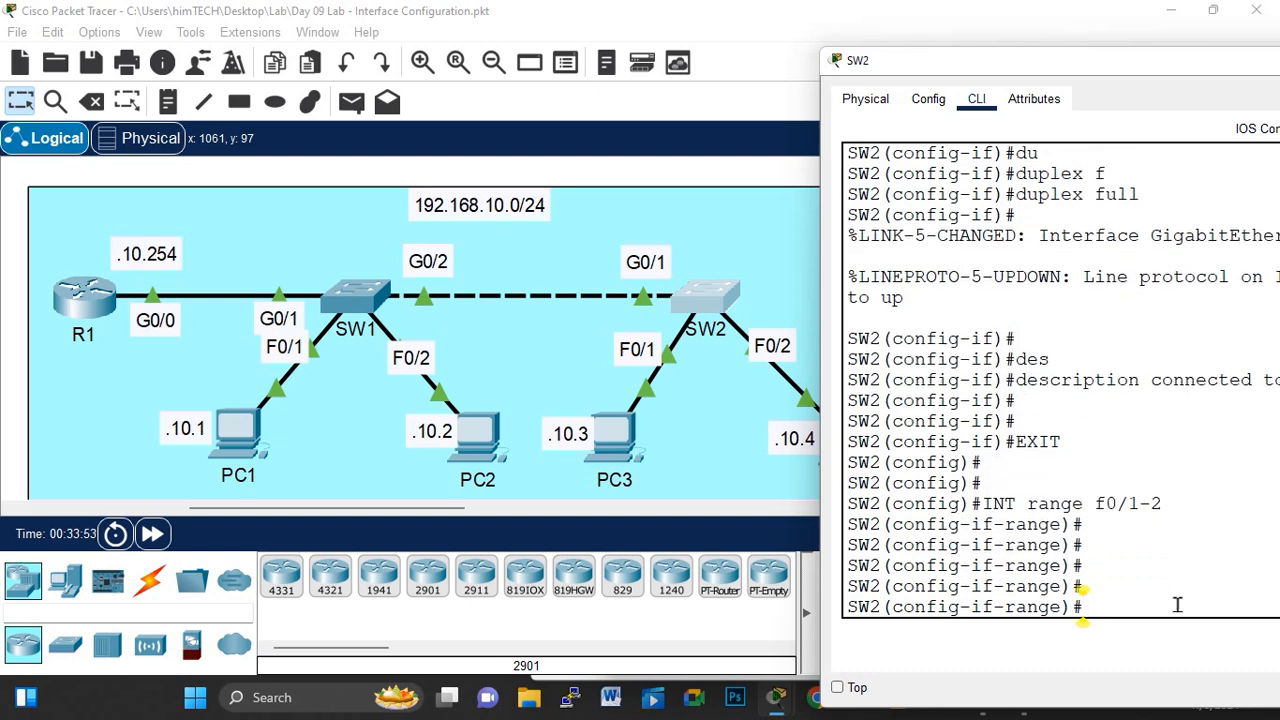
Step: Give SW2's interfaces f0/1-2 the description "connected to end host"
type("des")
key("Tab")
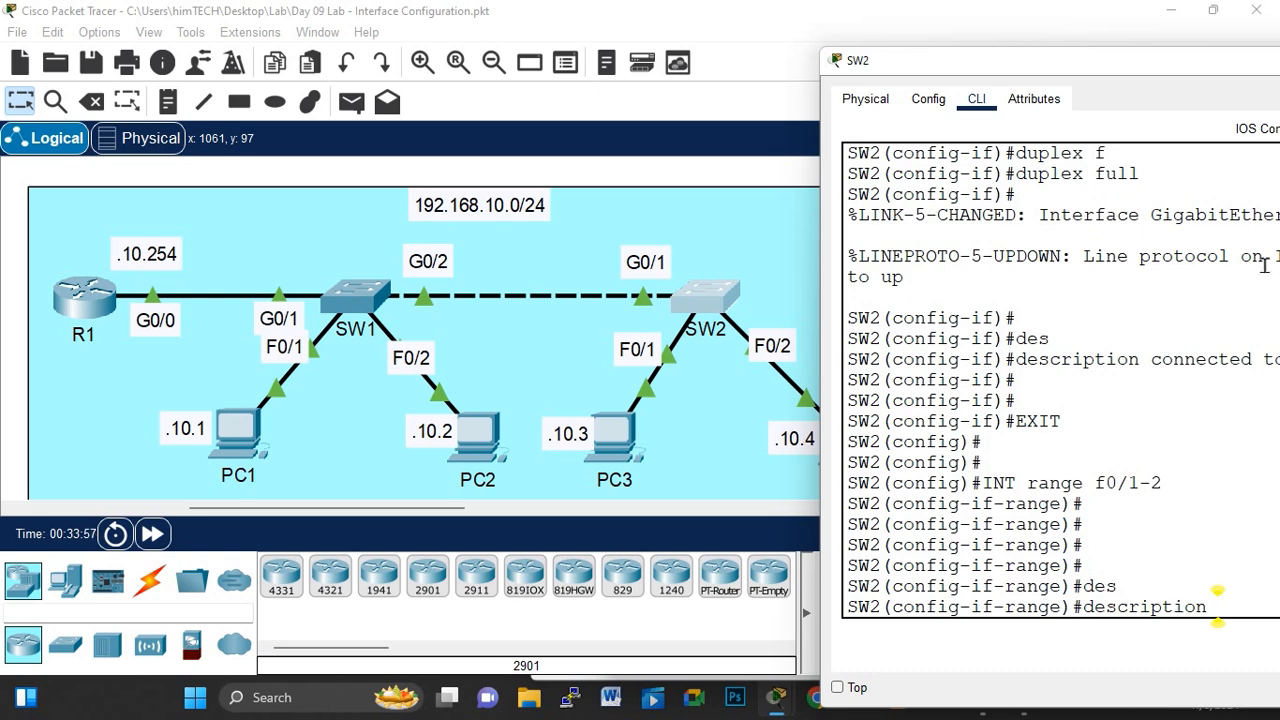
left_click_drag(1136, 60, 766, 62)
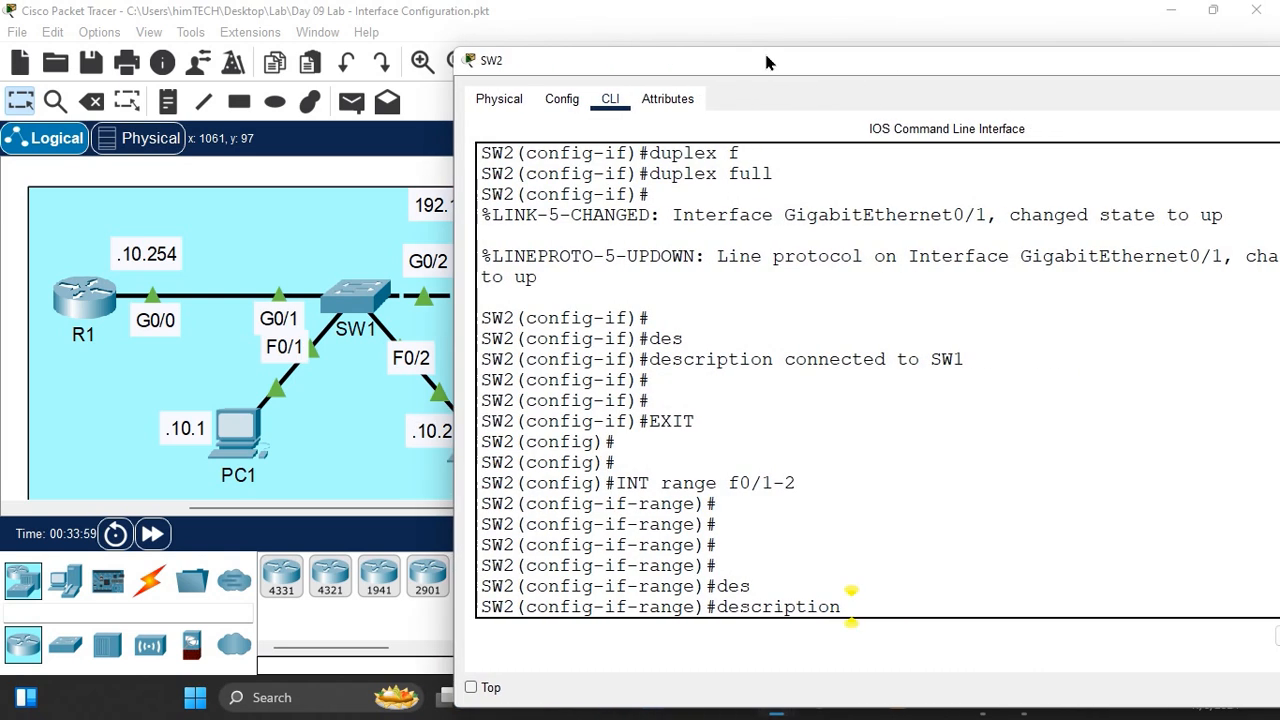
type("conne")
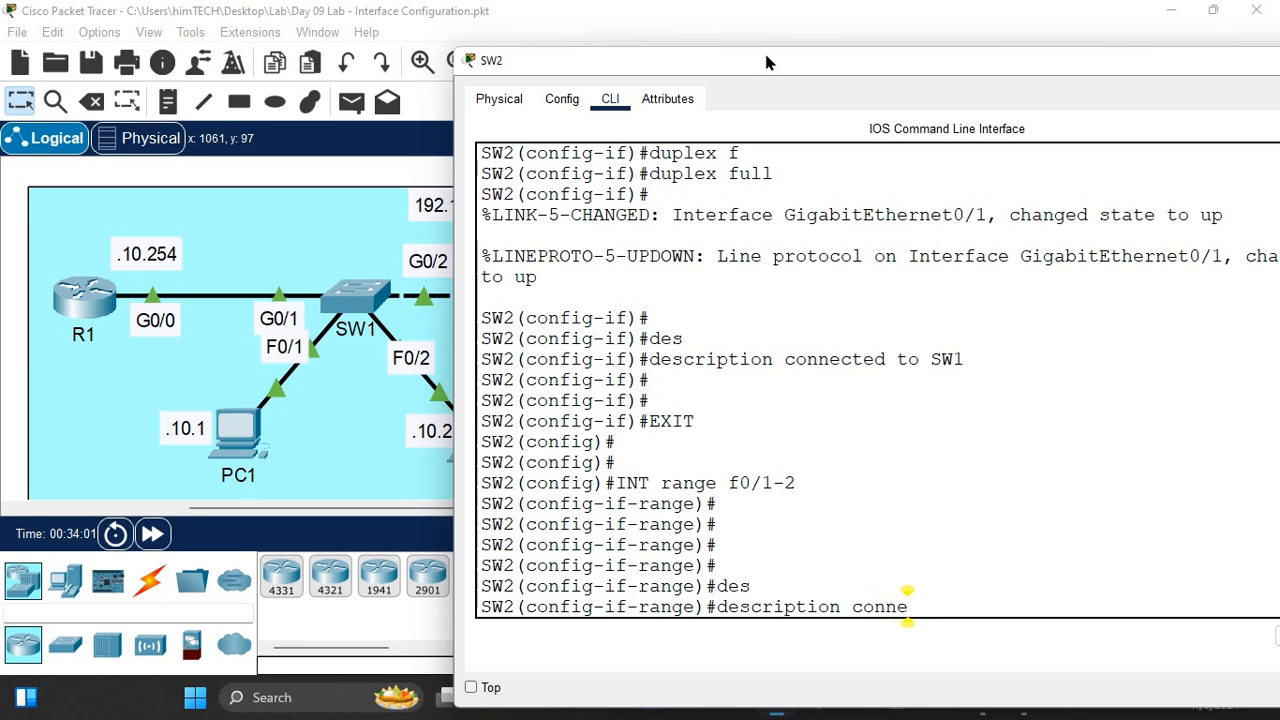
type("cted to ")
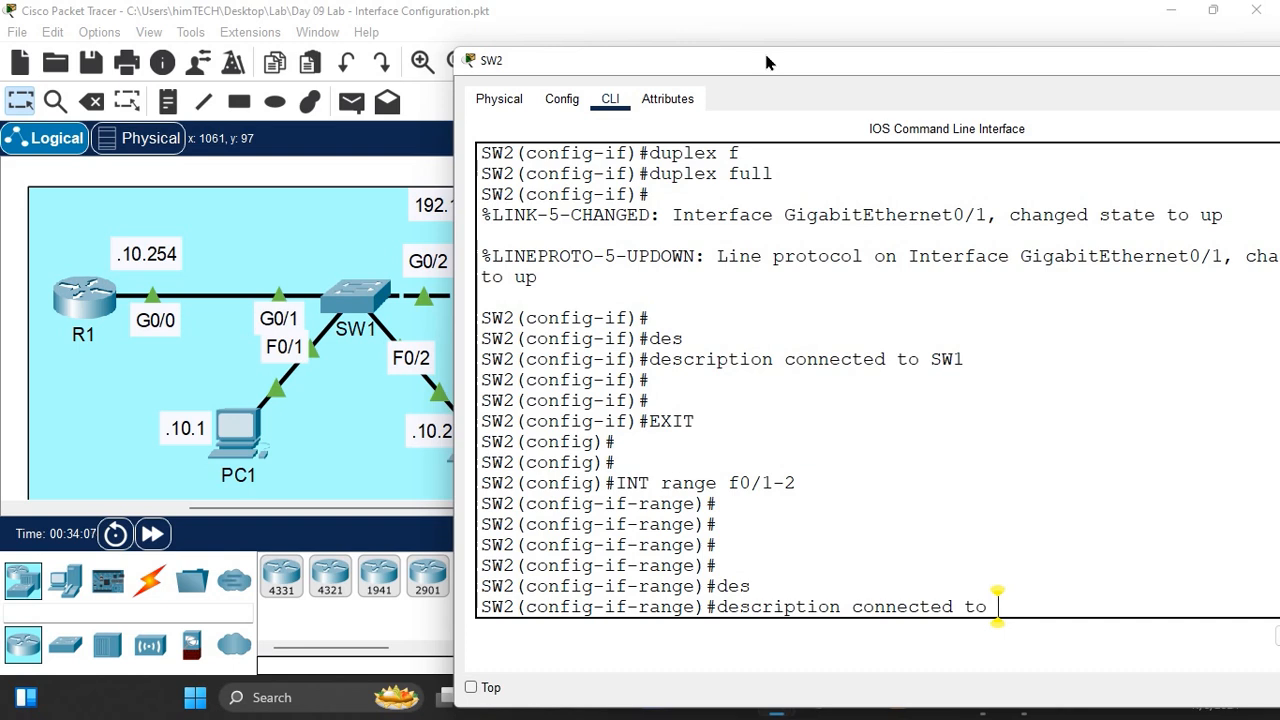
type("end")
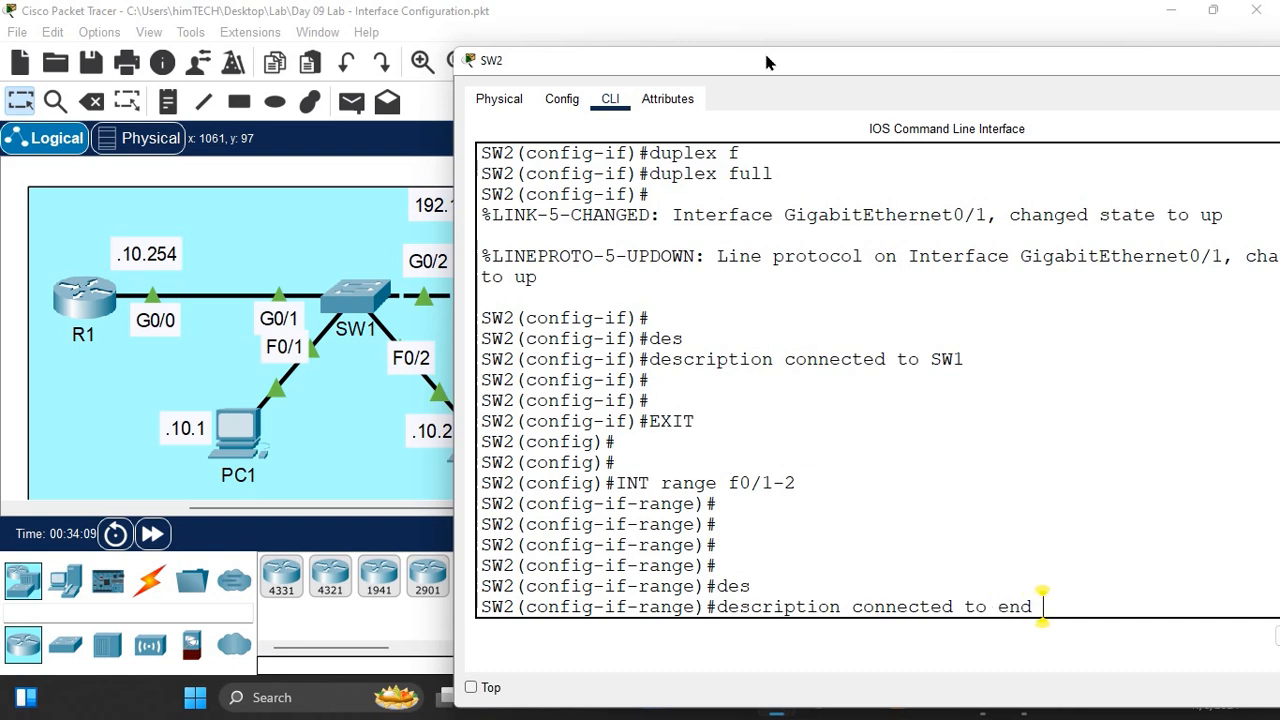
type(" hiost")
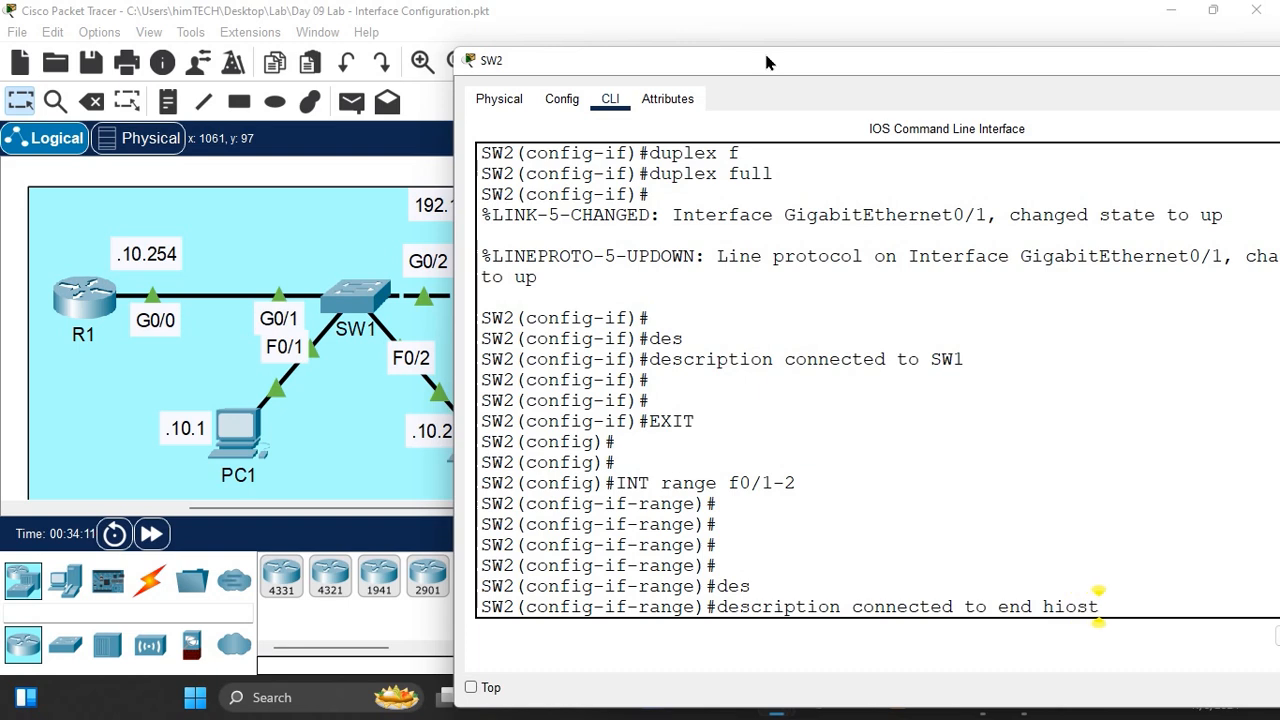
key("BackSpace")
key("BackSpace")
key("BackSpace")
key("BackSpace")
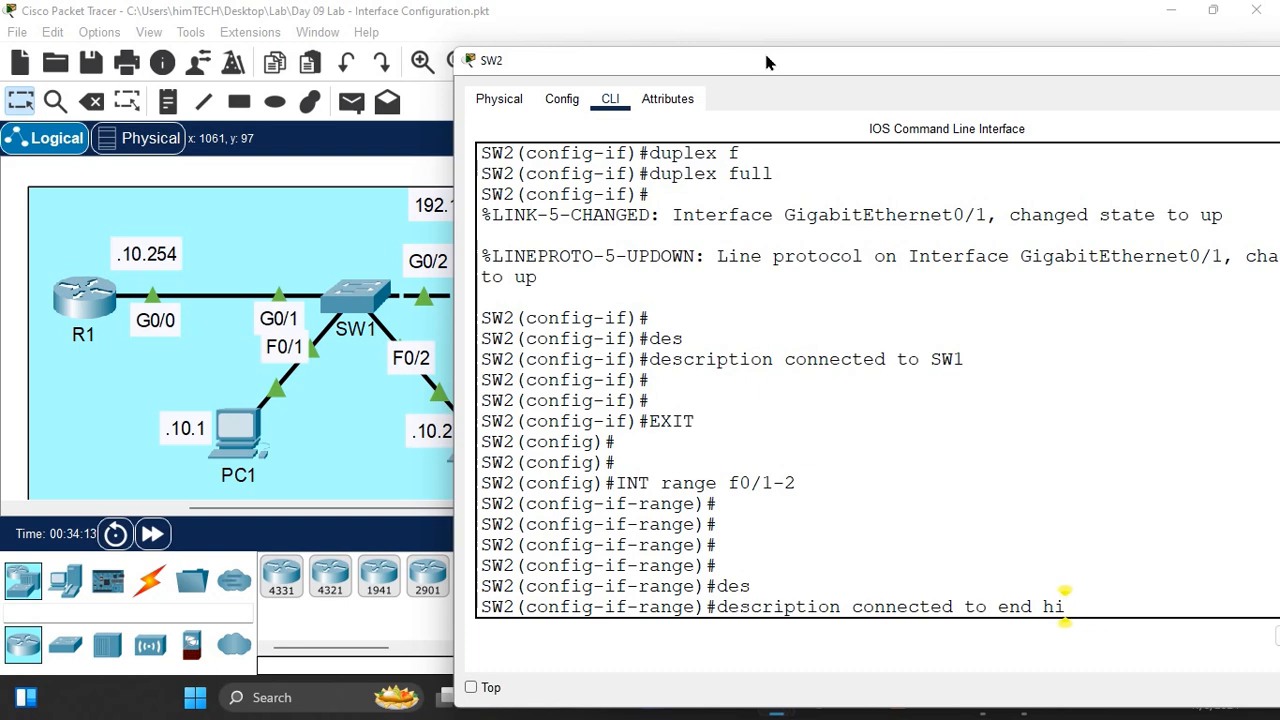
type("ost")
key("Return")
key("Return")
key("Return")
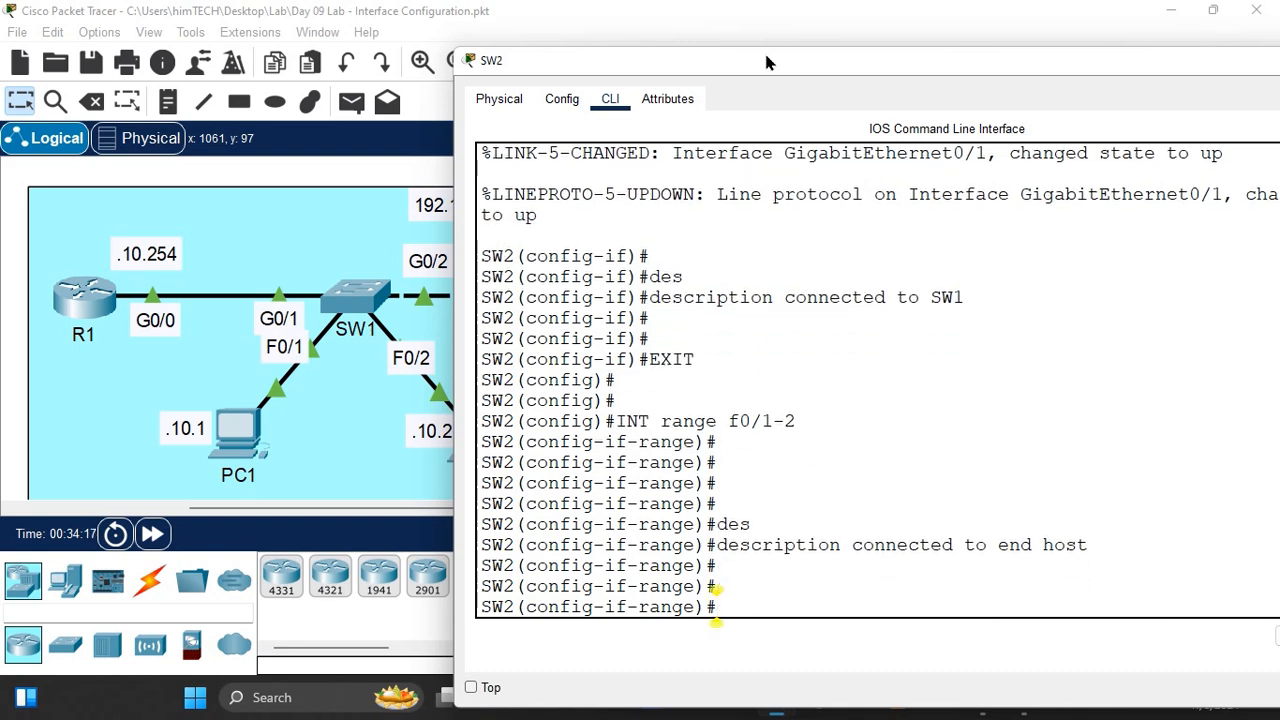
Step: Uncover the switches in the topology and end the configuration session to return to SW2's privileged EXEC mode
left_click_drag(759, 62, 966, 90)
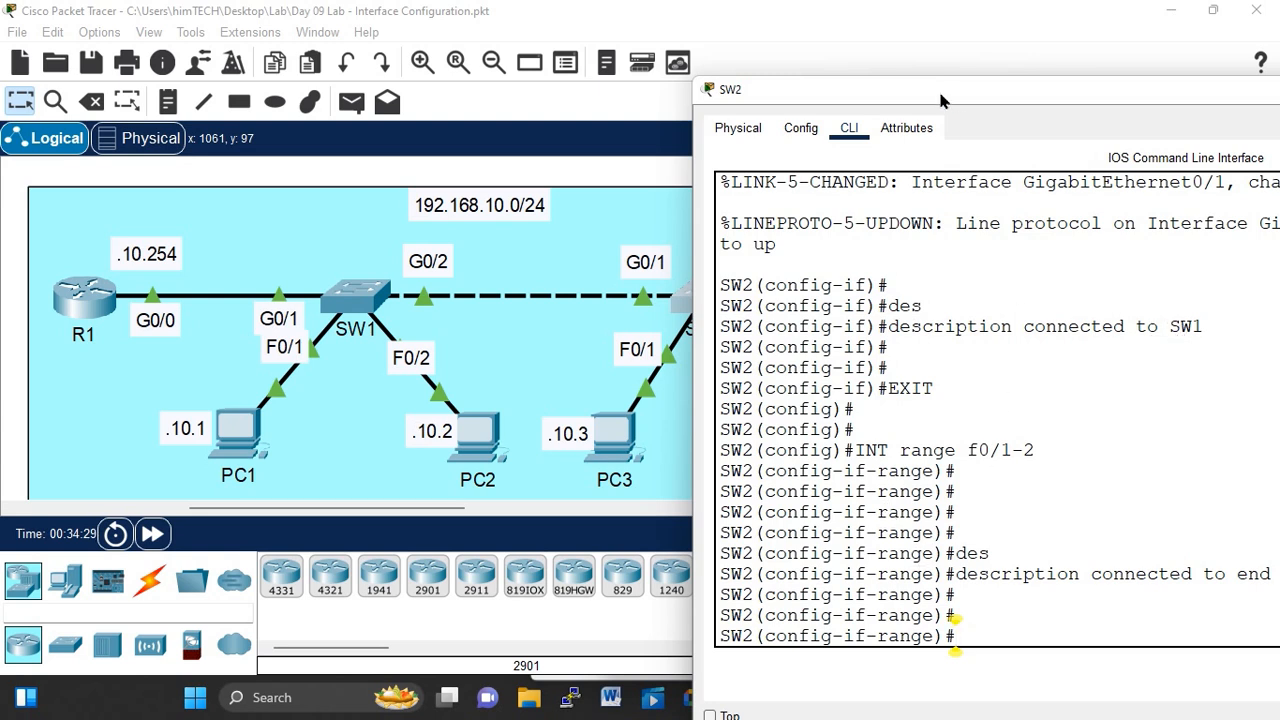
left_click_drag(944, 95, 993, 81)
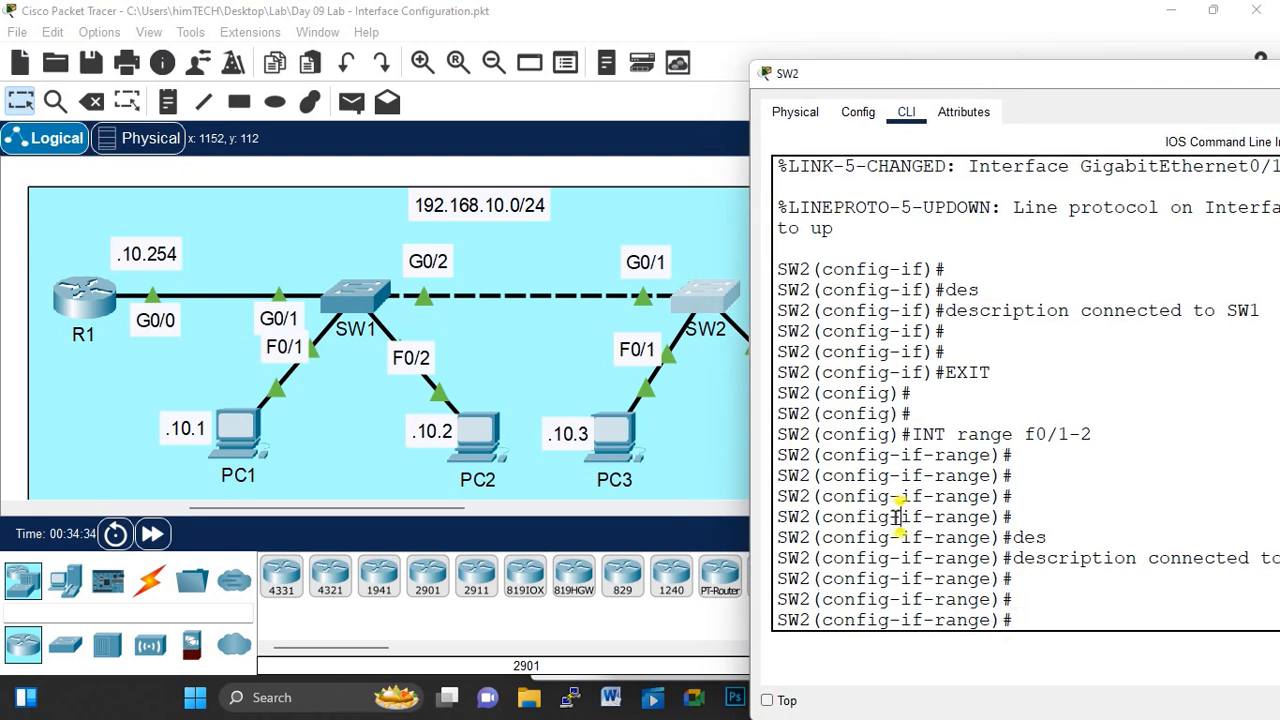
key("Return")
key("Return")
key("Return")
key("Return")
key("Return")
type("end")
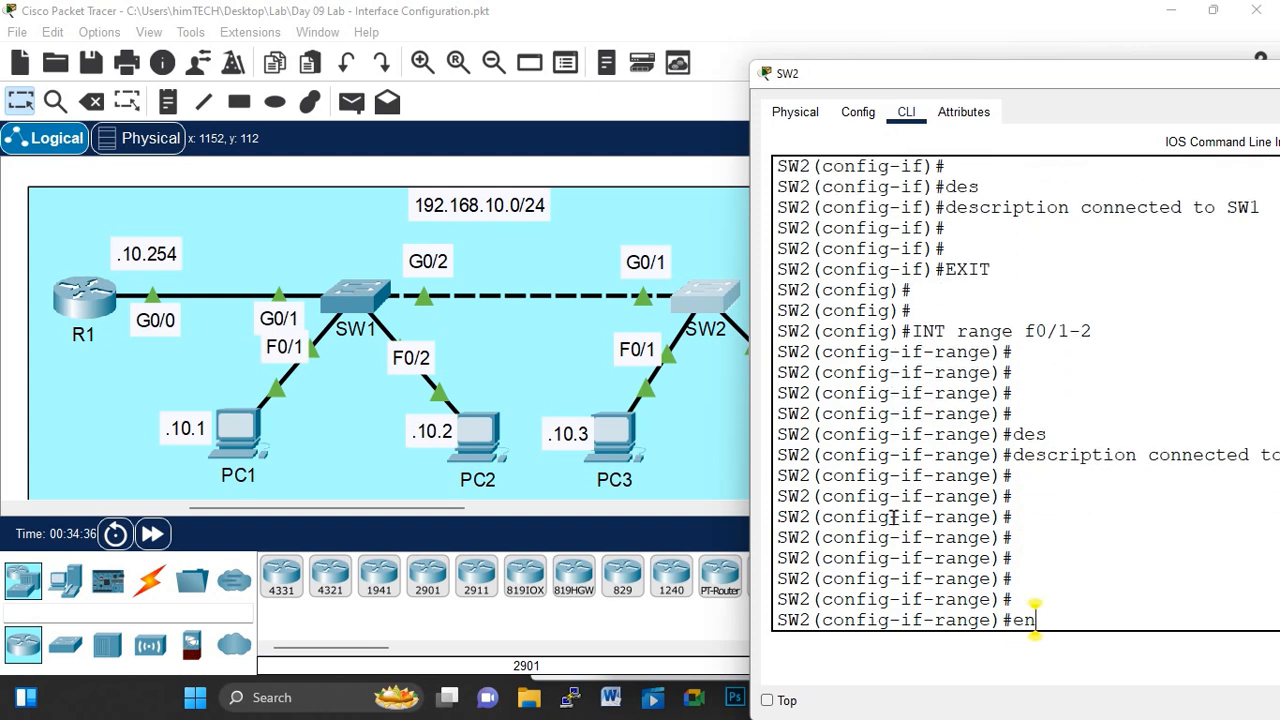
key("Return")
key("Return")
key("Return")
key("Return")
key("Return")
key("Return")
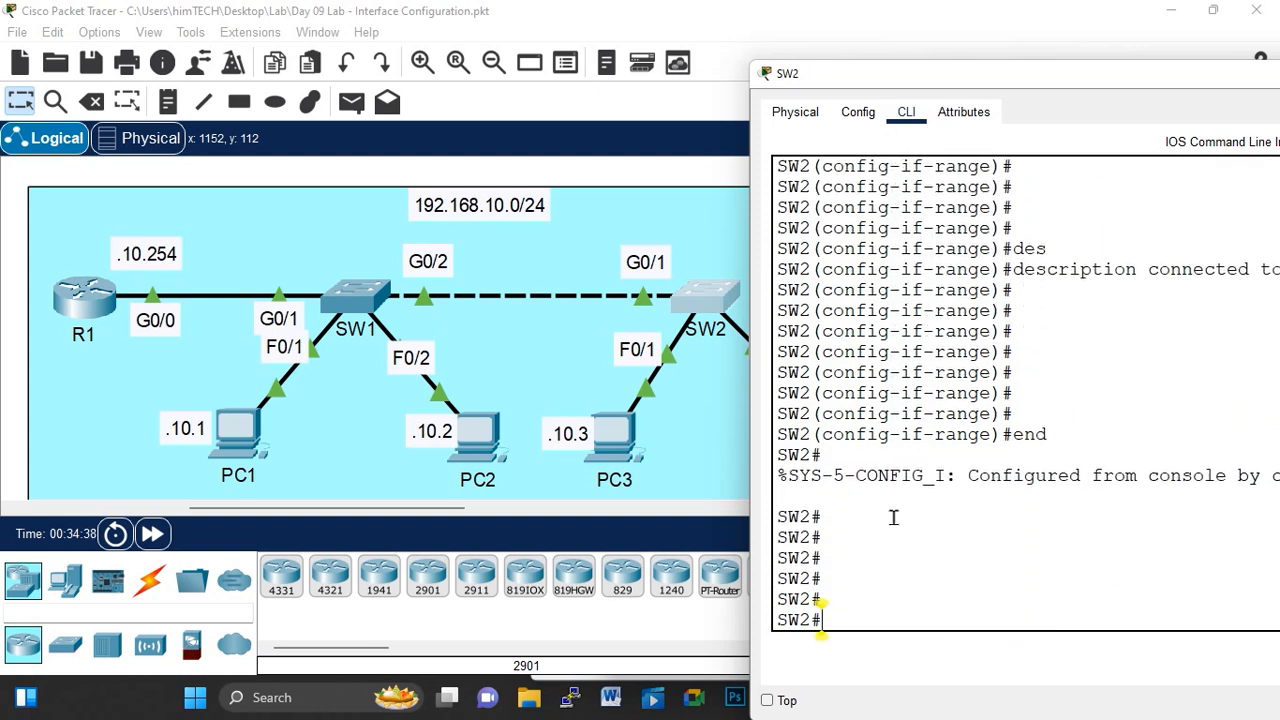
Step: Display the status table of SW2's interfaces with the show int status command
left_click_drag(945, 77, 1047, 68)
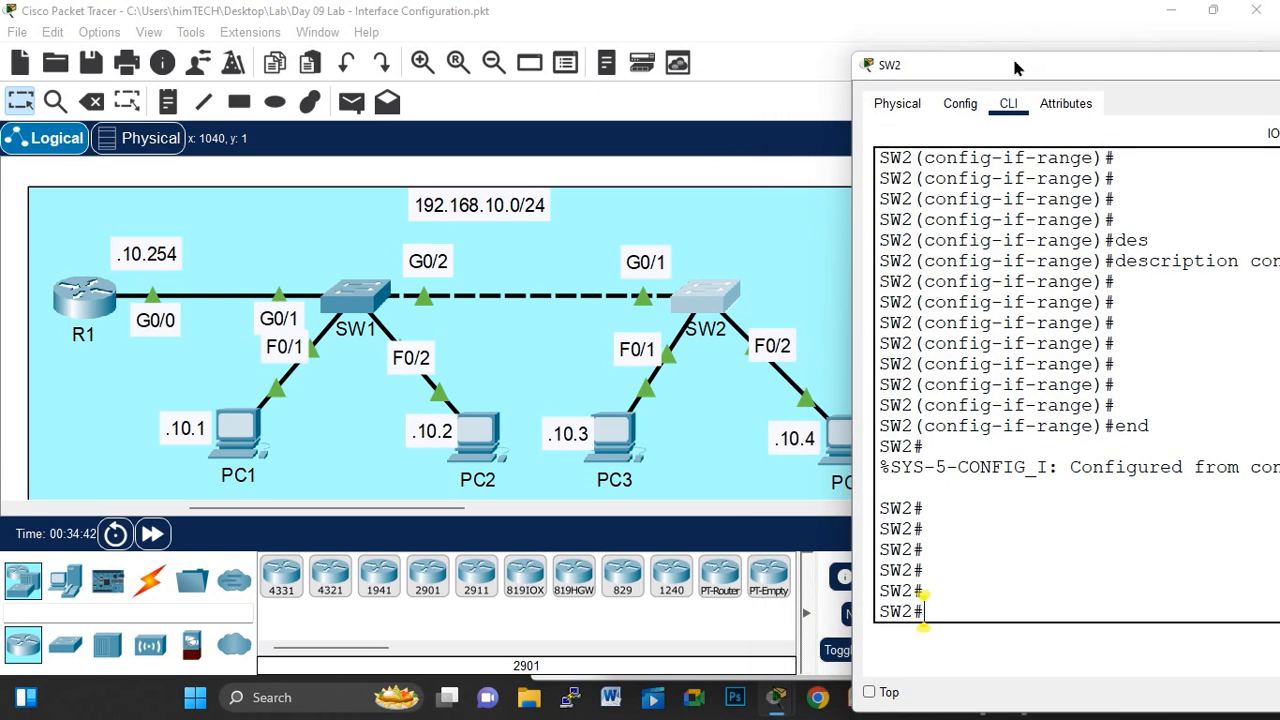
type("show in t")
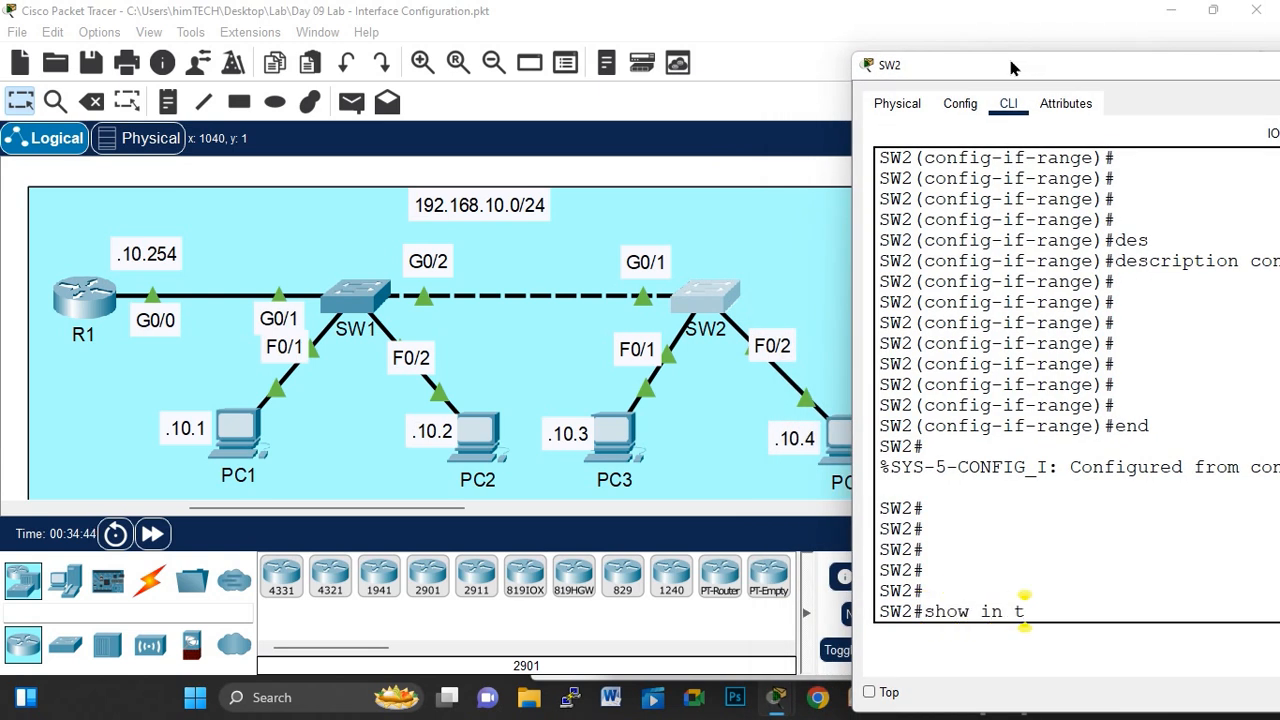
type(" sta")
key("Tab")
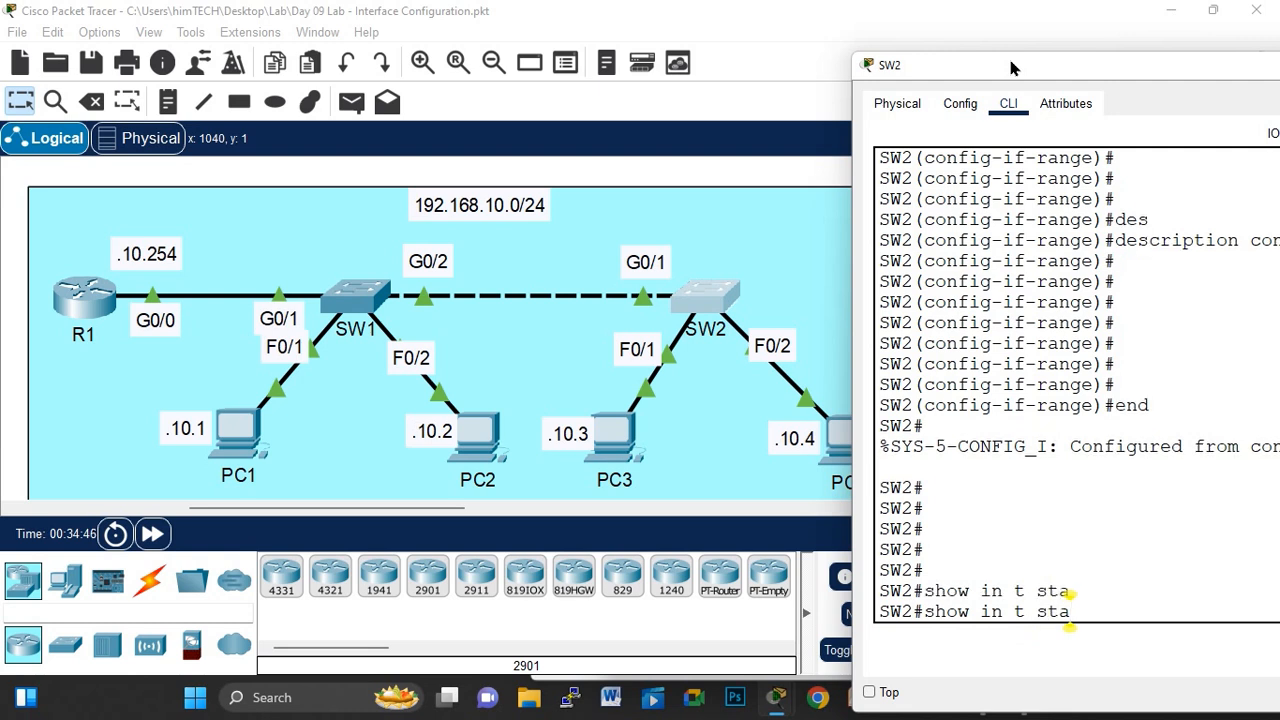
key("BackSpace")
key("BackSpace")
key("BackSpace")
key("BackSpace")
key("BackSpace")
key("BackSpace")
type("t st")
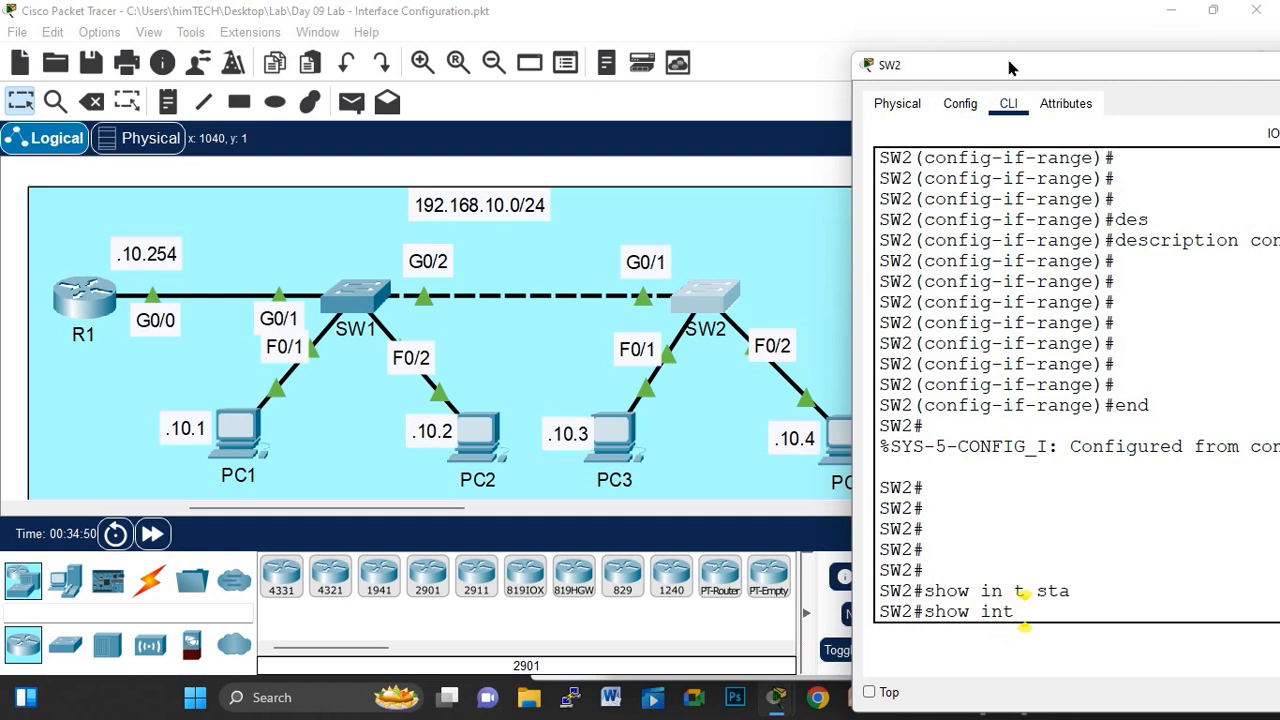
key("Tab")
key("Return")
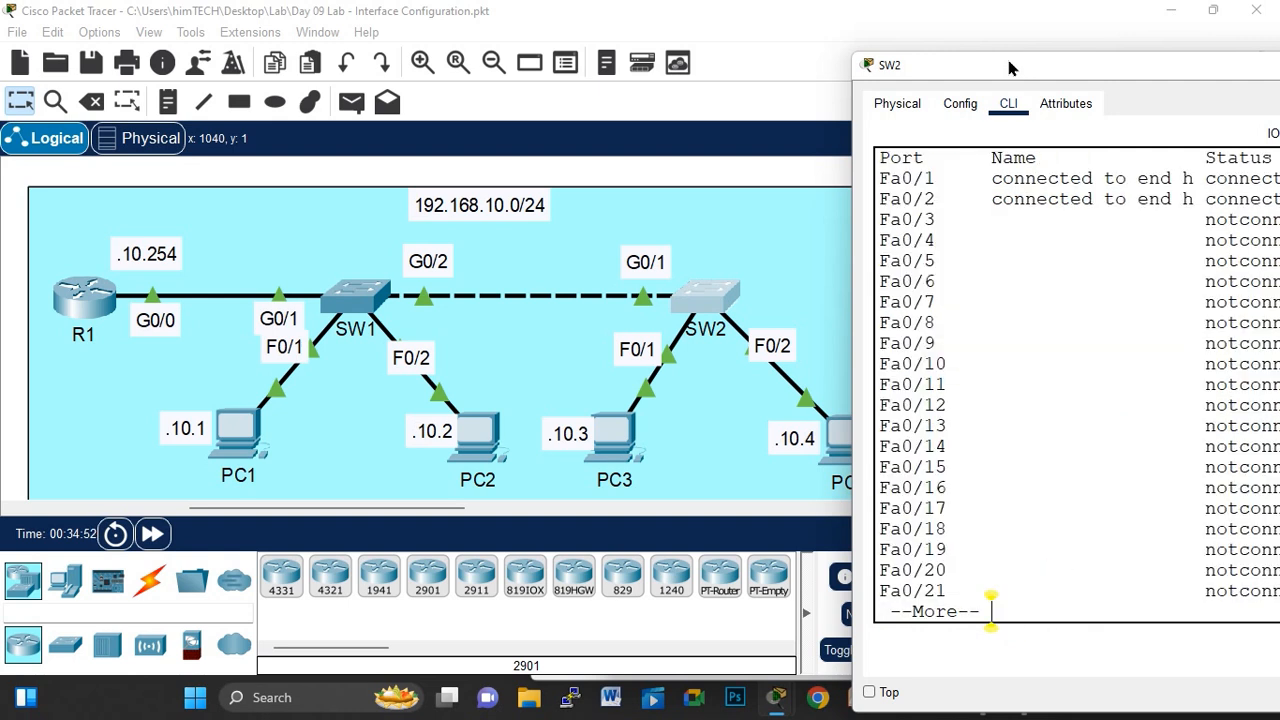
Step: Bring the full width of the status table into view and examine every port's description, status, duplex and speed
left_click_drag(925, 66, 394, 50)
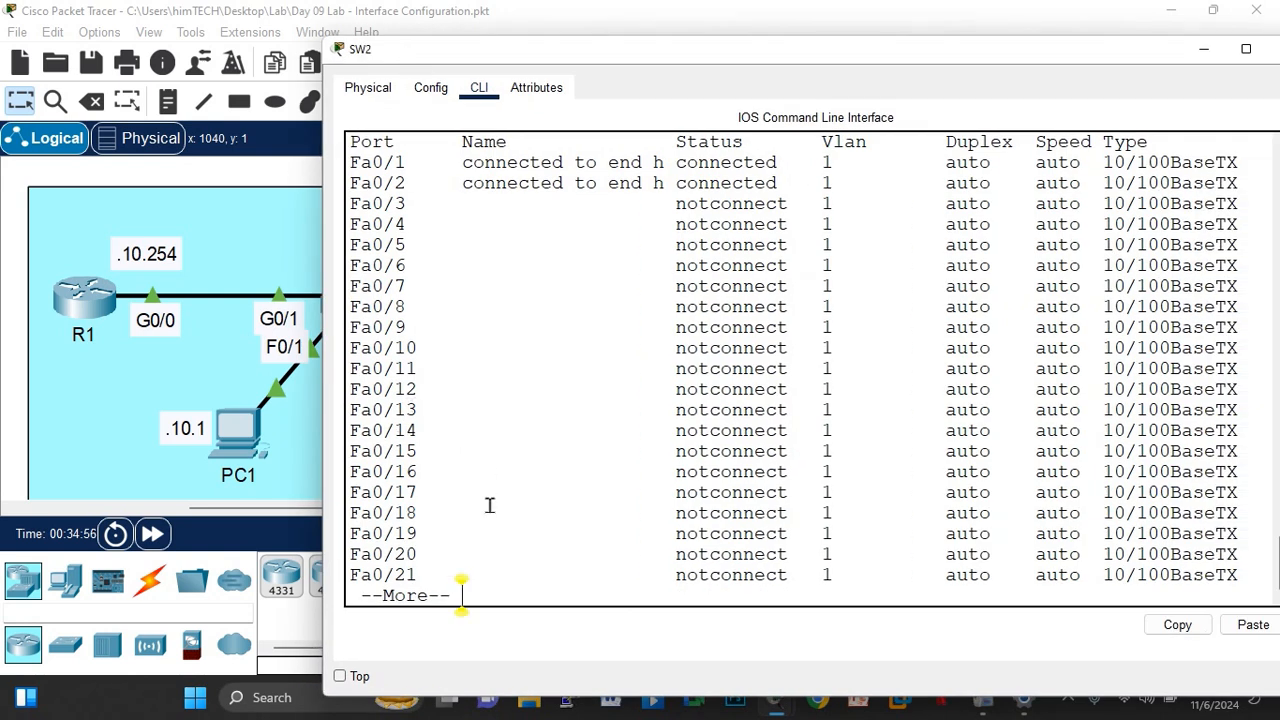
key("space")
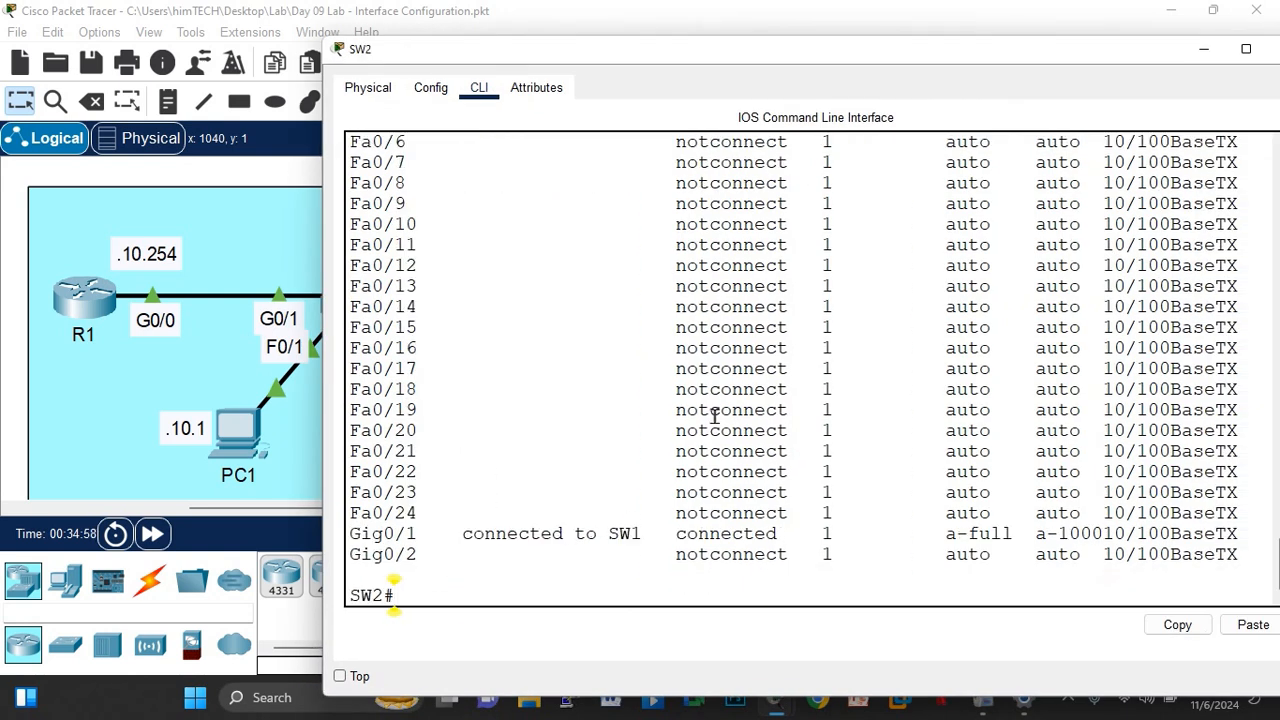
scroll(714, 416, "up", 2)
scroll(714, 416, "up", 2)
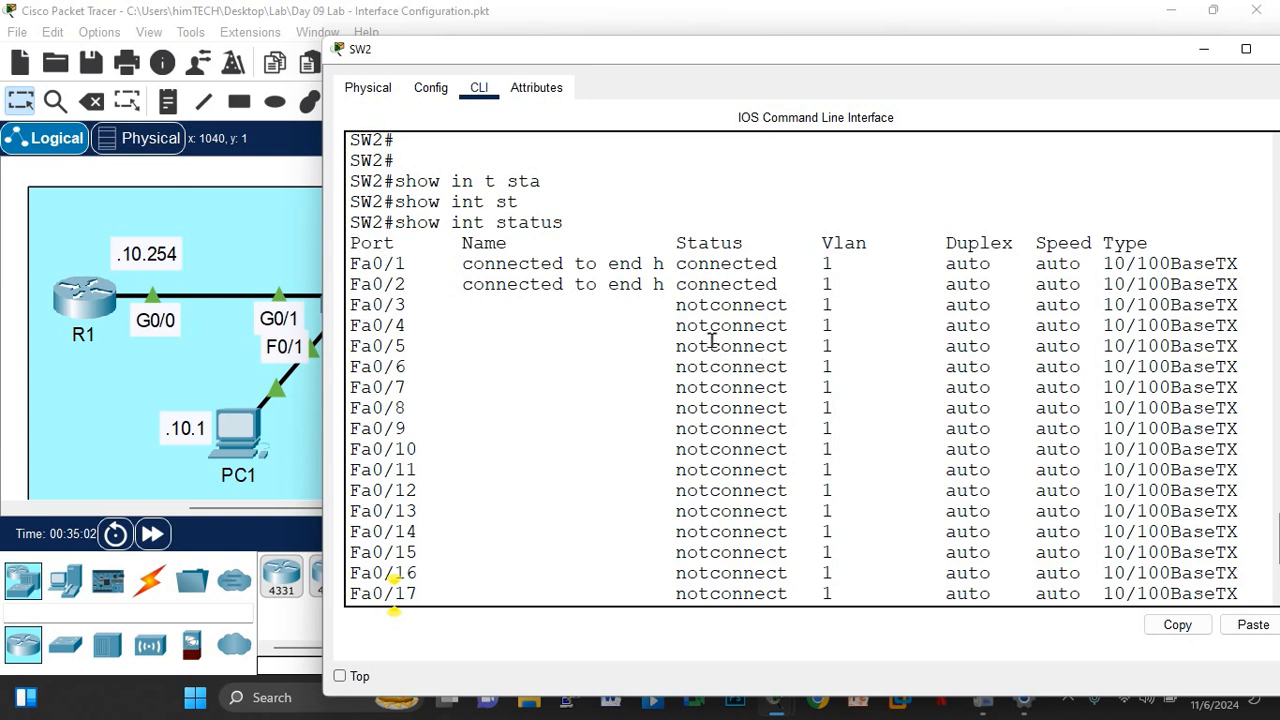
scroll(504, 380, "down", 5)
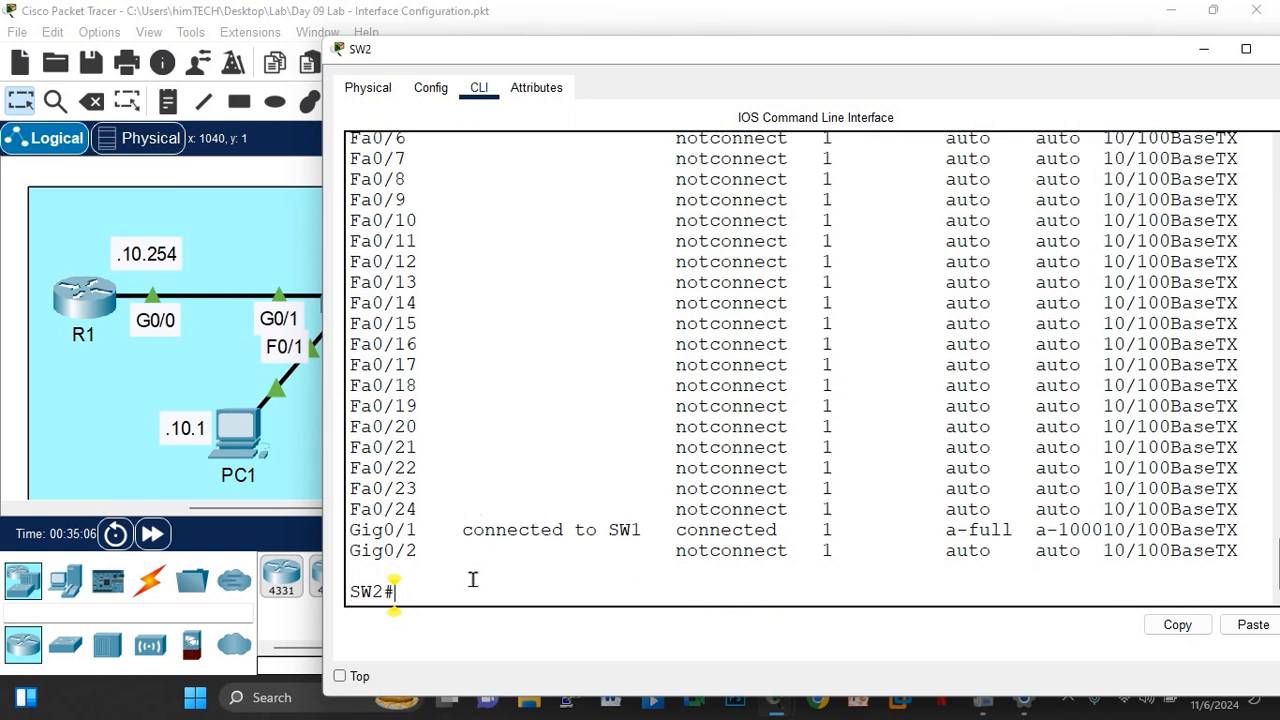
key("Return")
key("Return")
key("Return")
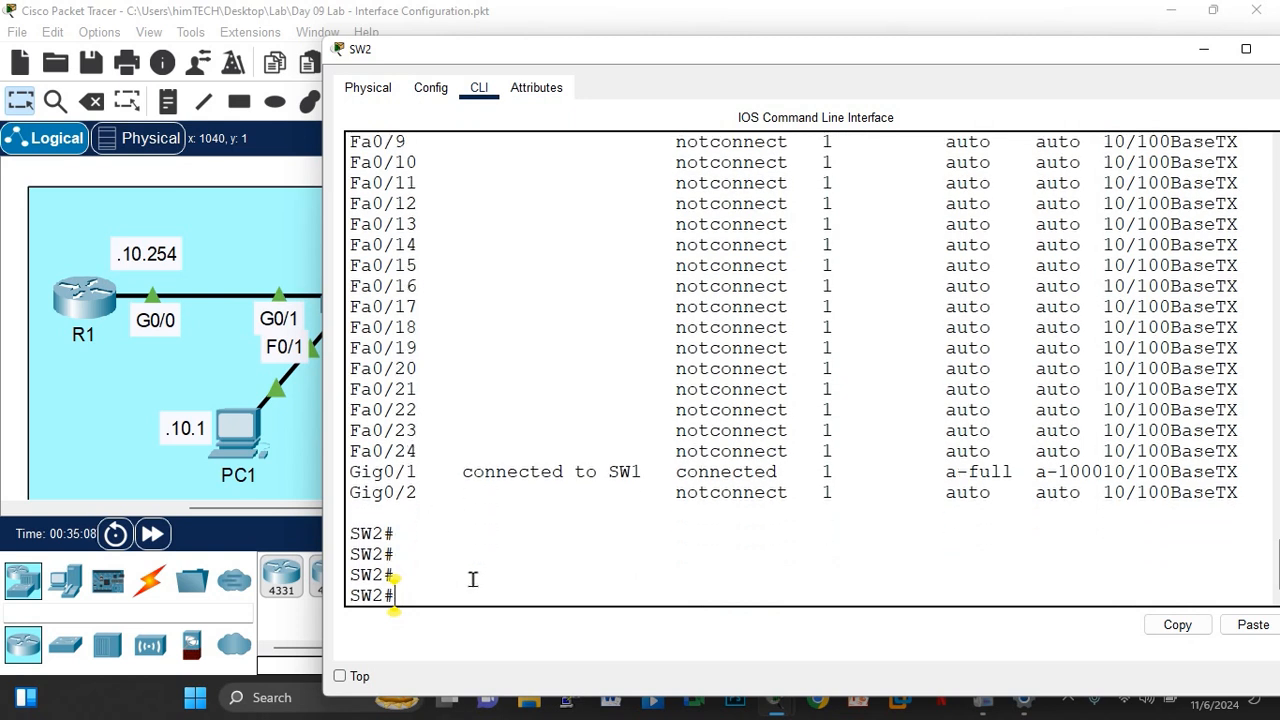
Step: Try to select SW2's interface range f0/3-24 directly from privileged EXEC mode
type("int rang f0/3")
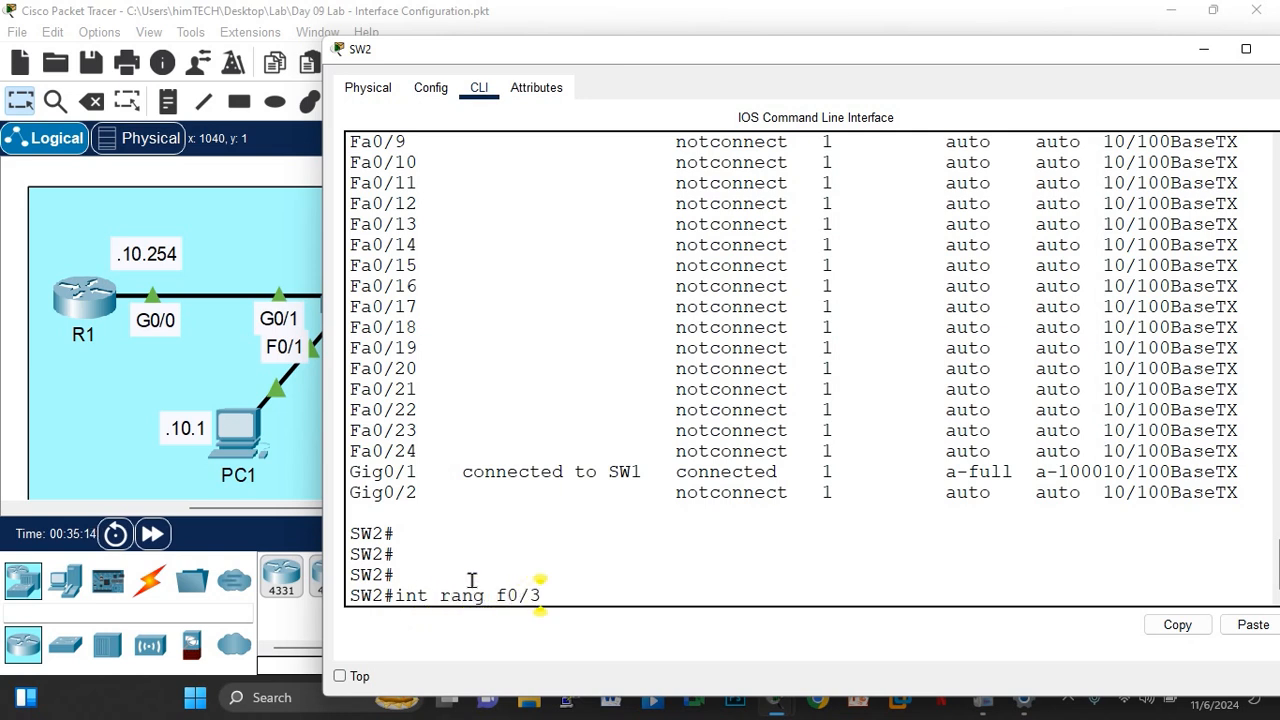
type("-24")
key("Return")
key("Return")
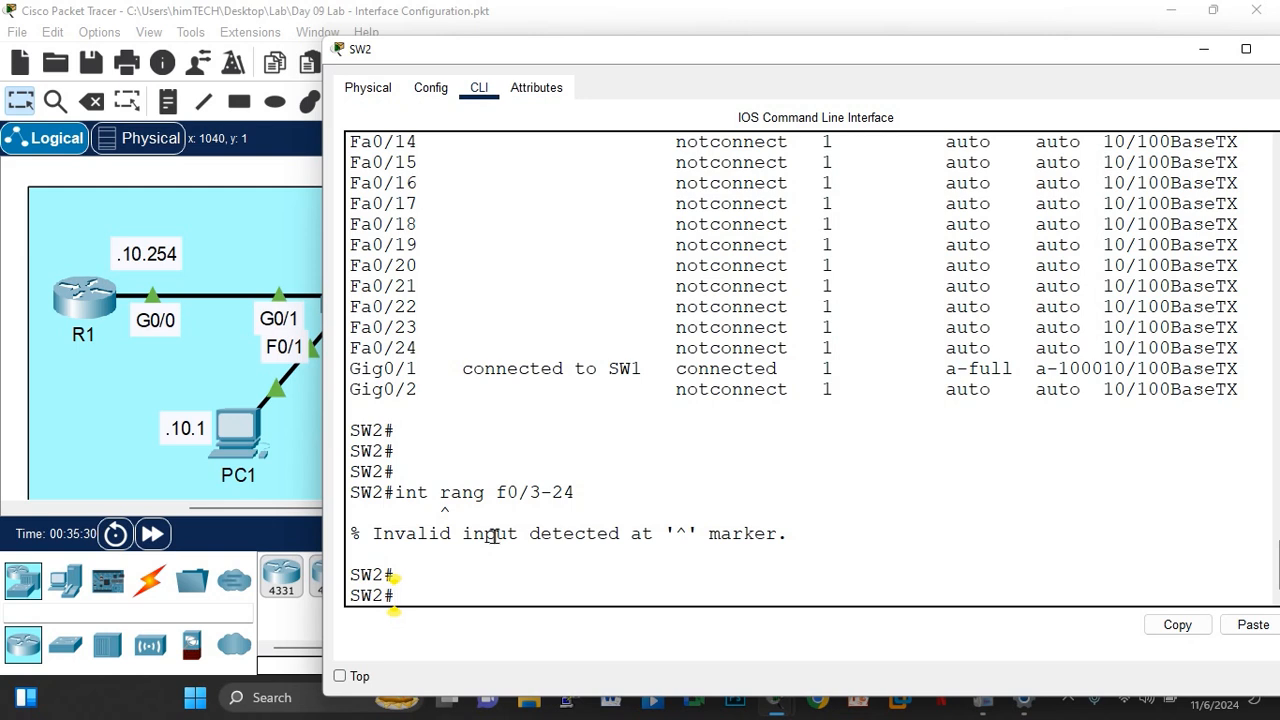
Step: Enter global configuration mode on SW2
type("conf t")
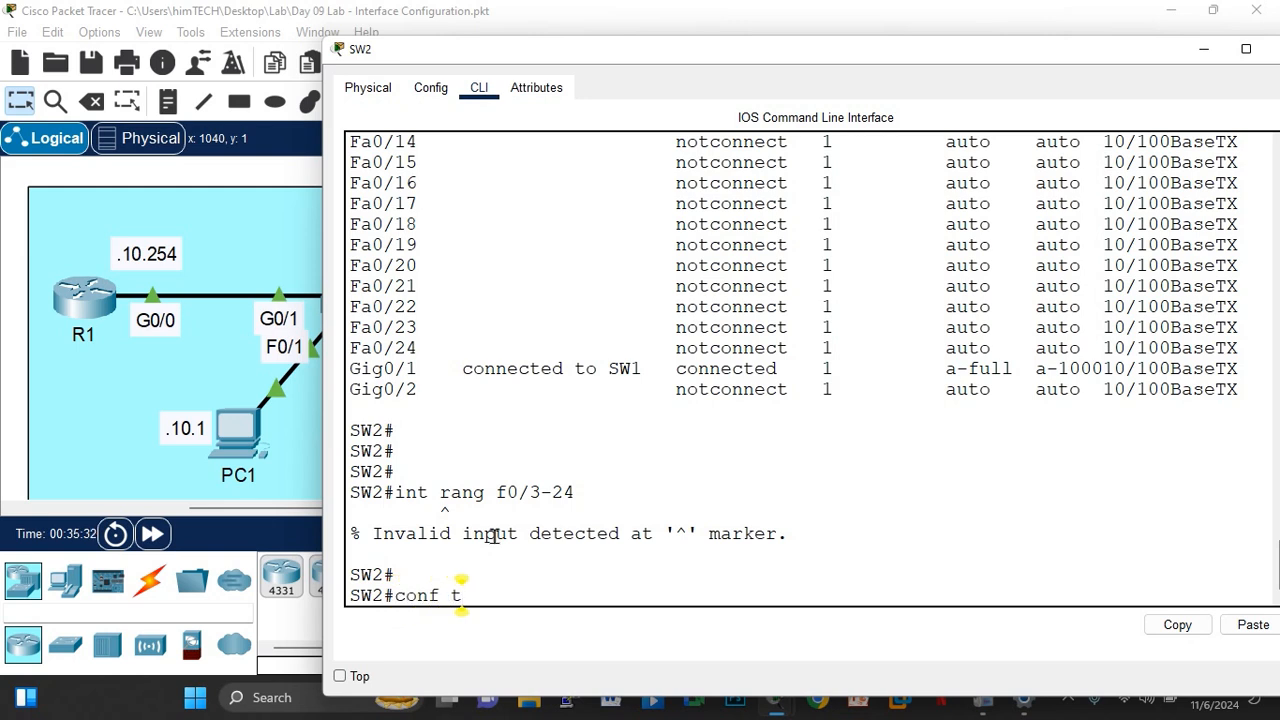
key("Return")
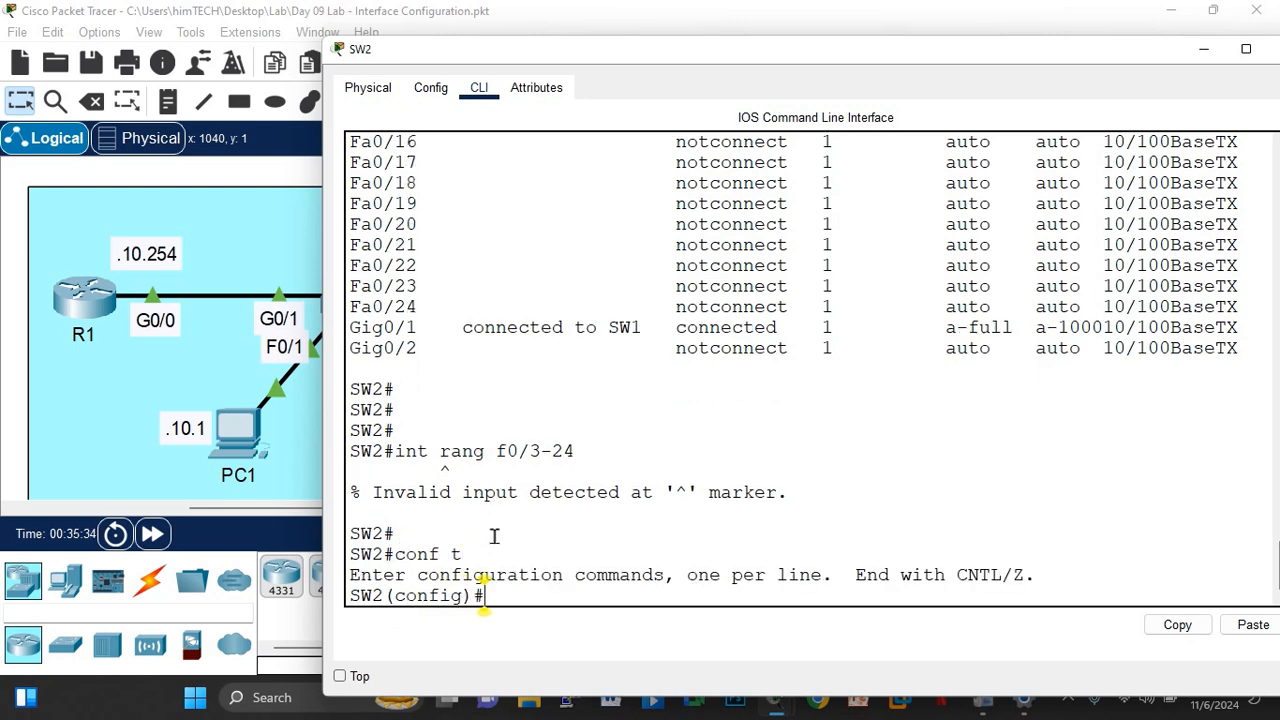
type("end")
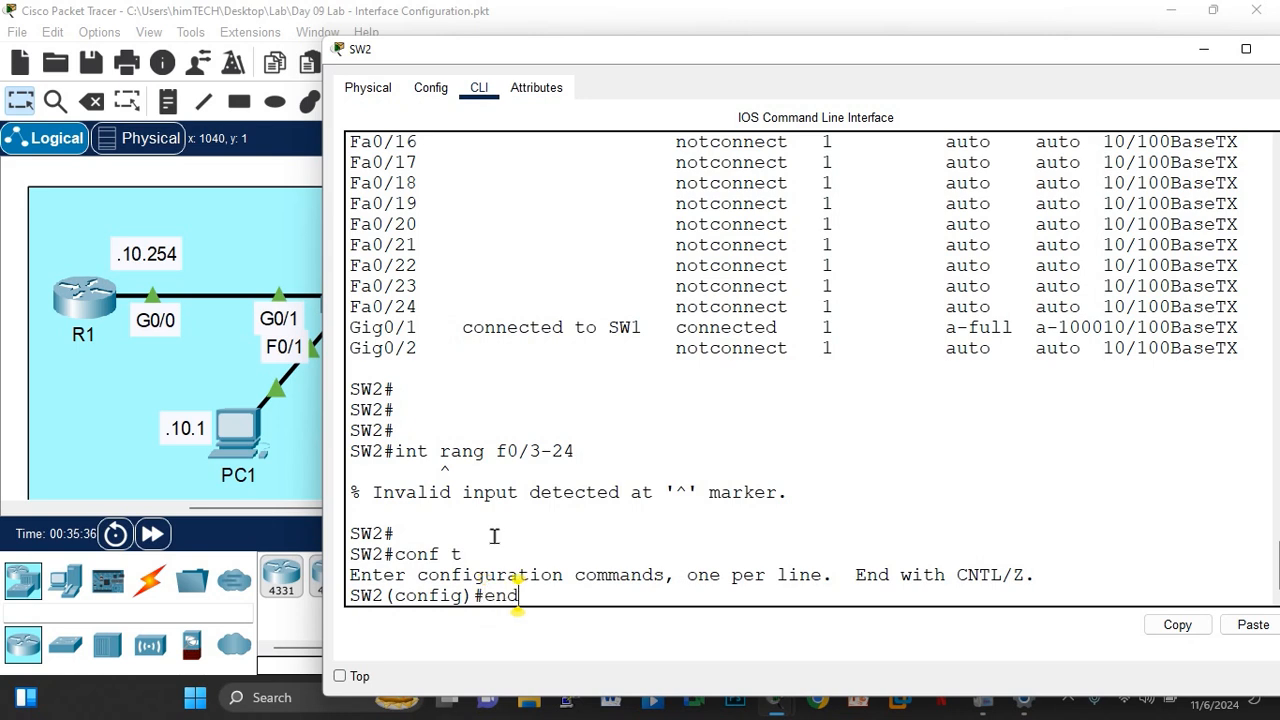
key("Up")
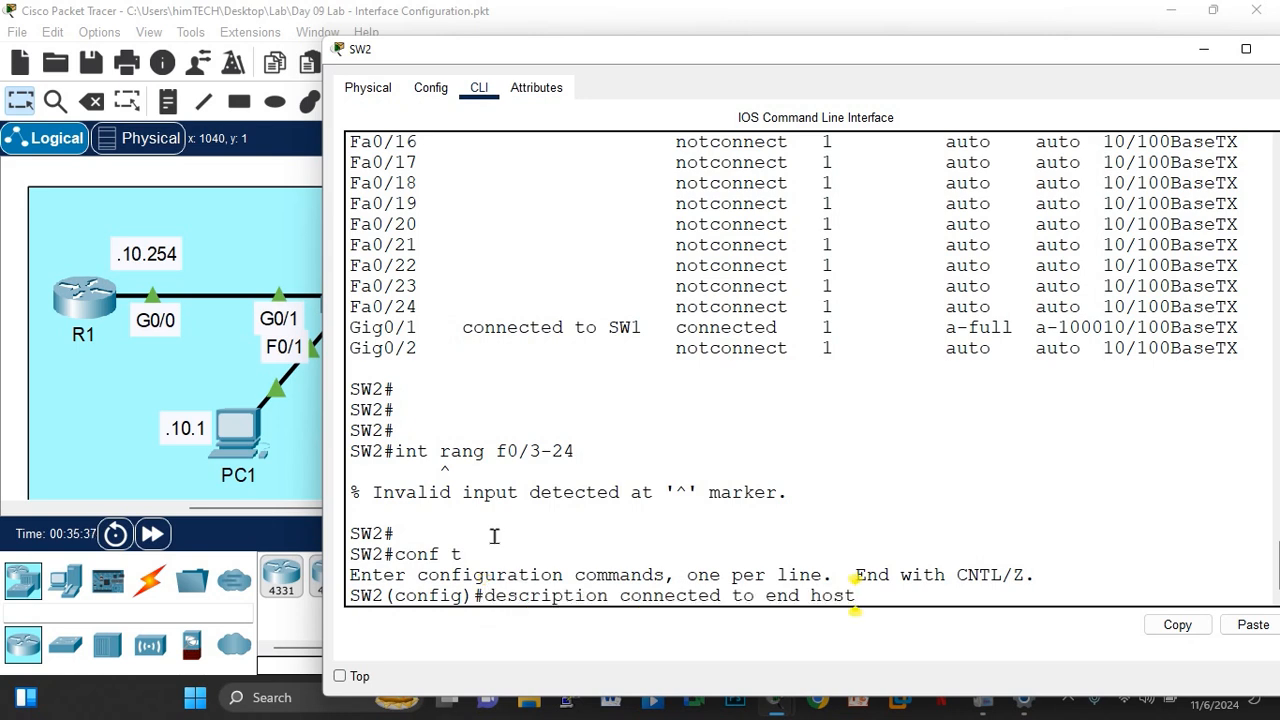
key("Up")
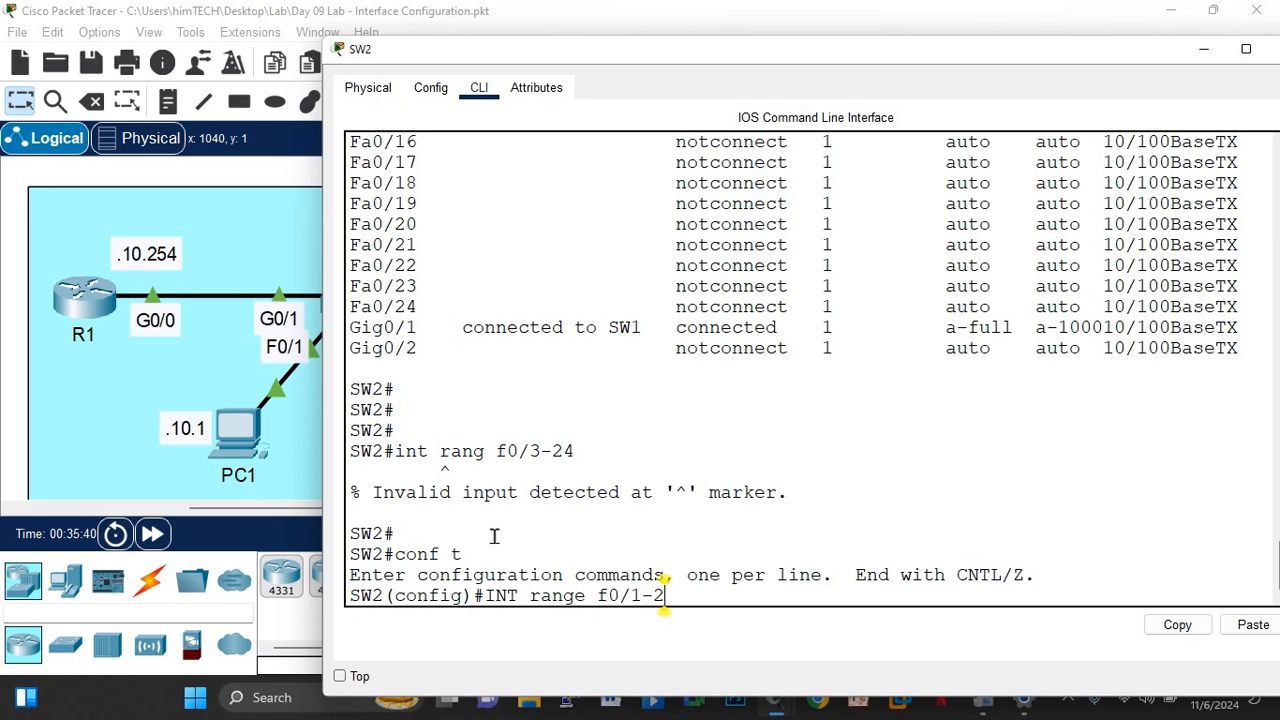
key("Down")
key("Down")
key("Down")
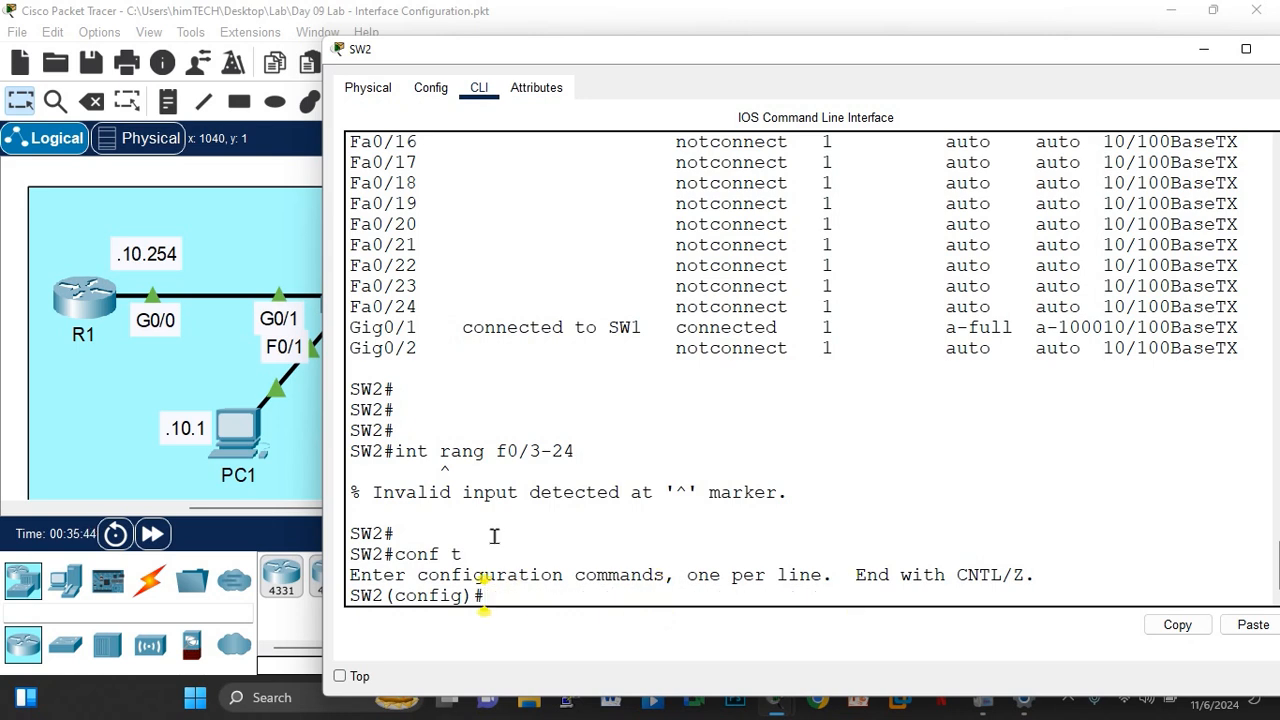
Step: Select the interface range f0/3-24 on SW2 with int range and shut all of its ports down
type("int range")
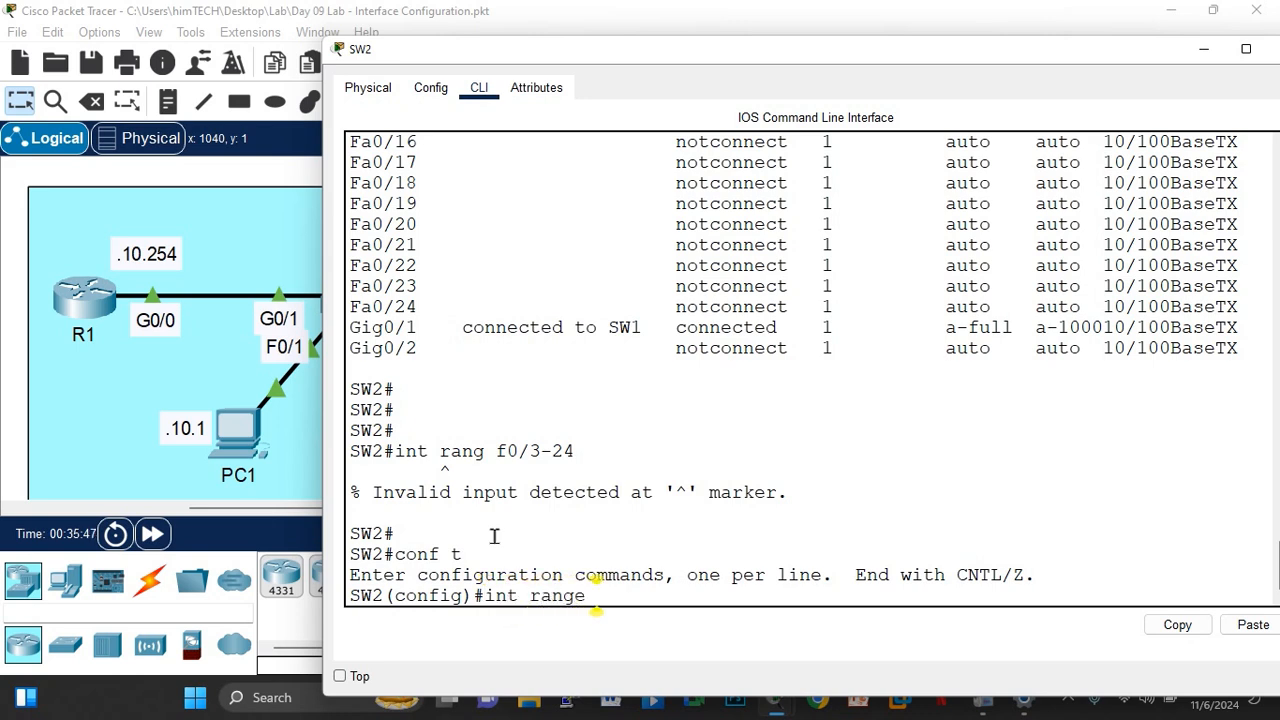
type(" f0/3-")
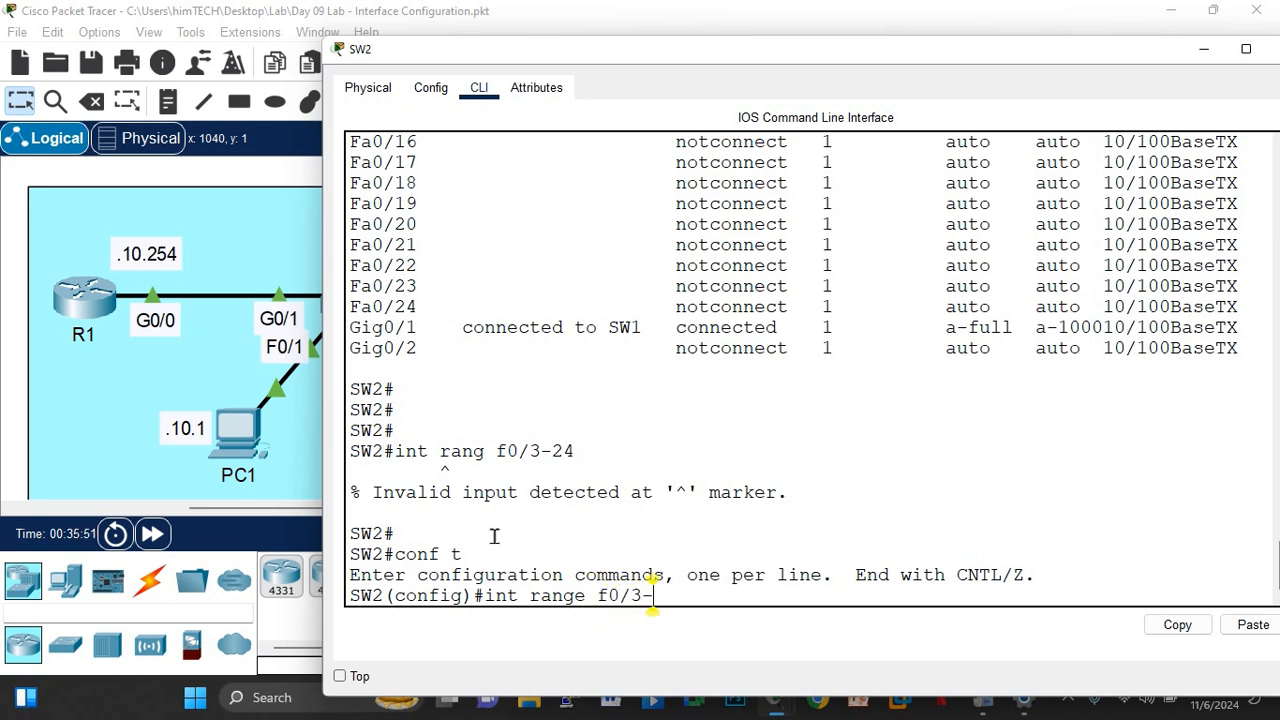
type("24")
key("Return")
key("Return")
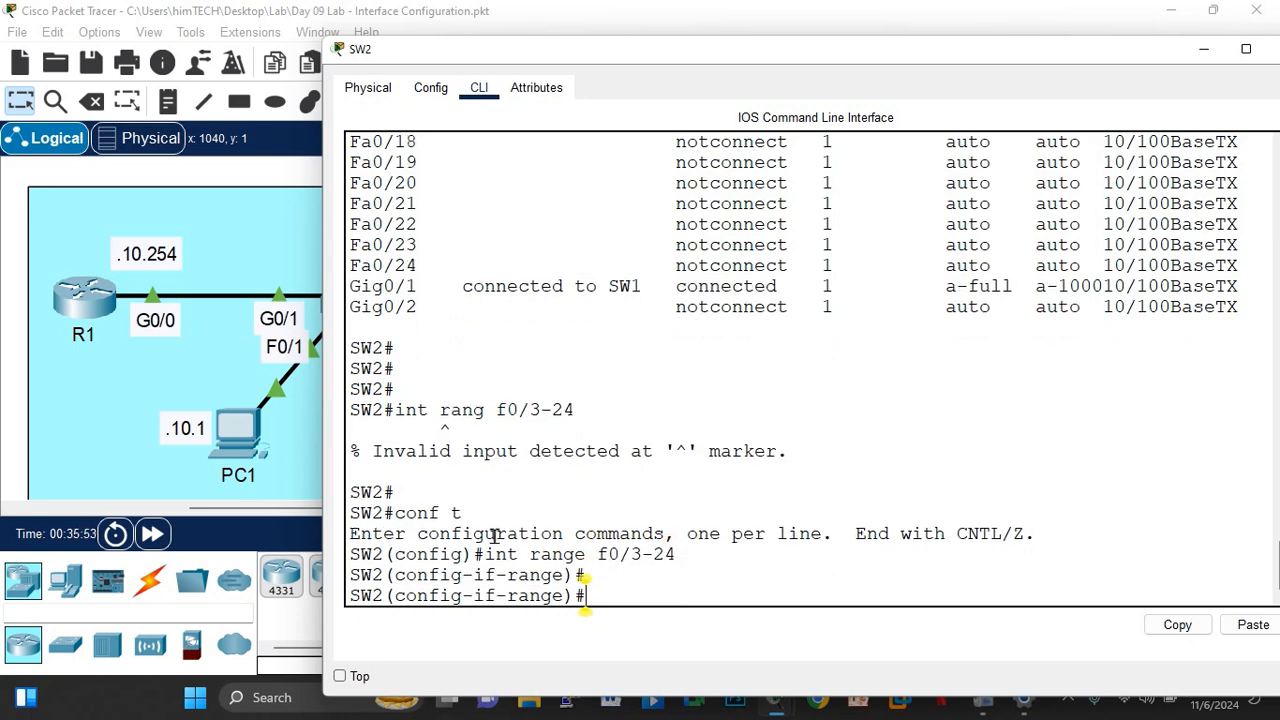
key("Return")
key("Return")
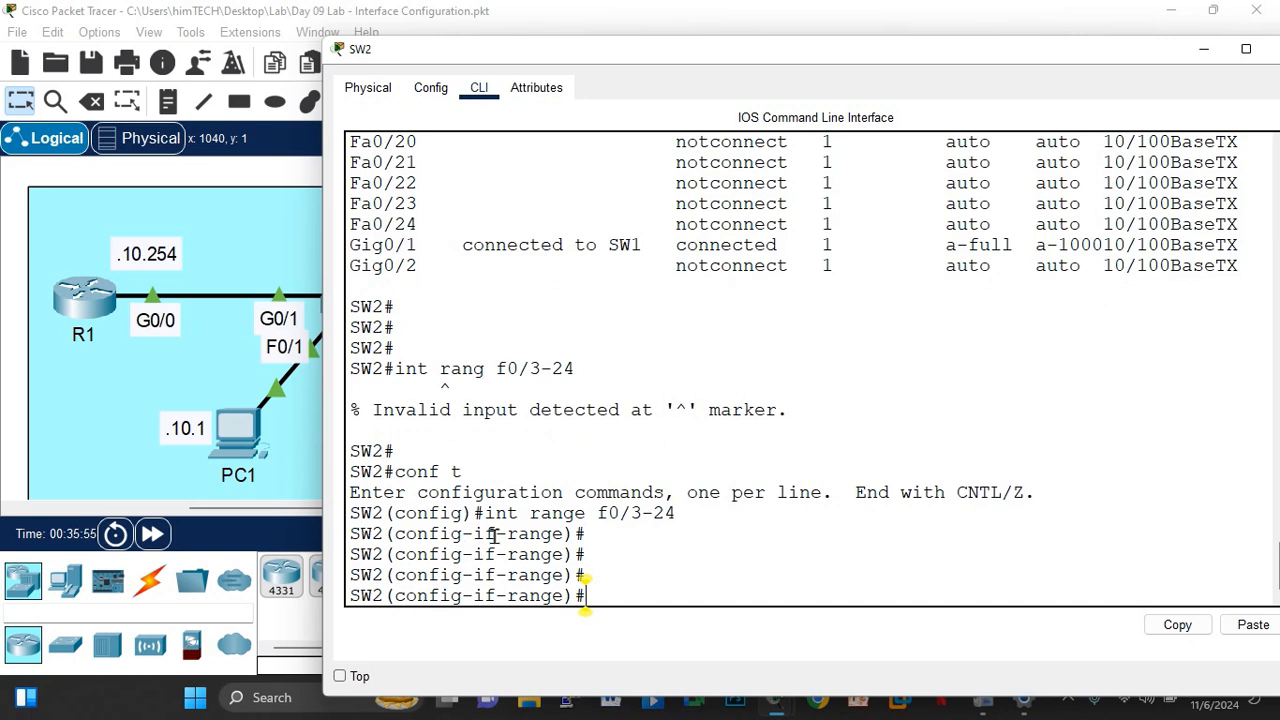
type("d")
key("BackSpace")
type("shut")
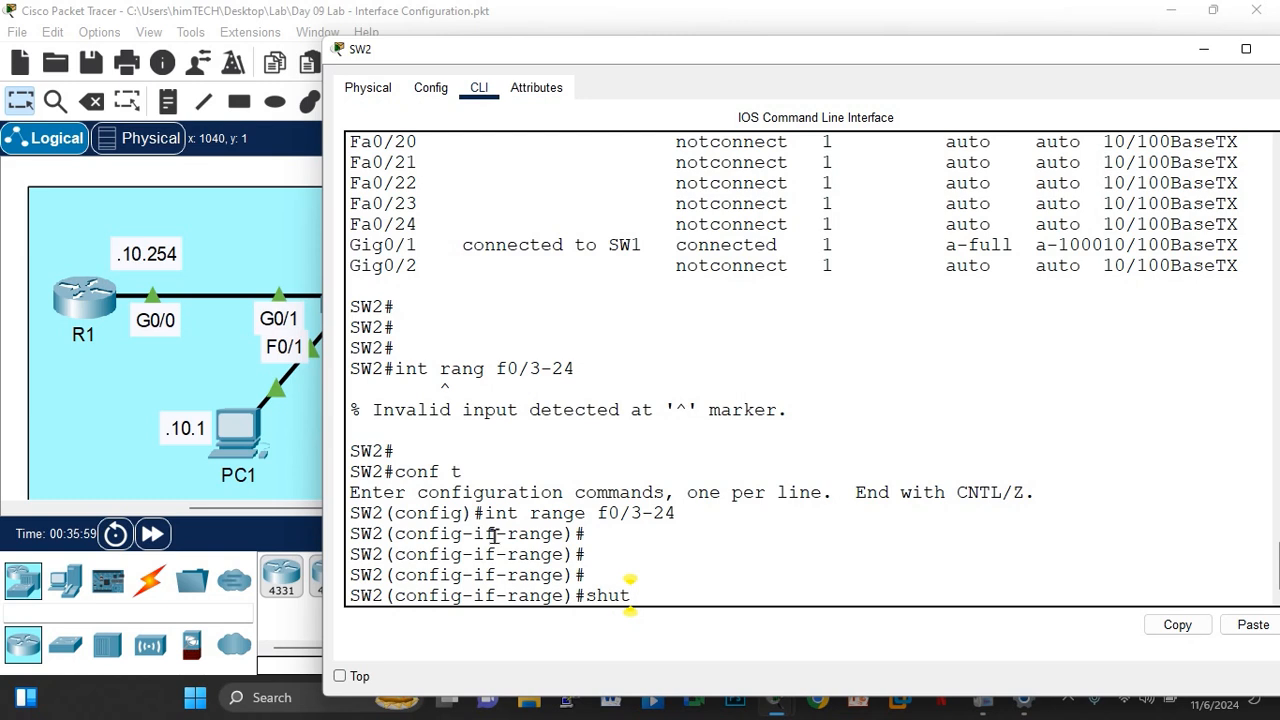
key("Return")
key("Return")
key("Return")
key("Return")
key("Return")
key("Return")
key("Return")
key("Return")
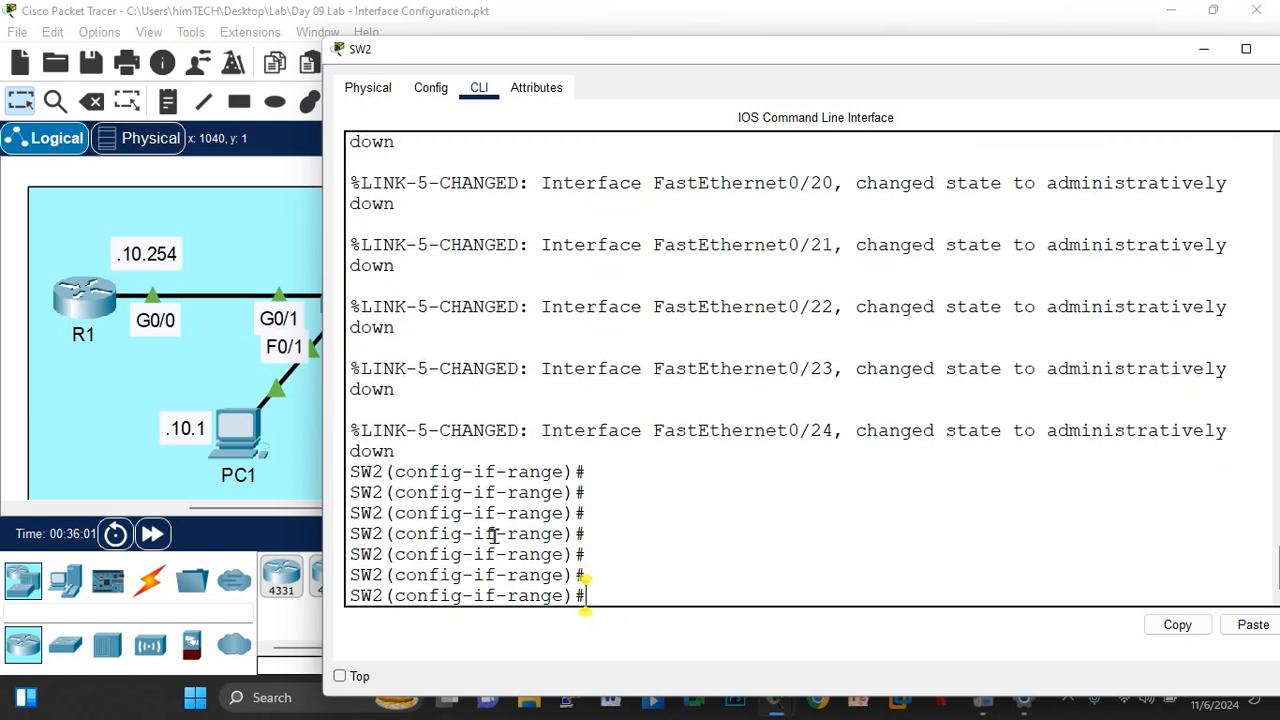
Step: Give the selected port range f0/3-24 the description "not in use"
type("des")
key("Tab")
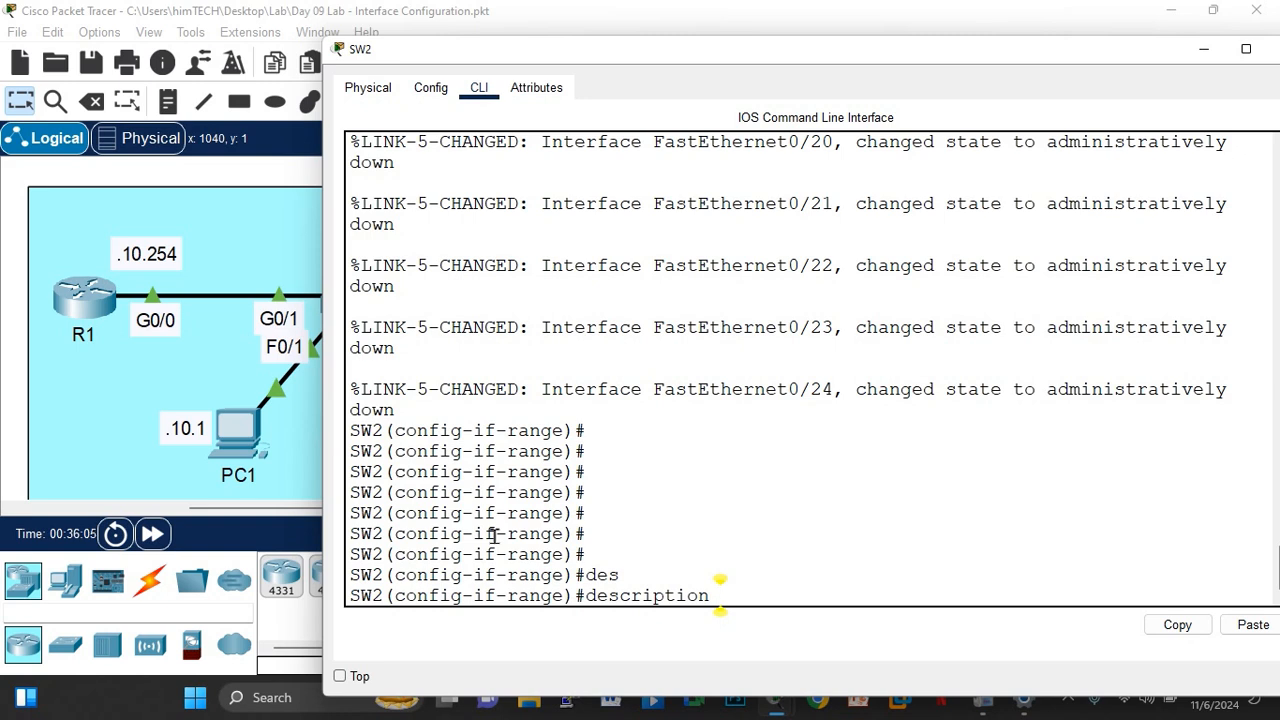
type("not i")
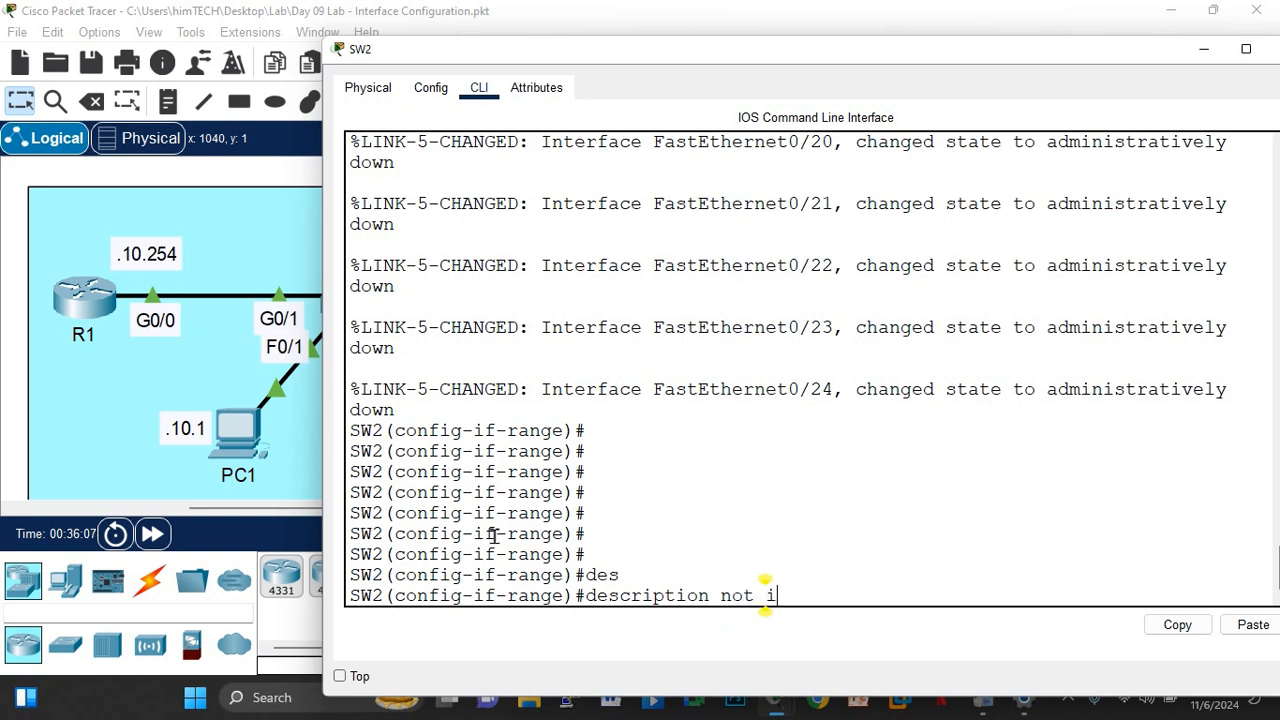
type("n use")
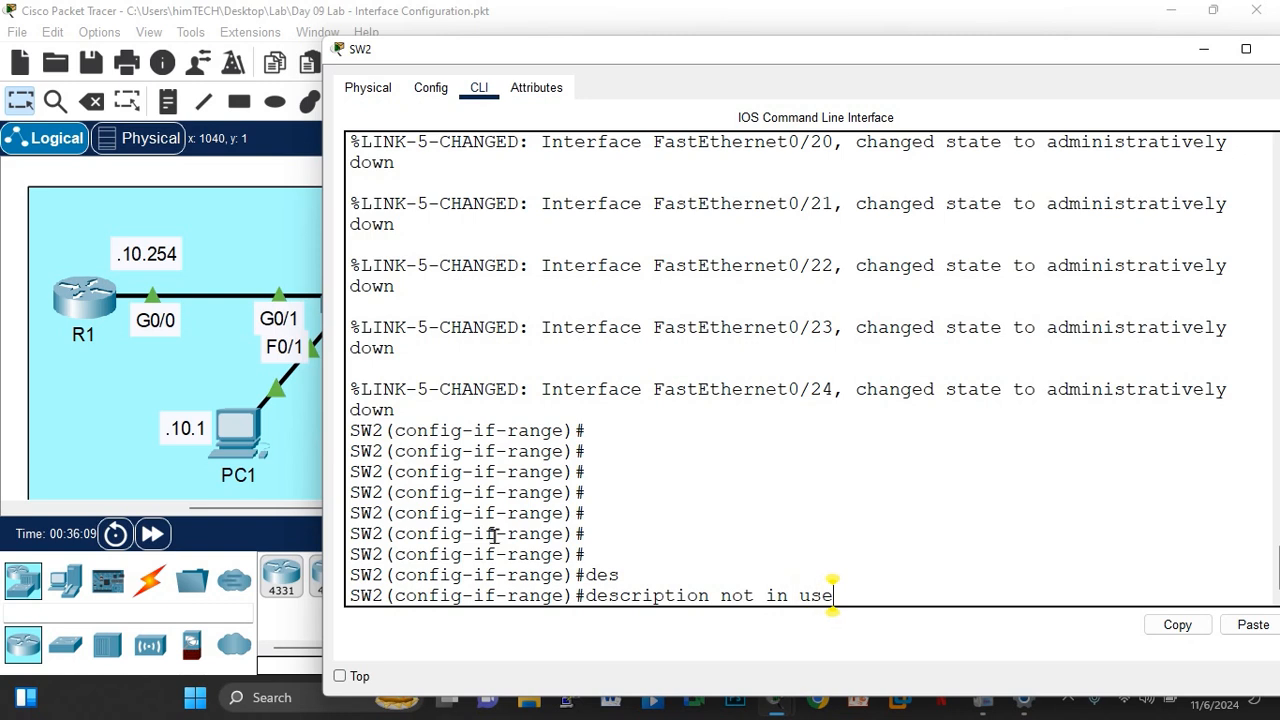
key("Return")
key("Return")
key("Return")
key("Return")
key("Return")
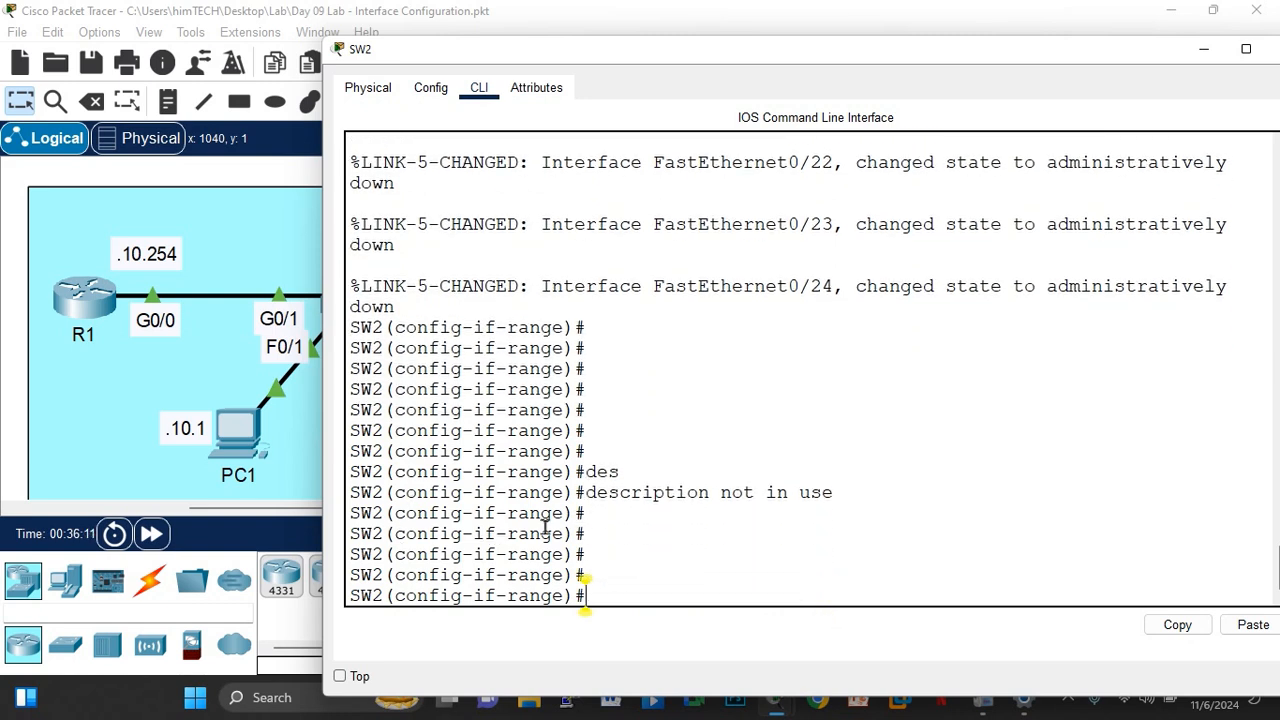
Step: List SW2's interface status from within configuration mode and check the names and states of the ports in range f0/3-24
left_click_drag(647, 58, 822, 40)
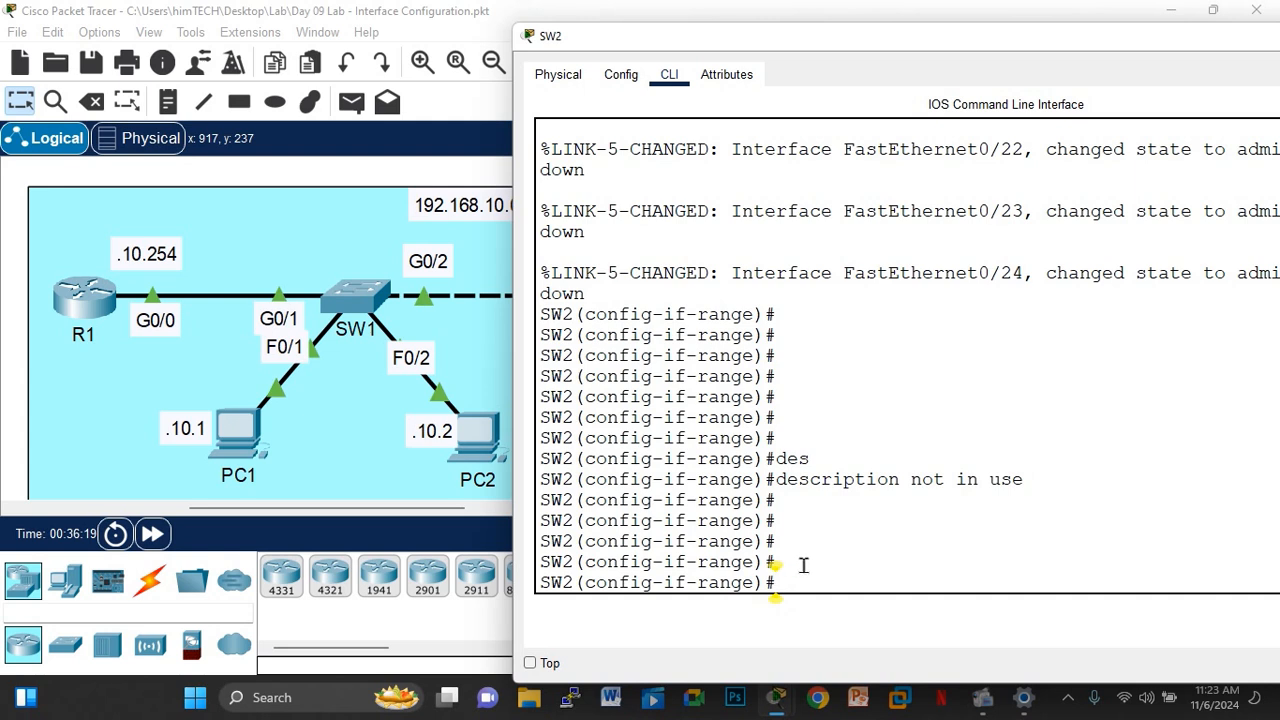
type("do show int")
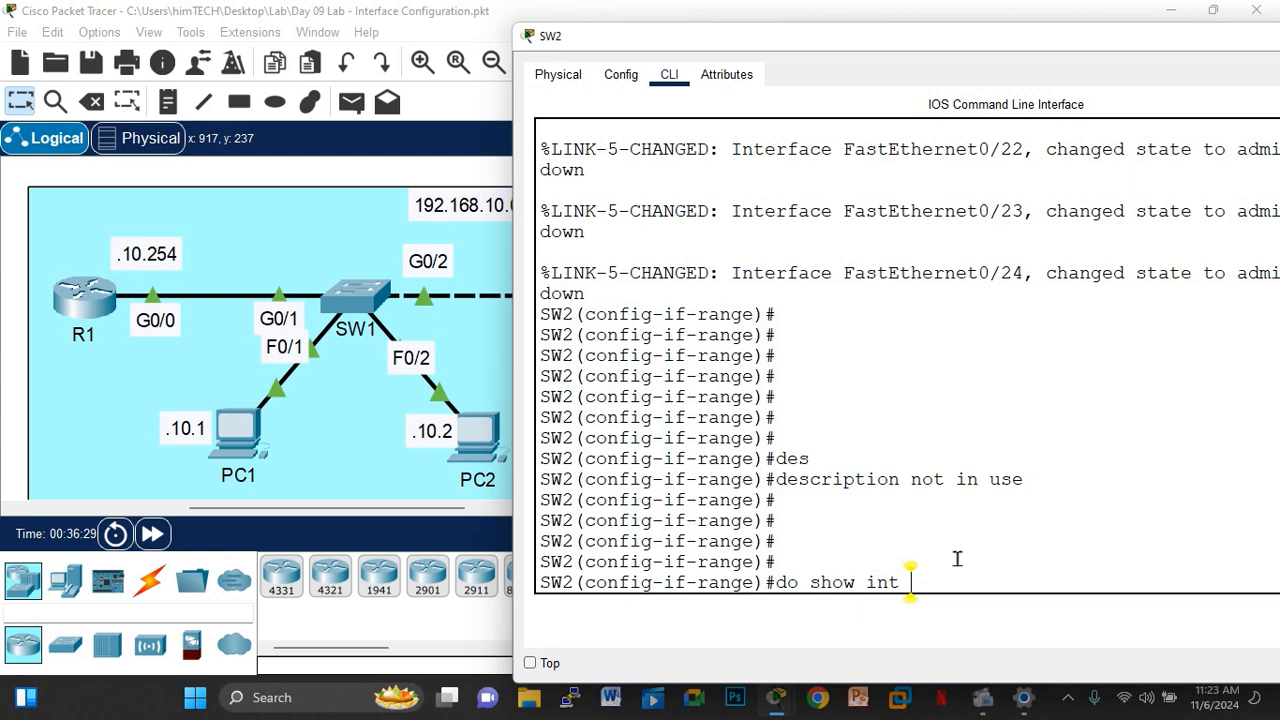
type(" status")
key("Return")
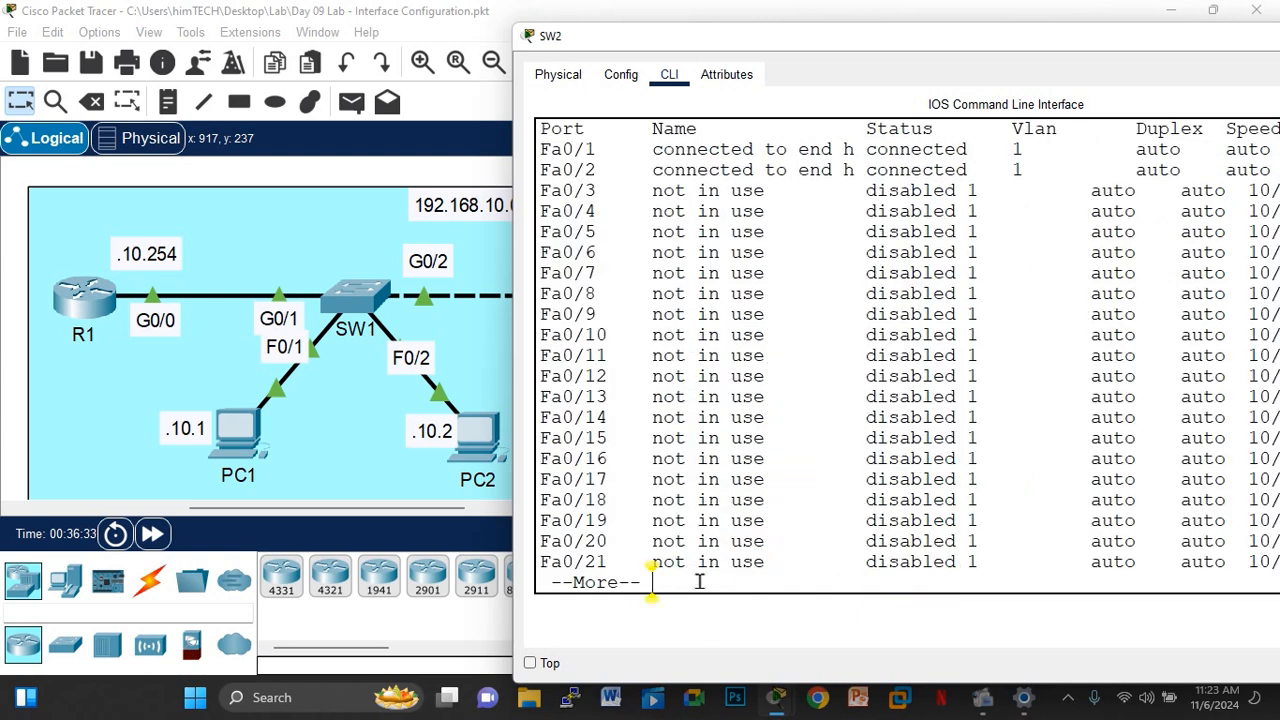
key("space")
scroll(1006, 291, "up", 3)
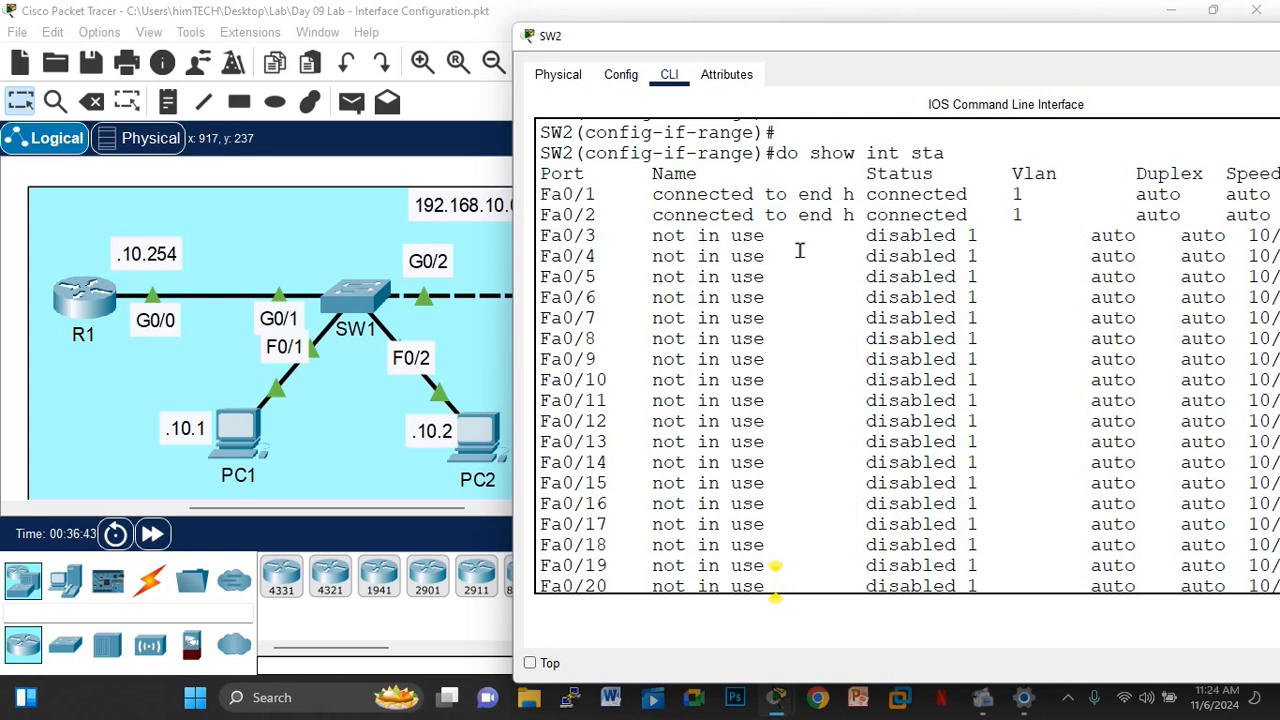
key("space")
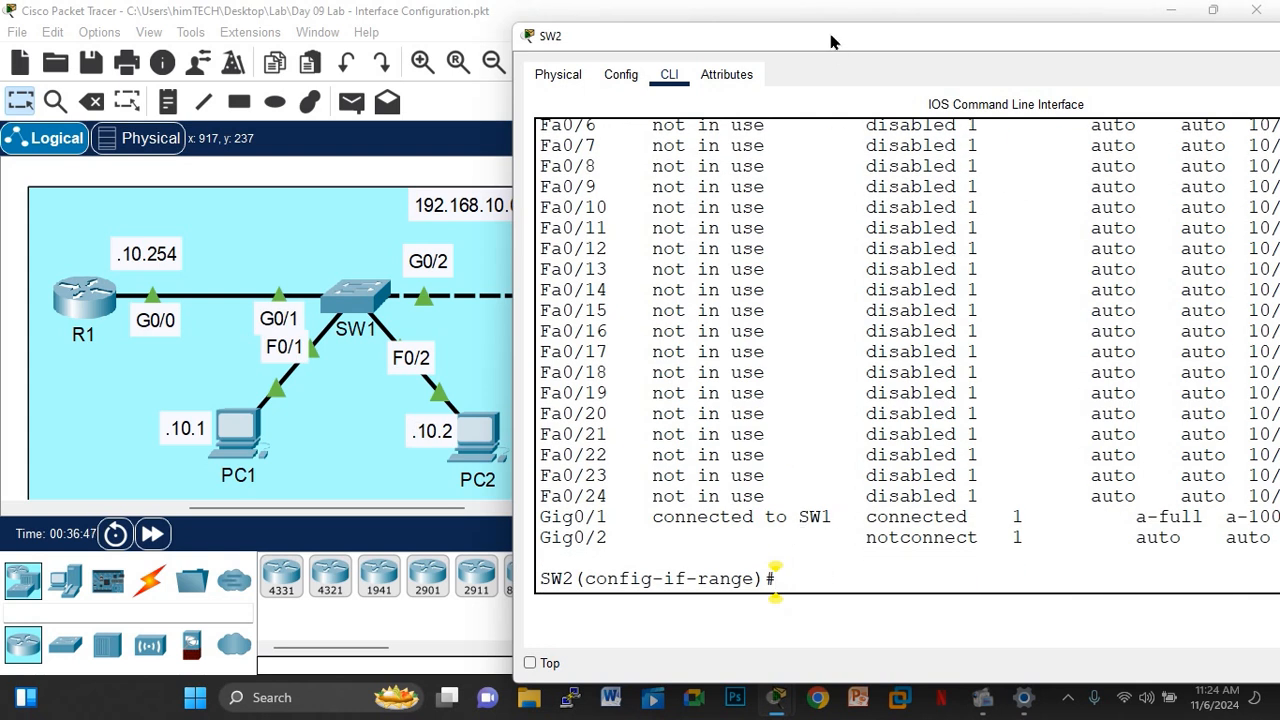
Step: Switch to SW2's interface g0/2 and shut it down
left_click_drag(810, 40, 1098, 85)
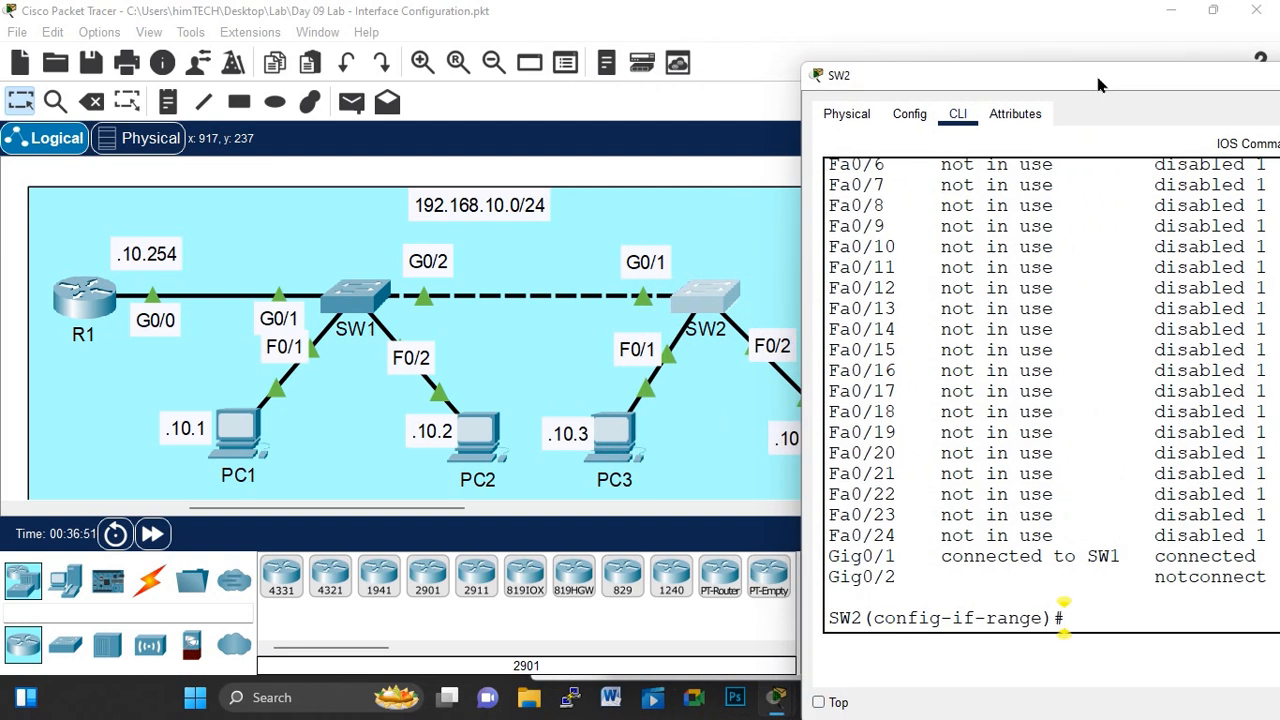
left_click_drag(1098, 85, 906, 78)
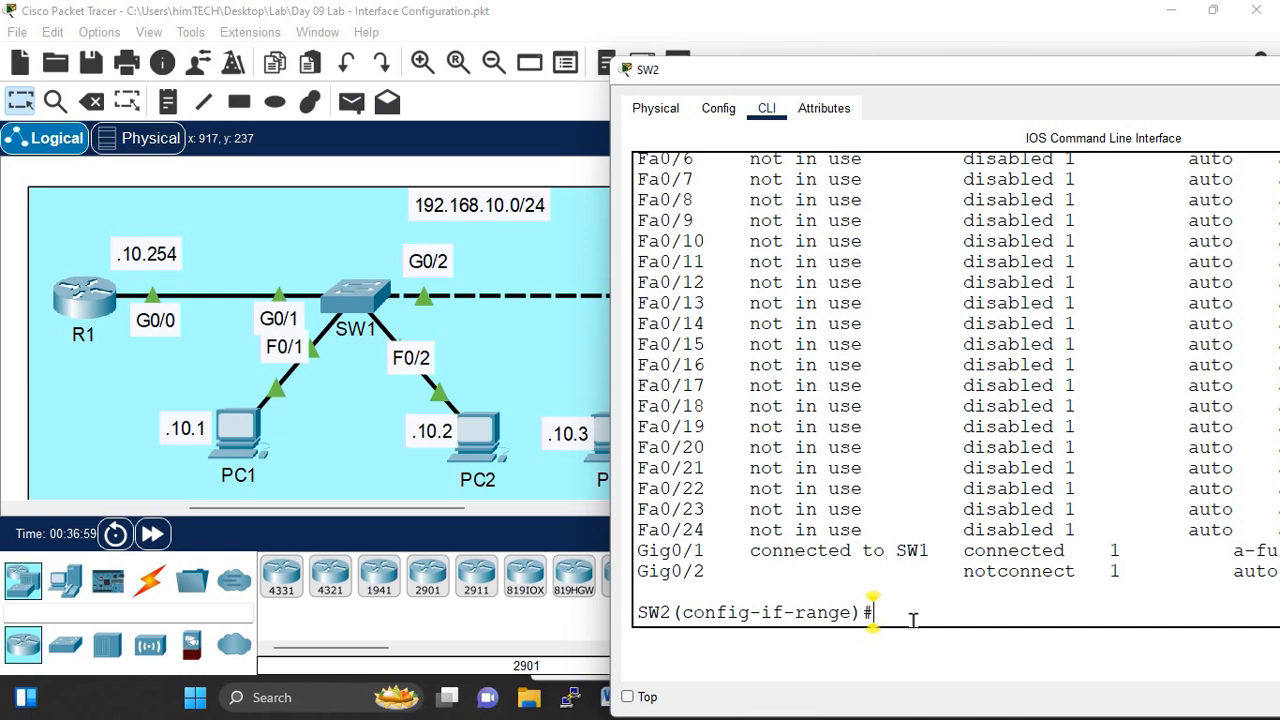
type("int")
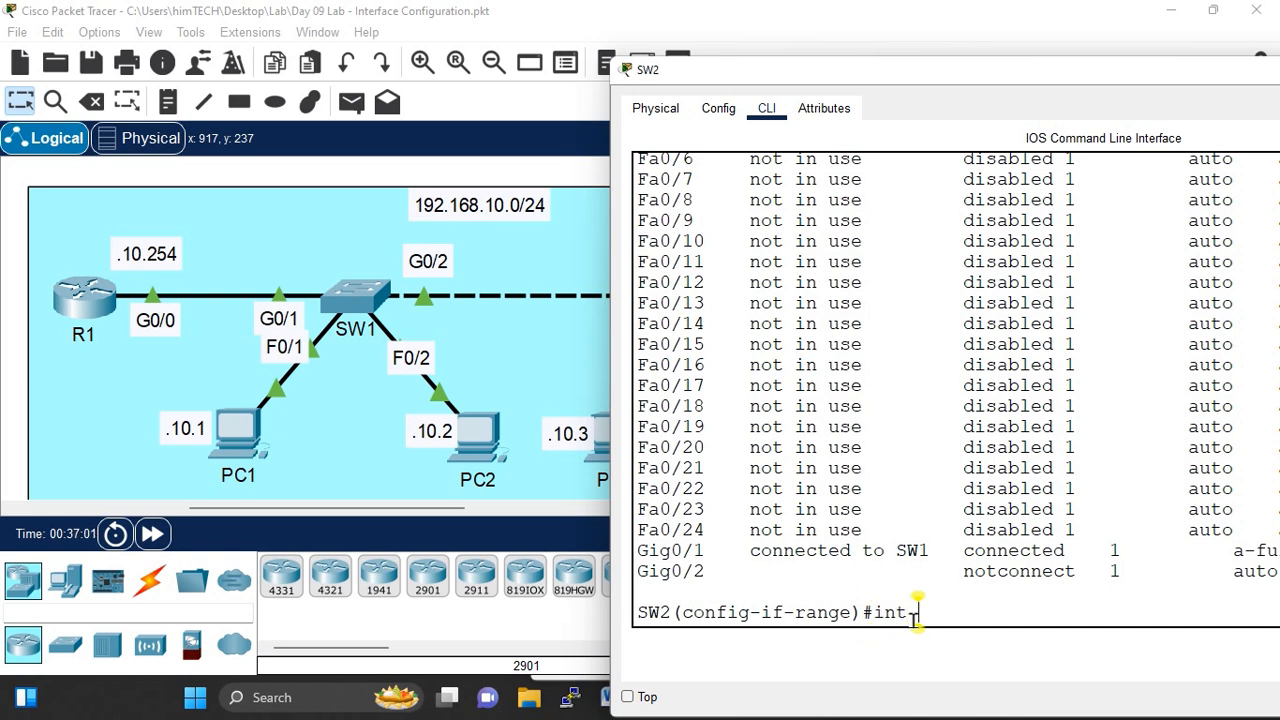
type(" g0/2")
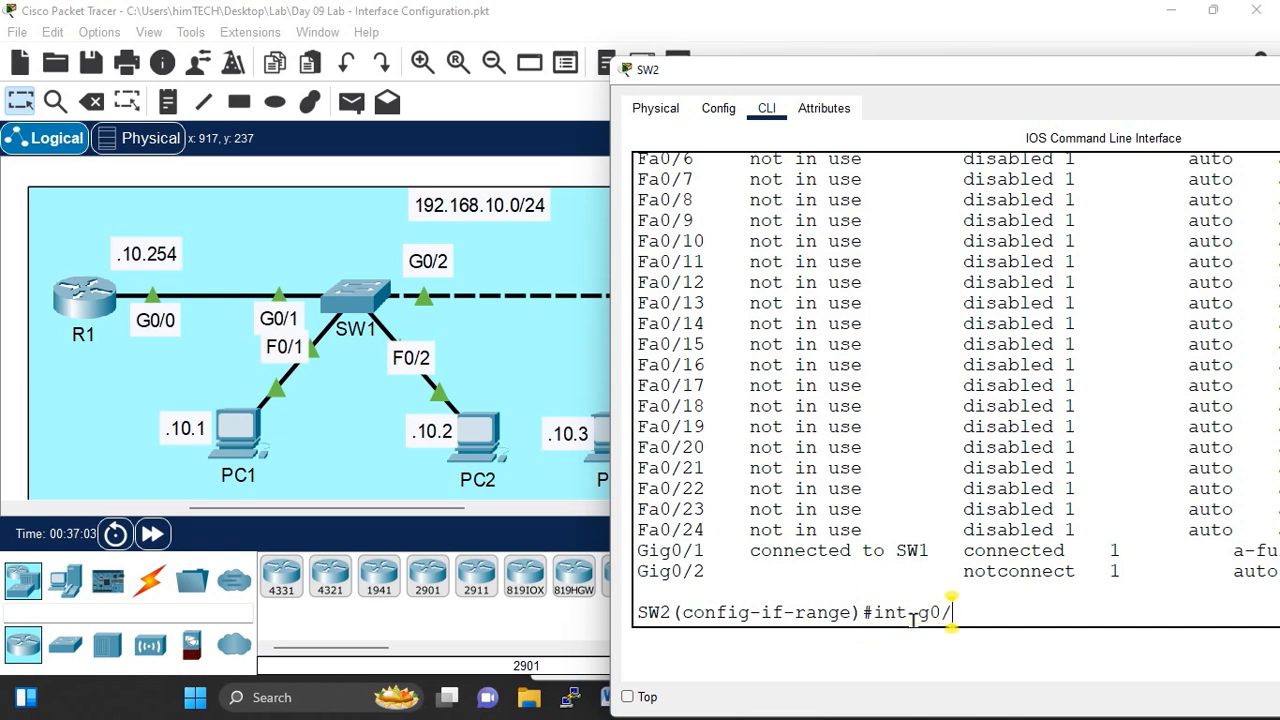
left_click_drag(967, 620, 901, 613)
left_click(968, 612)
key("Return")
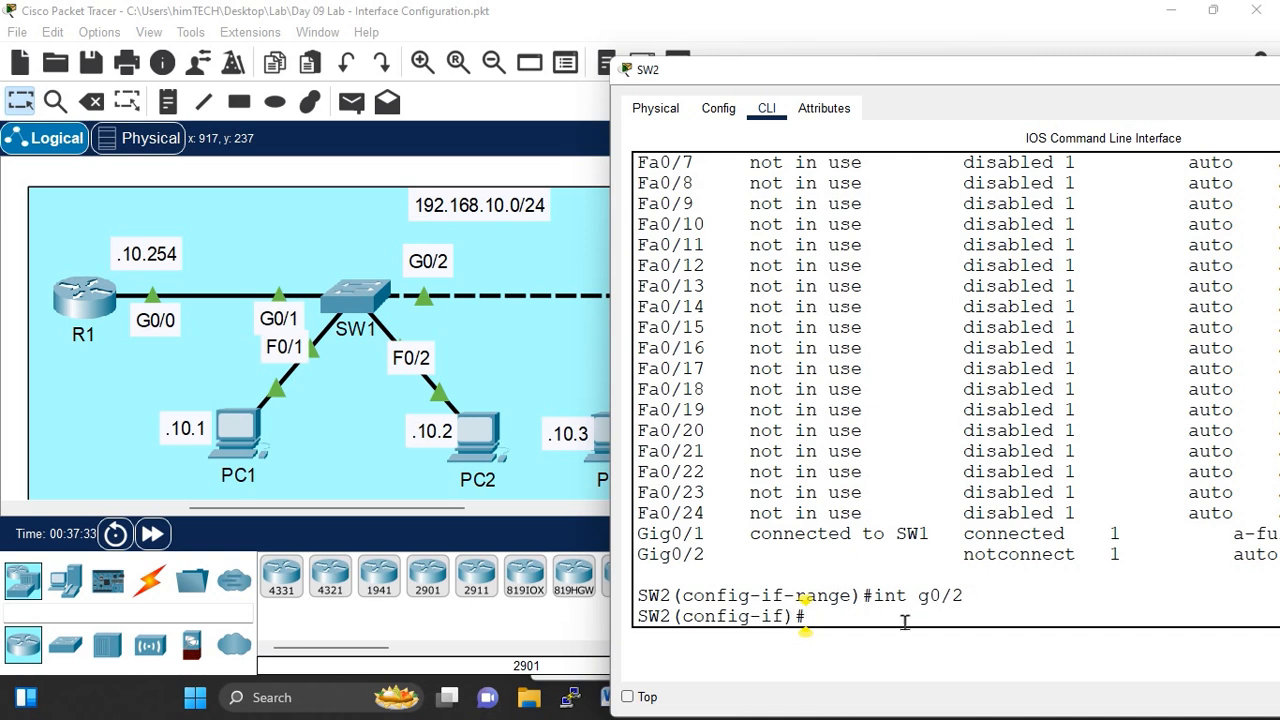
type("shut")
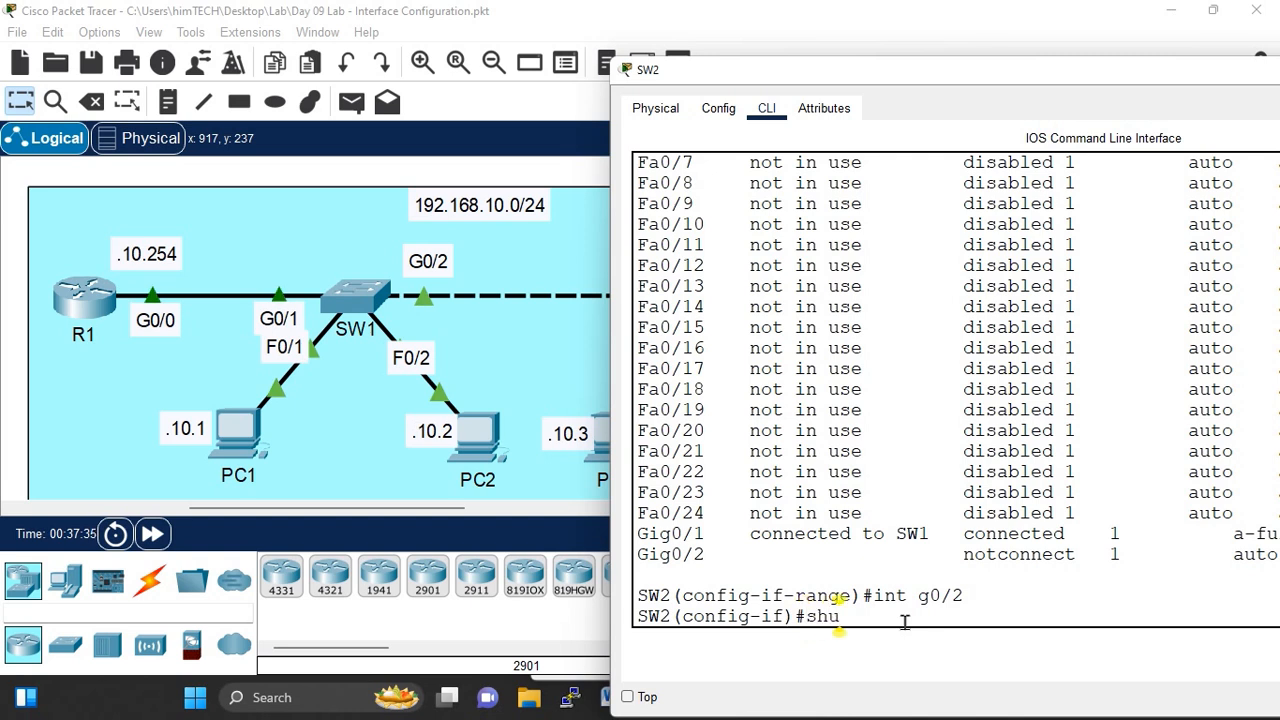
key("Return")
key("Return")
key("Return")
key("Return")
key("Return")
key("Return")
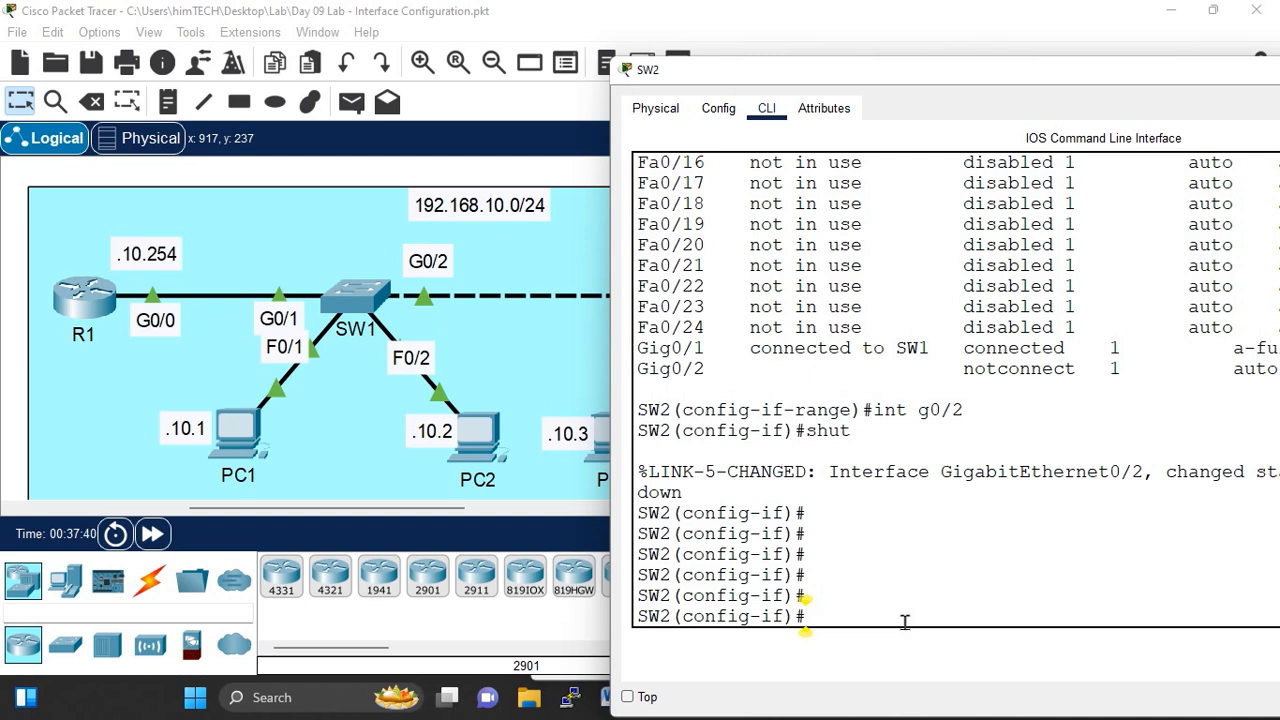
Step: List SW2's interface status again with do show int sta and check the state of Gig0/2
type("do show")
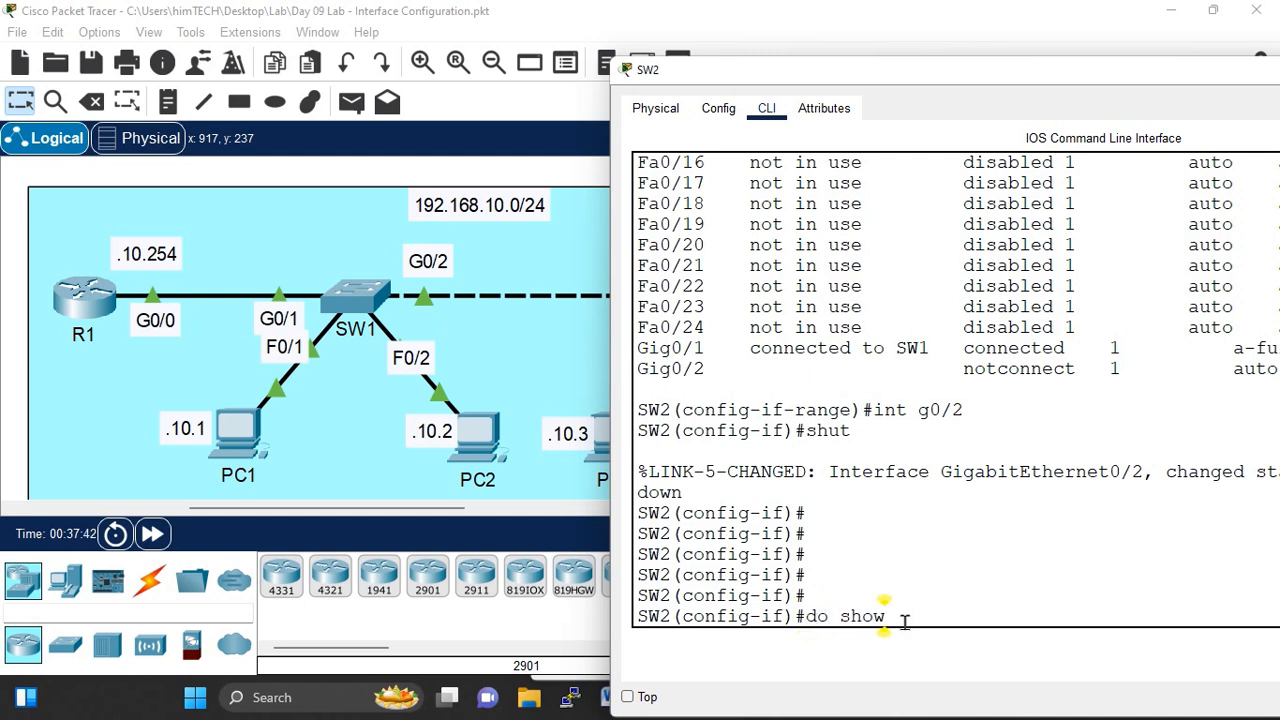
type(" int ")
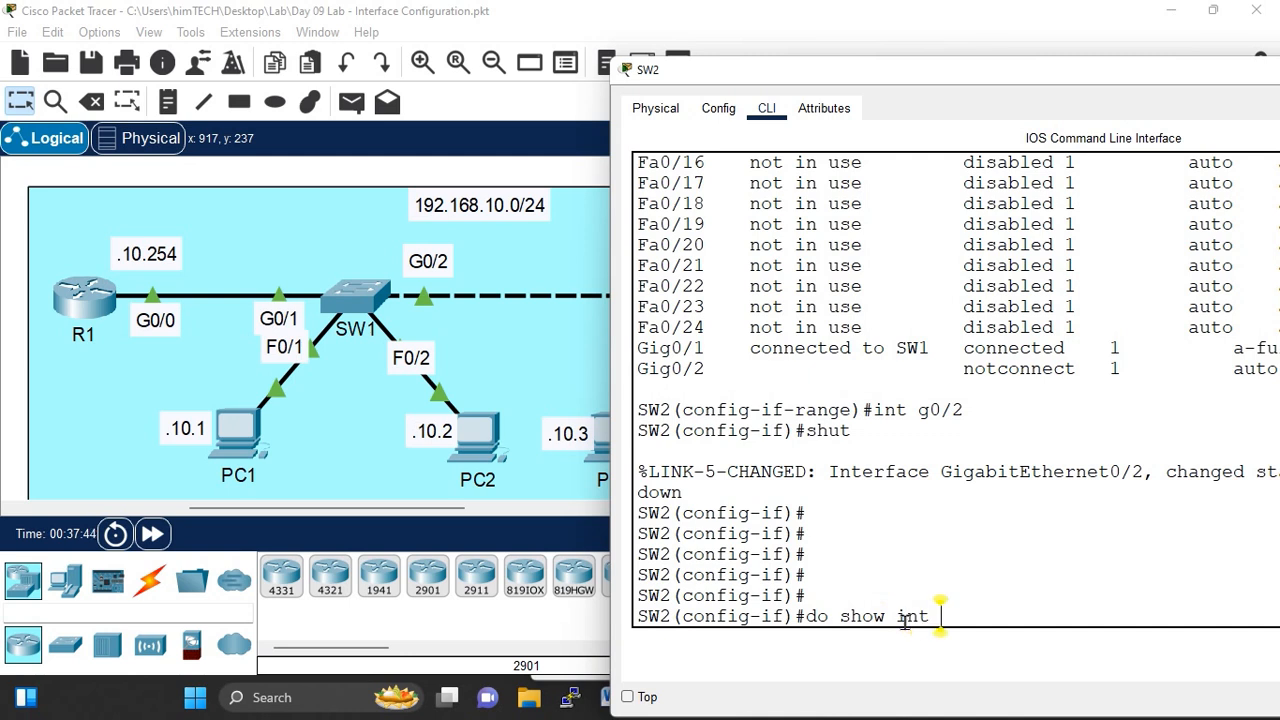
type("sta")
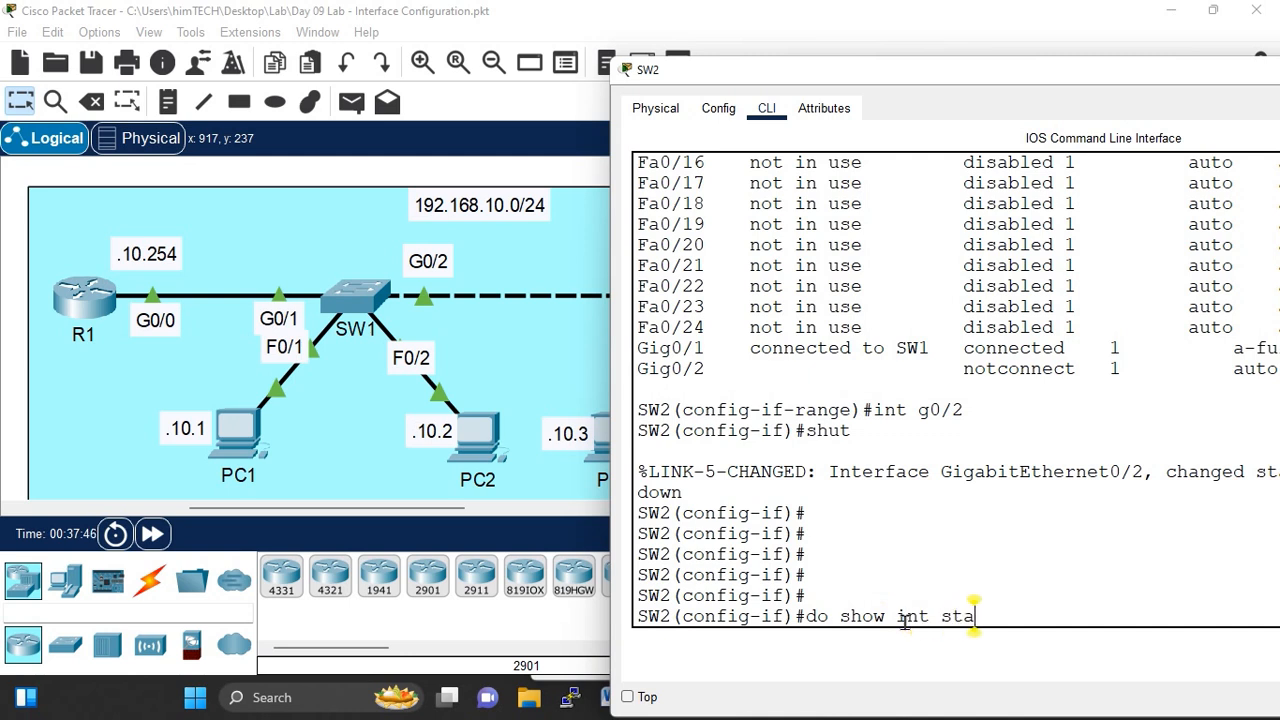
key("Return")
key("space")
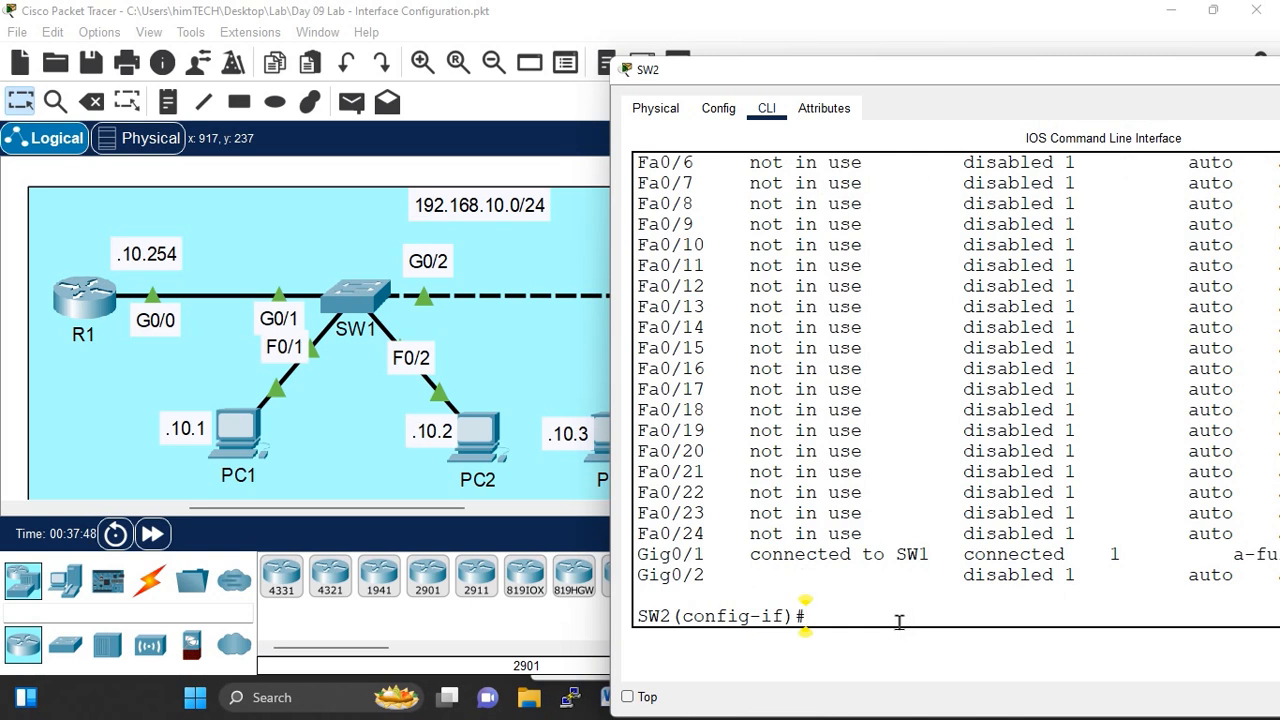
left_click_drag(963, 575, 1054, 574)
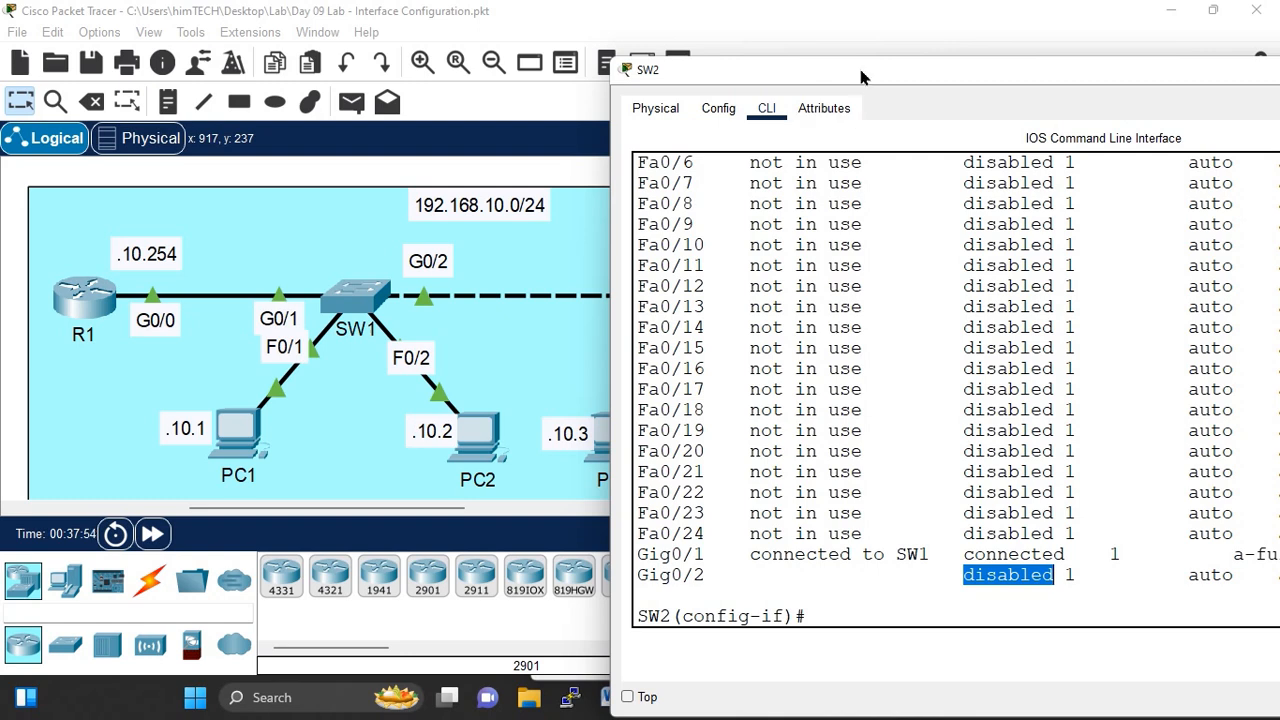
left_click_drag(858, 64, 499, 25)
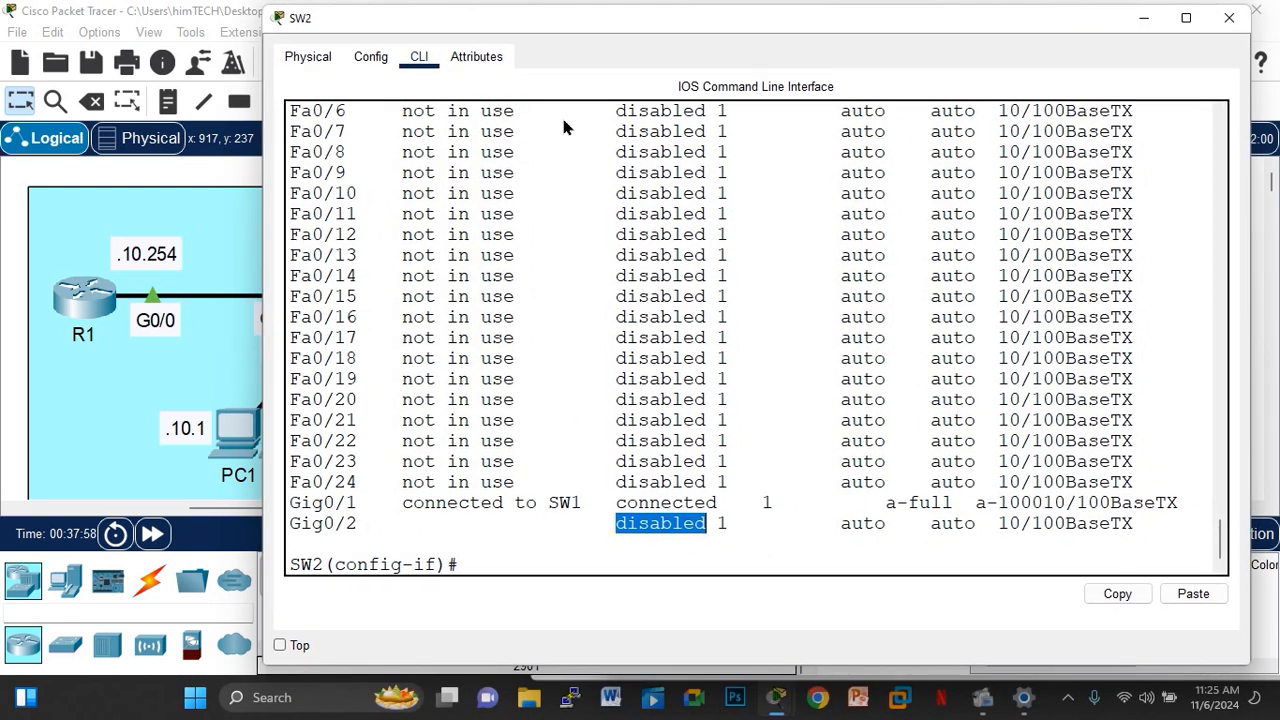
Step: Display SW2's running configuration from interface configuration mode with do show run
left_click(461, 563)
key("Return")
key("Return")
key("Return")
key("Return")
key("Return")
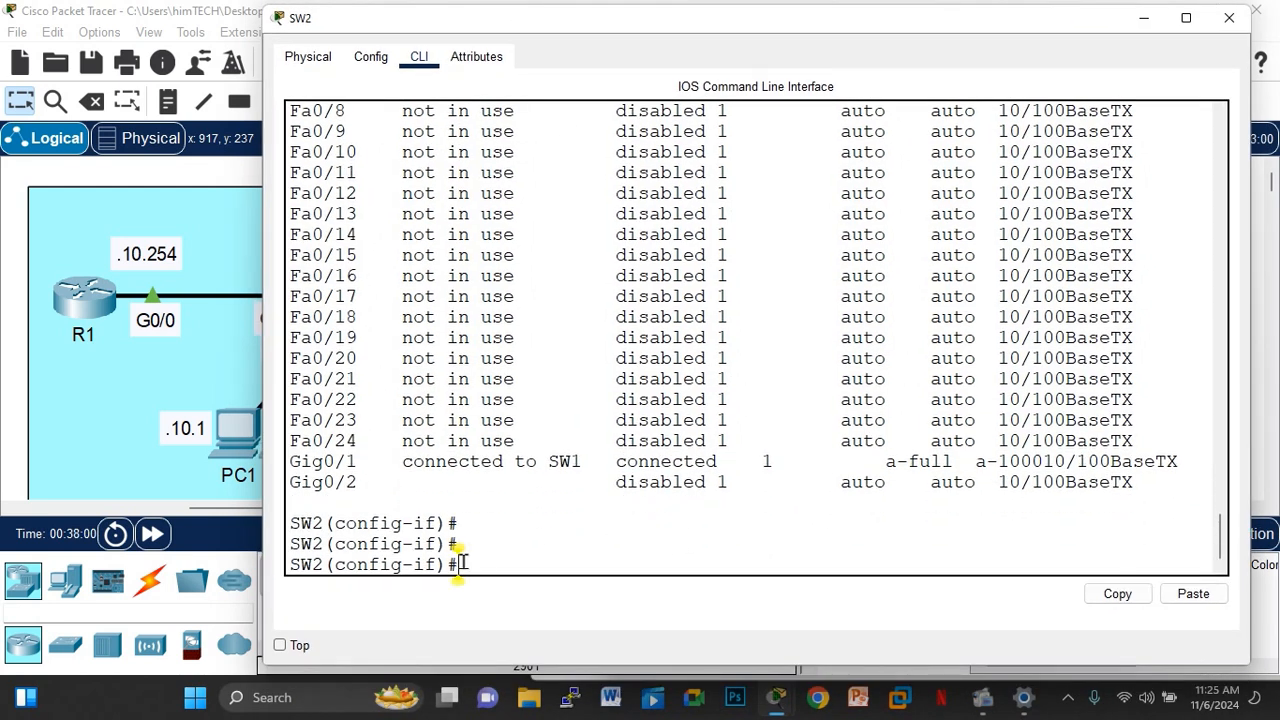
type("nfig-if)#do show run")
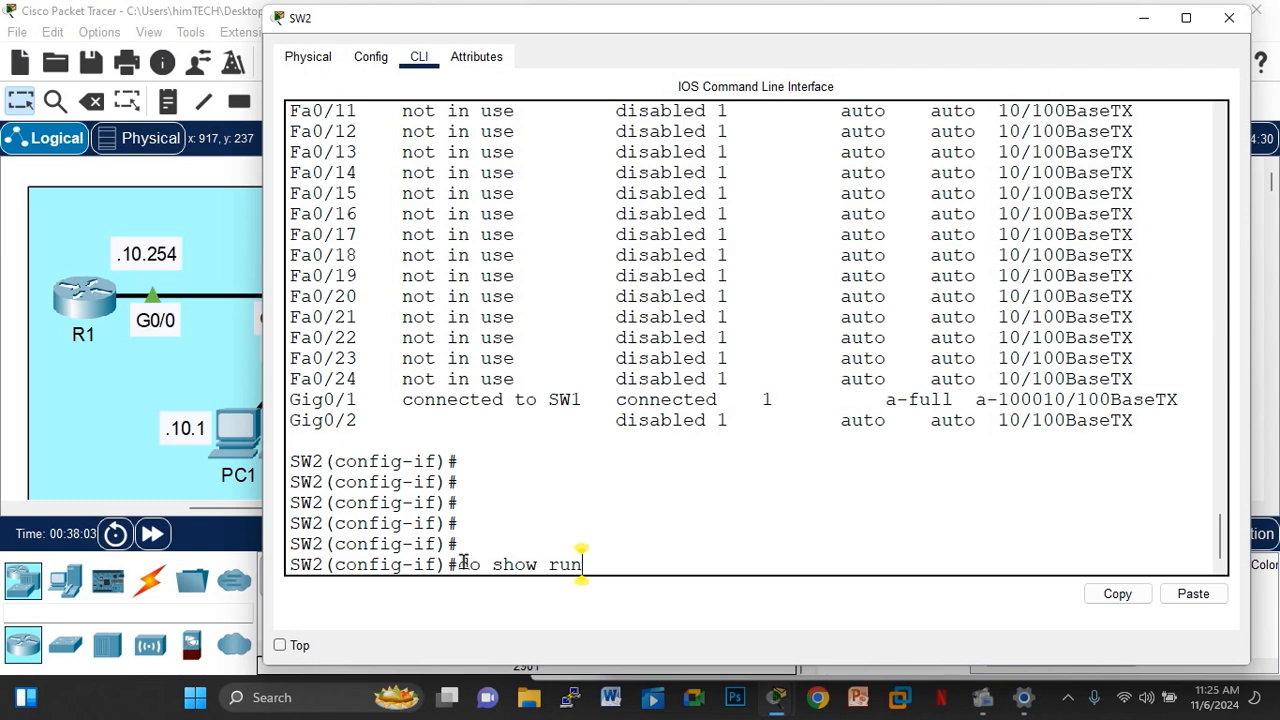
key("Return")
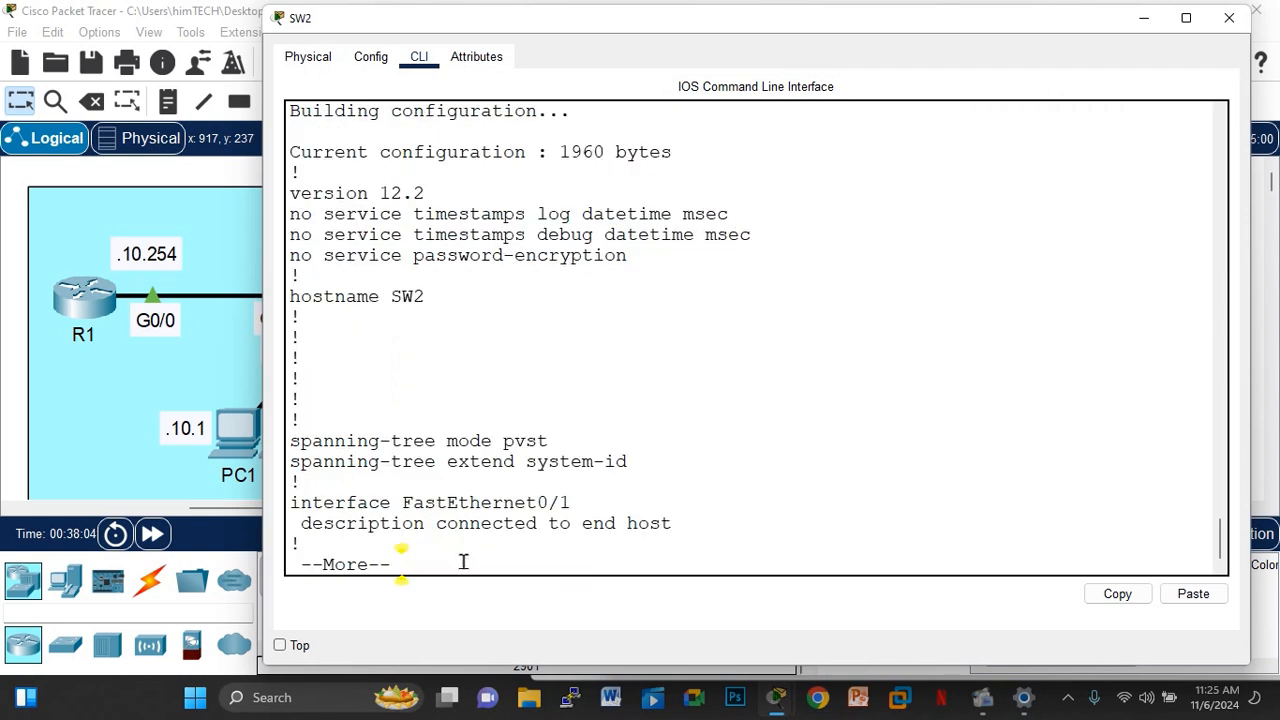
Step: Page through the rest of SW2's running configuration and check the descriptions and shutdown states of its interfaces
key("space")
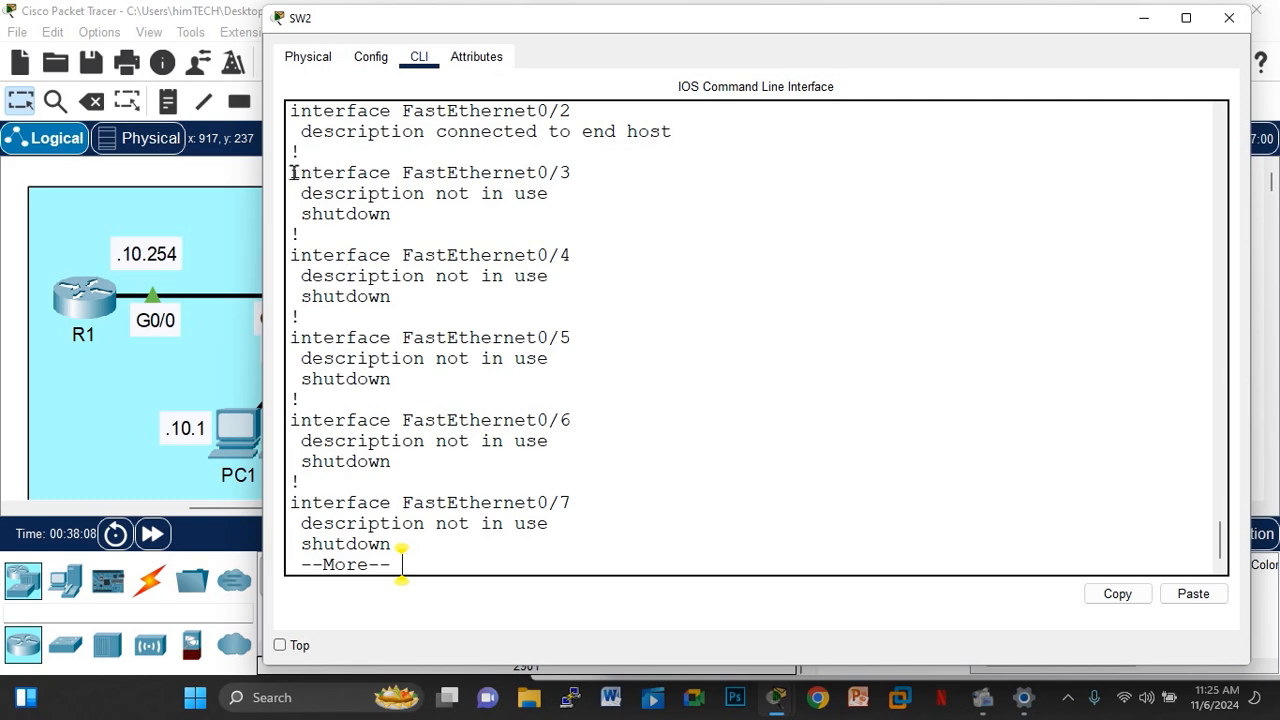
left_click_drag(291, 172, 581, 192)
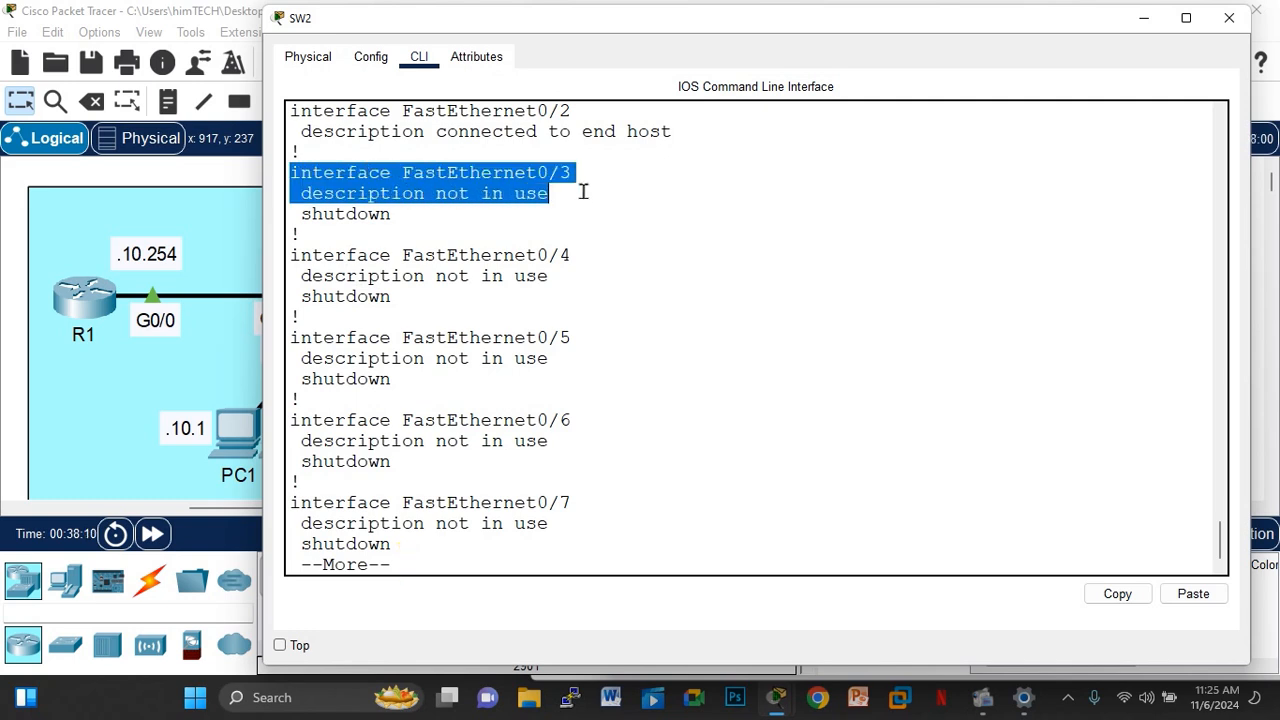
left_click(553, 193)
scroll(549, 189, "up", 3)
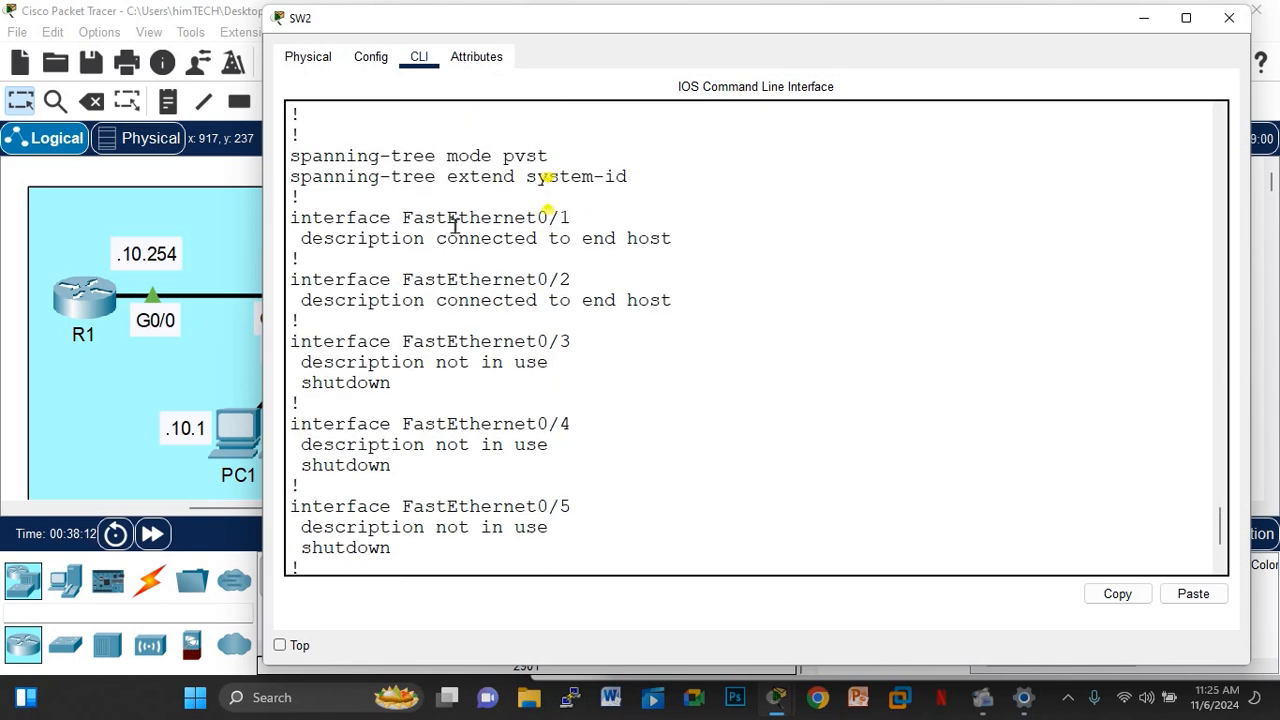
left_click_drag(289, 217, 684, 560)
scroll(622, 503, "down", 3)
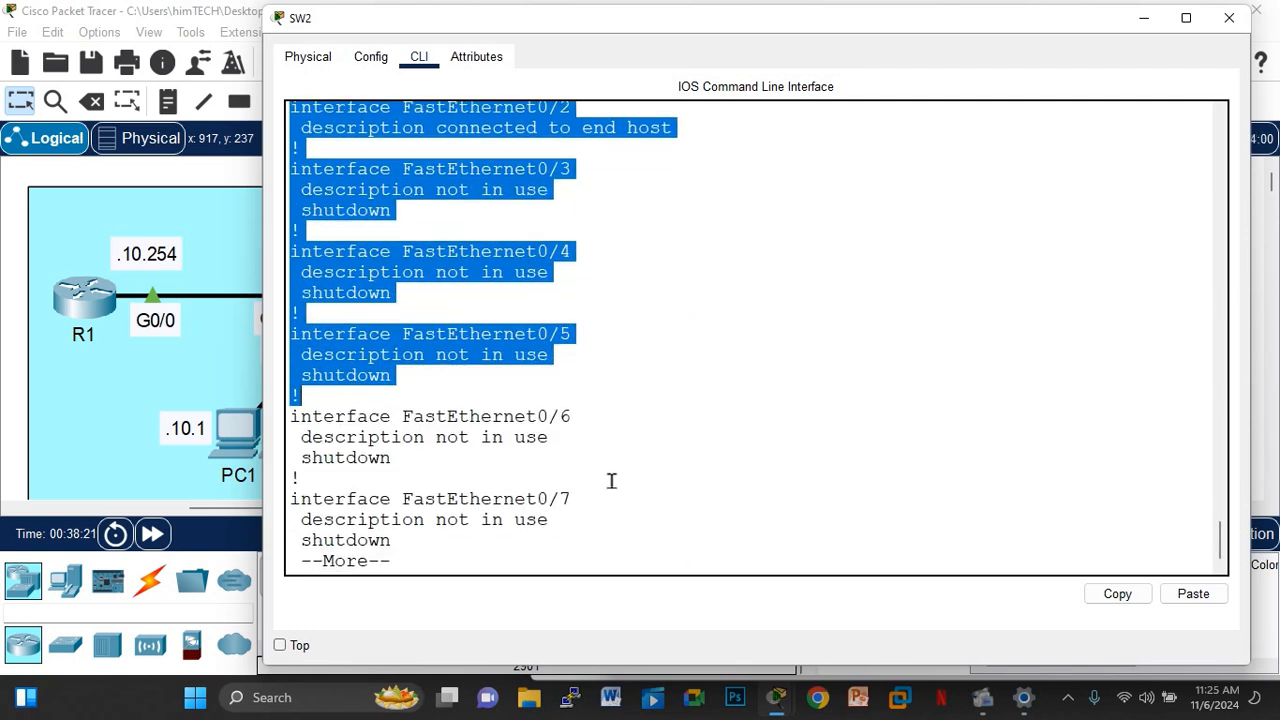
key("space")
key("space")
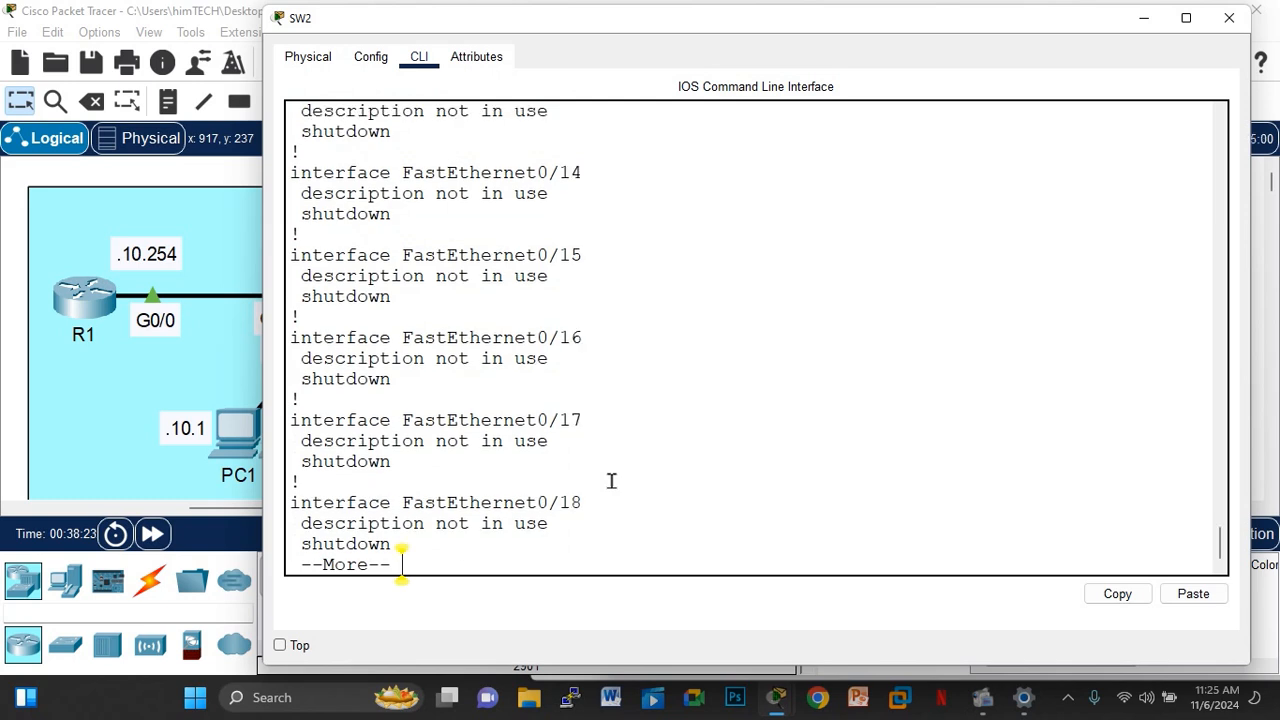
key("space")
key("space")
key("space")
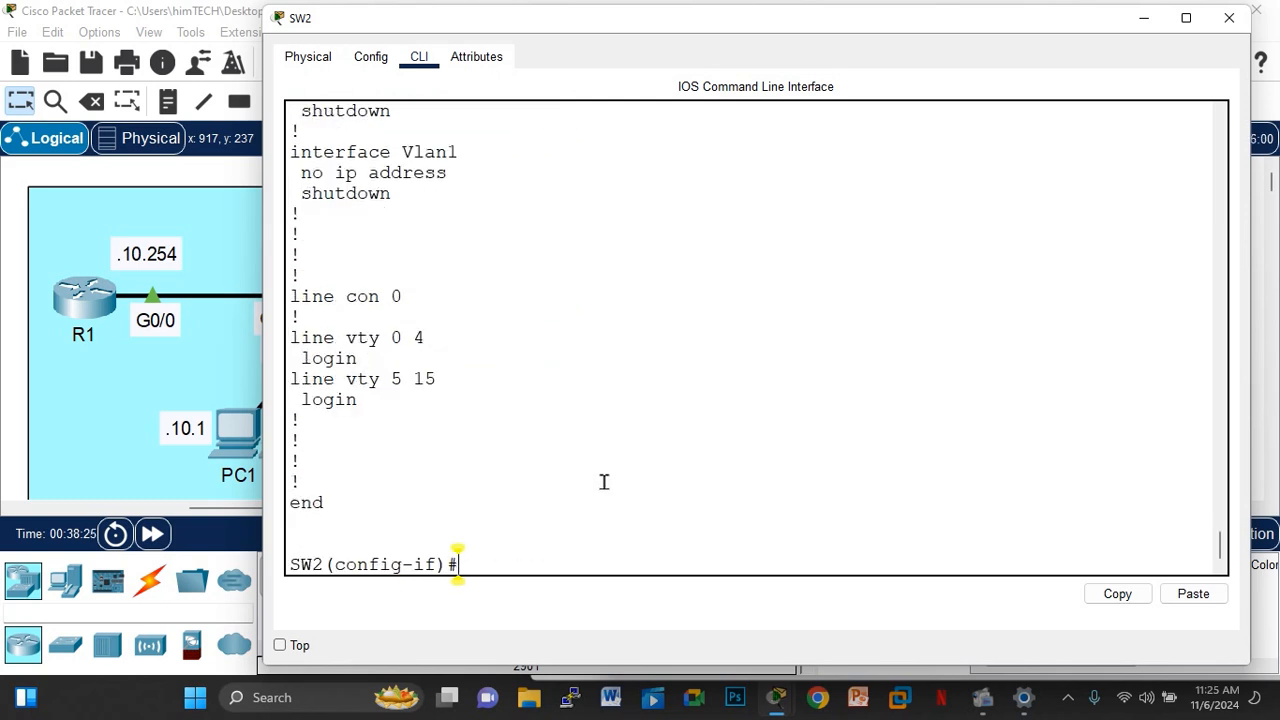
Step: Leave SW2's interface configuration mode with end and save the switch's configuration with wr
left_click_drag(585, 26, 877, 109)
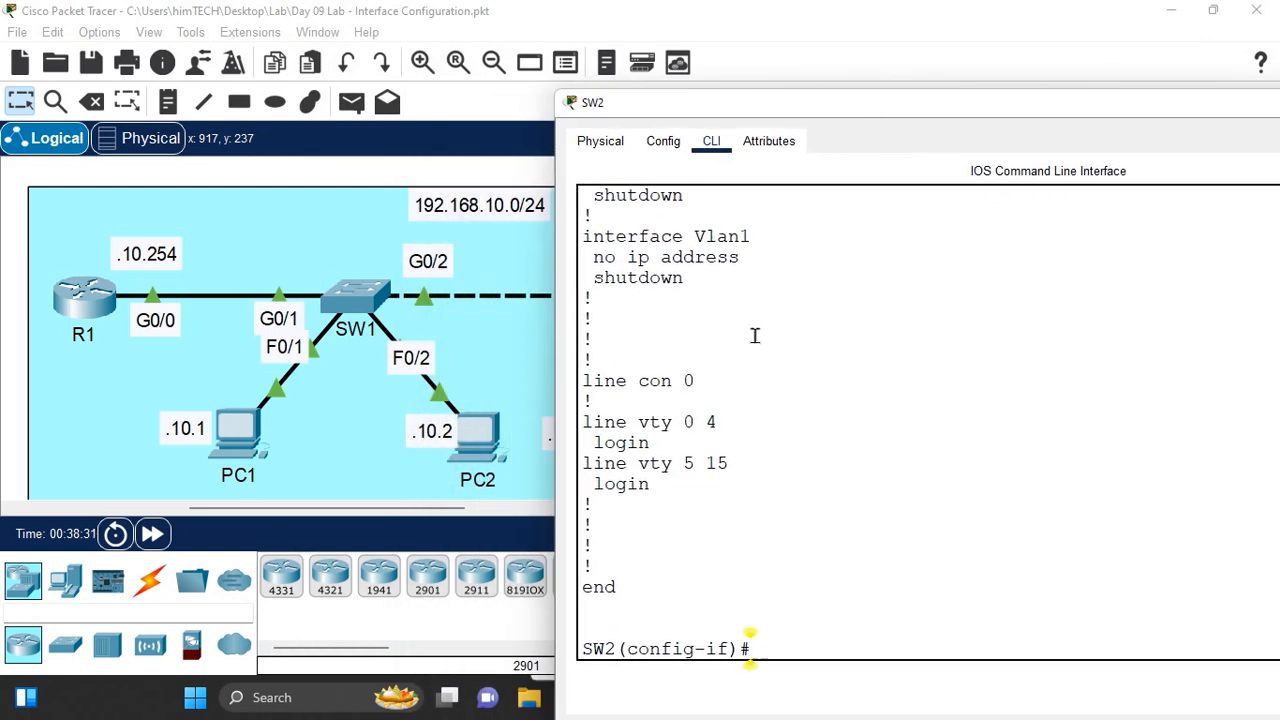
type("end")
key("Return")
key("Return")
key("Return")
key("Return")
key("Return")
key("Return")
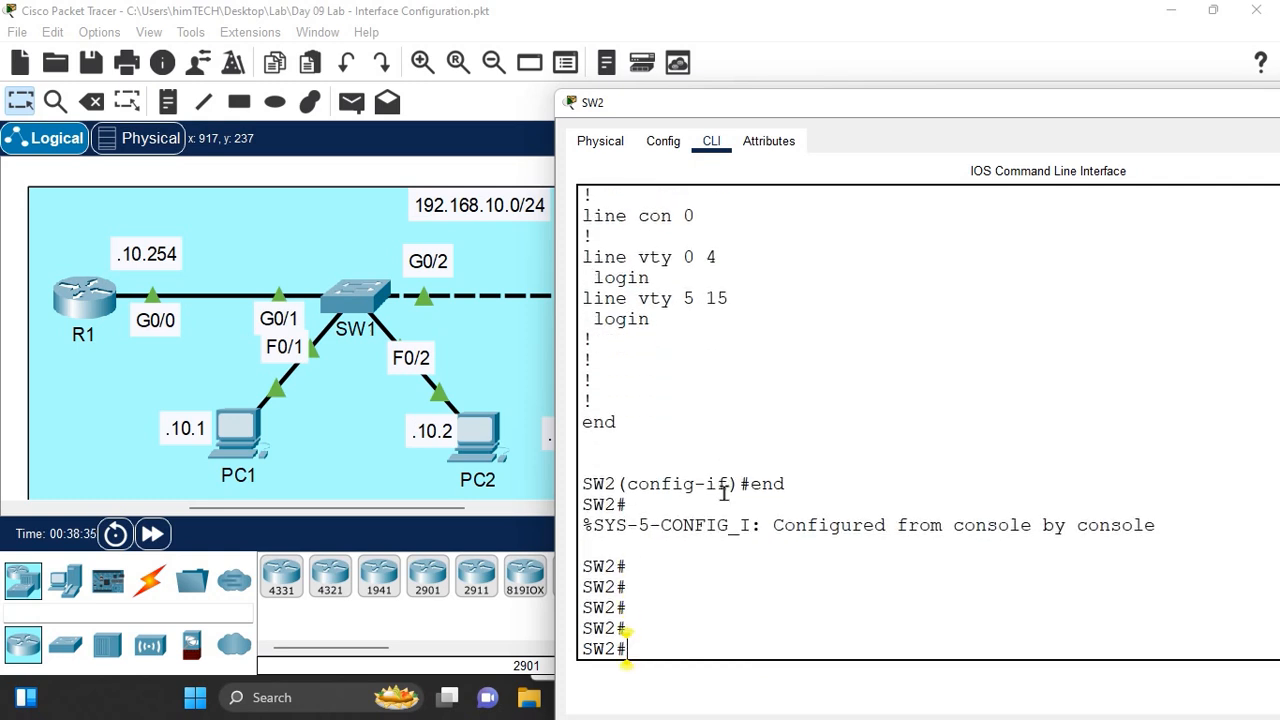
type("wr")
key("Return")
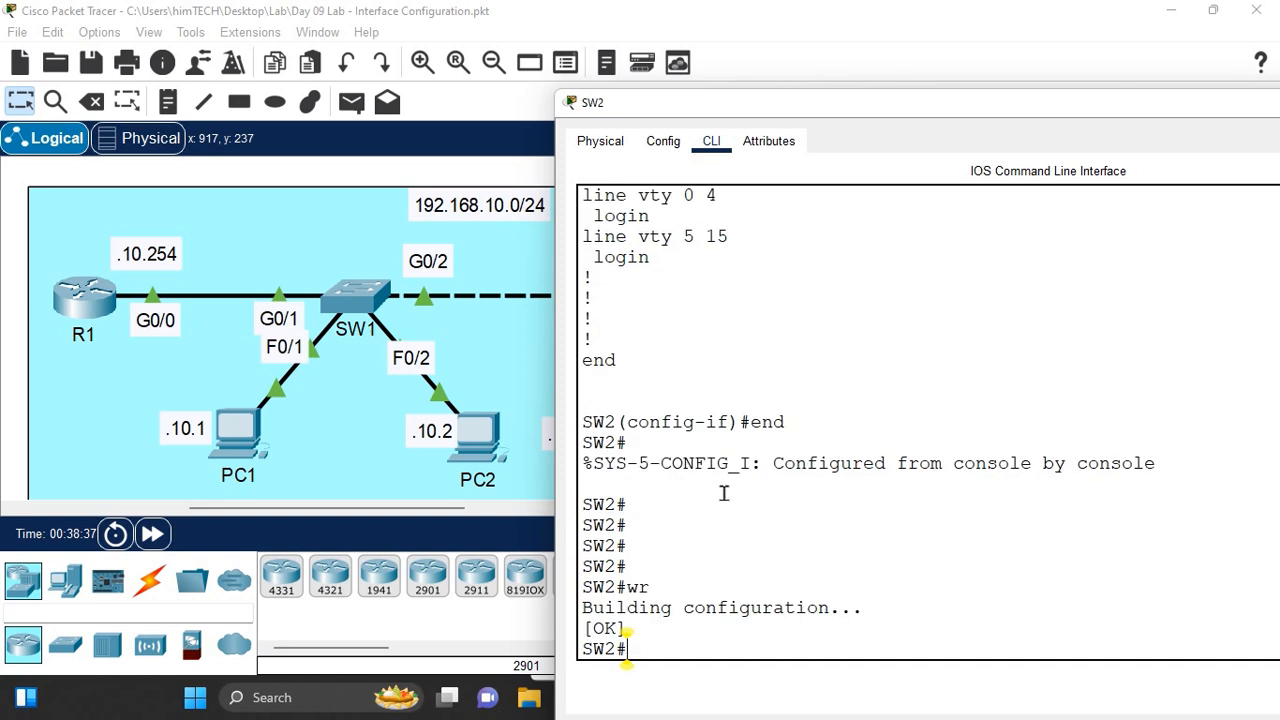
key("Return")
key("Return")
key("Return")
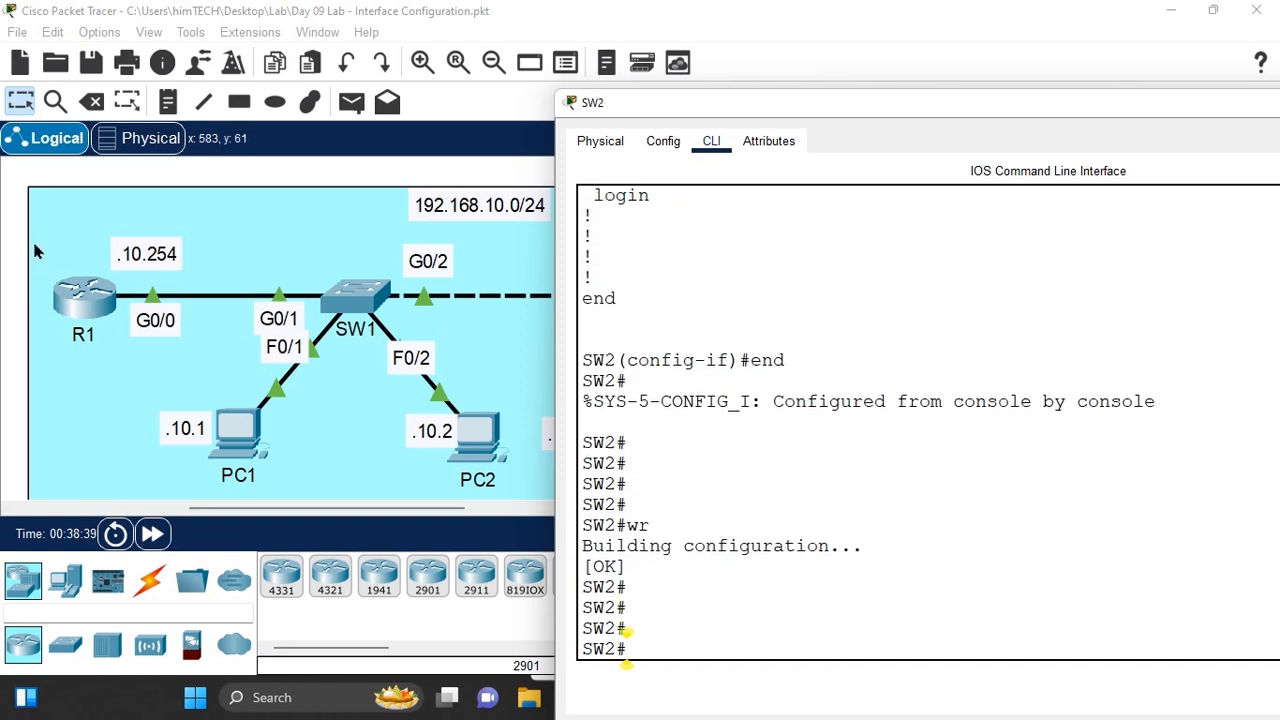
Step: Bring the topology workspace forward and review the lab's task list for the remaining work
left_click(14, 178)
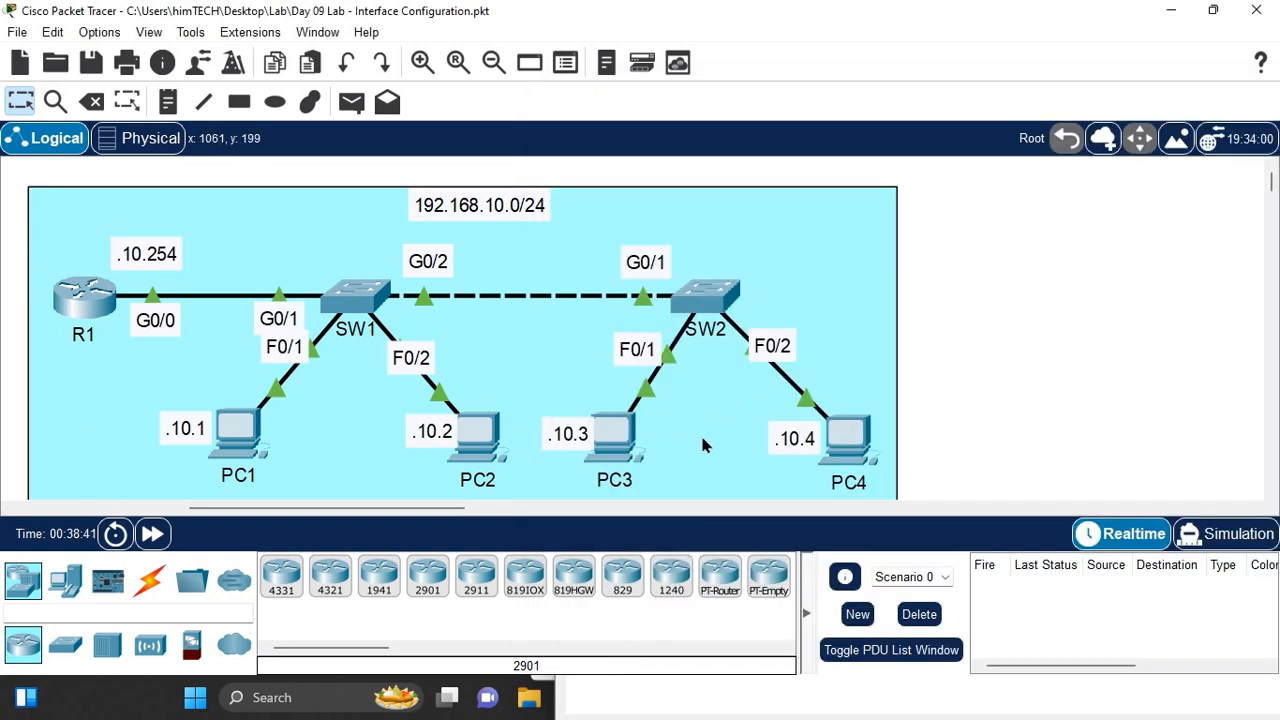
scroll(951, 415, "down", 5)
scroll(645, 420, "down", 1)
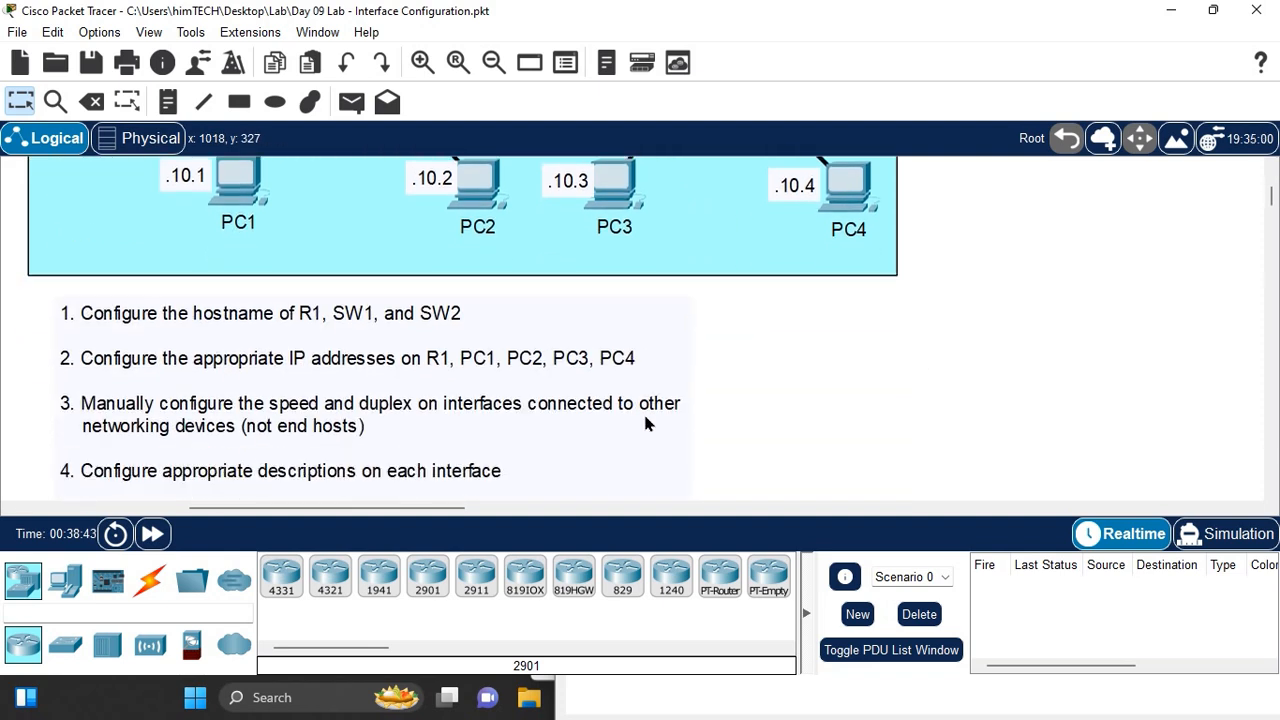
scroll(463, 370, "down", 1)
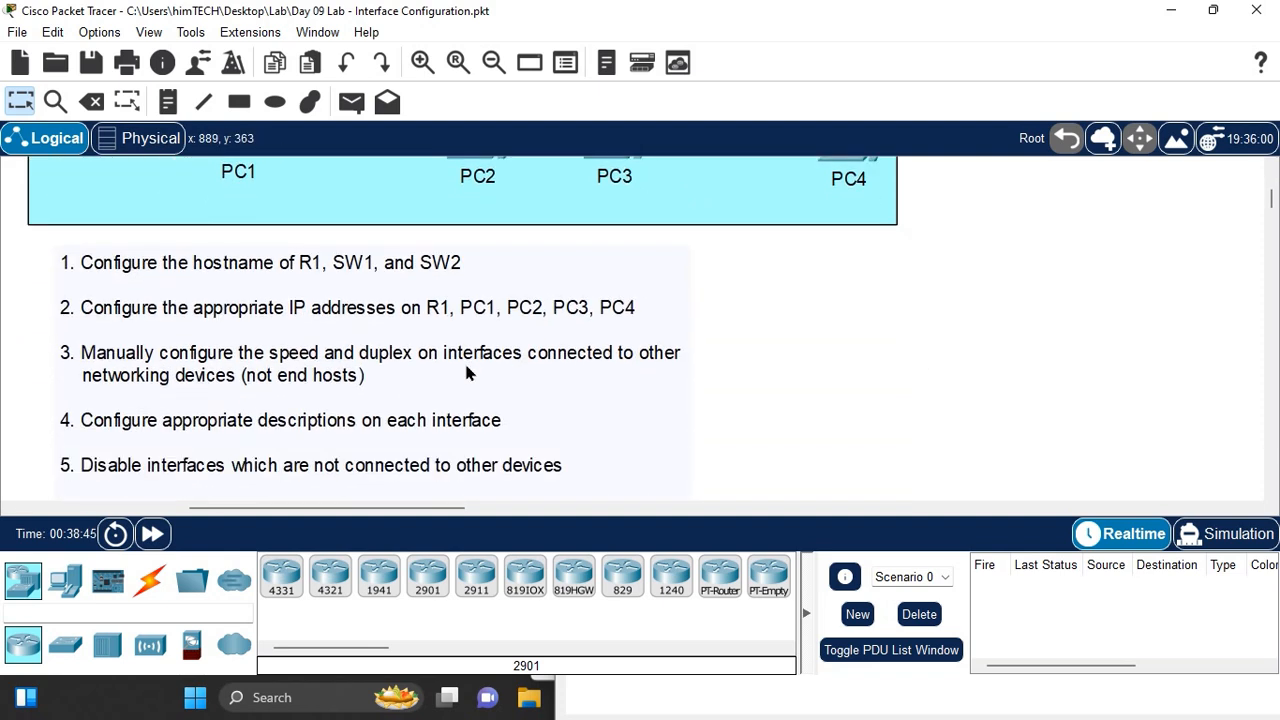
scroll(476, 365, "up", 1)
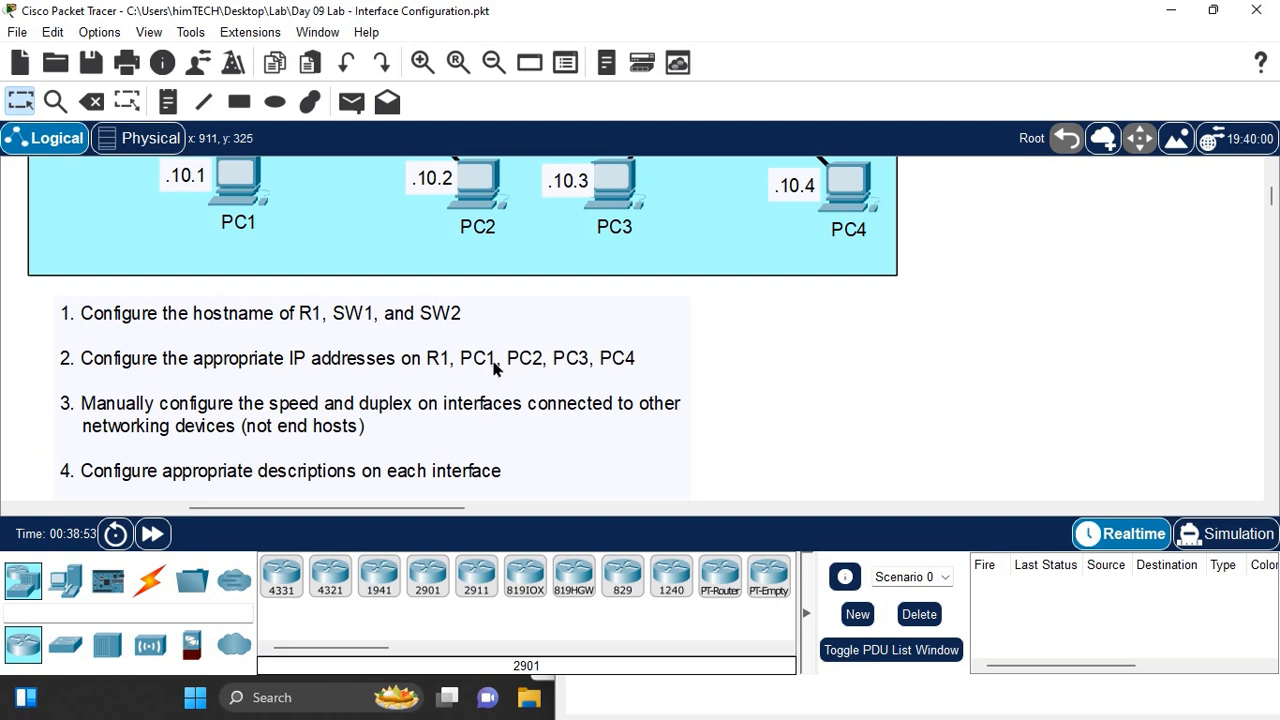
scroll(600, 380, "up", 3)
scroll(576, 378, "up", 1)
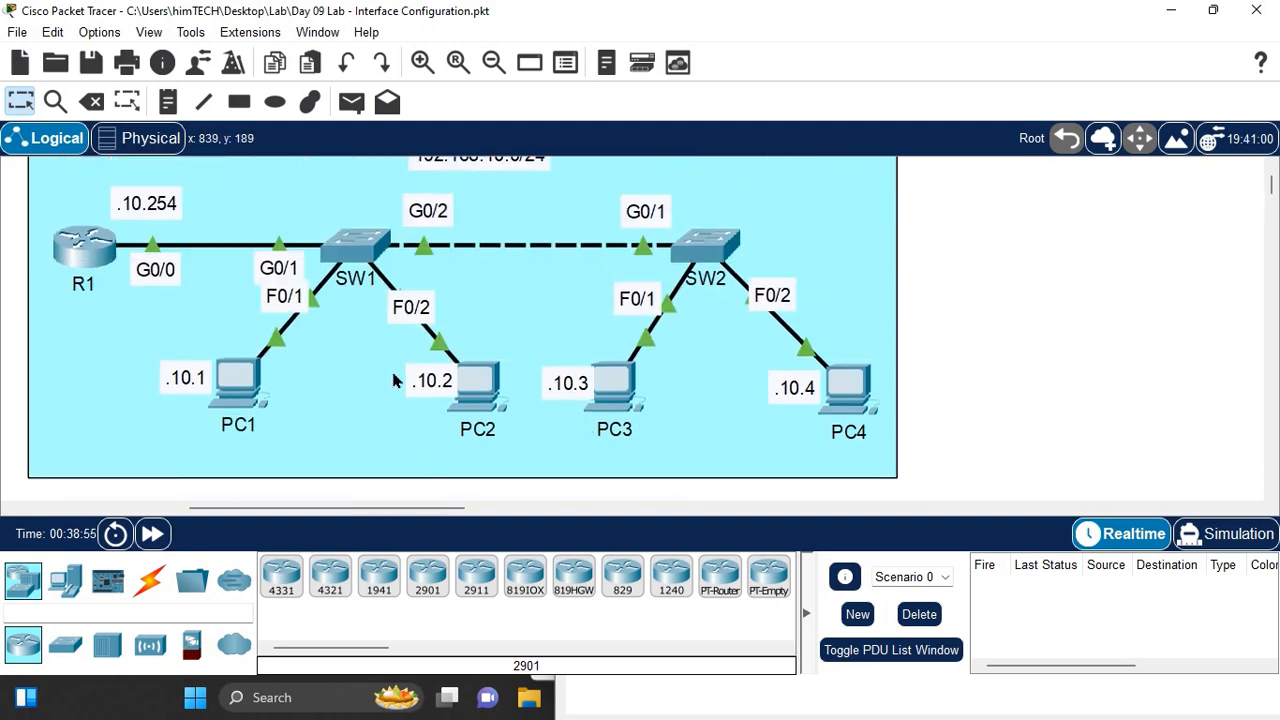
Step: Replace PC1's IPv4 default gateway with R1's address, 192.168.10.254, in its global settings
left_click(240, 392)
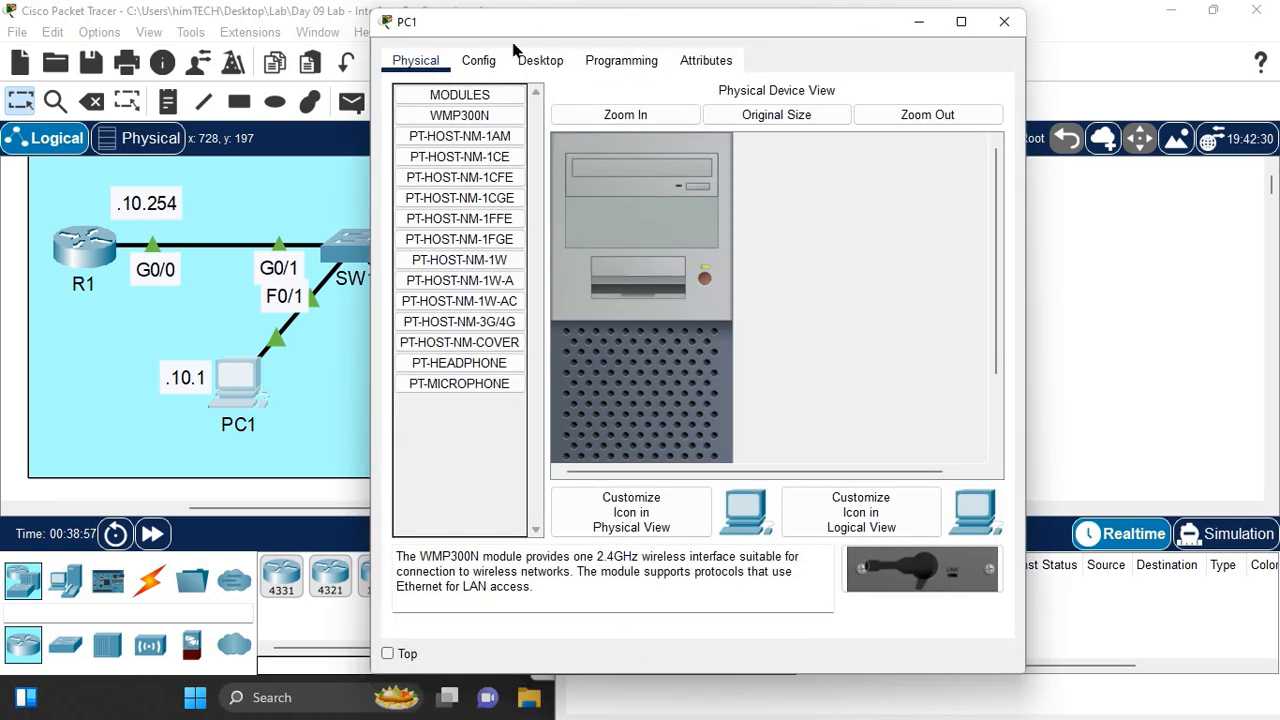
left_click(478, 60)
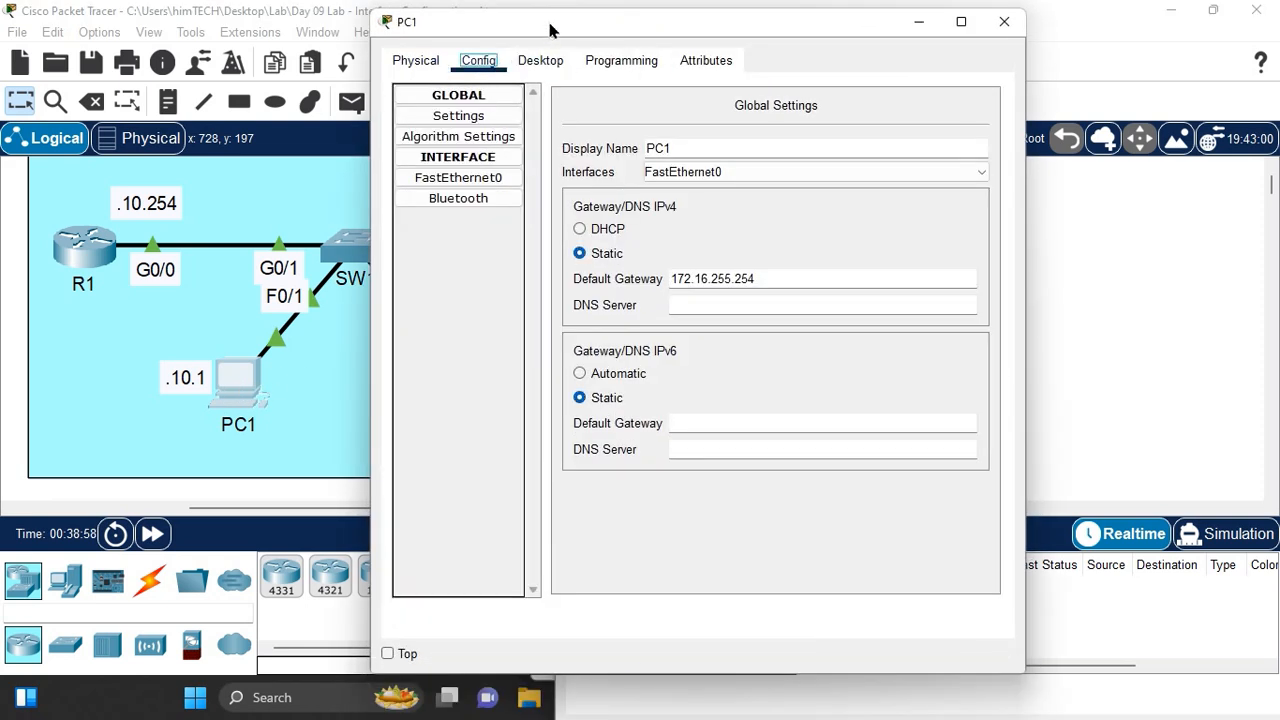
left_click_drag(554, 31, 764, 113)
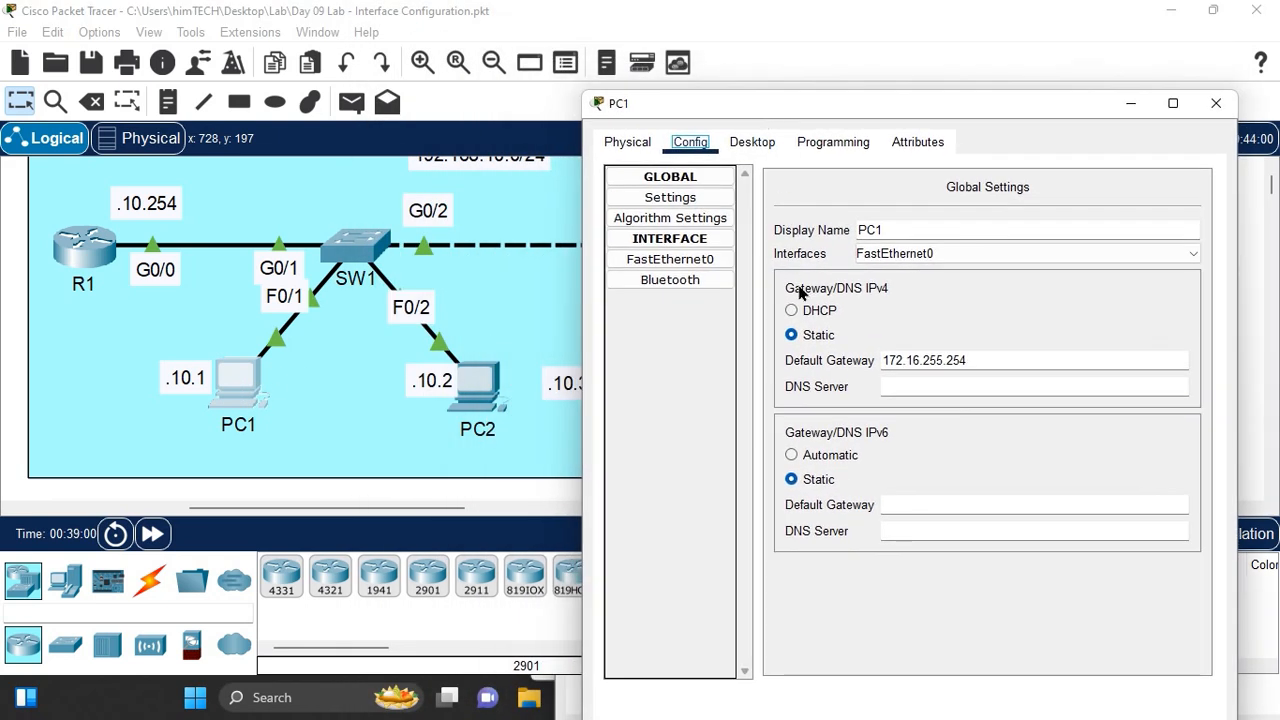
left_click_drag(968, 360, 743, 363)
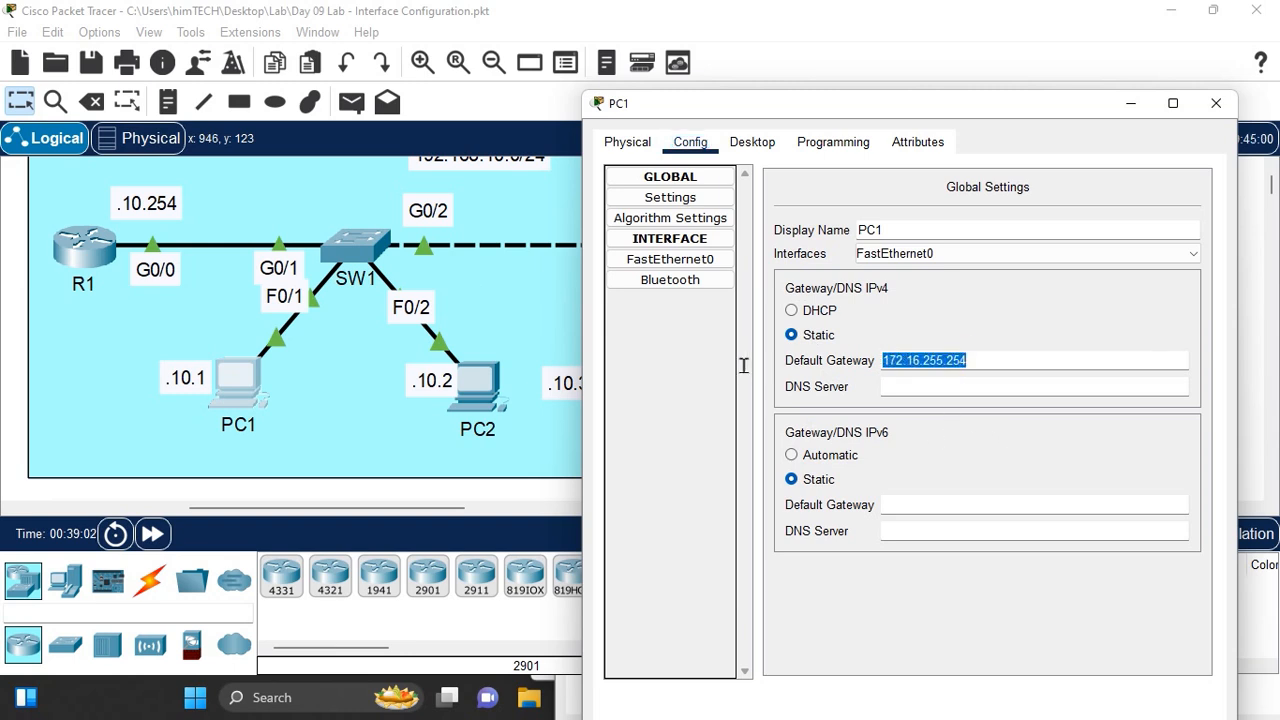
key("BackSpace")
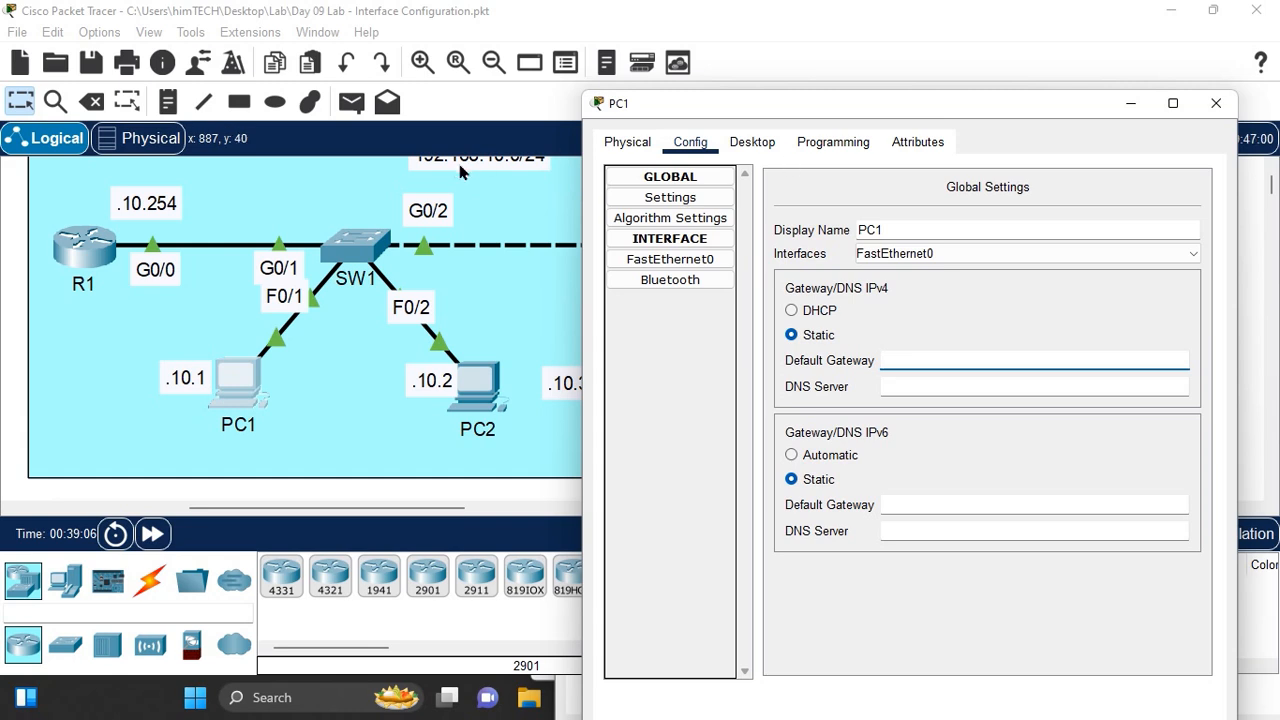
left_click(14, 374)
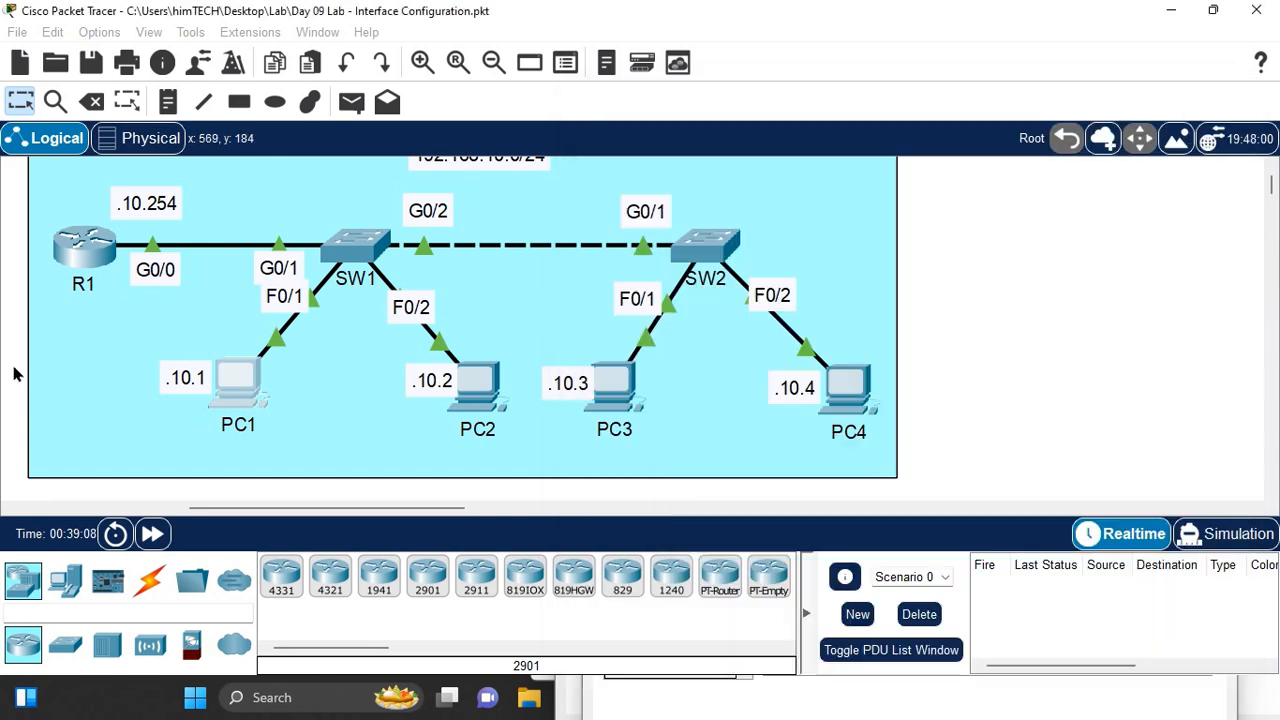
scroll(14, 374, "up", 1)
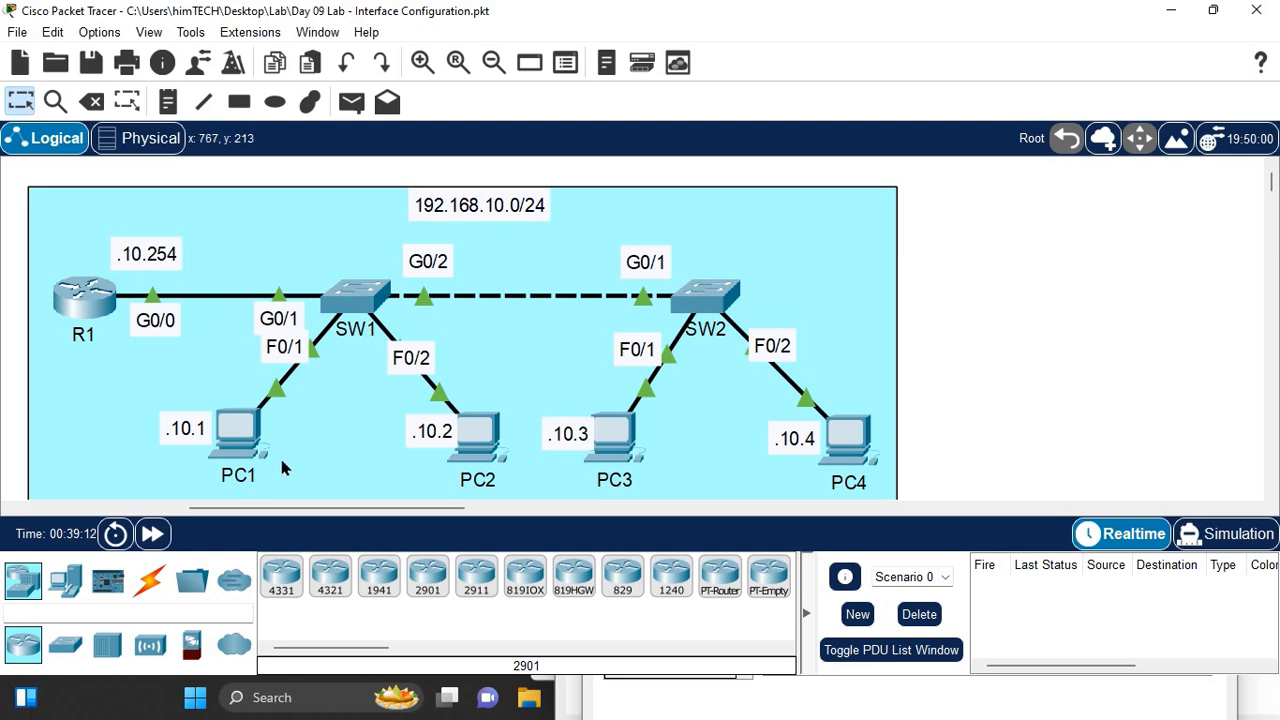
left_click(238, 430)
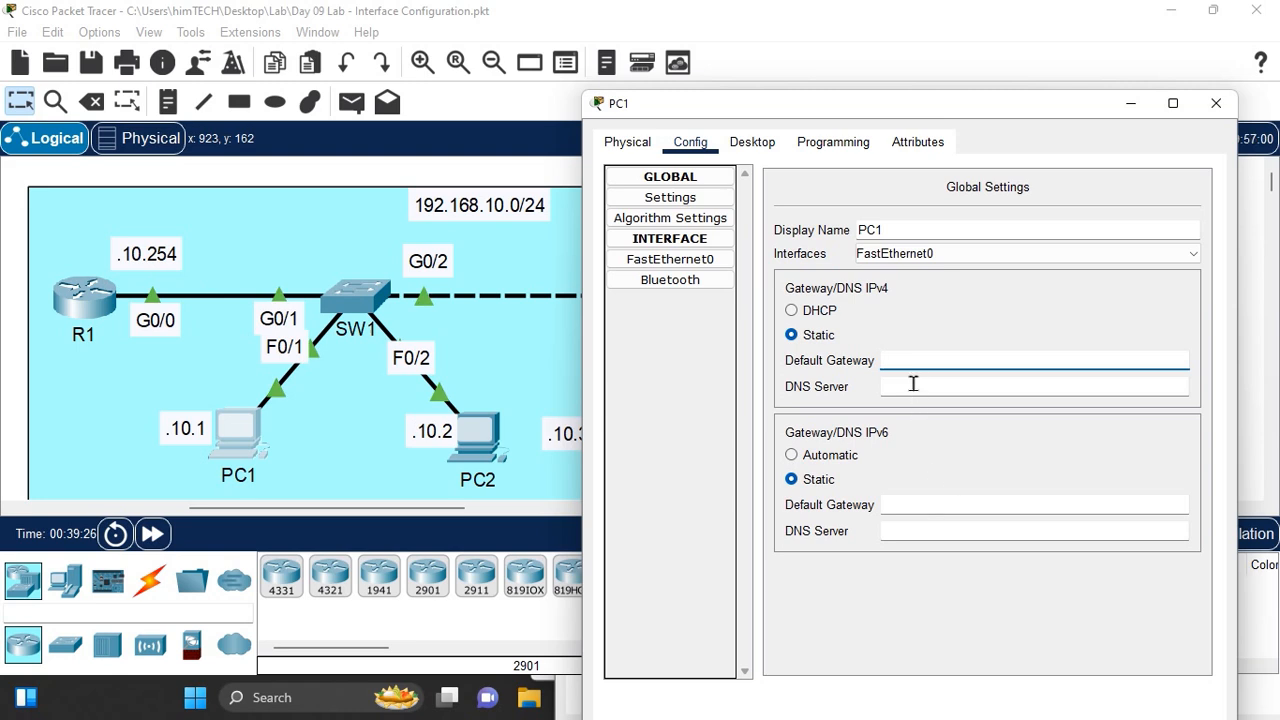
type("192.168.10.")
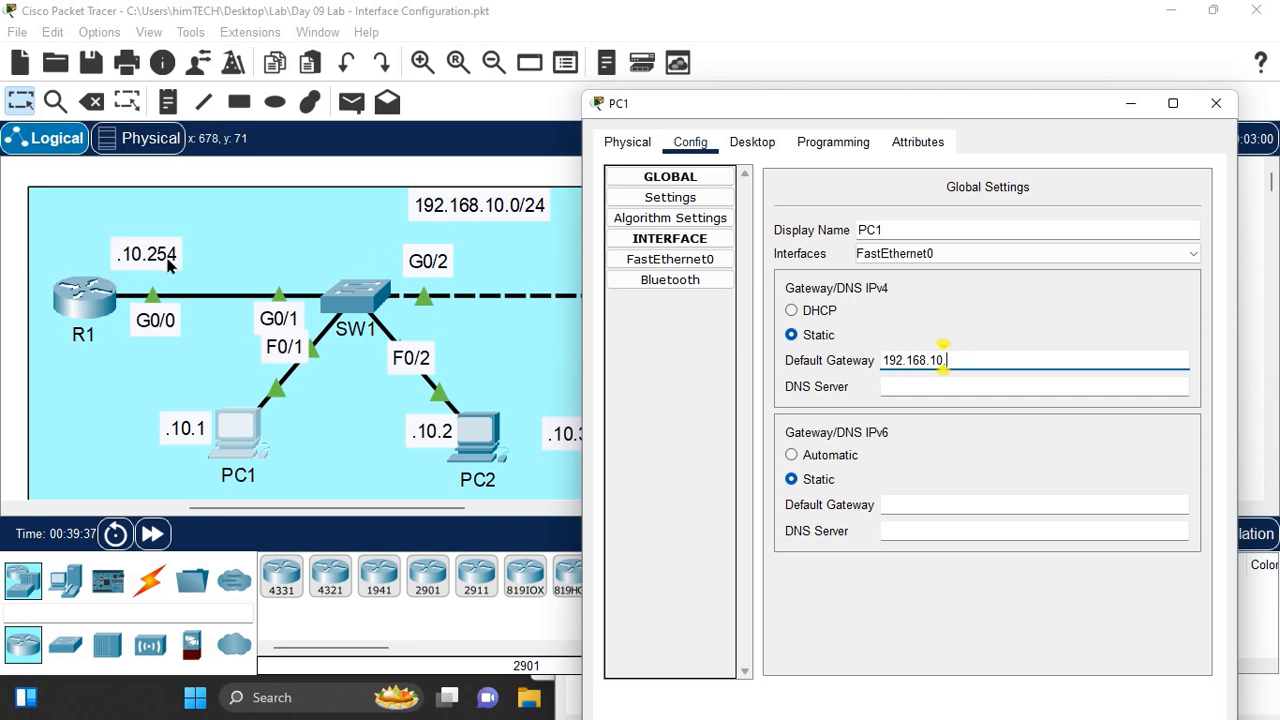
type("25")
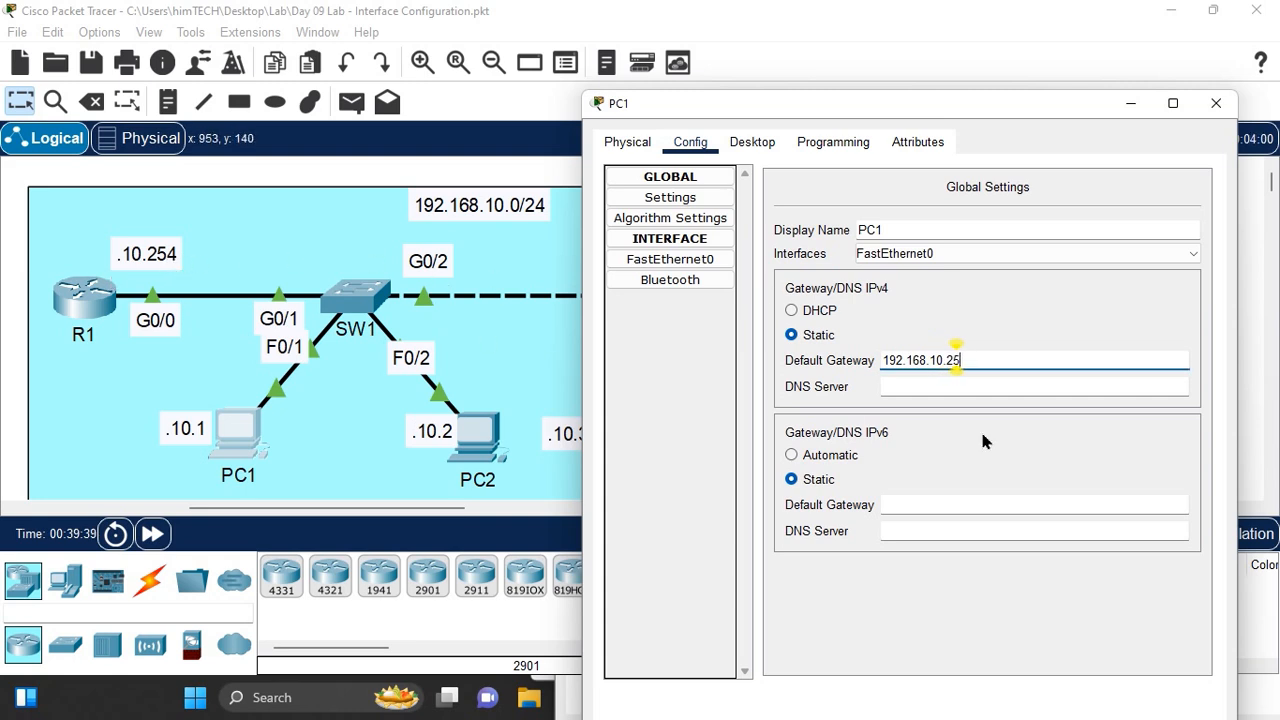
type("4")
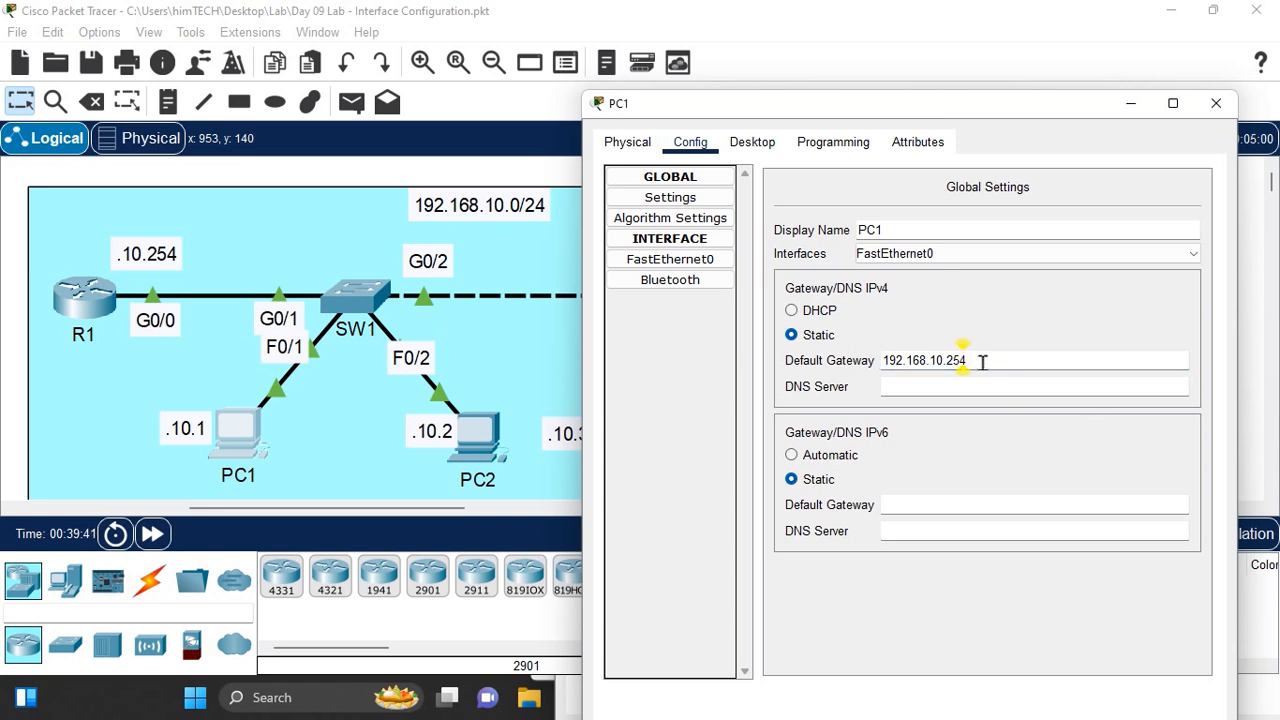
Step: Reuse the copied gateway address to give PC1's FastEthernet0 the IPv4 address 192.168.10.1 with subnet mask 255.255.255.0, and close PC1
left_click_drag(982, 363, 799, 362)
key("ctrl+c")
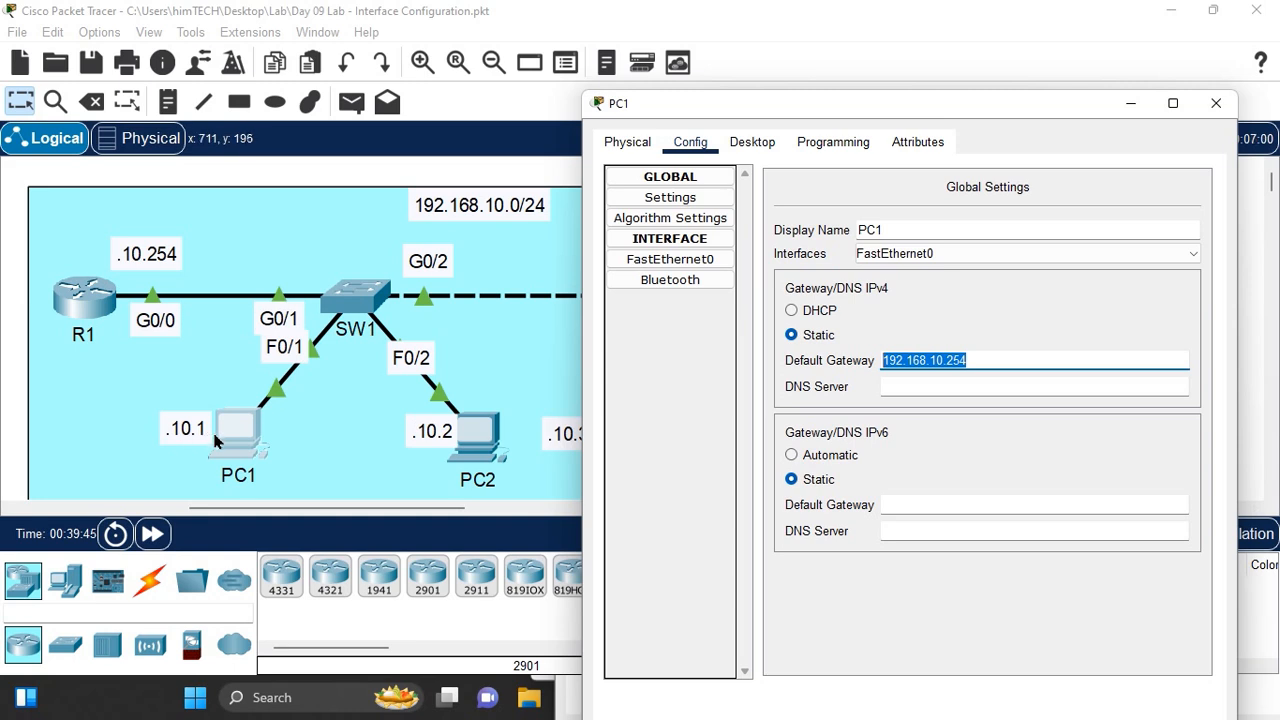
left_click(694, 262)
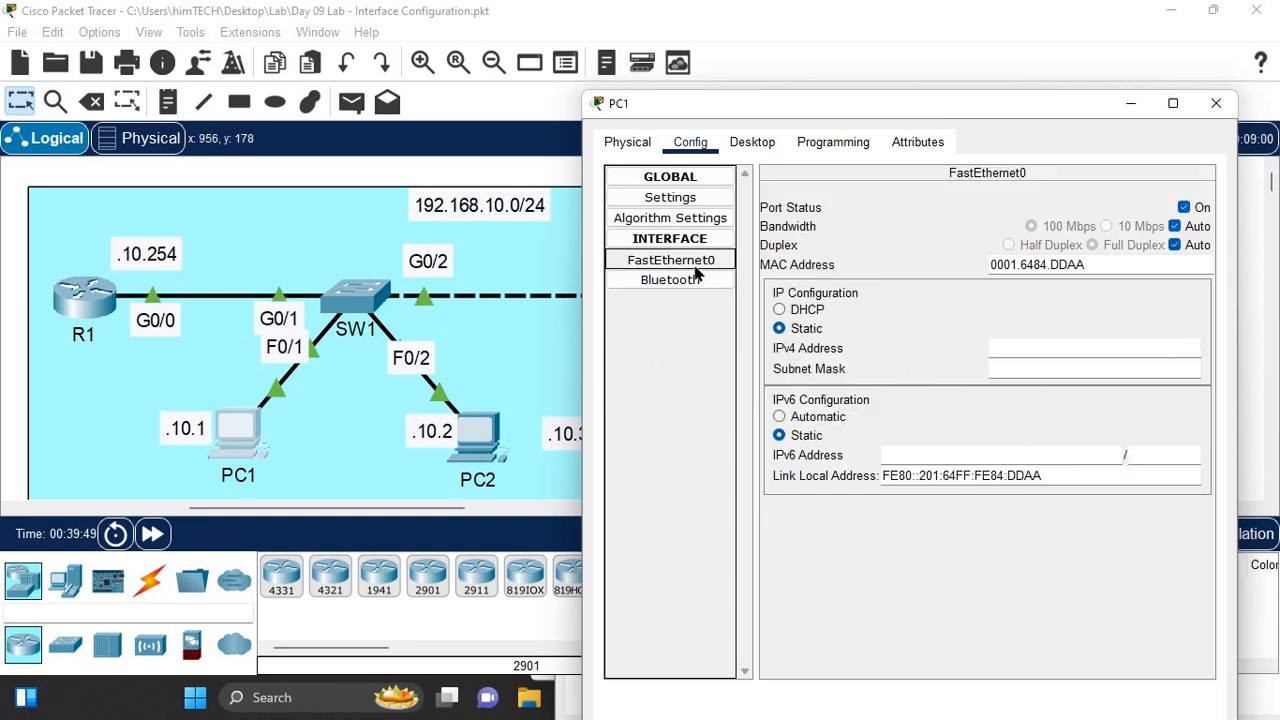
left_click(1005, 349)
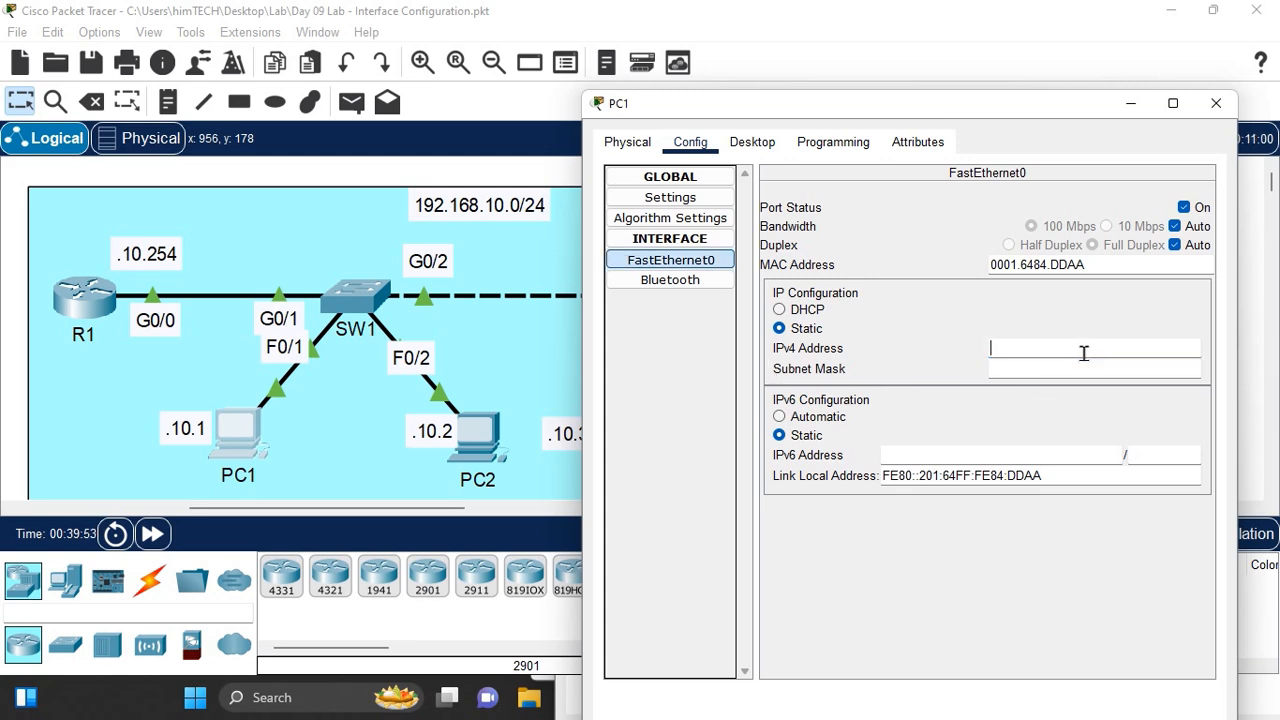
type("192.168.10.254")
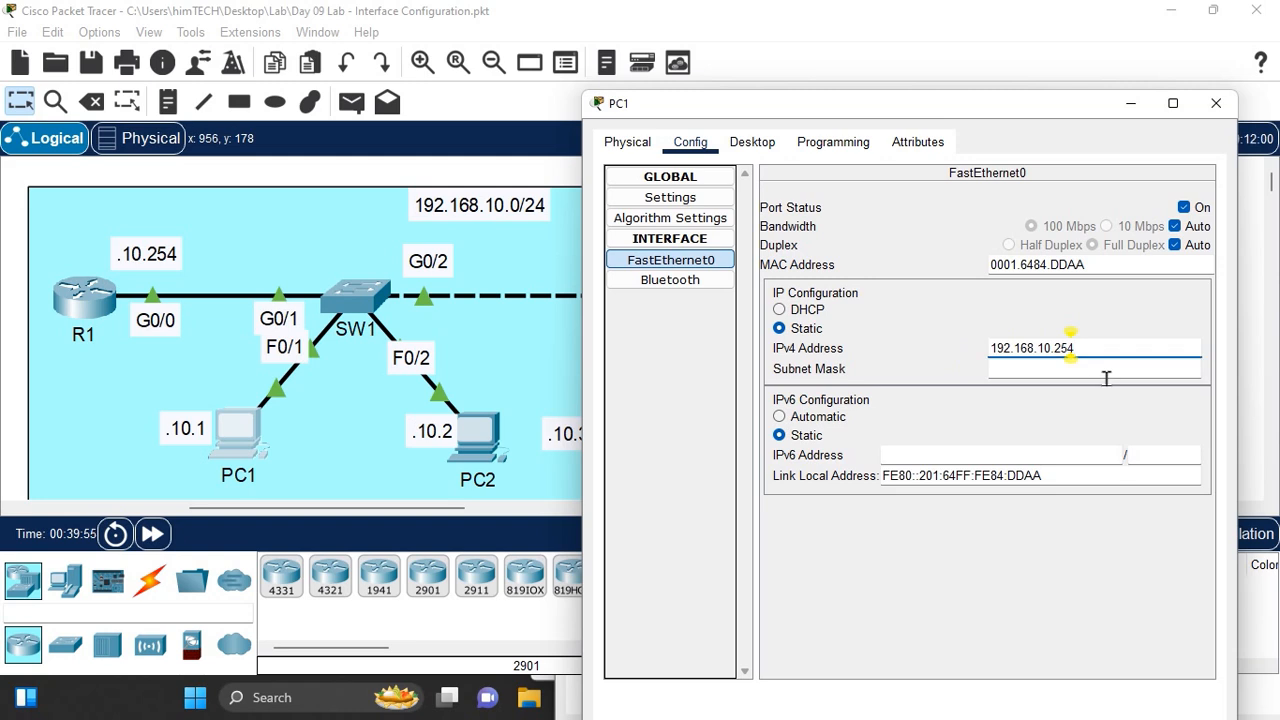
key("BackSpace")
key("BackSpace")
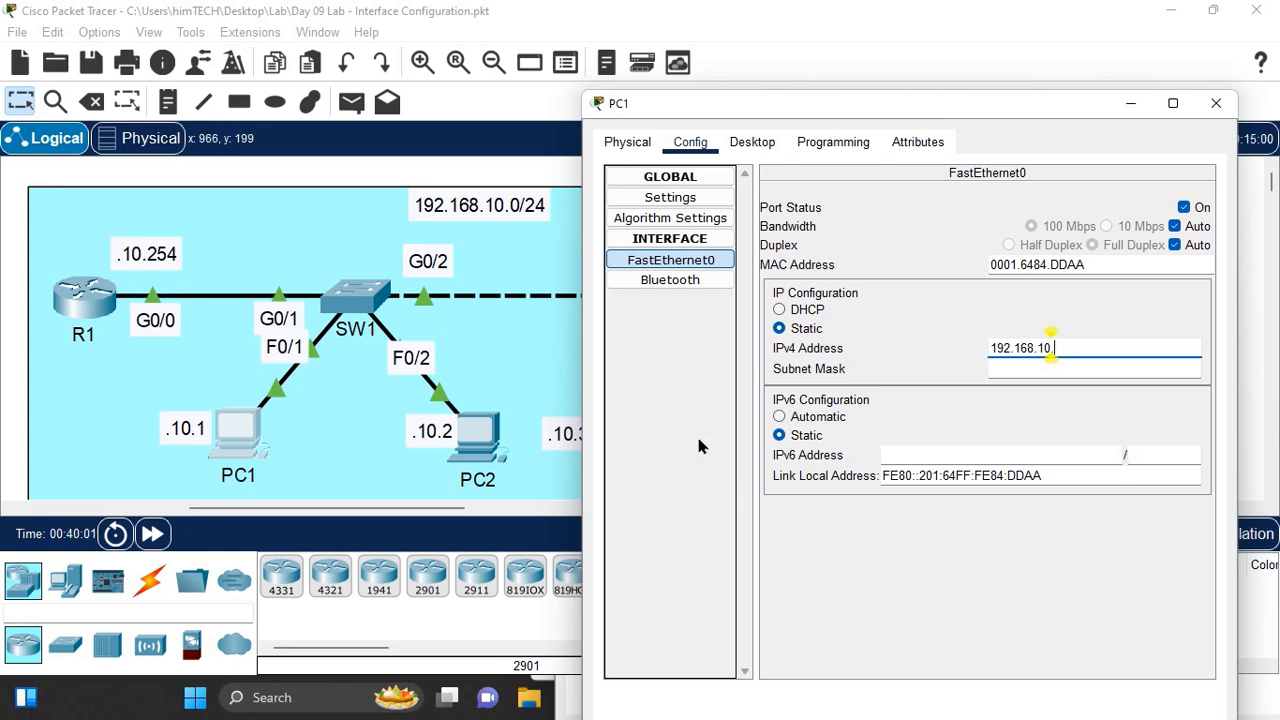
type("1")
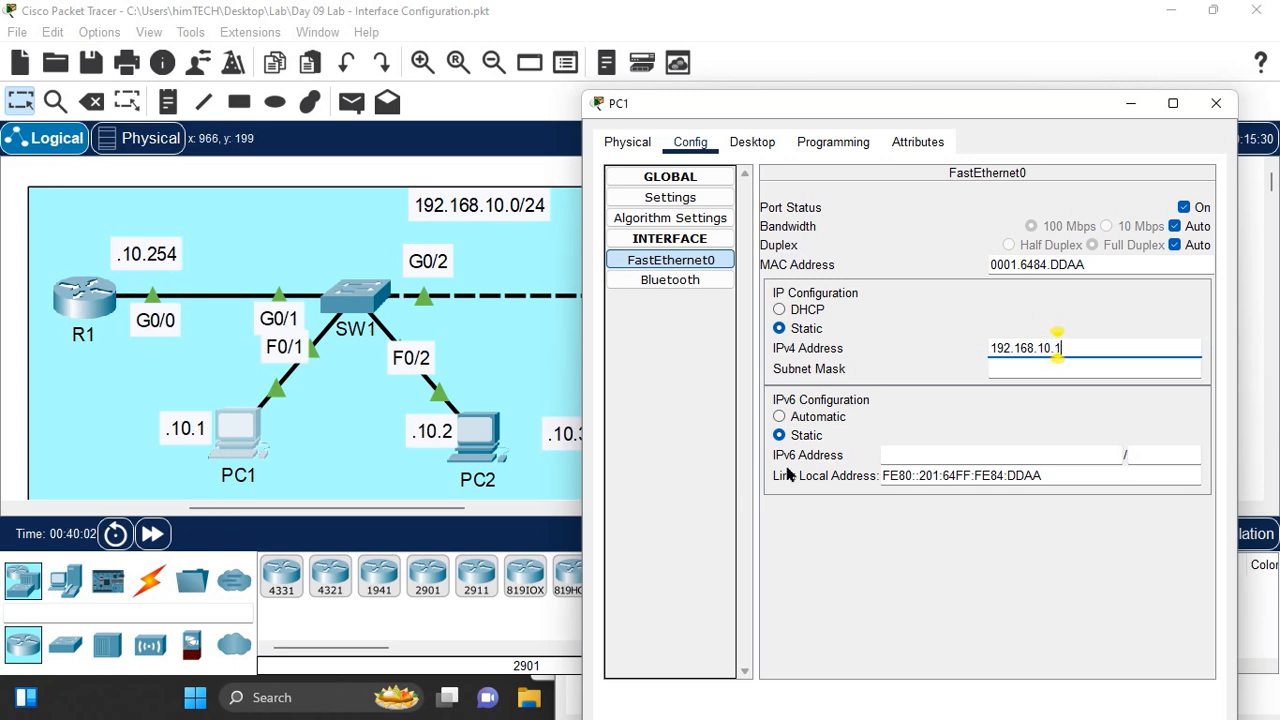
left_click(1060, 370)
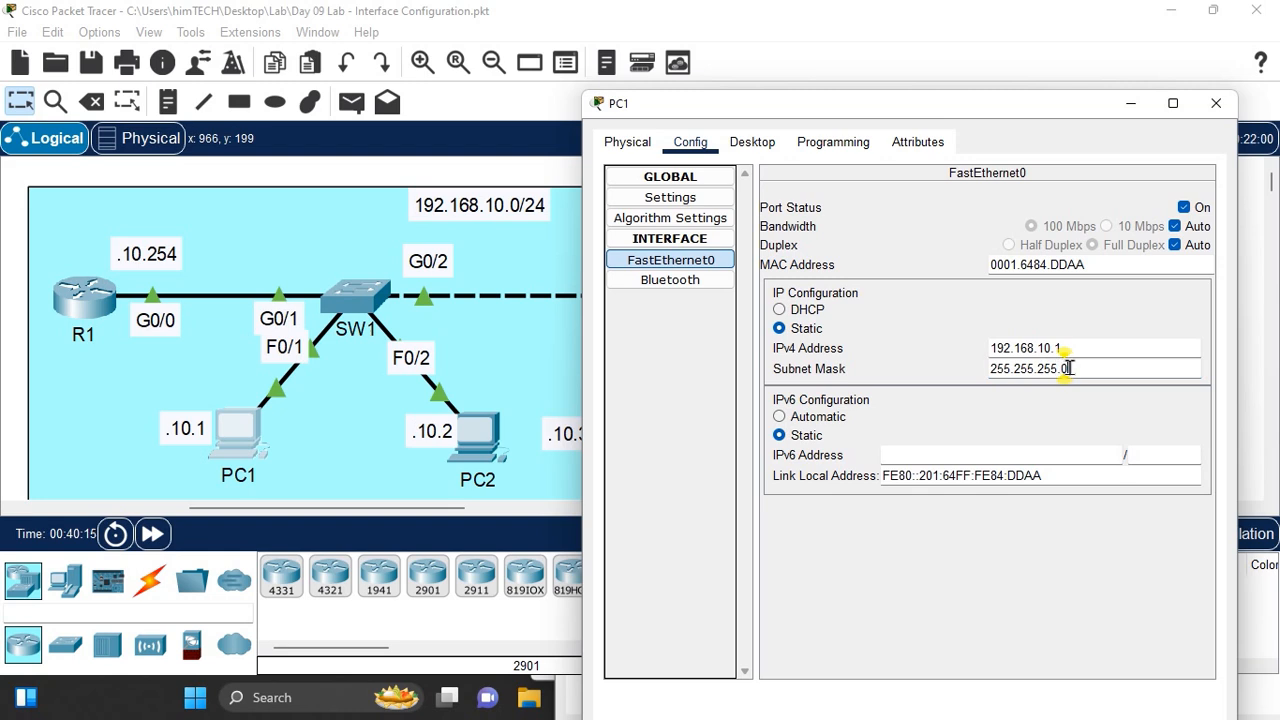
left_click(1216, 103)
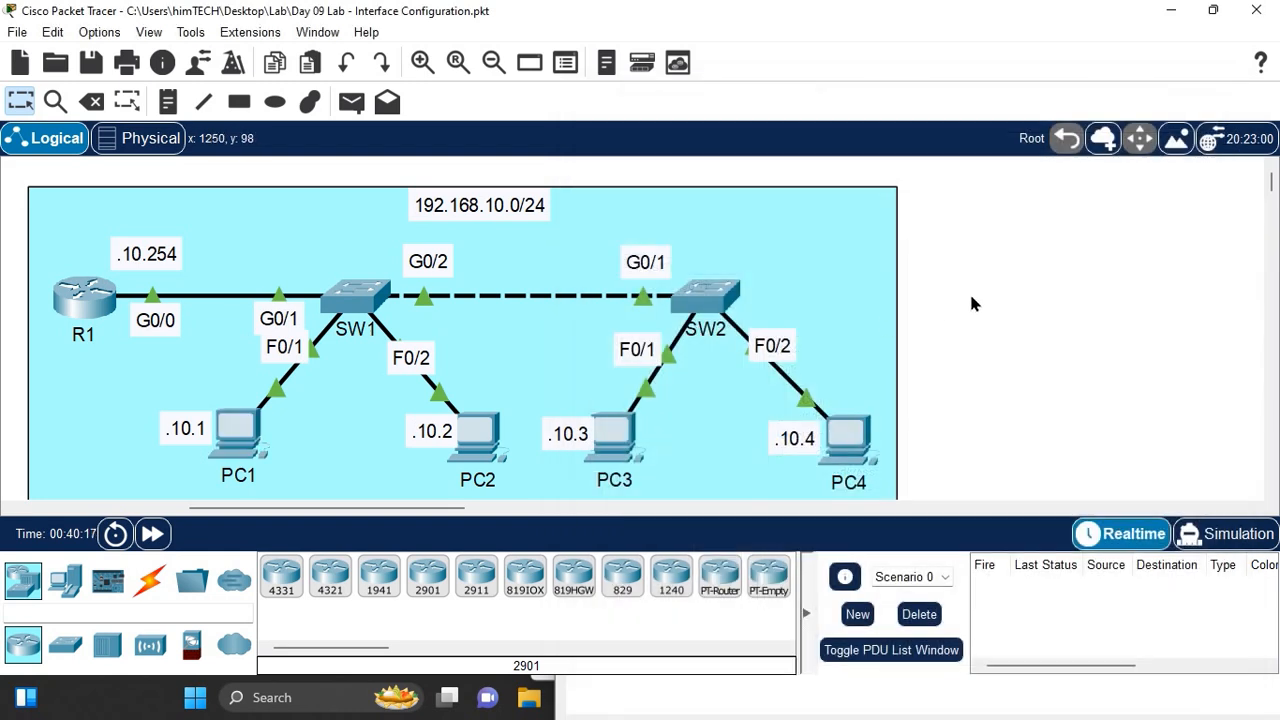
Step: Replace PC2's IPv4 default gateway with the copied address 192.168.10.254 in its global settings
left_click(486, 434)
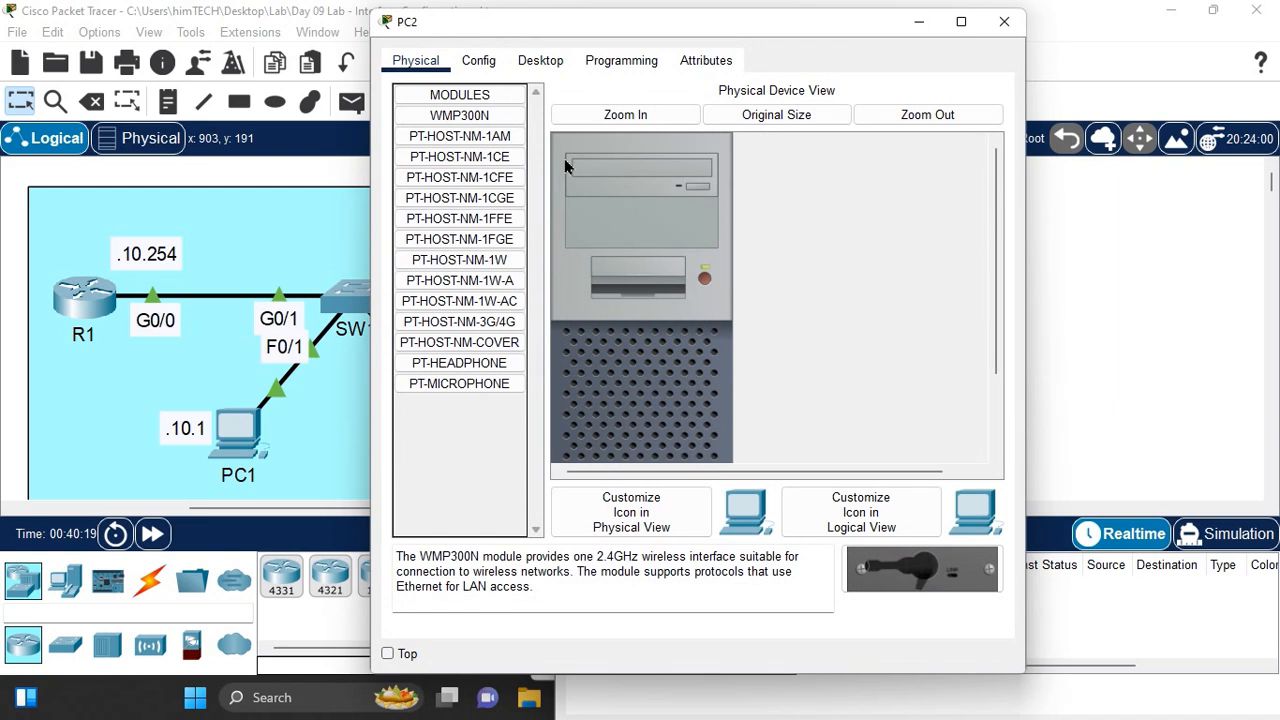
left_click(488, 63)
left_click(758, 281)
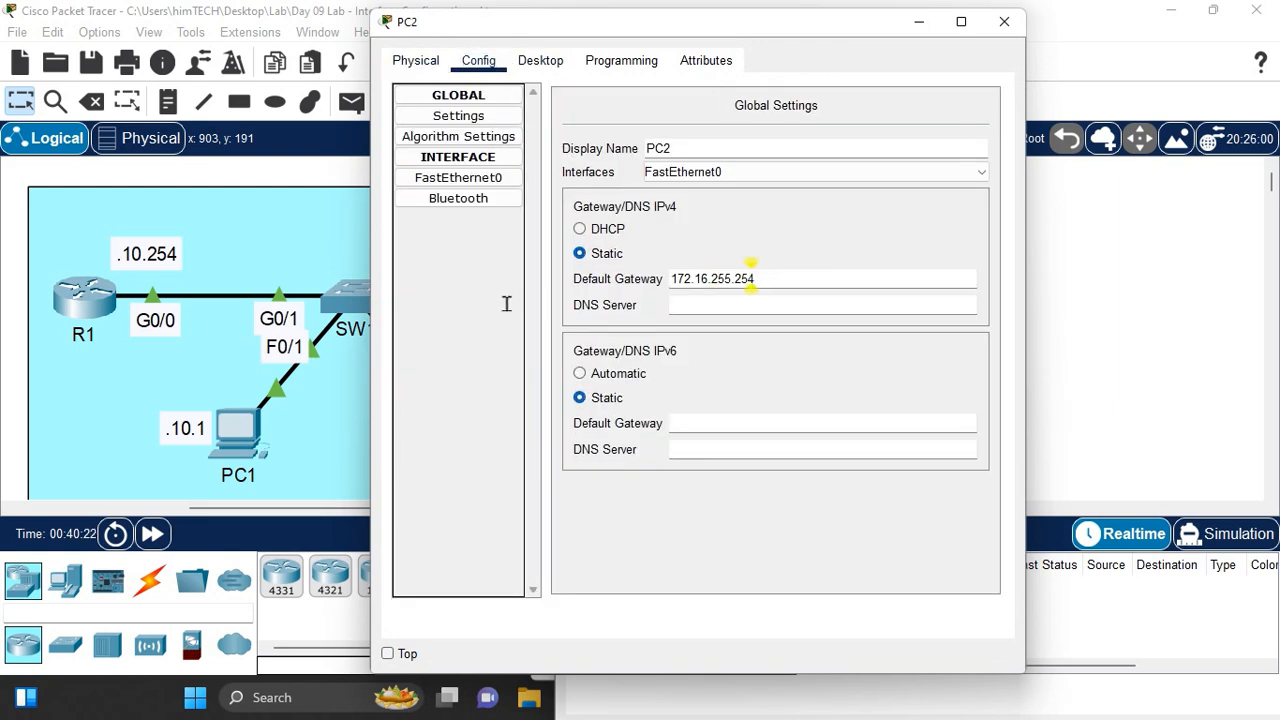
key("ctrl+a")
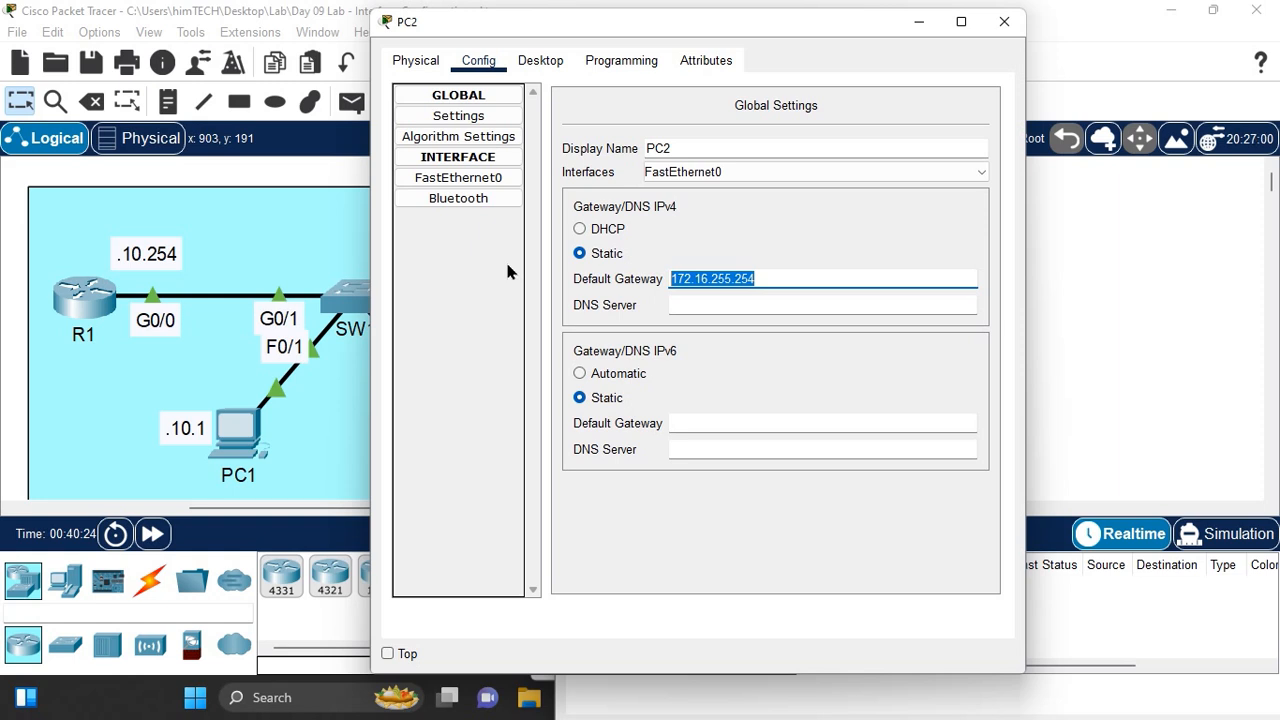
key("ctrl+v")
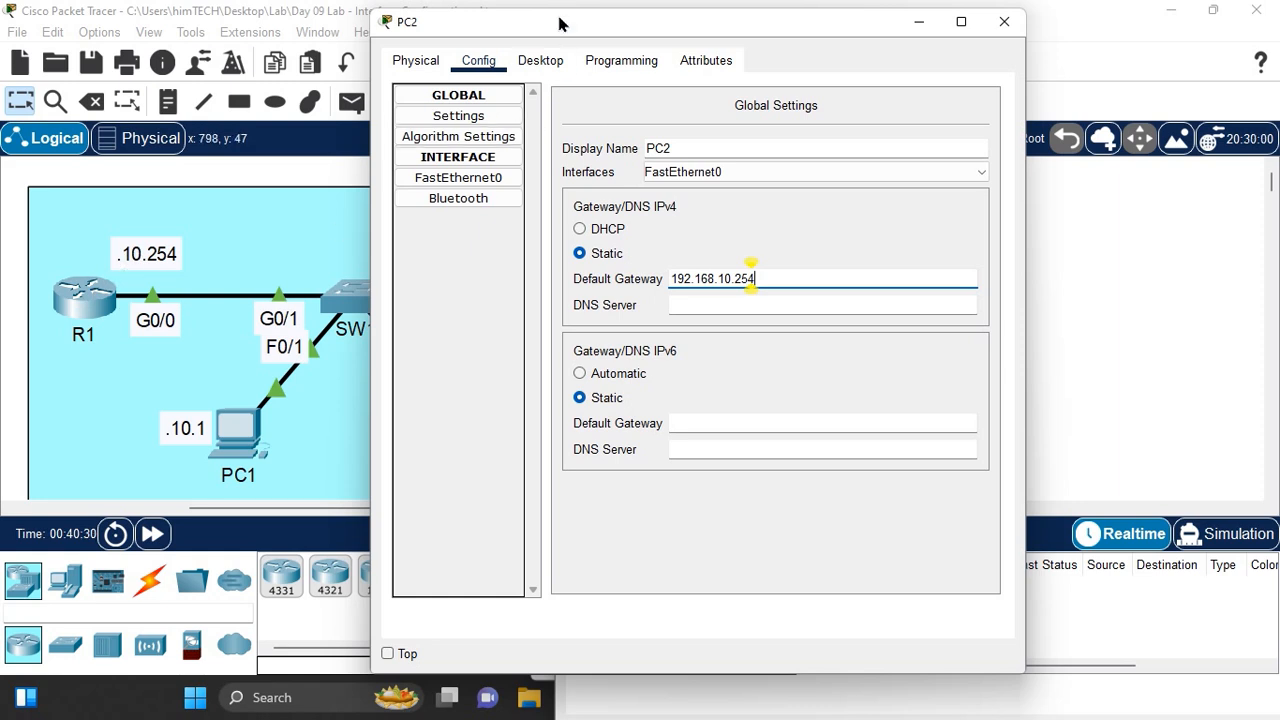
Step: Give PC2's FastEthernet0 the IPv4 address 192.168.10.2 with subnet mask 255.255.255.0, and close PC2
left_click_drag(556, 25, 805, 83)
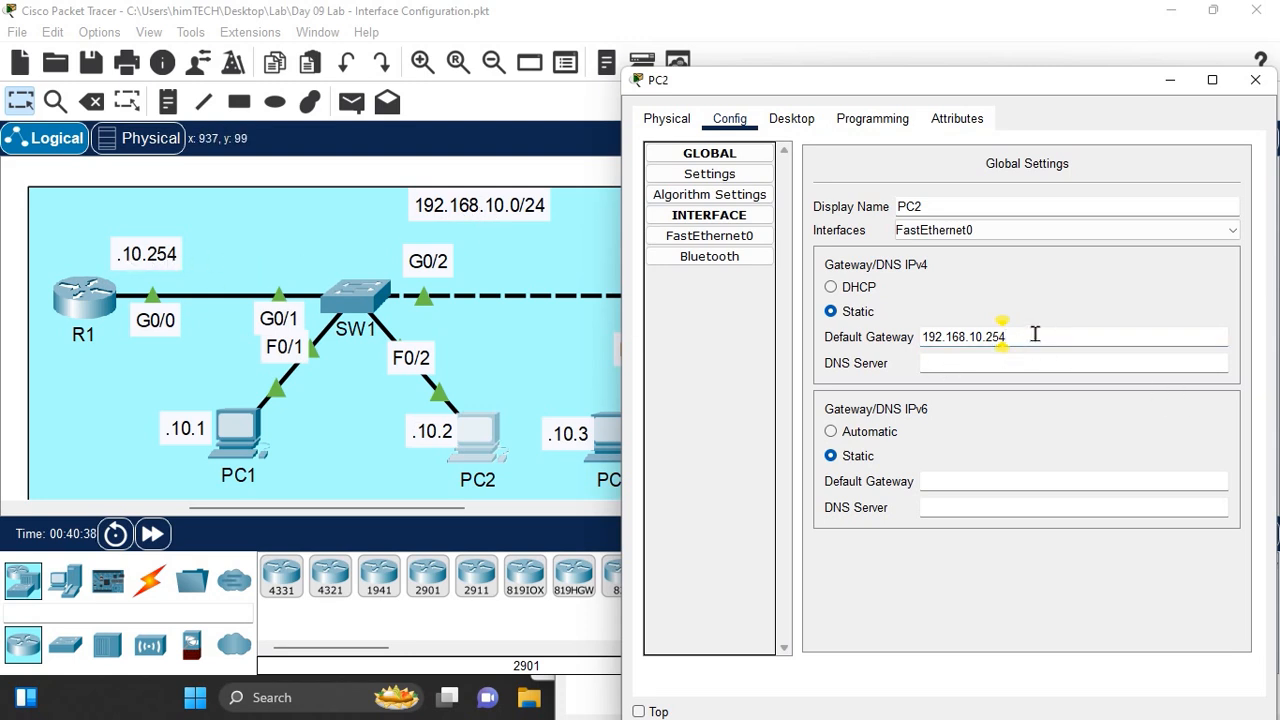
left_click(749, 237)
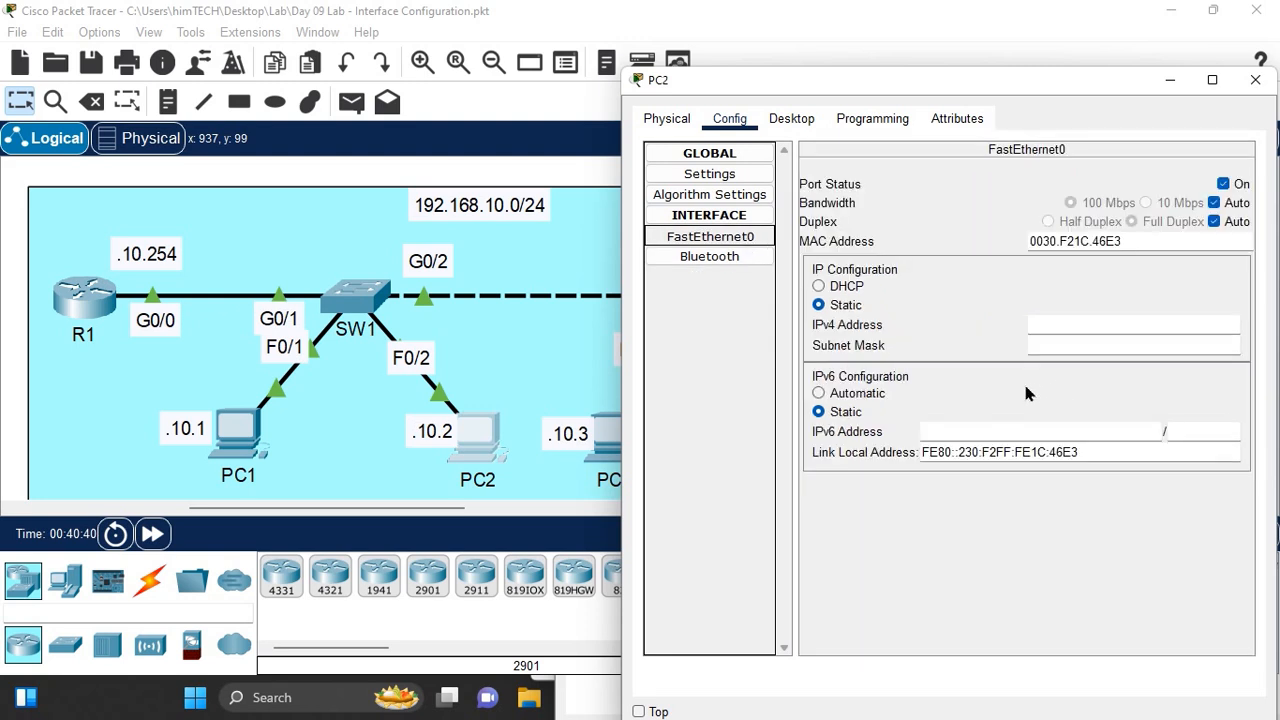
left_click(1040, 330)
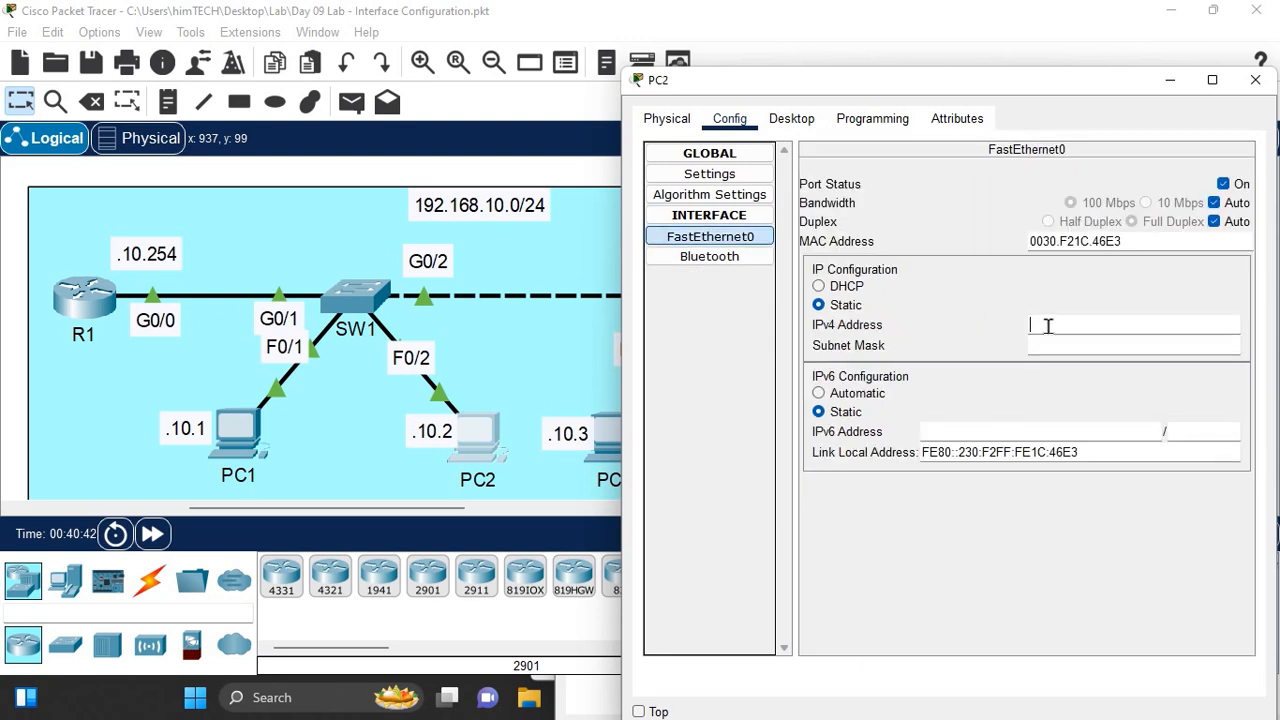
key("ctrl+v")
key("BackSpace")
key("BackSpace")
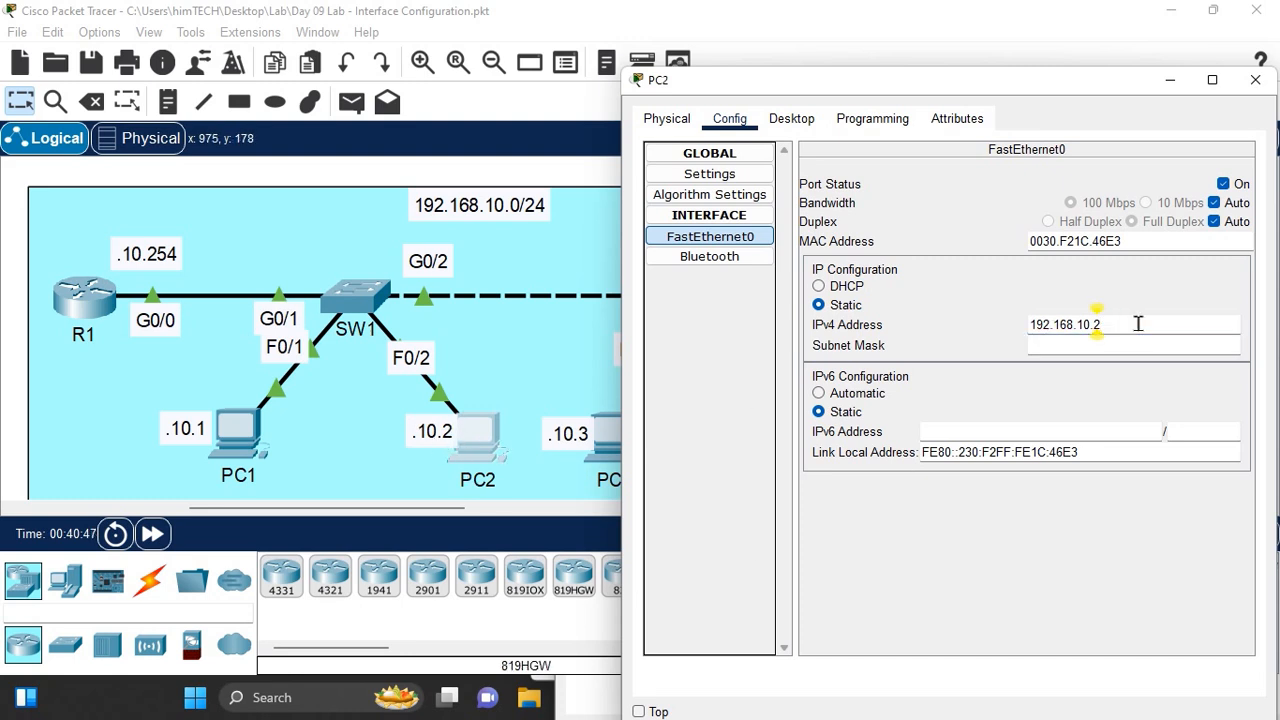
left_click(1068, 350)
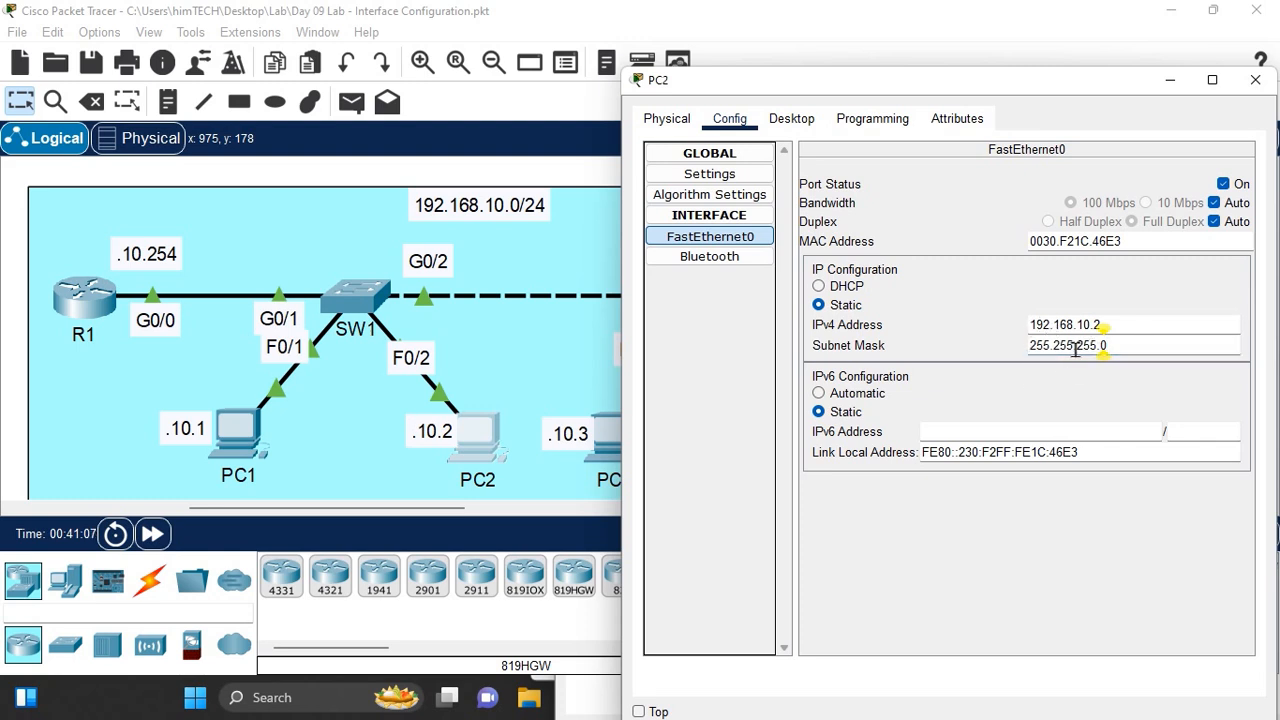
left_click(1256, 84)
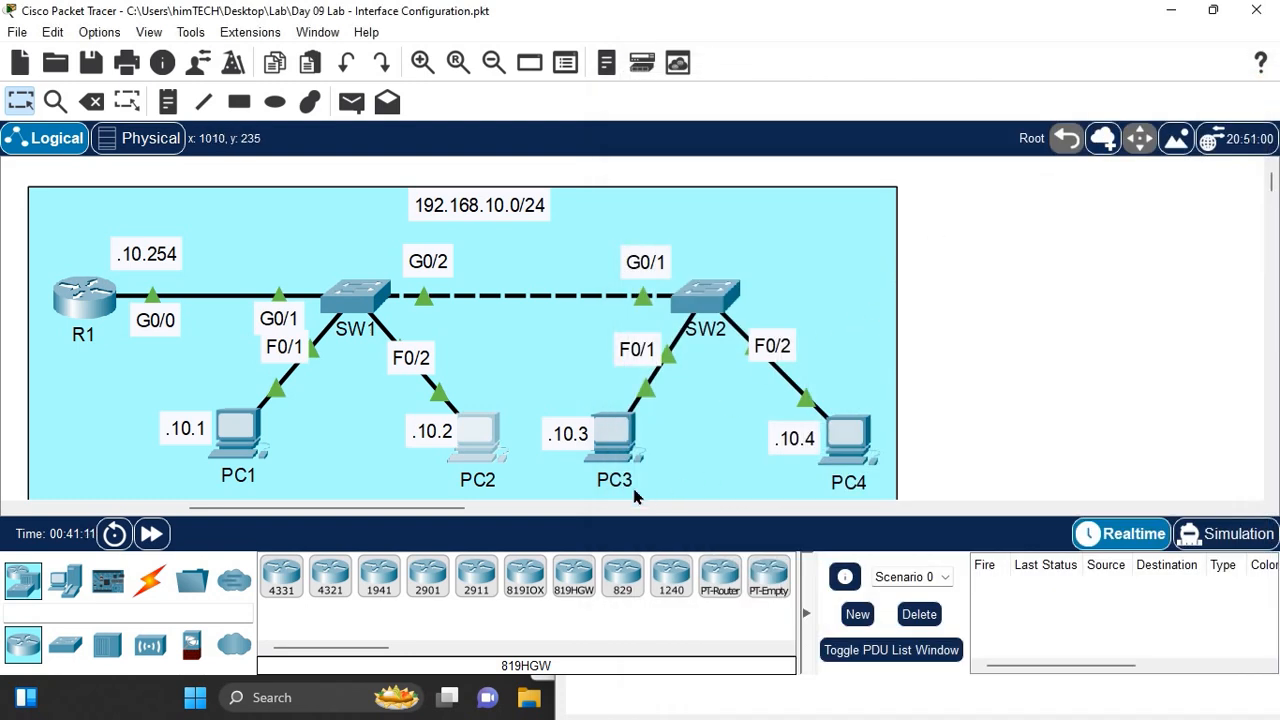
Step: Replace PC3's IPv4 default gateway with 192.168.10.254 in its global settings
left_click(616, 437)
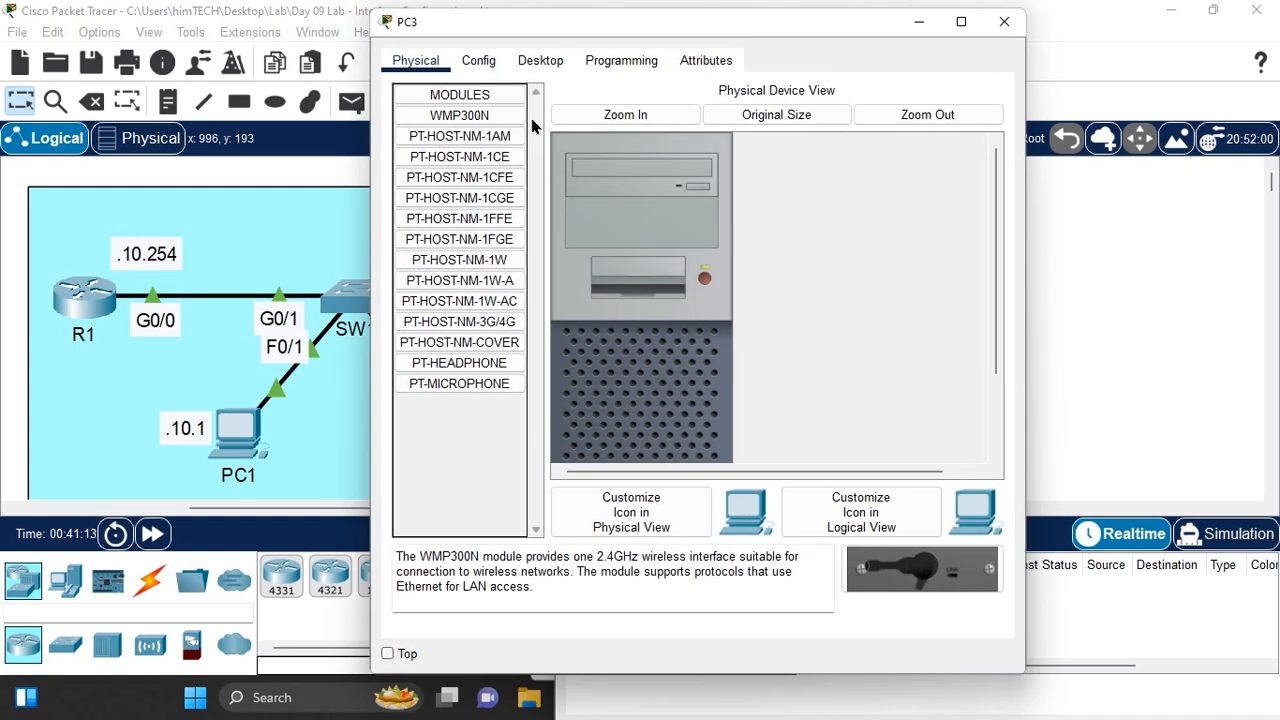
left_click(478, 60)
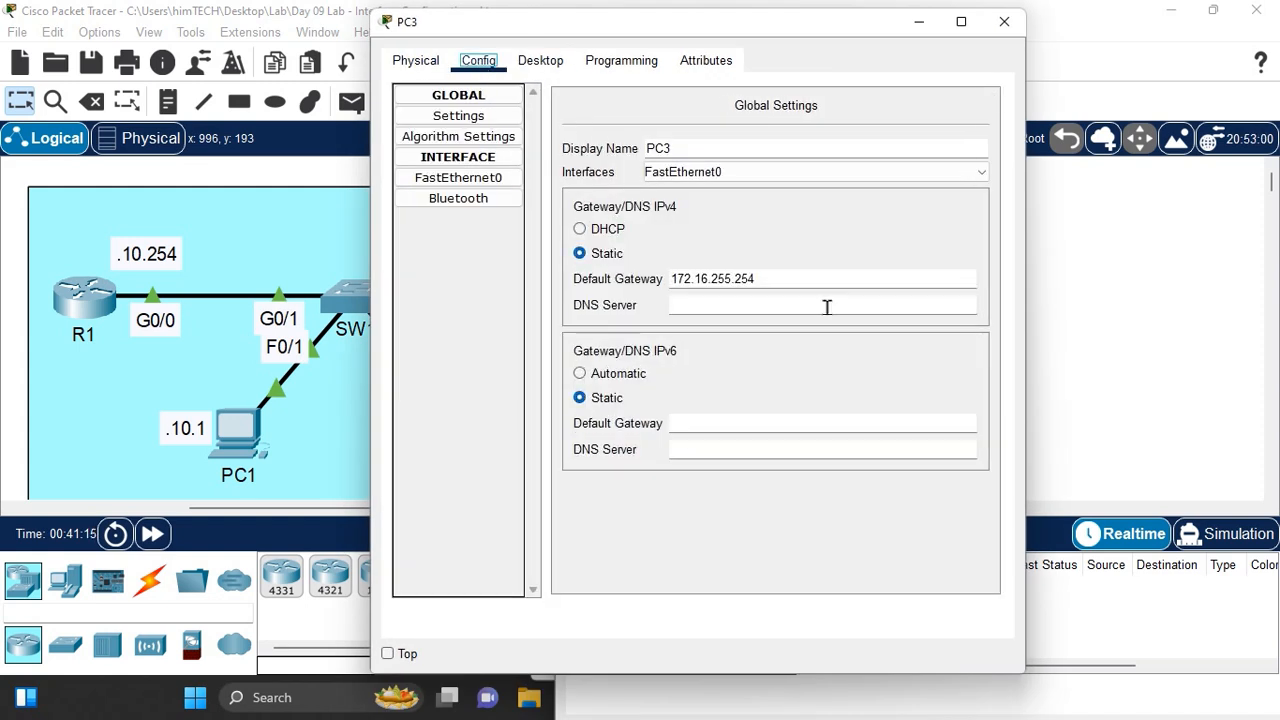
left_click(752, 278)
type("192.168.10.254")
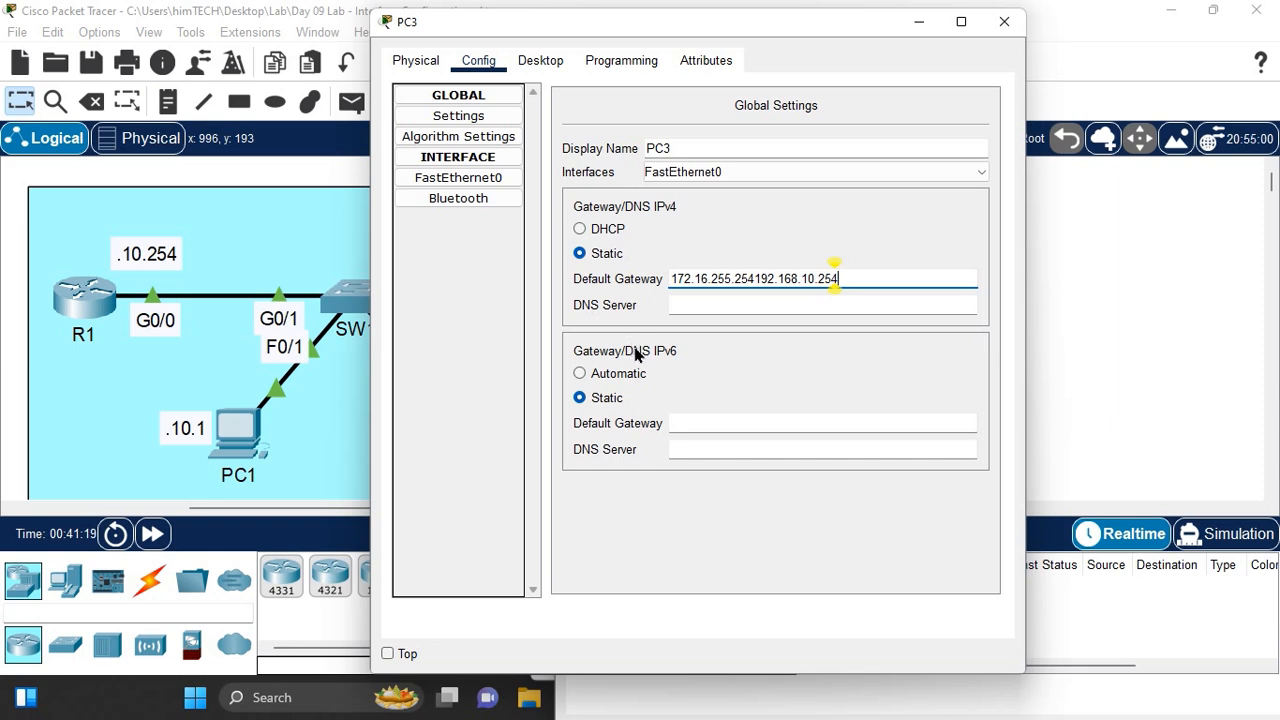
key("ctrl+a")
type("192.168.10.254")
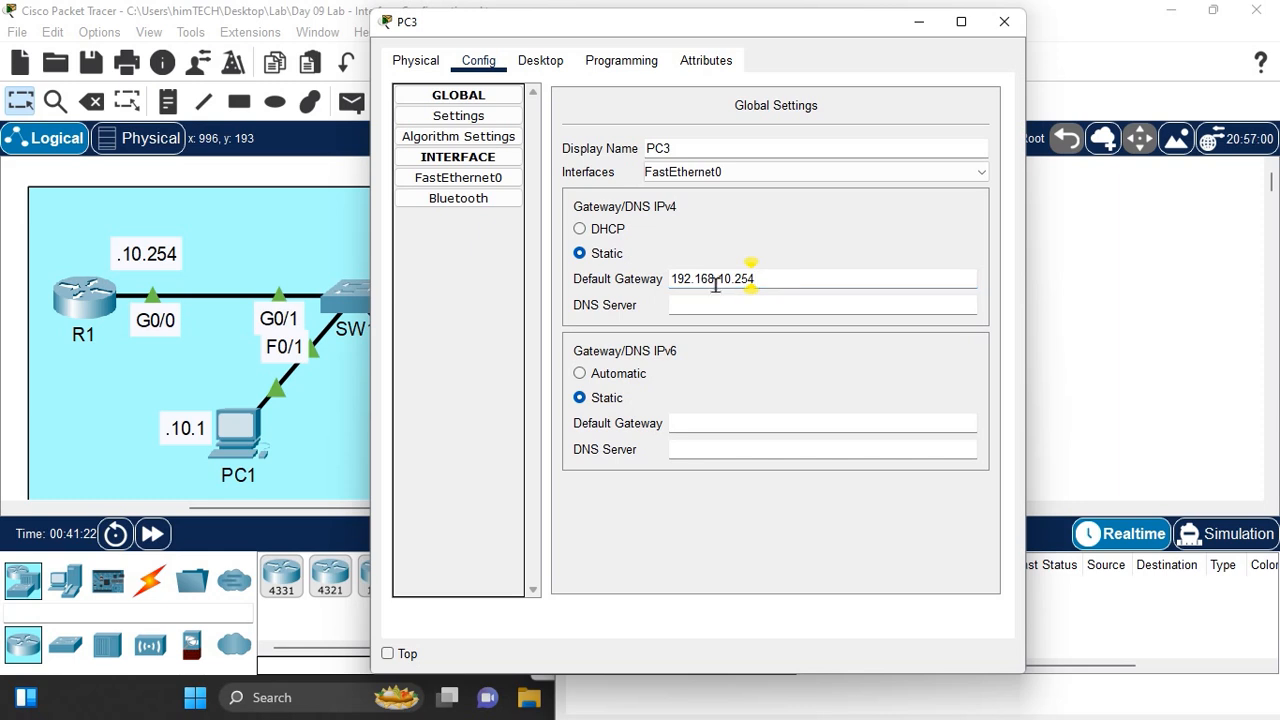
Step: Give PC3's FastEthernet0 the IPv4 address 192.168.10.3 with subnet mask 255.255.255.0, and close PC3
left_click(478, 186)
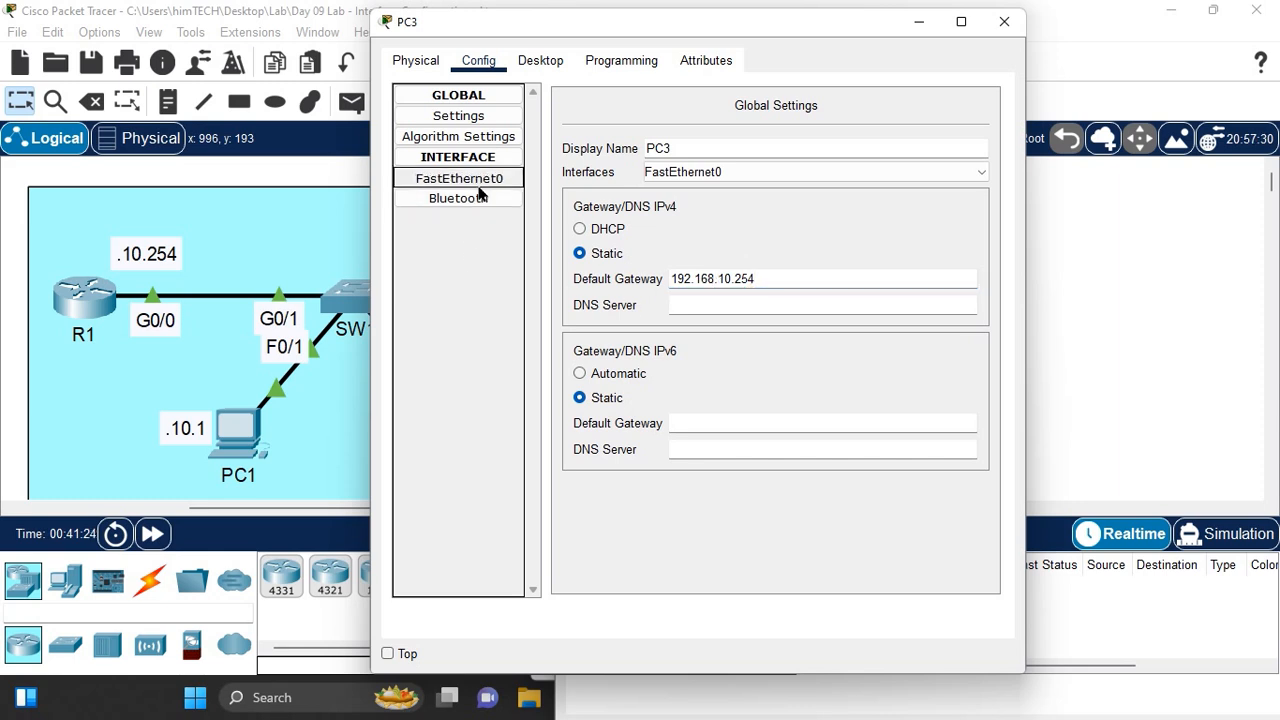
left_click(824, 261)
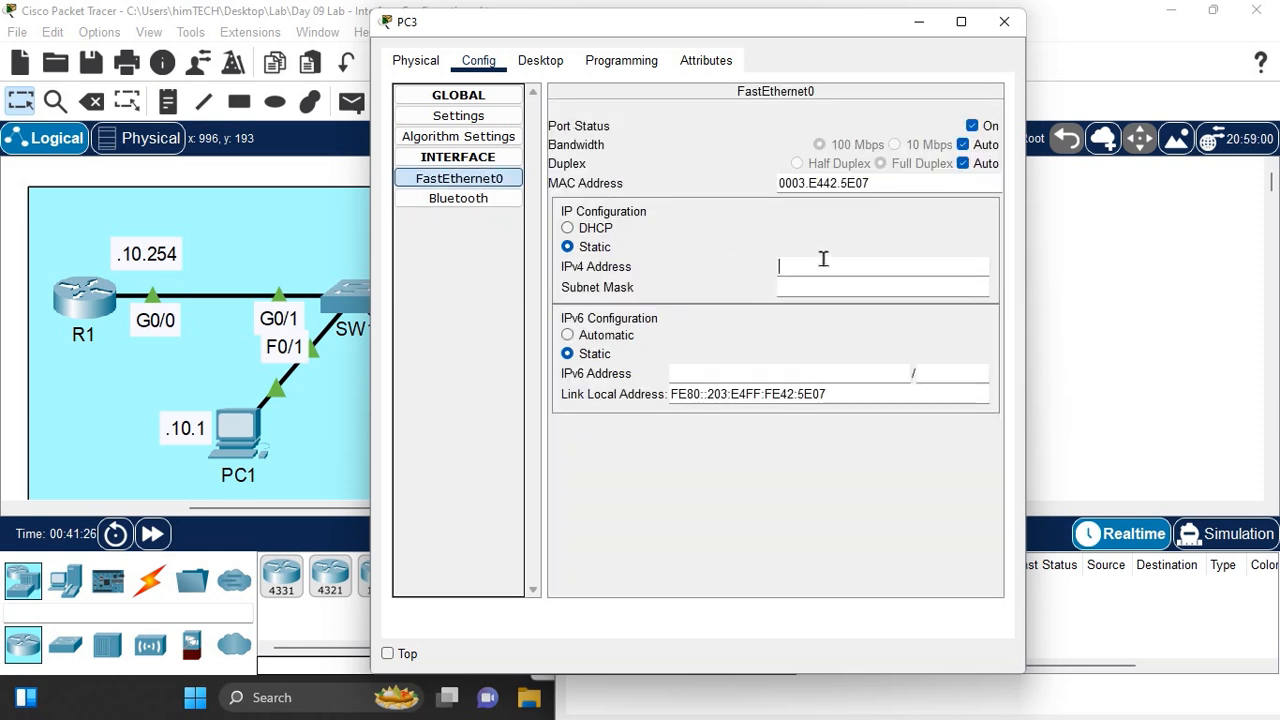
type("192.168.10.254")
key("BackSpace")
key("BackSpace")
key("BackSpace")
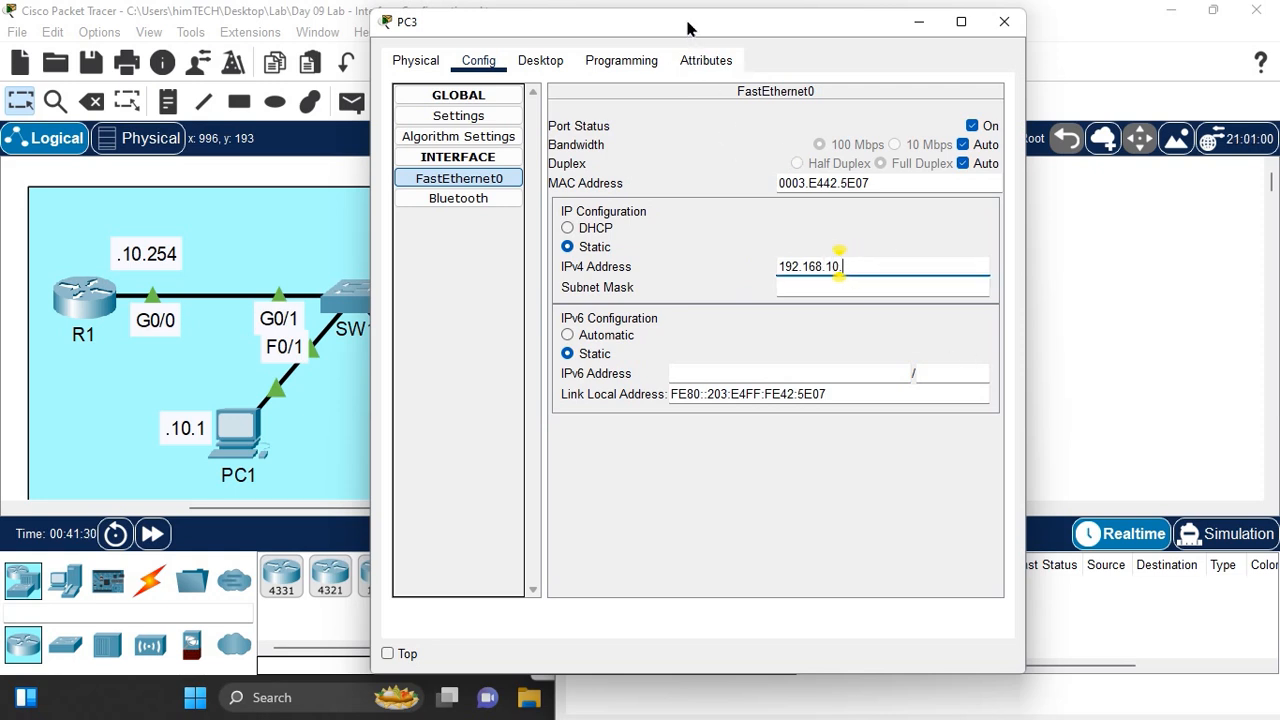
left_click_drag(687, 24, 933, 47)
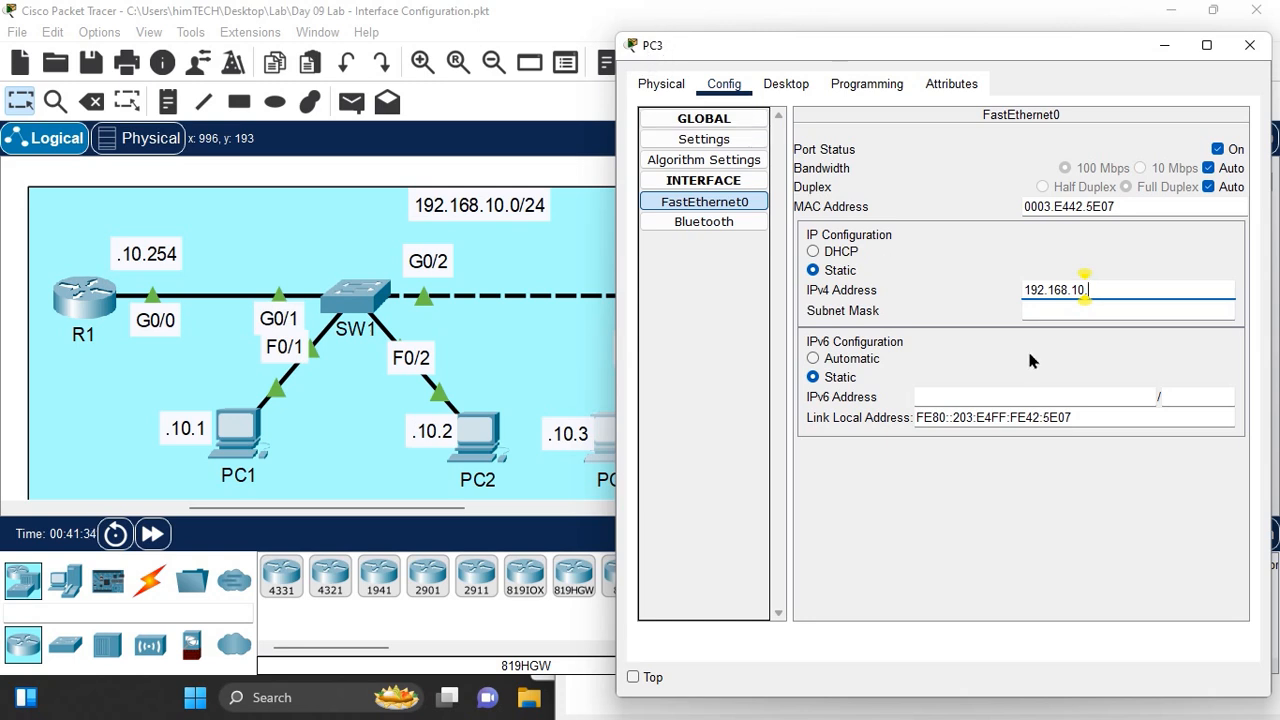
type("3")
left_click(1153, 311)
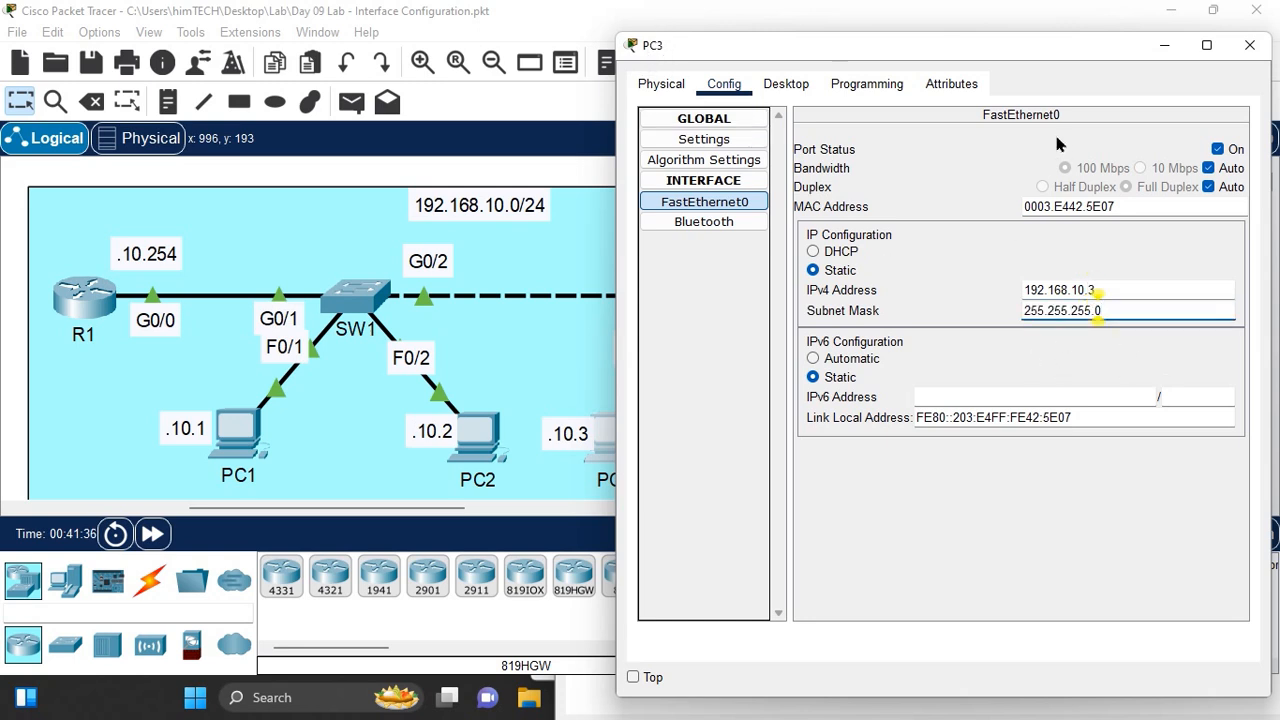
left_click(1249, 45)
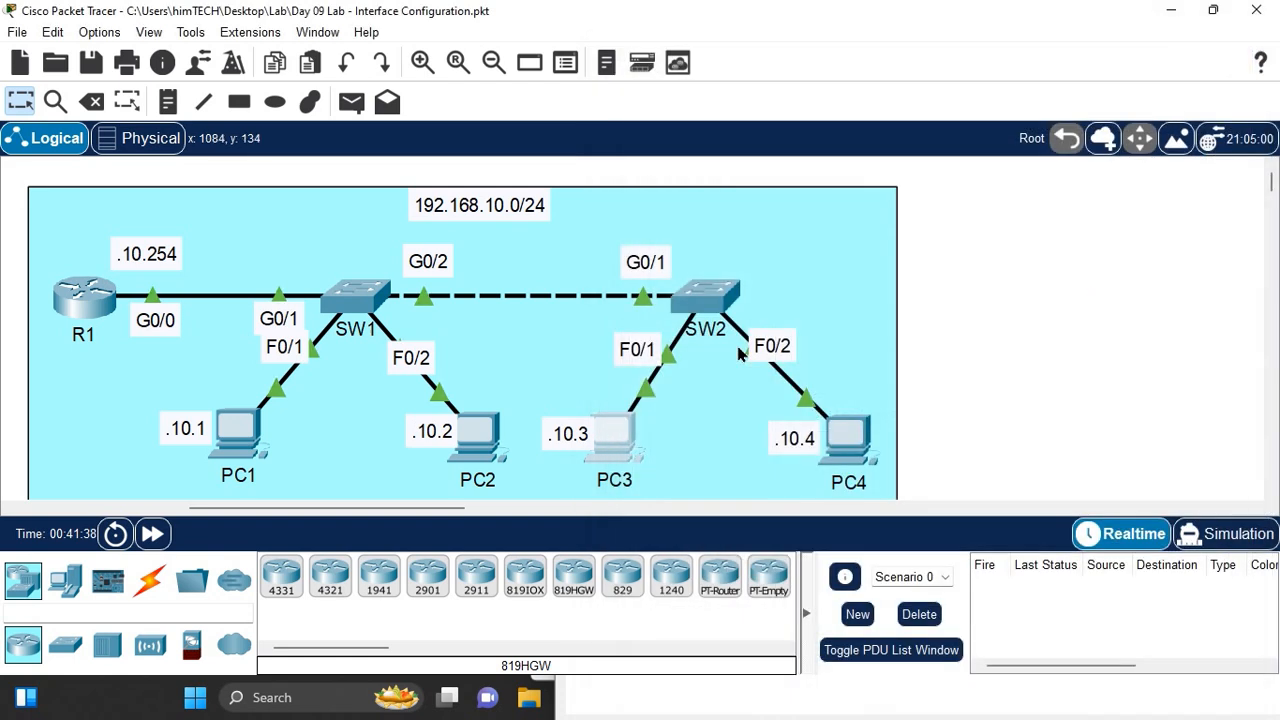
Step: Replace PC4's IPv4 default gateway with 192.168.10.254 in its global settings
left_click(843, 446)
left_click(479, 105)
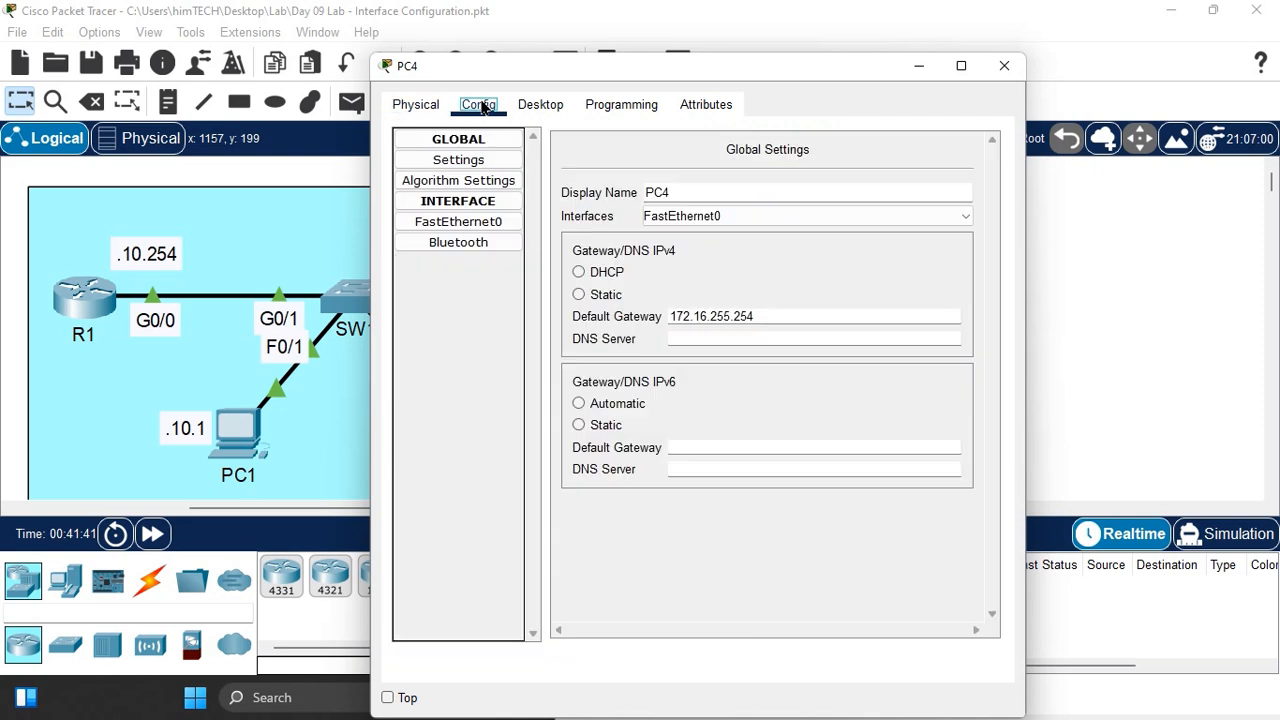
left_click_drag(754, 323, 557, 323)
type("192.168.10.254")
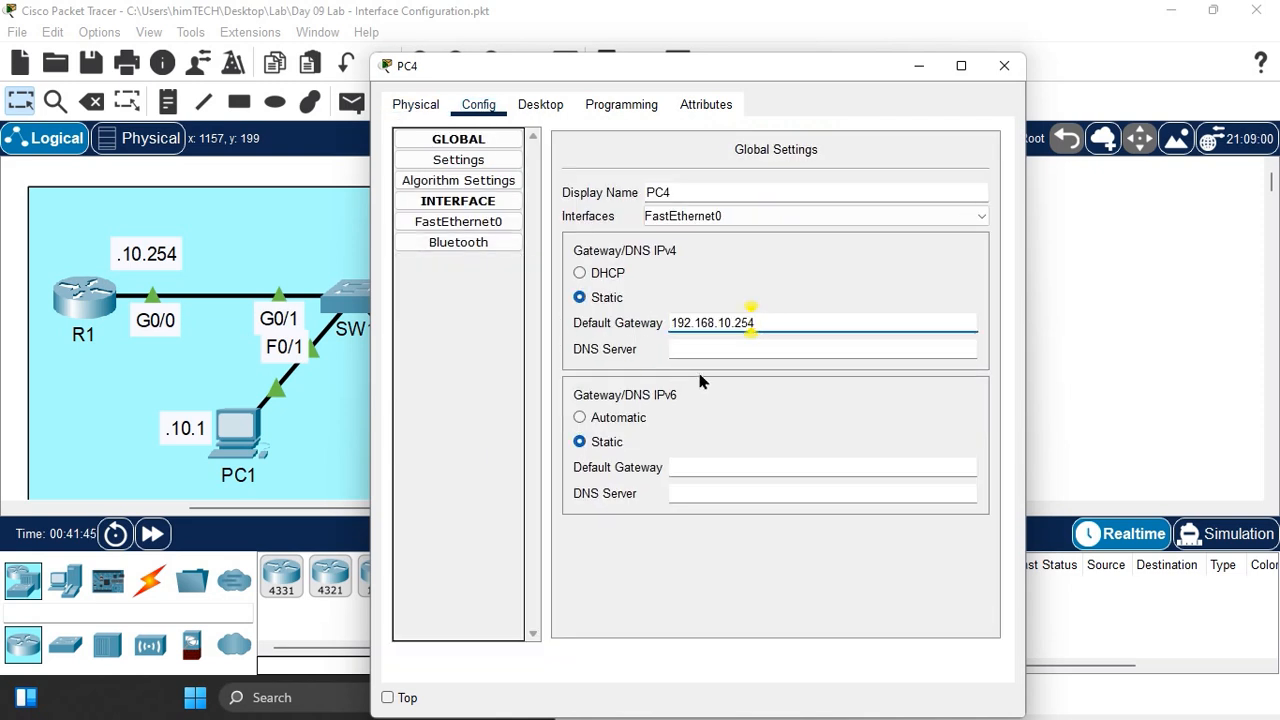
Step: Give PC4's FastEthernet0 the IPv4 address 192.168.10.4 with subnet mask 255.255.255.0, and close PC4
left_click(445, 226)
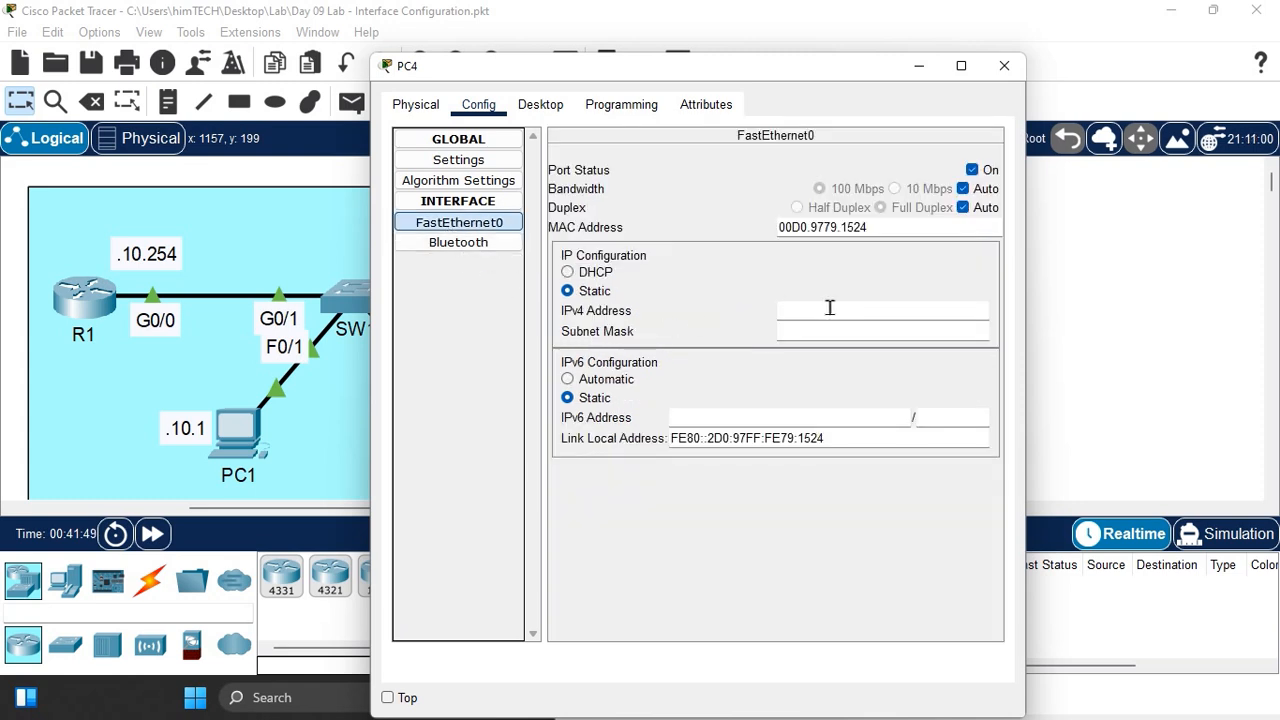
left_click(829, 307)
type("192.168.10.254")
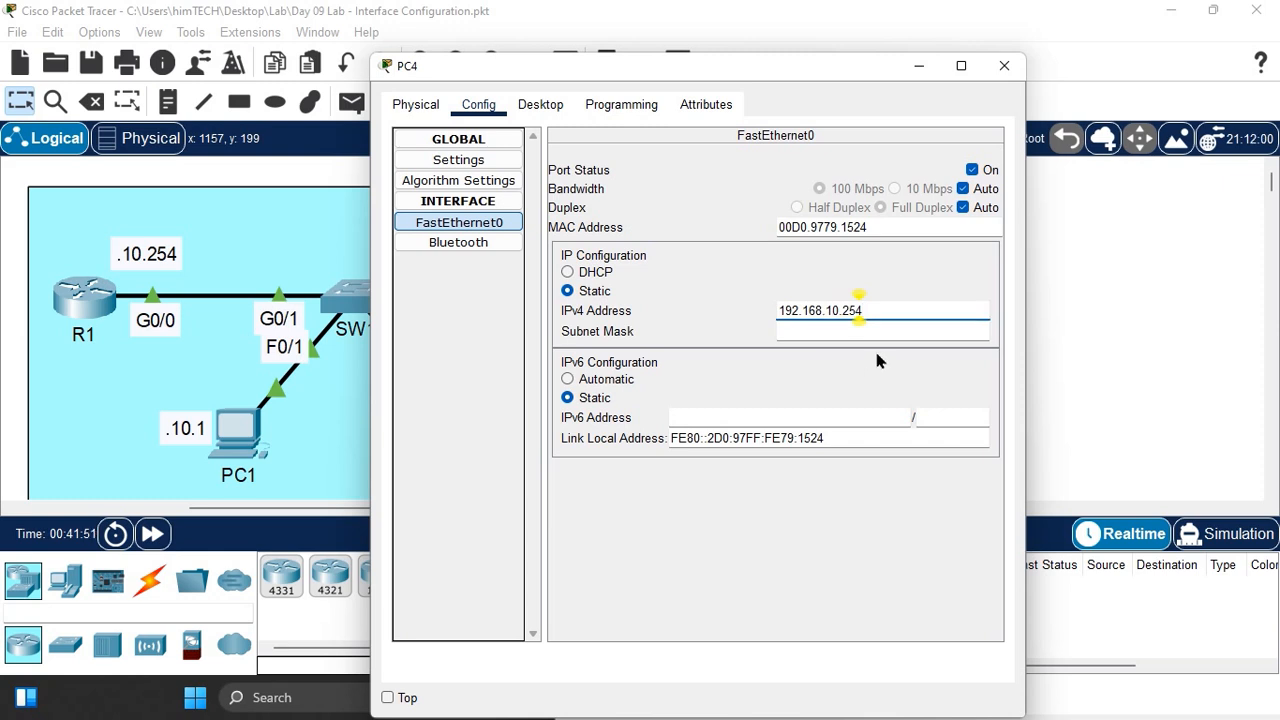
key("BackSpace")
key("BackSpace")
key("BackSpace")
type("4")
left_click(875, 331)
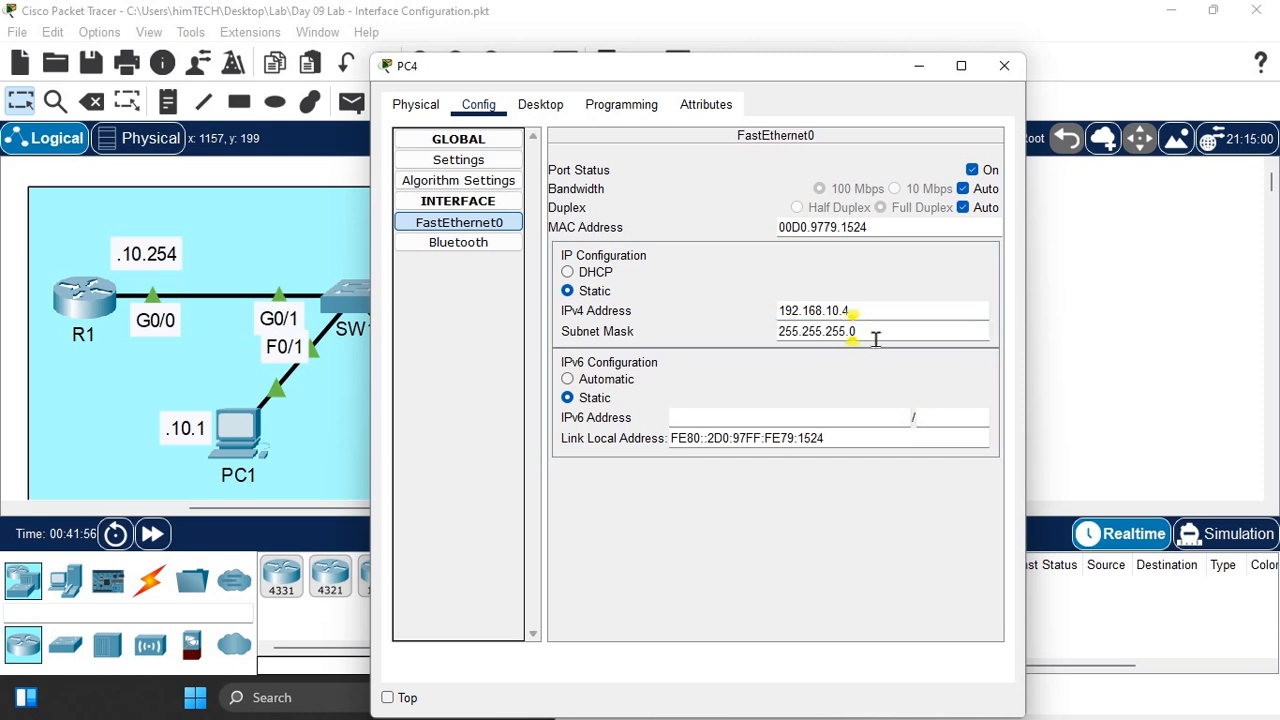
key("Tab")
left_click(1004, 65)
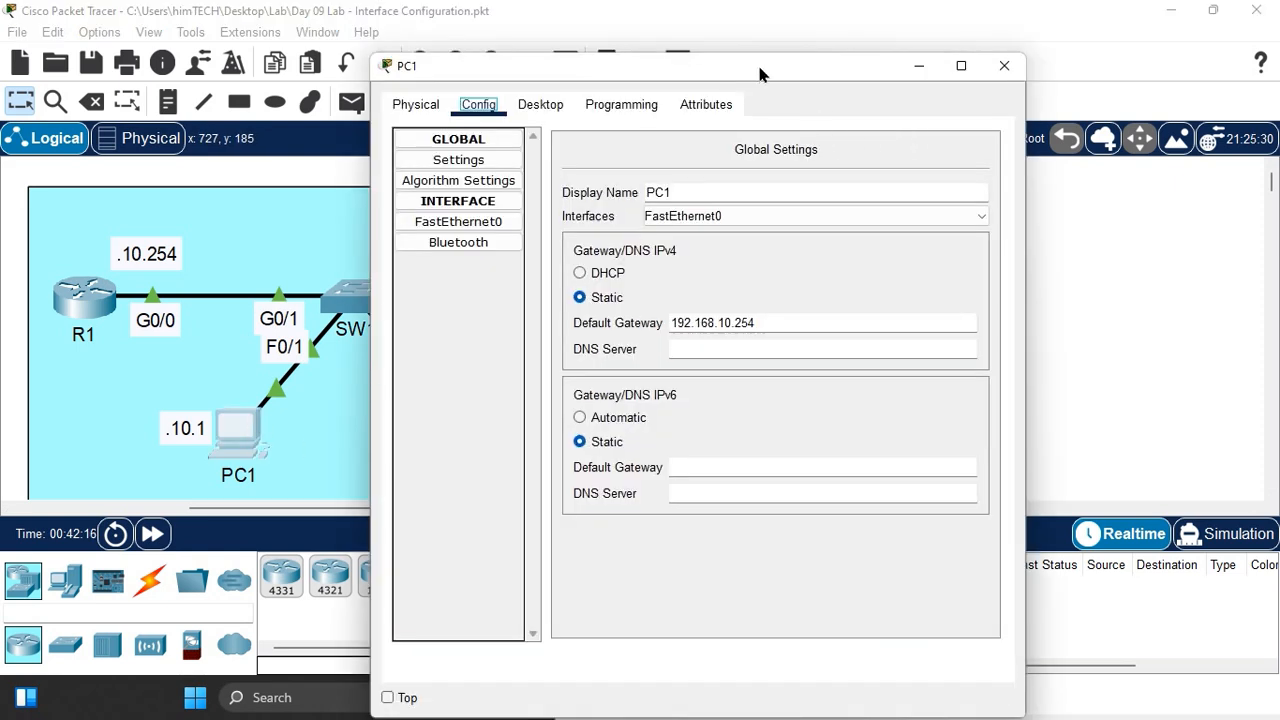
Step: Move PC1's window so that PC4 stays in view, and open PC1's Command Prompt
left_click_drag(757, 62, 496, 101)
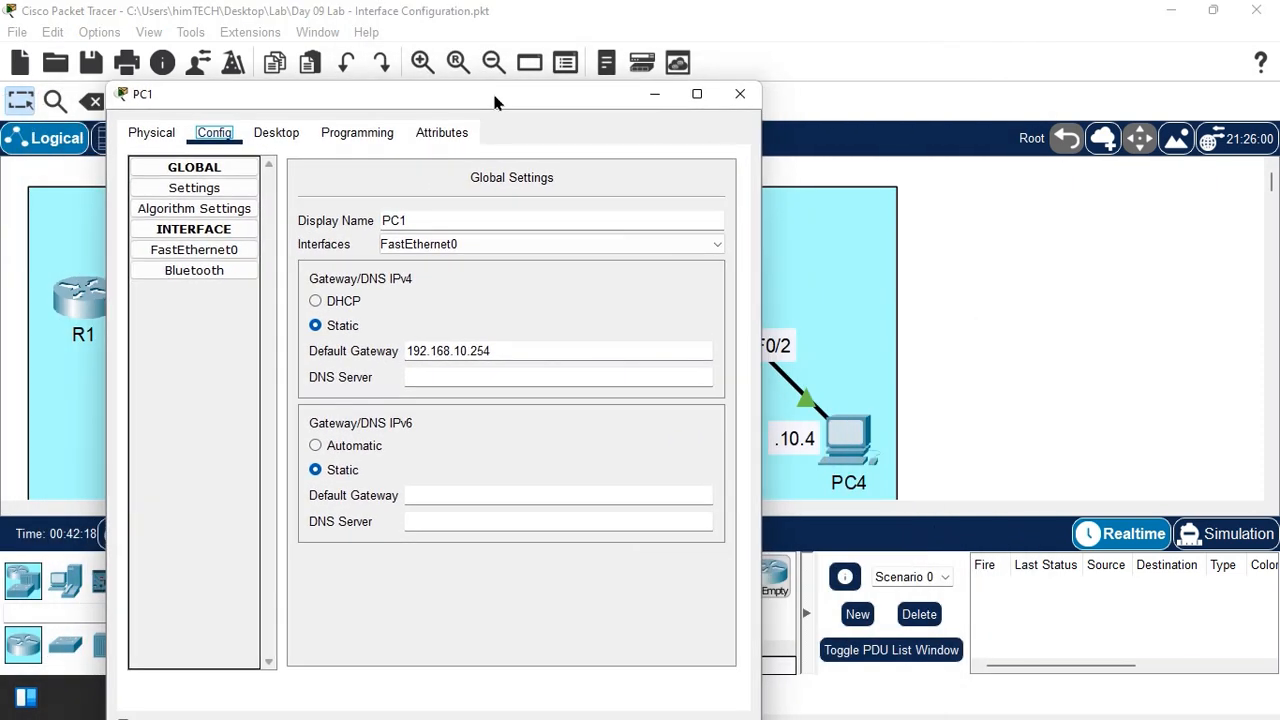
left_click(280, 132)
left_click(544, 259)
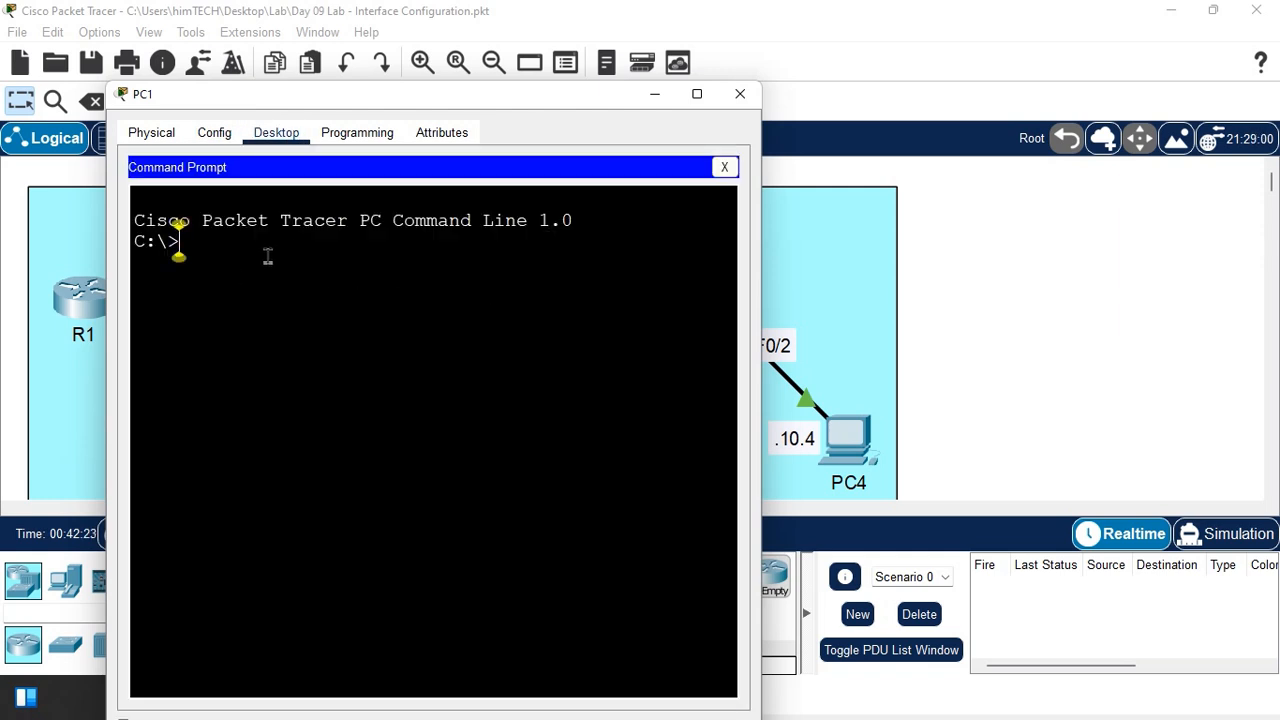
Step: Try to reach PC4 from PC1's Command Prompt by entering only its address, 192.168.10.4
type("192.1")
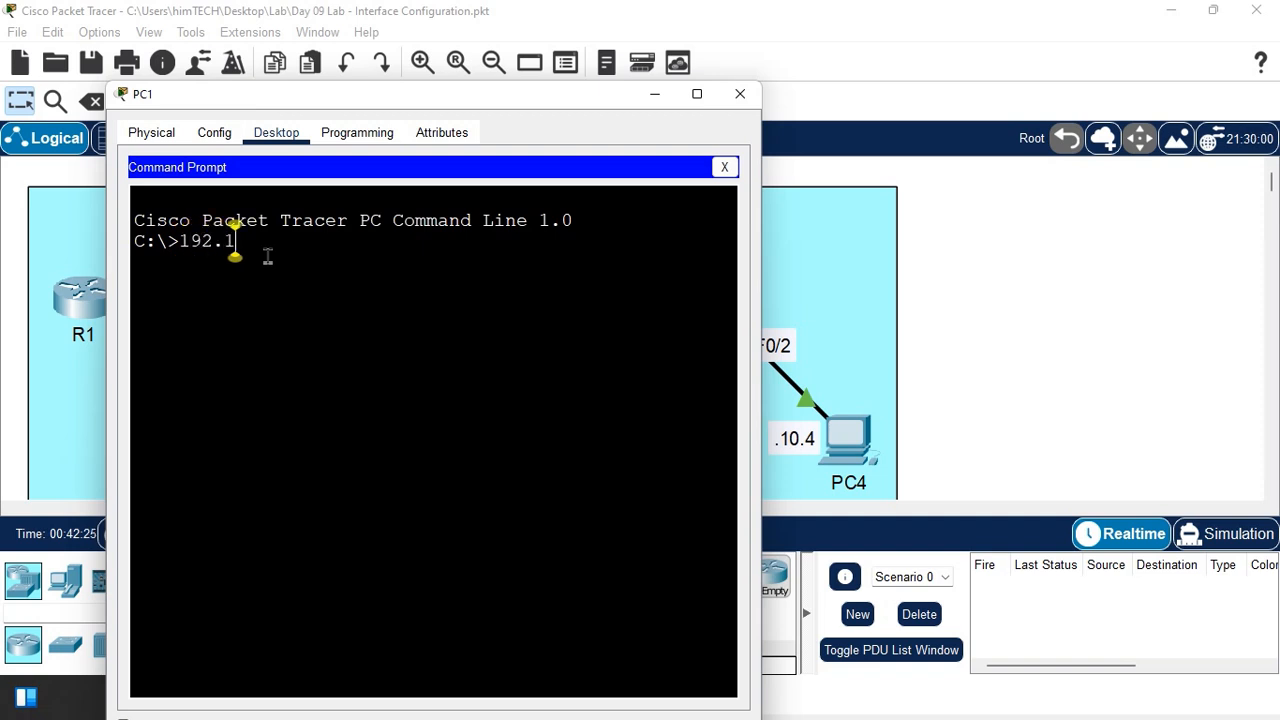
type("68.10")
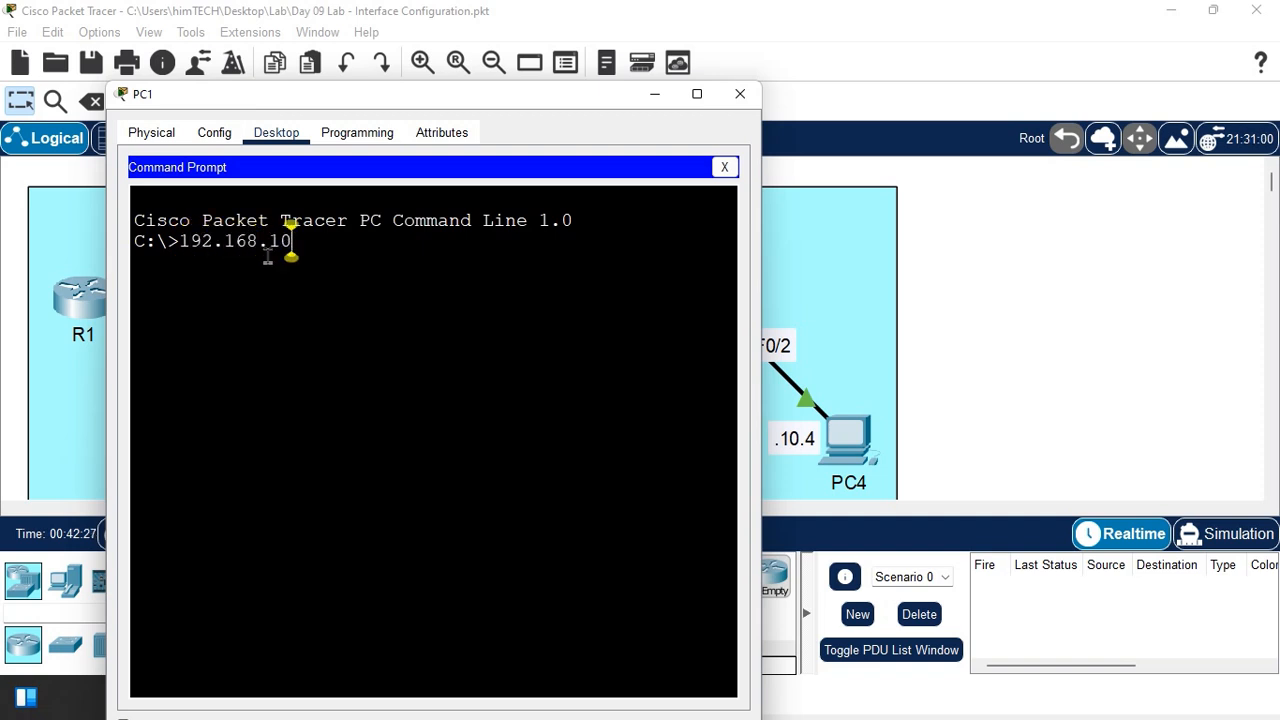
type(".4")
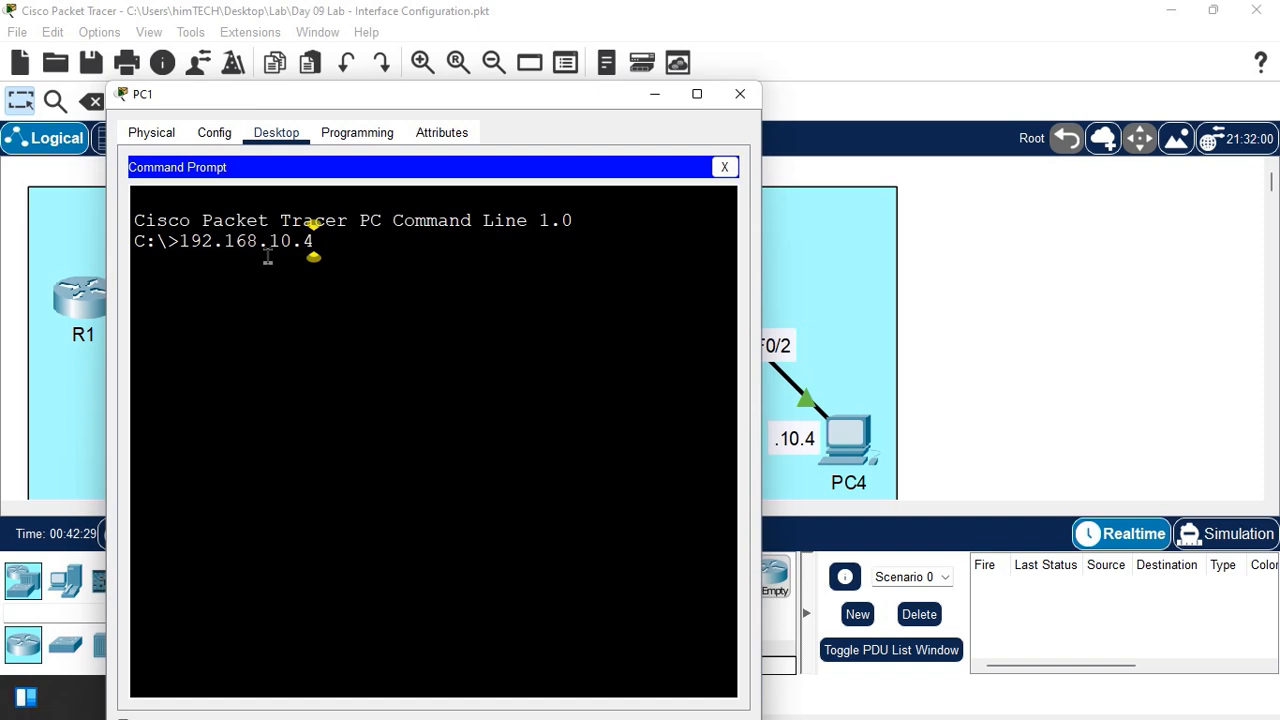
key("Return")
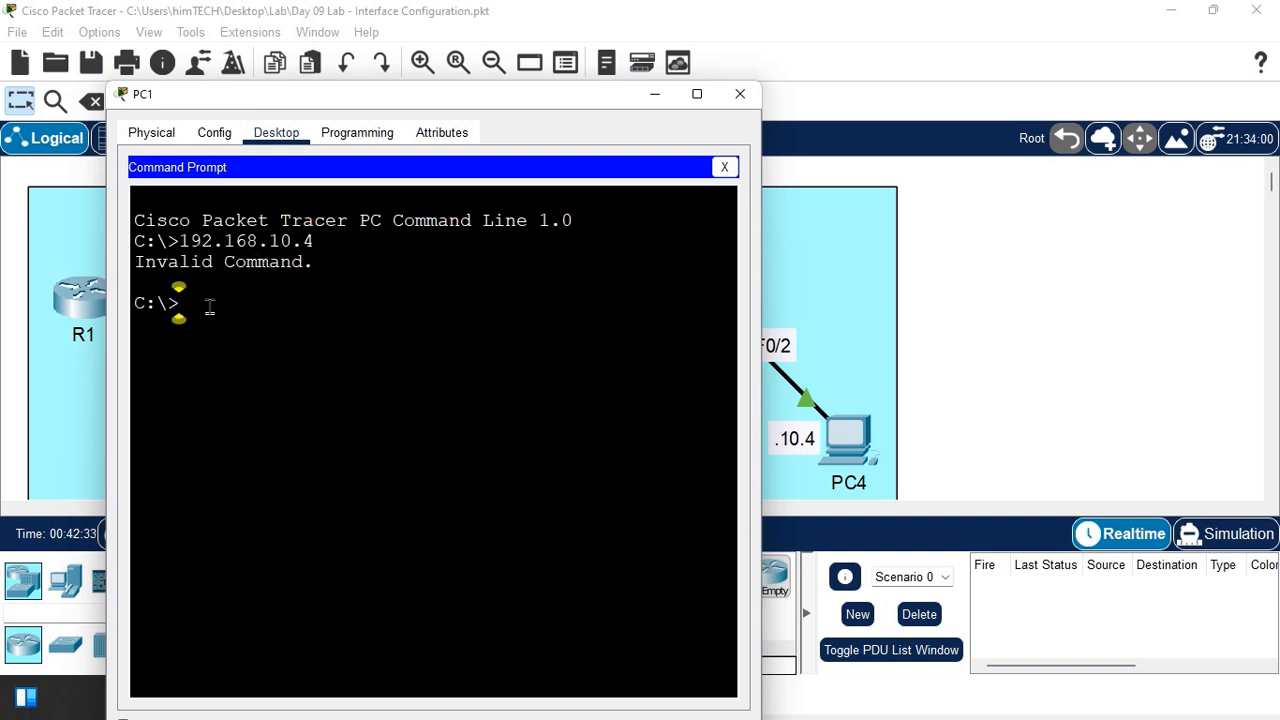
key("Return")
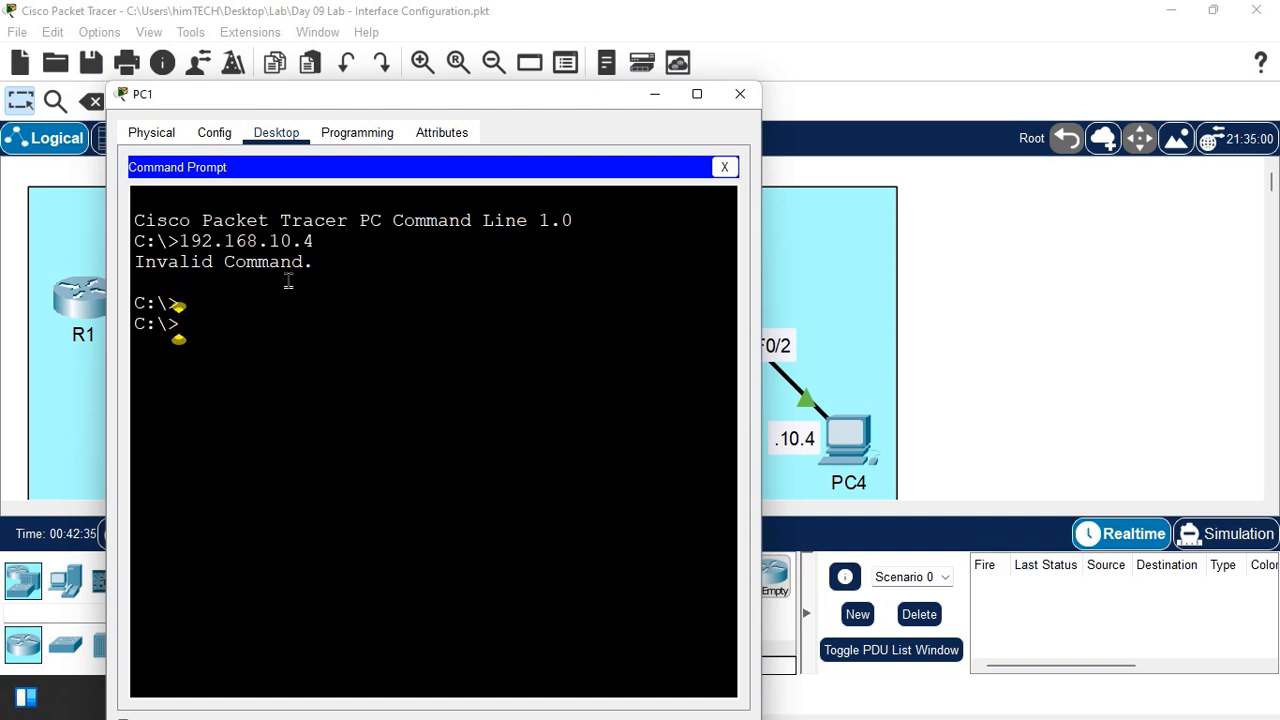
Step: Ping PC4 at 192.168.10.4 from PC1's Command Prompt
type("ping")
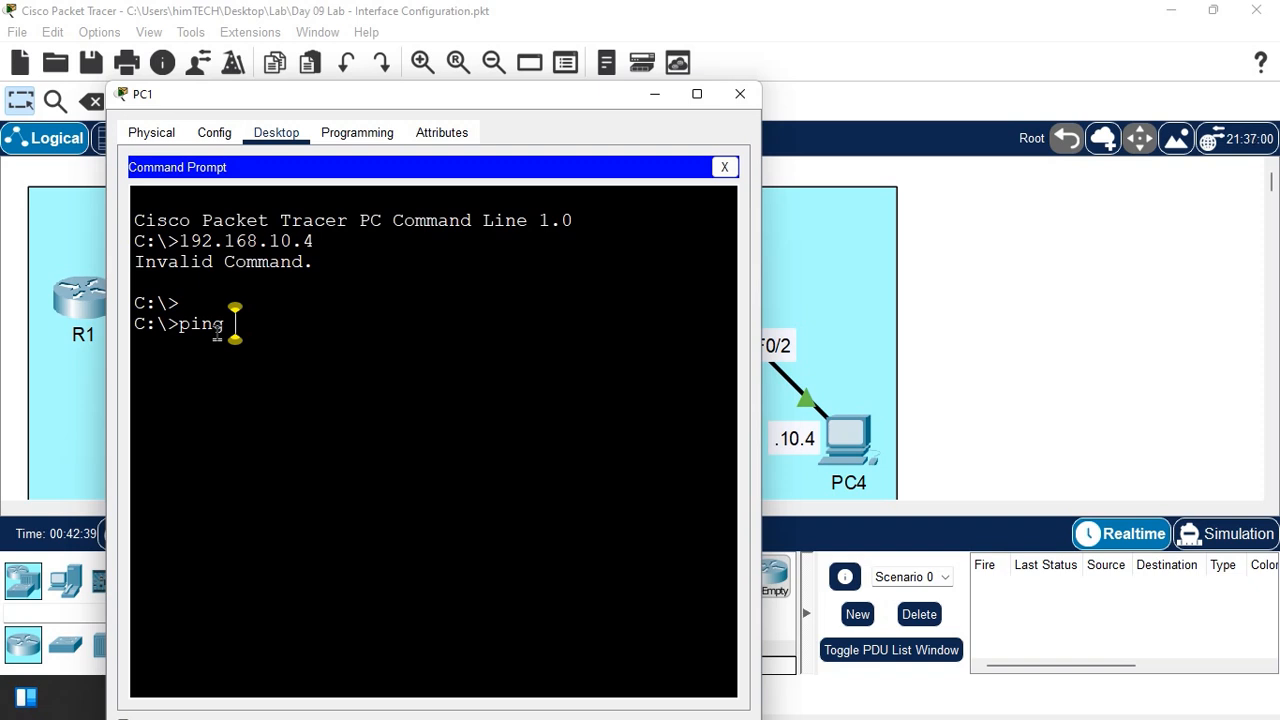
type(" 192.168")
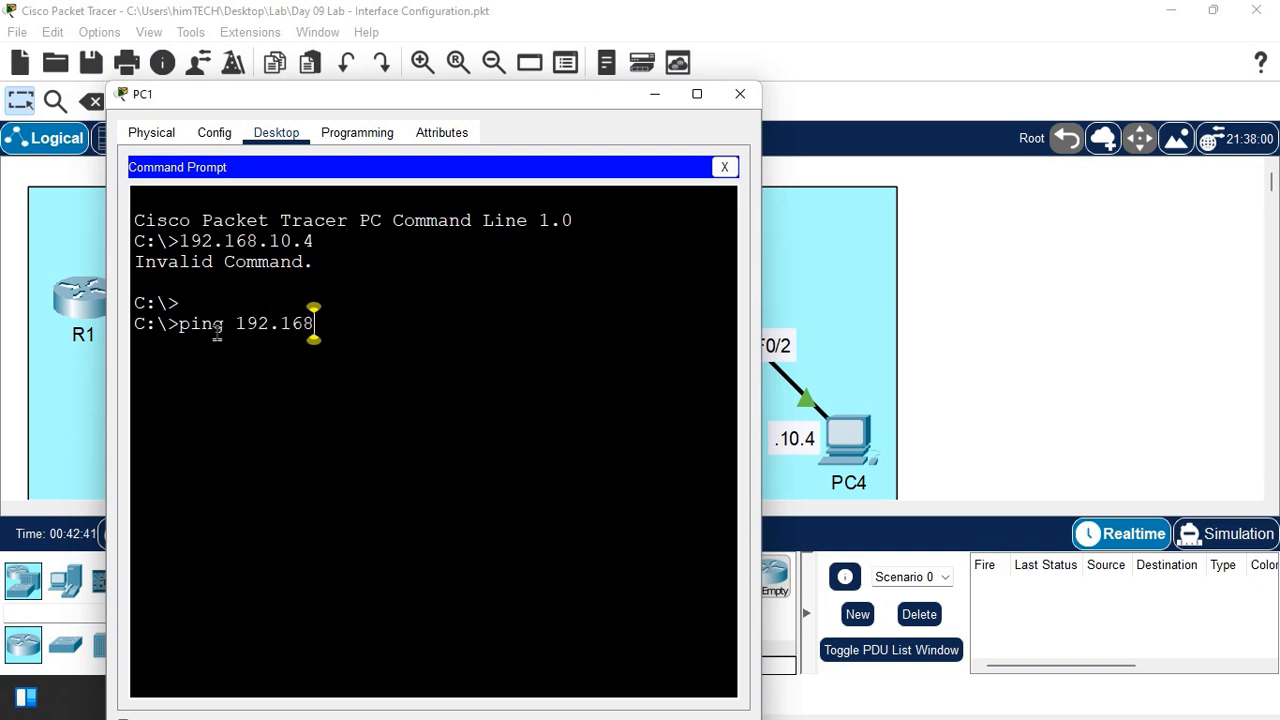
type(".10.")
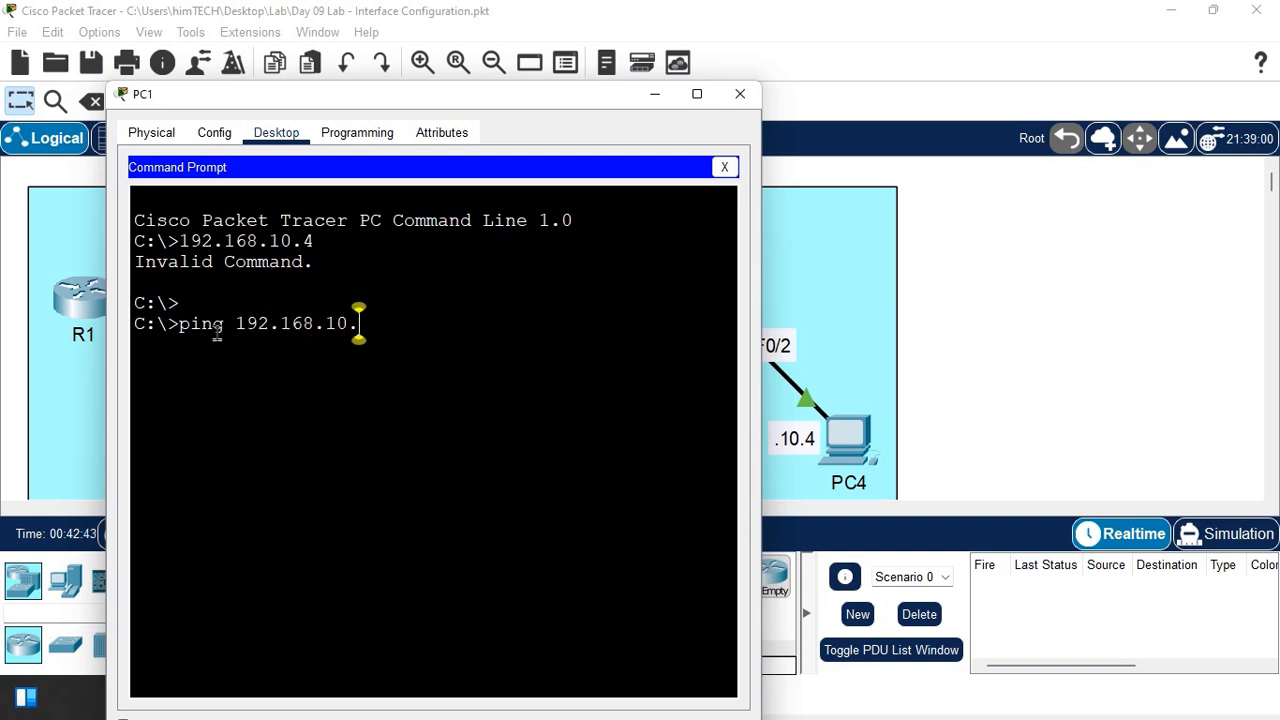
type("4")
key("Return")
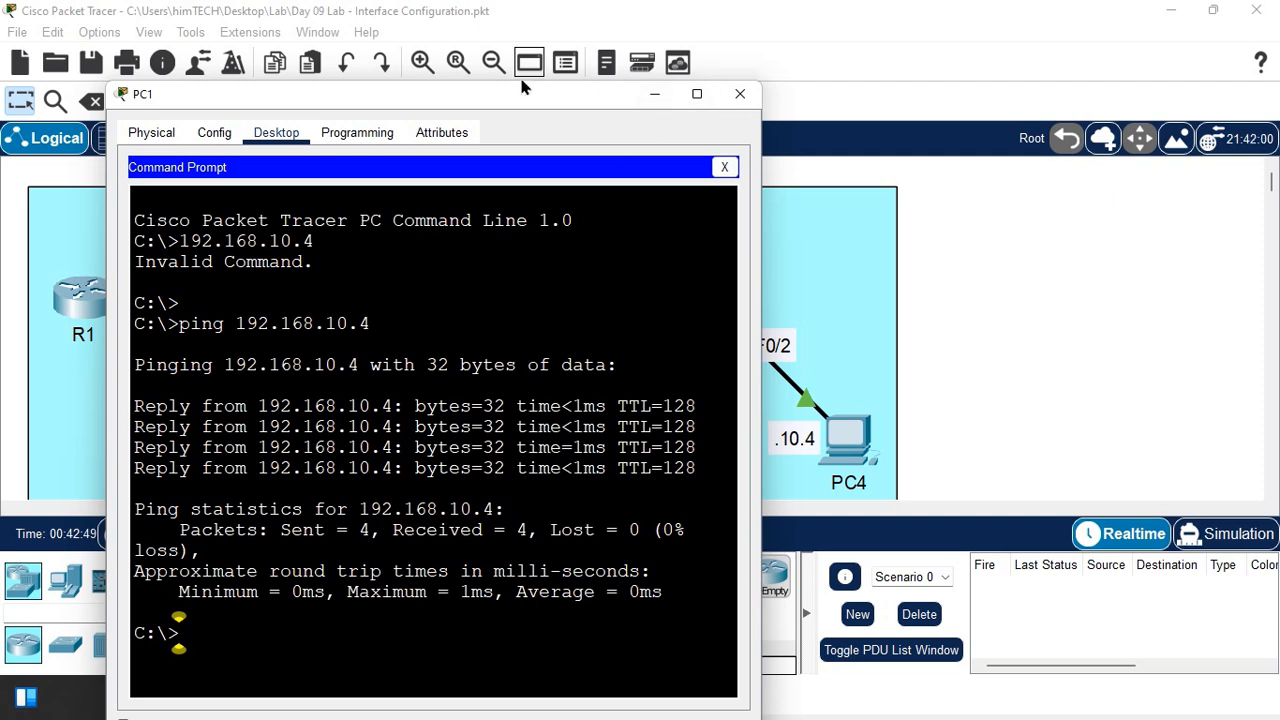
Step: Move PC1's window clear of R1, ping the router at 192.168.10.254 from PC1, and widen the window
left_click_drag(492, 95, 1055, 95)
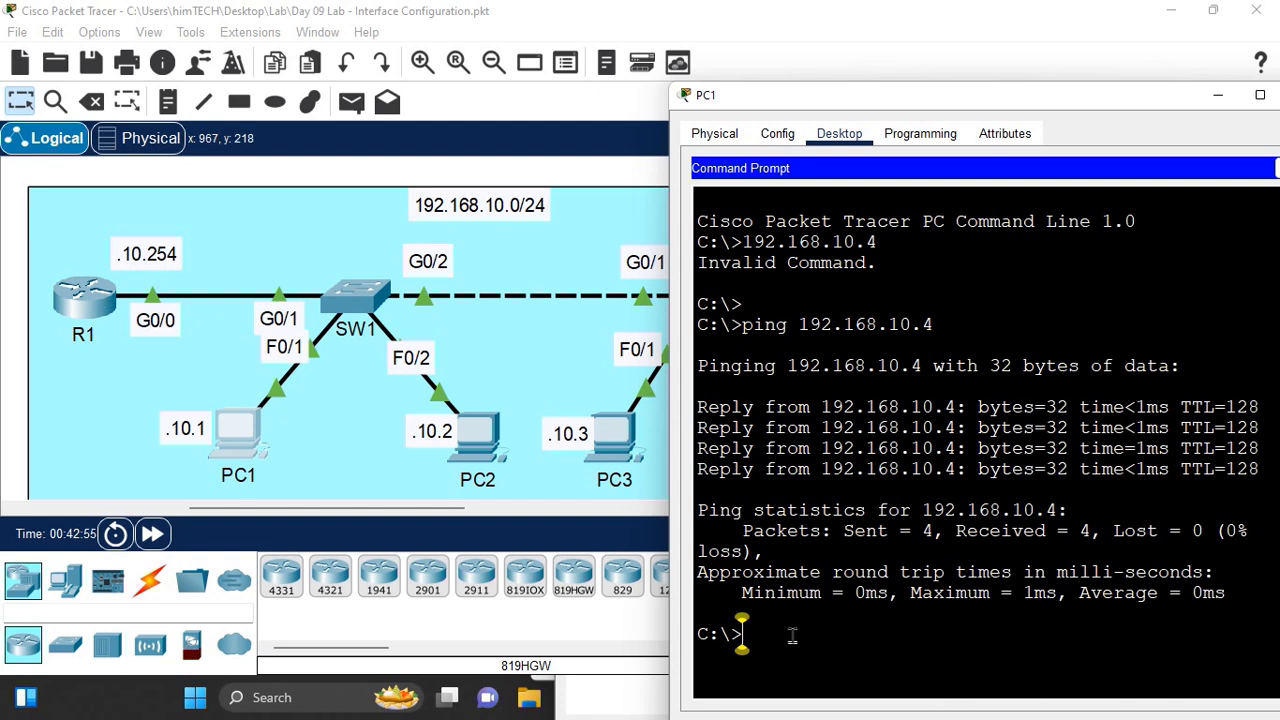
type("ping 192.168")
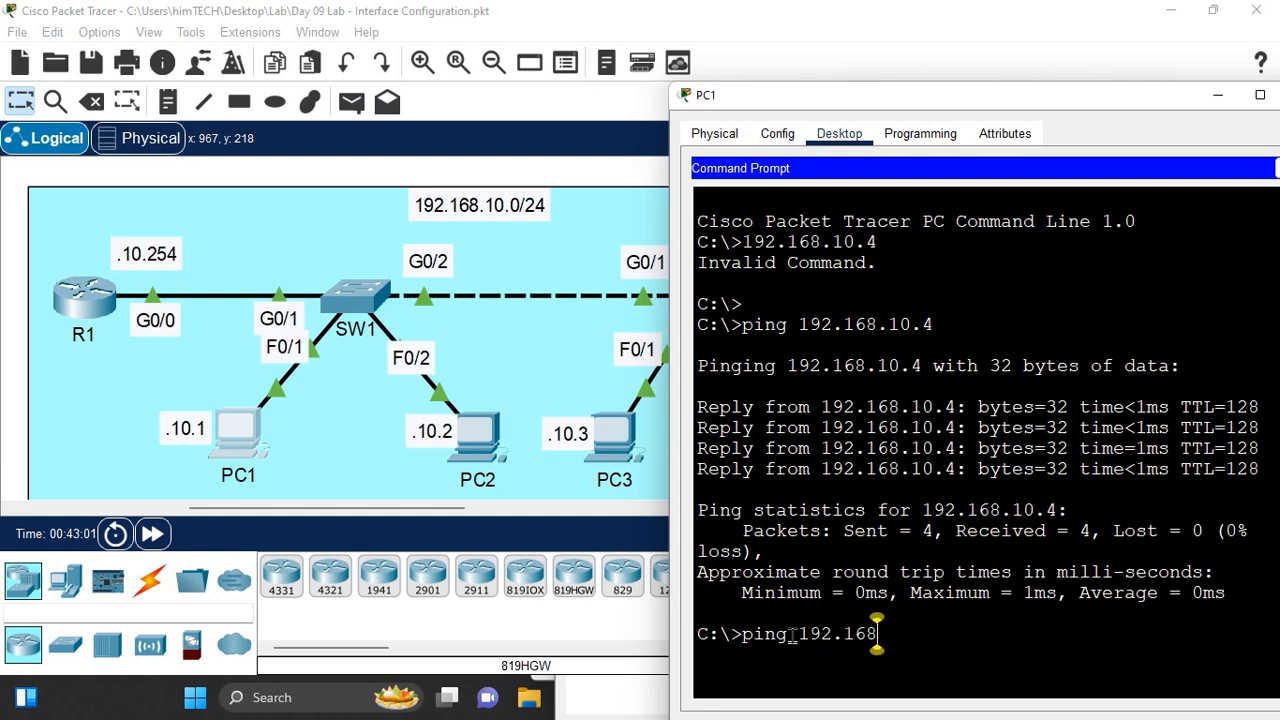
type(".10.254")
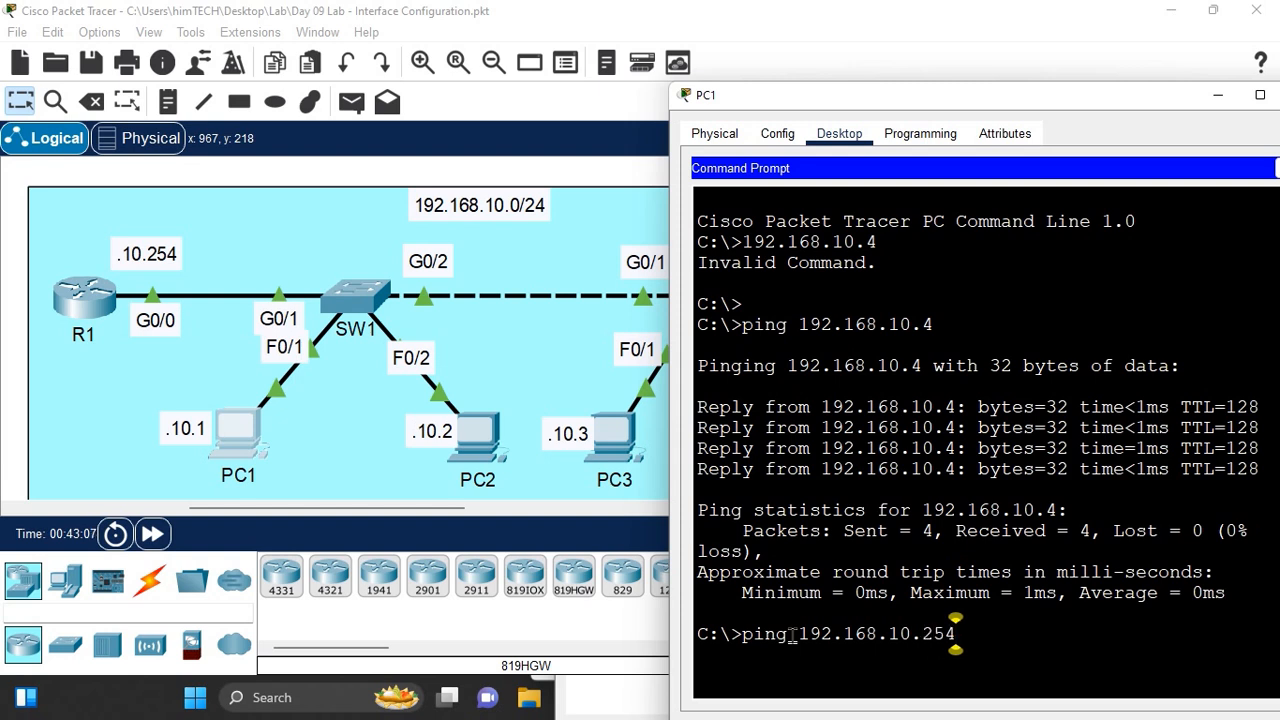
key("Return")
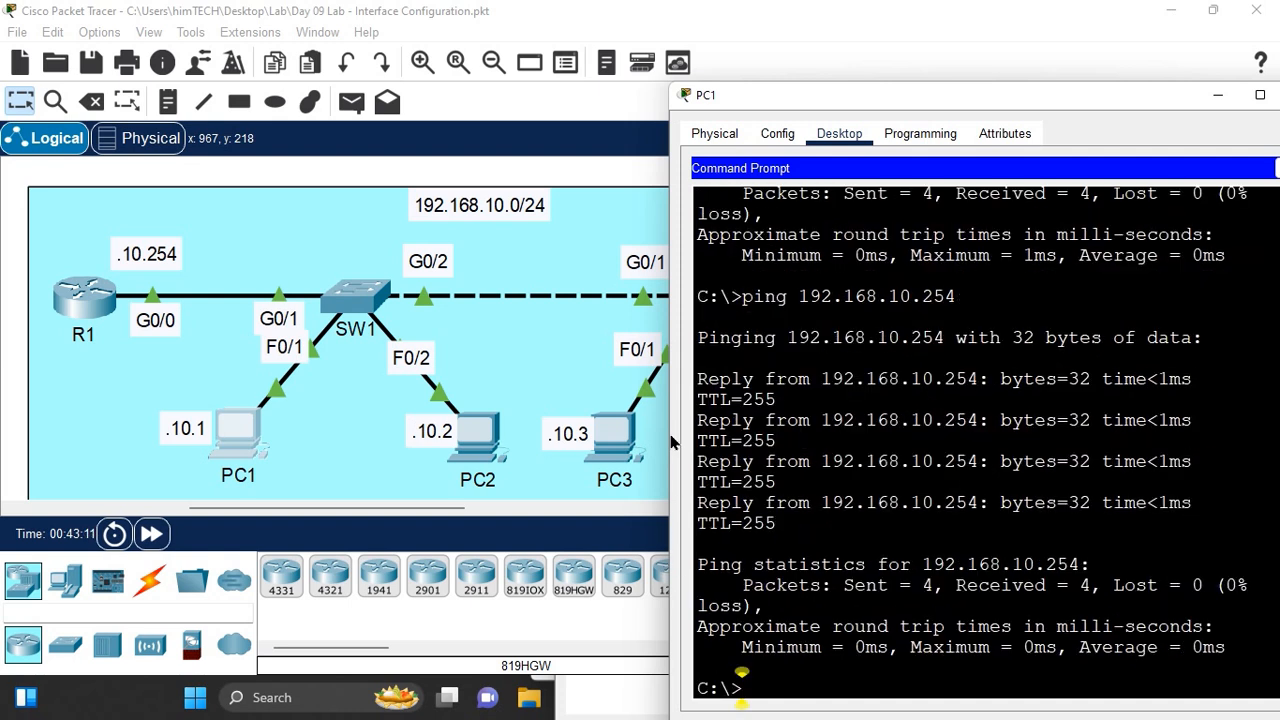
left_click_drag(668, 428, 544, 430)
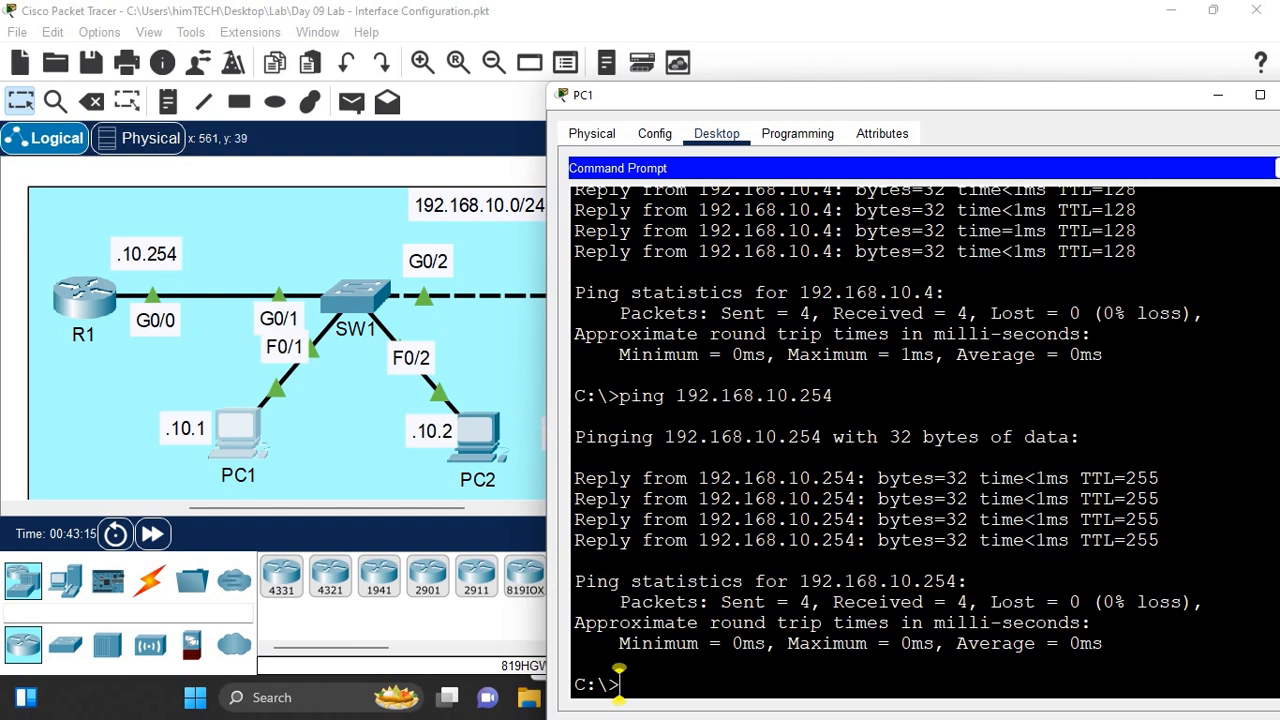
Step: Open PC3, move its window aside so the topology stays in view, and start its Command Prompt
left_click(486, 384)
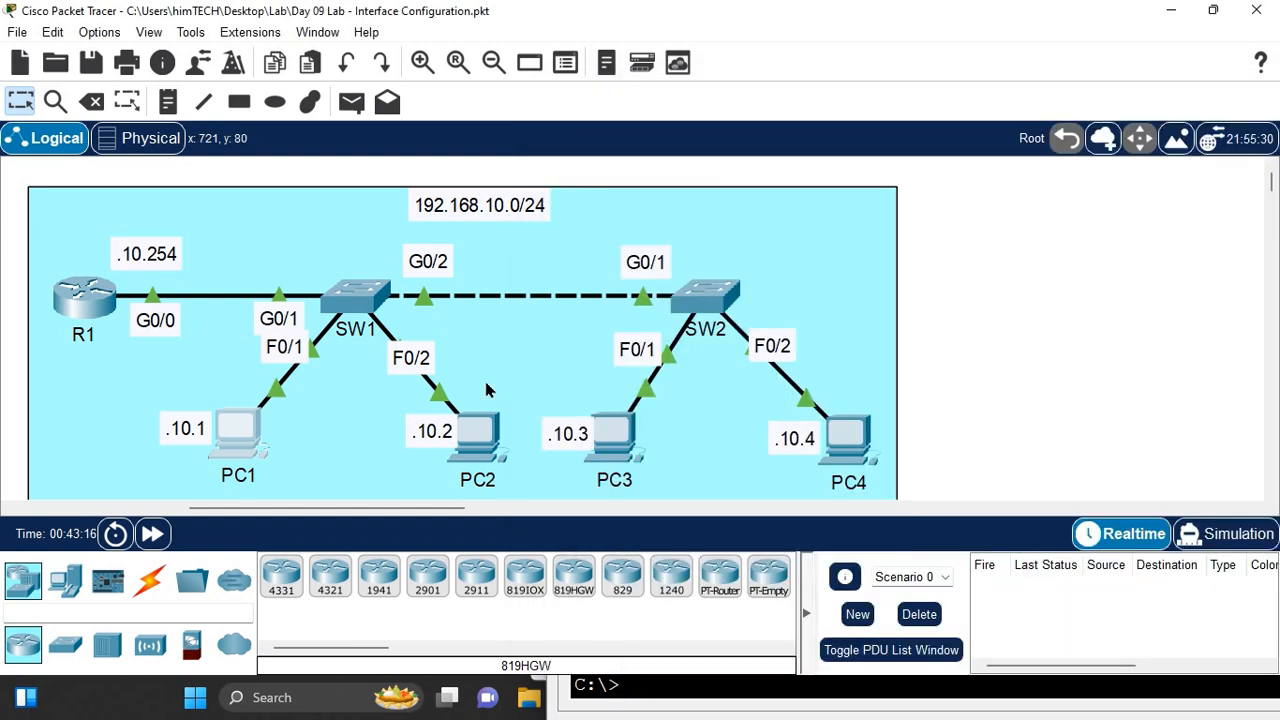
left_click(618, 445)
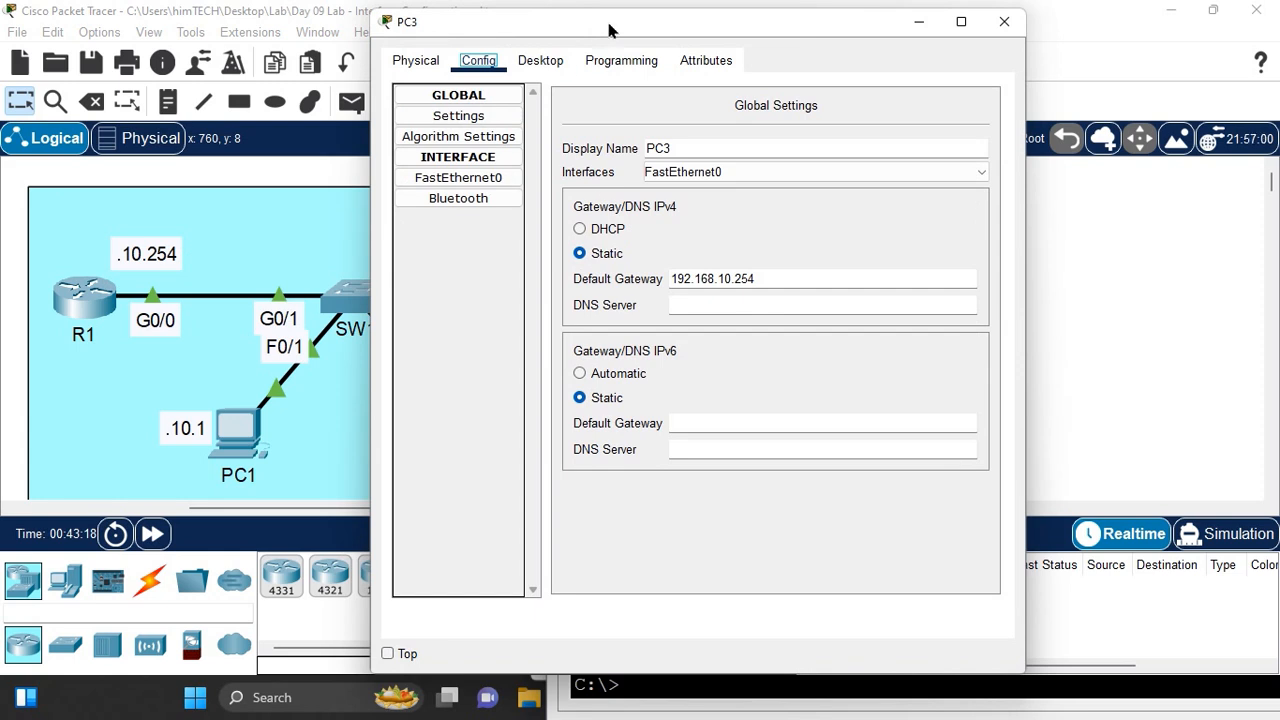
left_click_drag(620, 28, 871, 66)
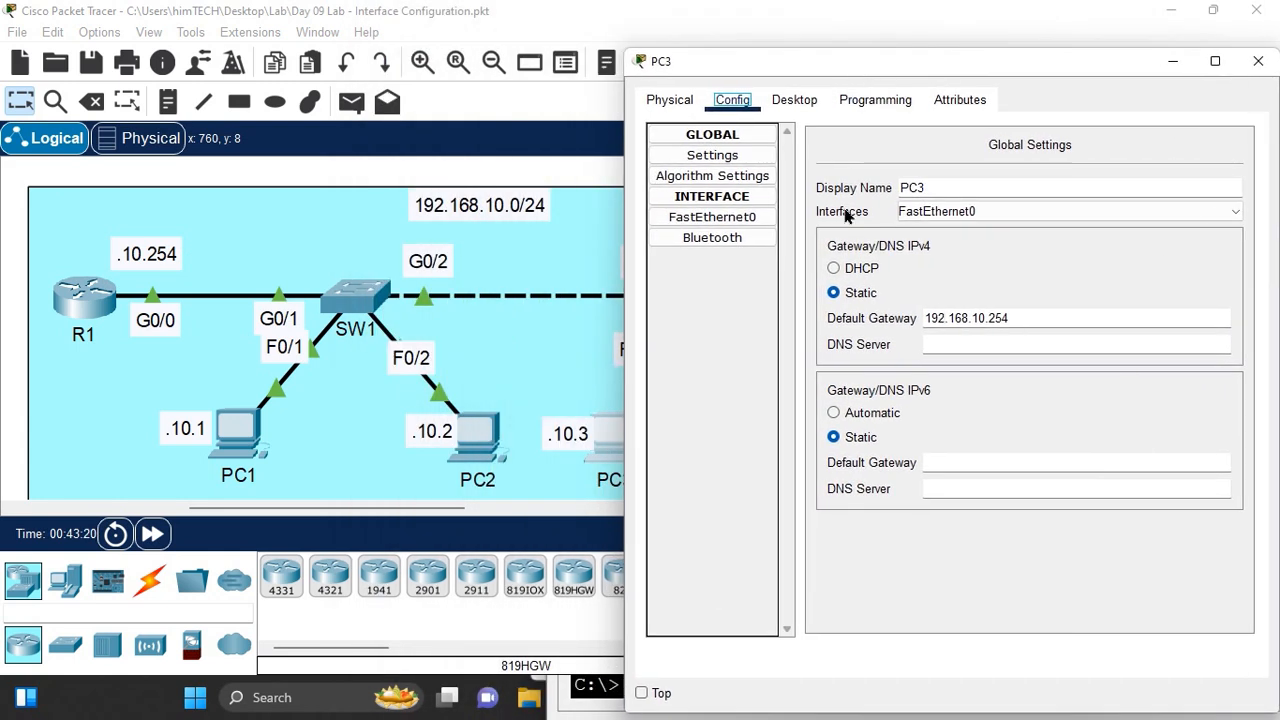
left_click(812, 103)
left_click(1052, 196)
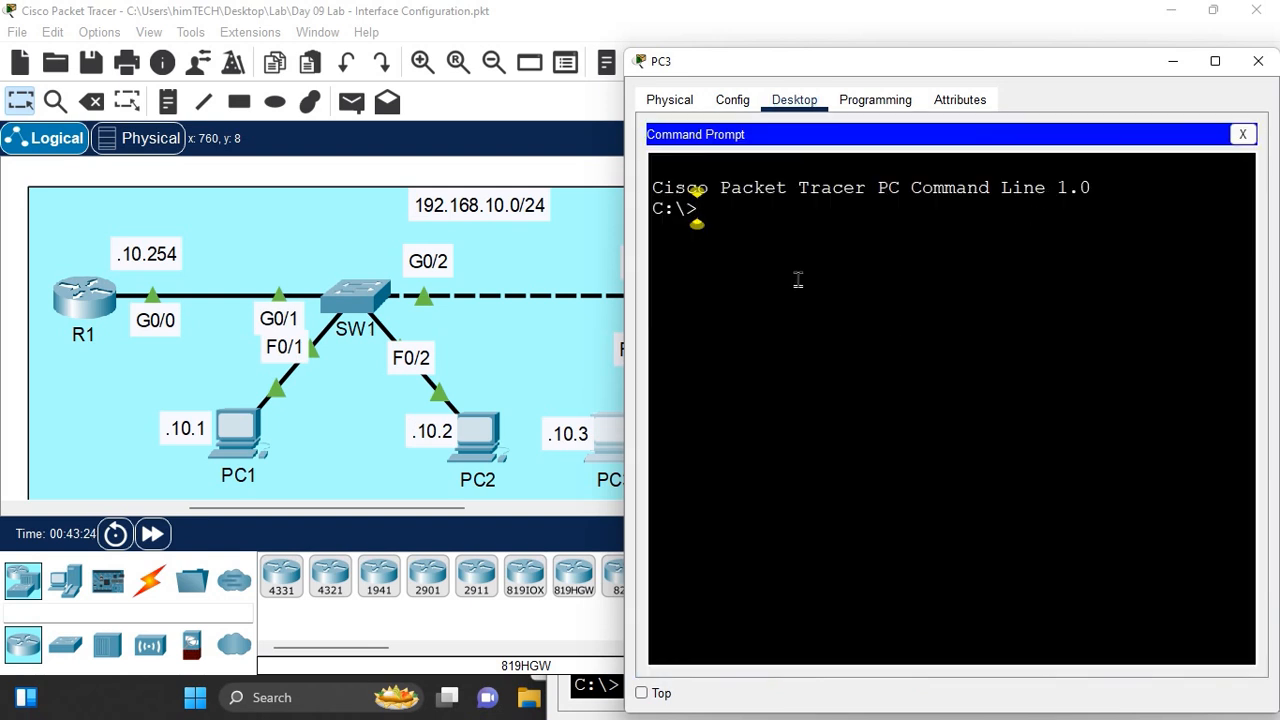
Step: Ping the default gateway 192.168.10.254 from PC3's Command Prompt
type("ping ")
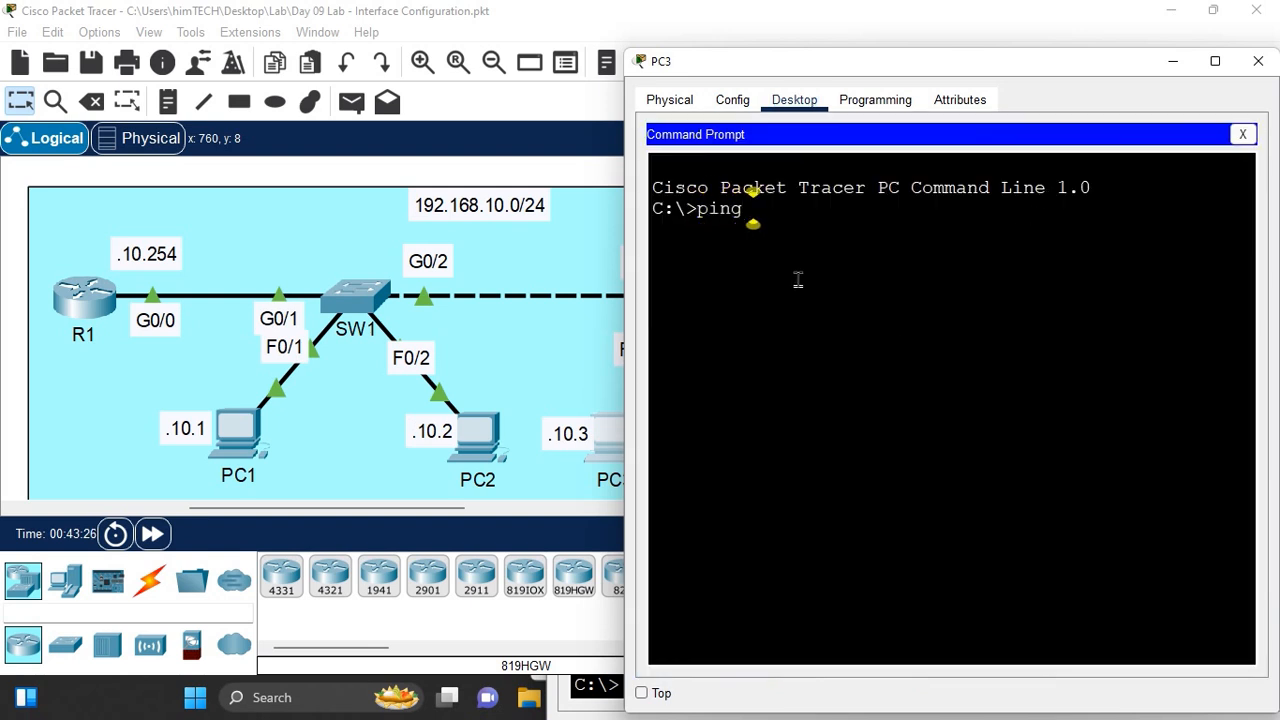
type("192.168.10.")
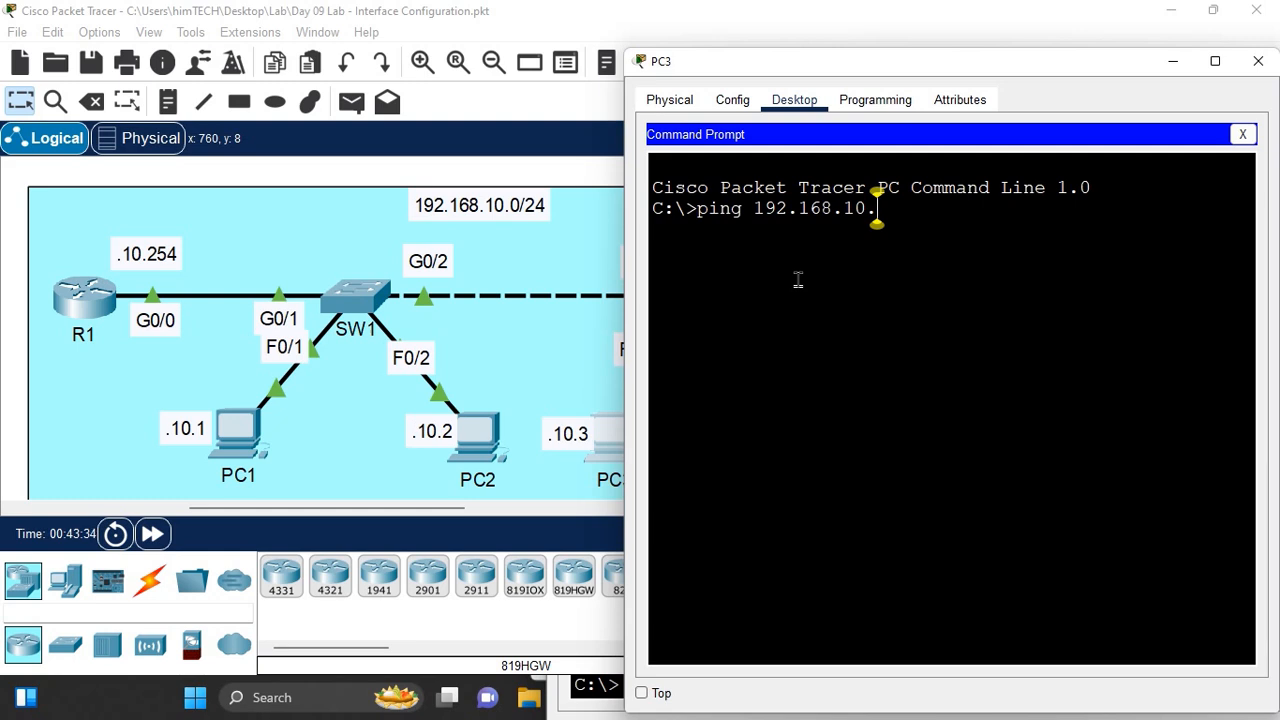
type("254")
key("Return")
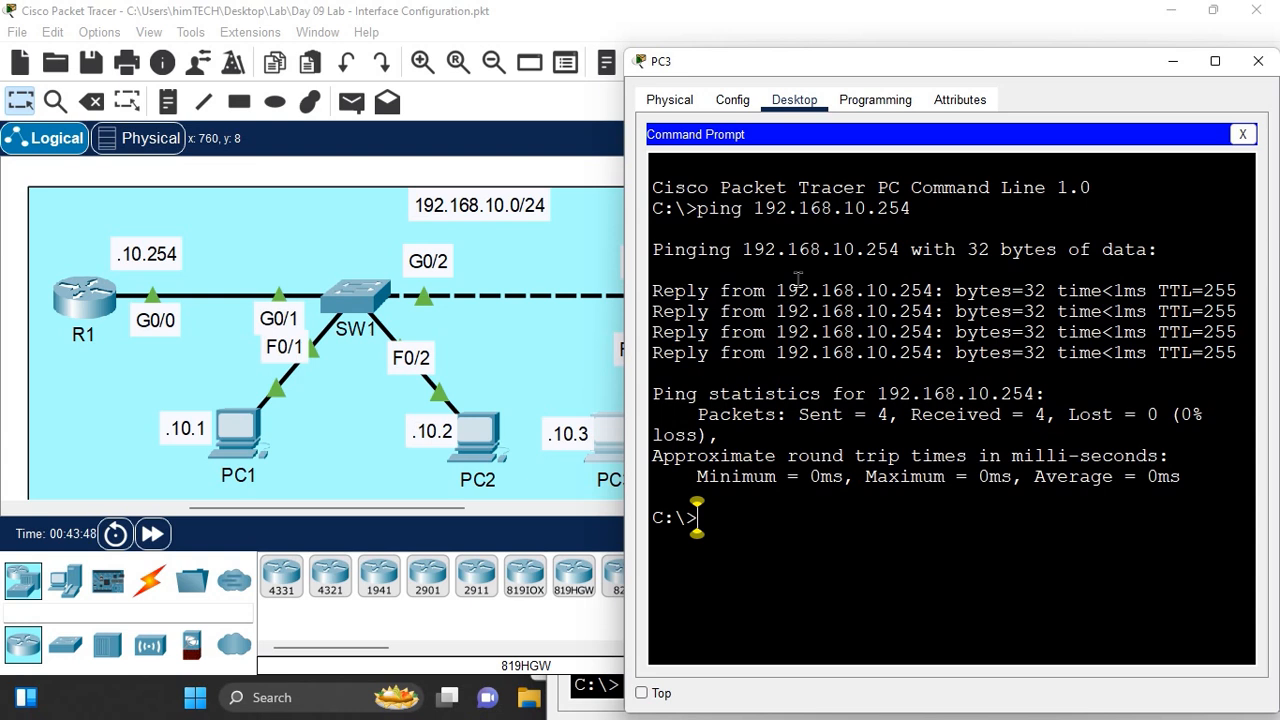
Step: Reuse PC3's previous ping command with the address changed to 192.168.10.2 to test the connection to PC2
key("Up")
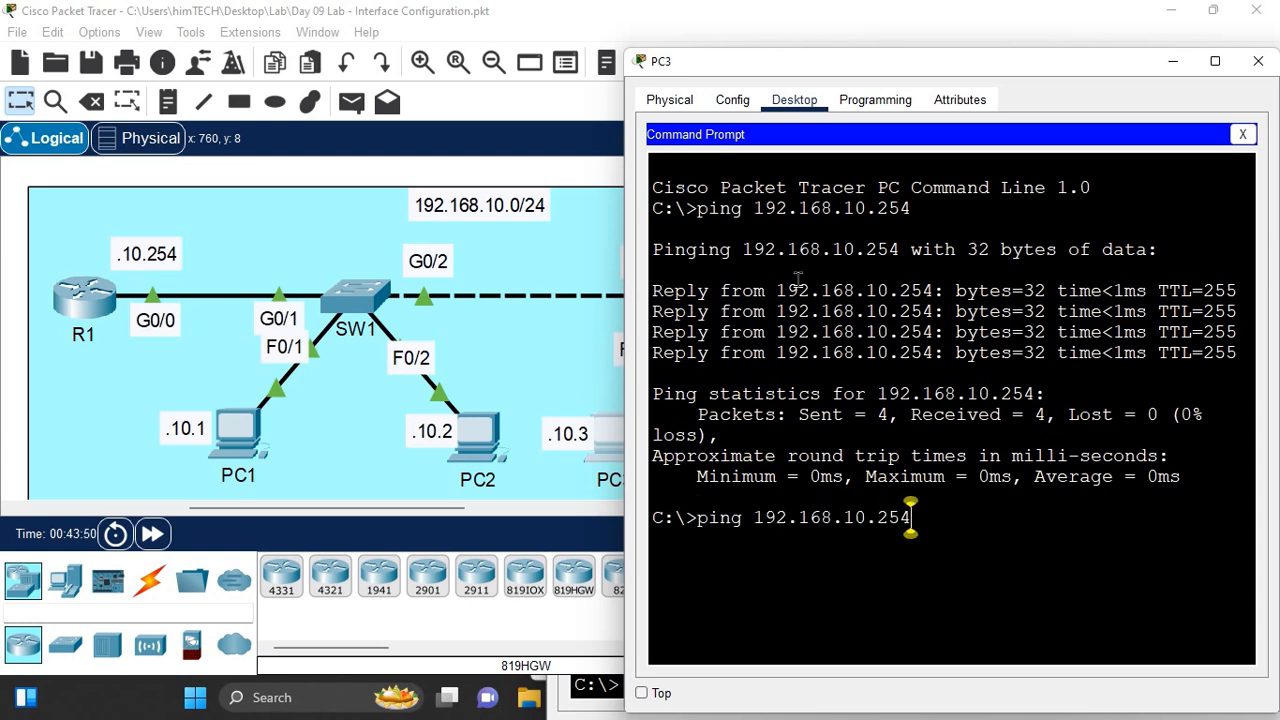
key("BackSpace")
key("BackSpace")
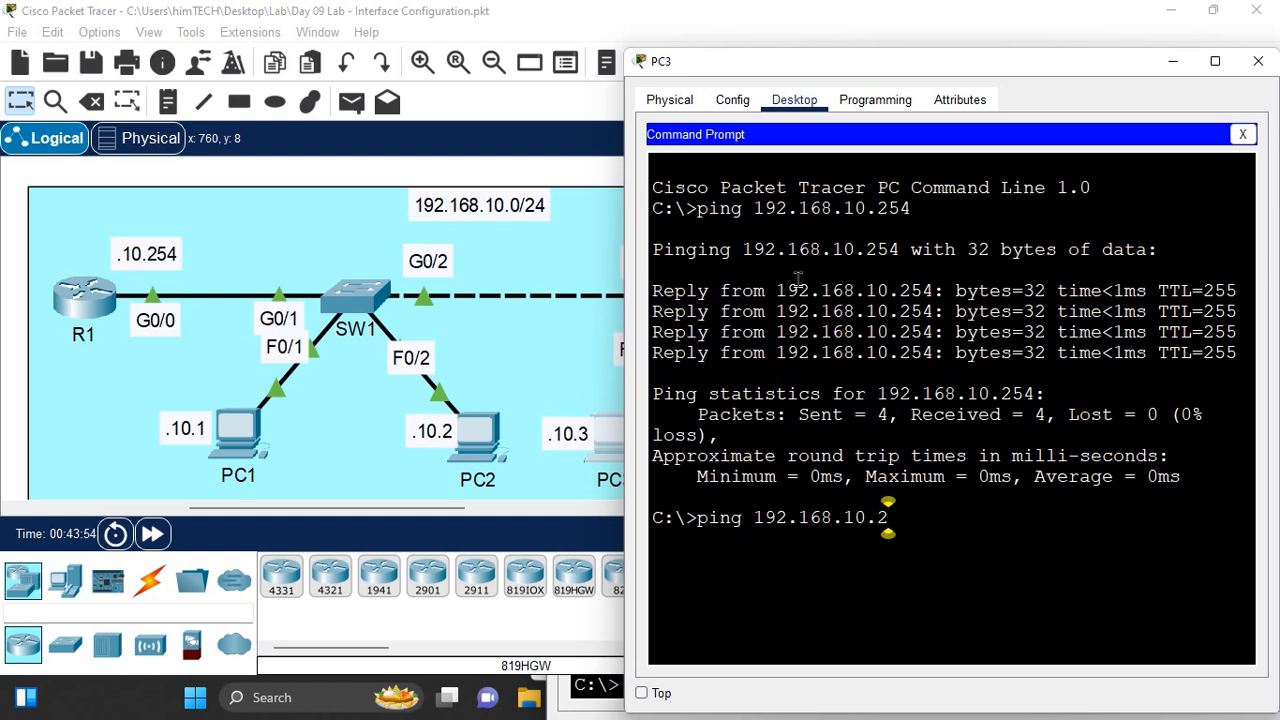
key("Return")
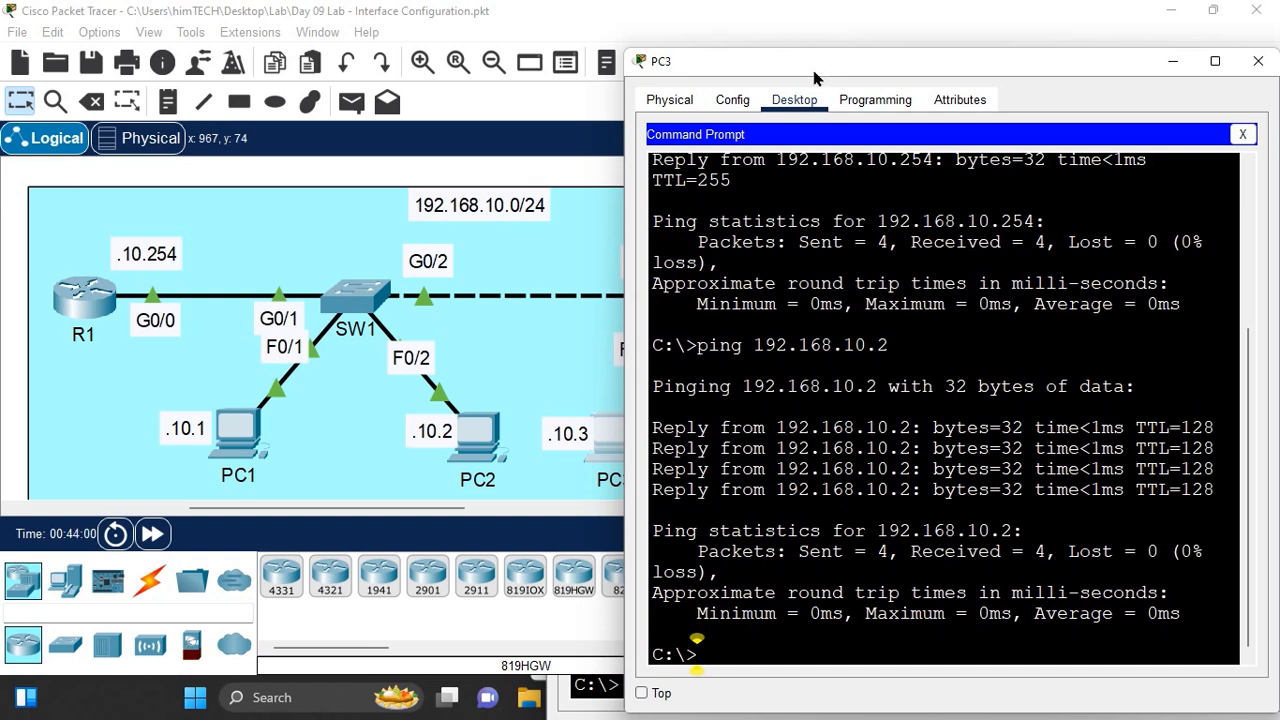
Step: Move PC3's window off the topology, return to the workspace, and switch from Realtime to Simulation mode
left_click_drag(814, 77, 1025, 182)
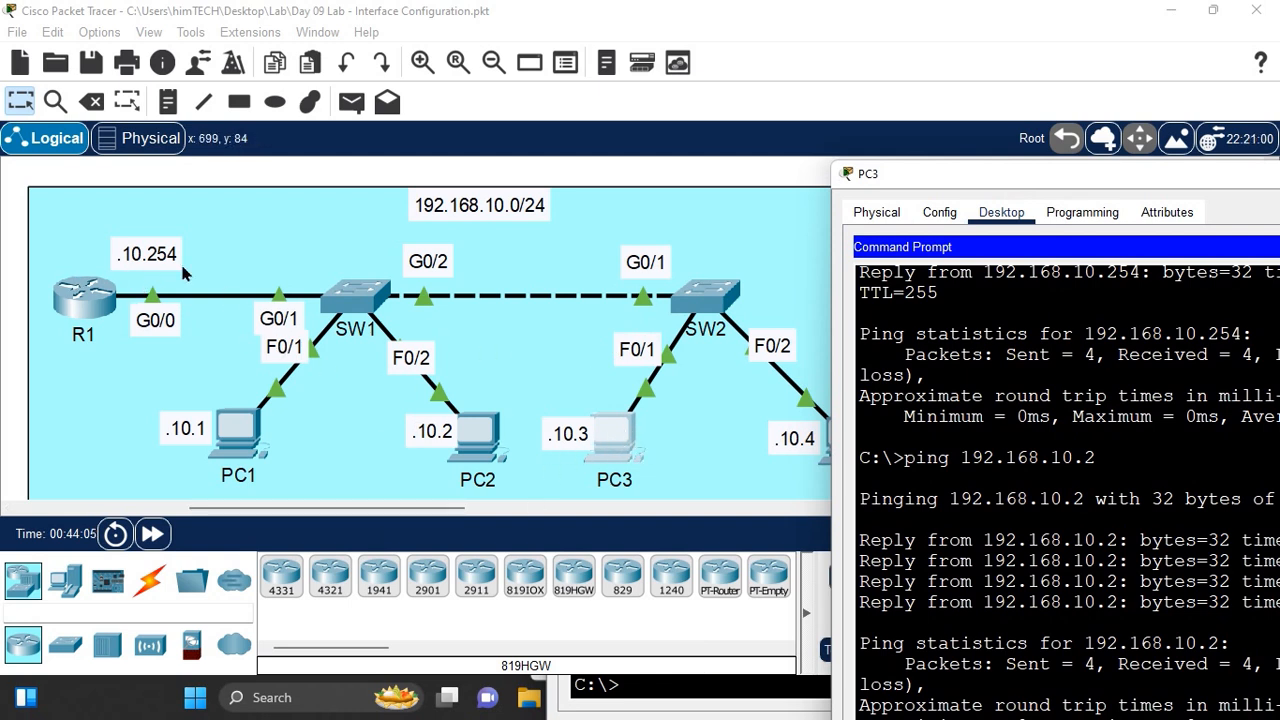
left_click(8, 360)
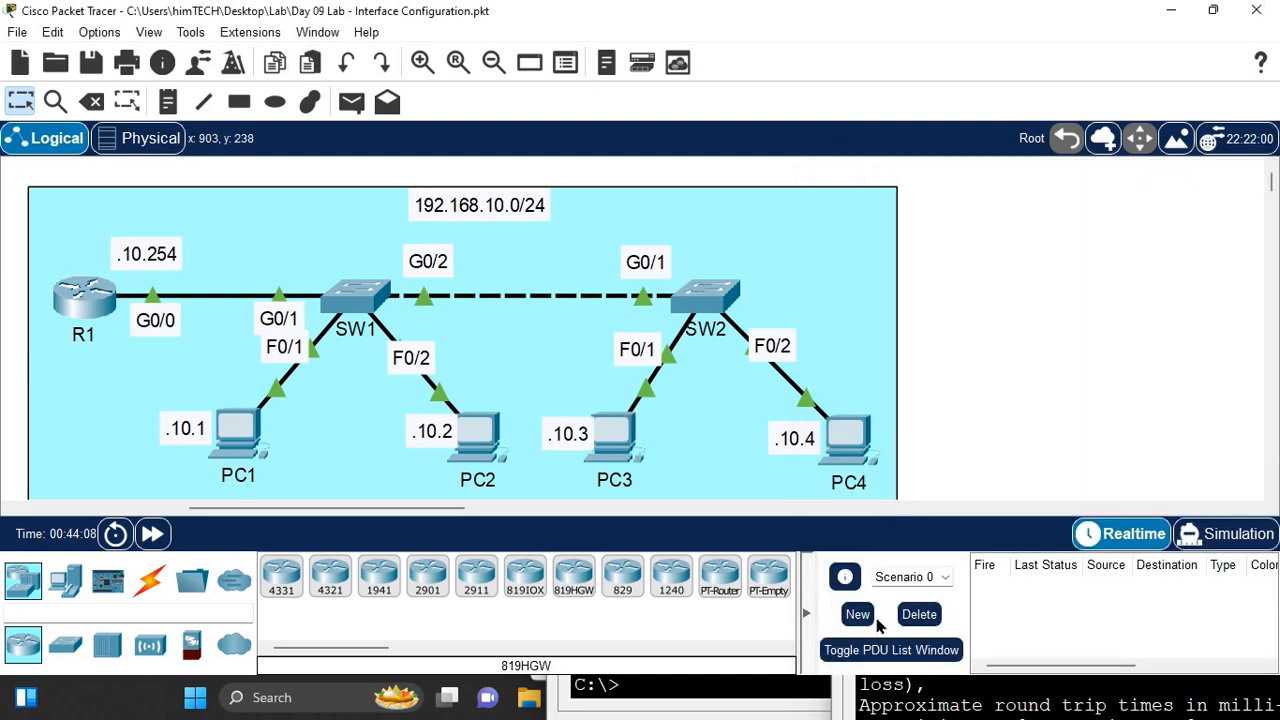
left_click(1230, 537)
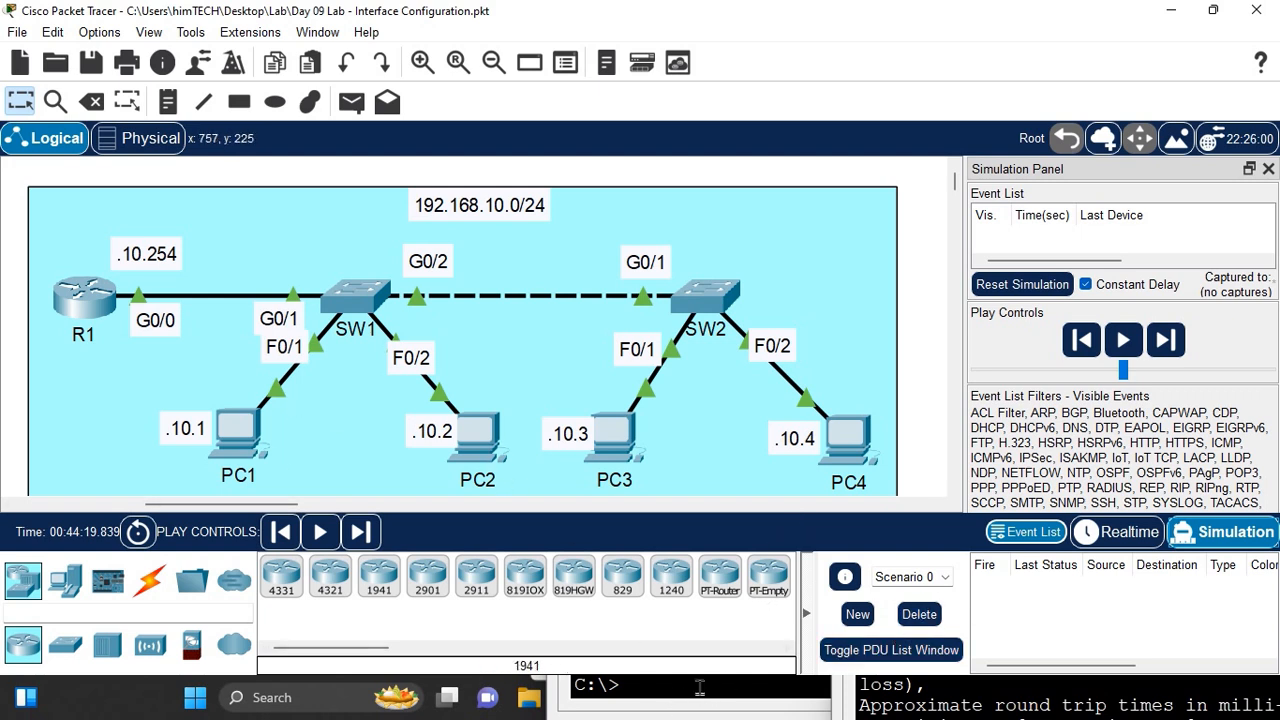
Step: Bring PC3's Command Prompt fully back into view and start a ping to 192.168.10.254 in Simulation mode
left_click(630, 450)
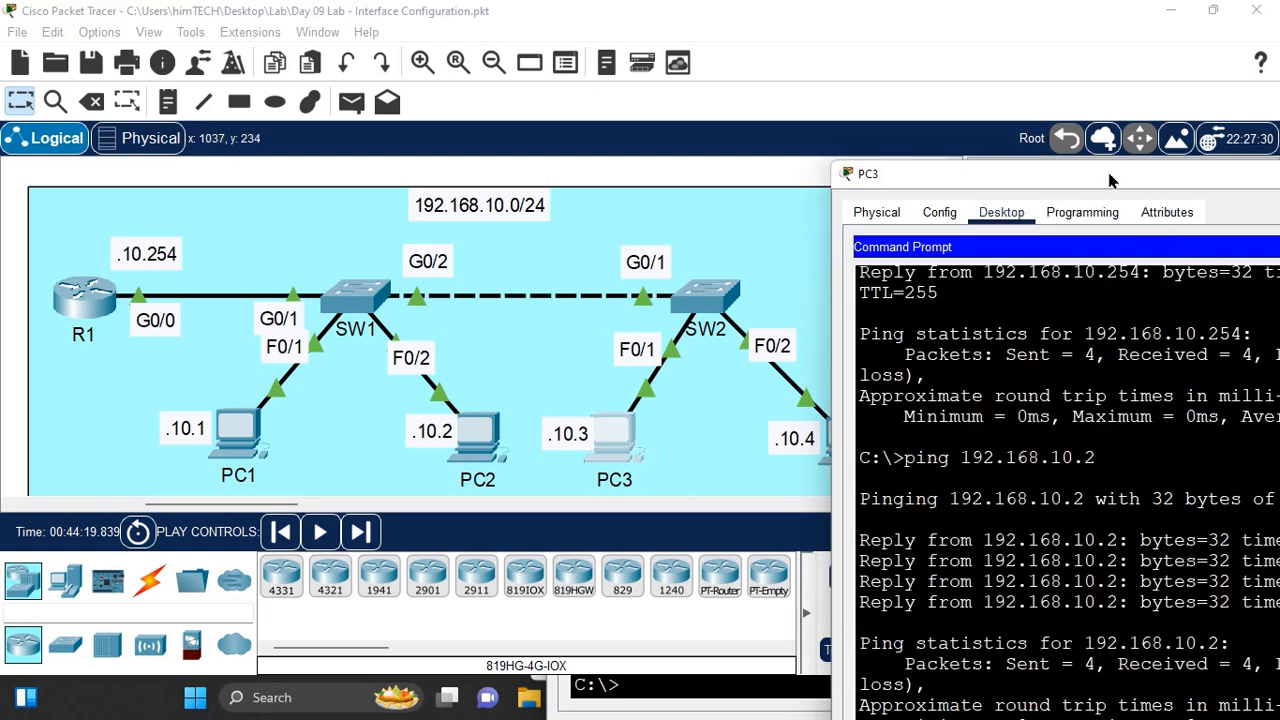
left_click_drag(1117, 178, 743, 78)
scroll(1080, 410, "down", 1)
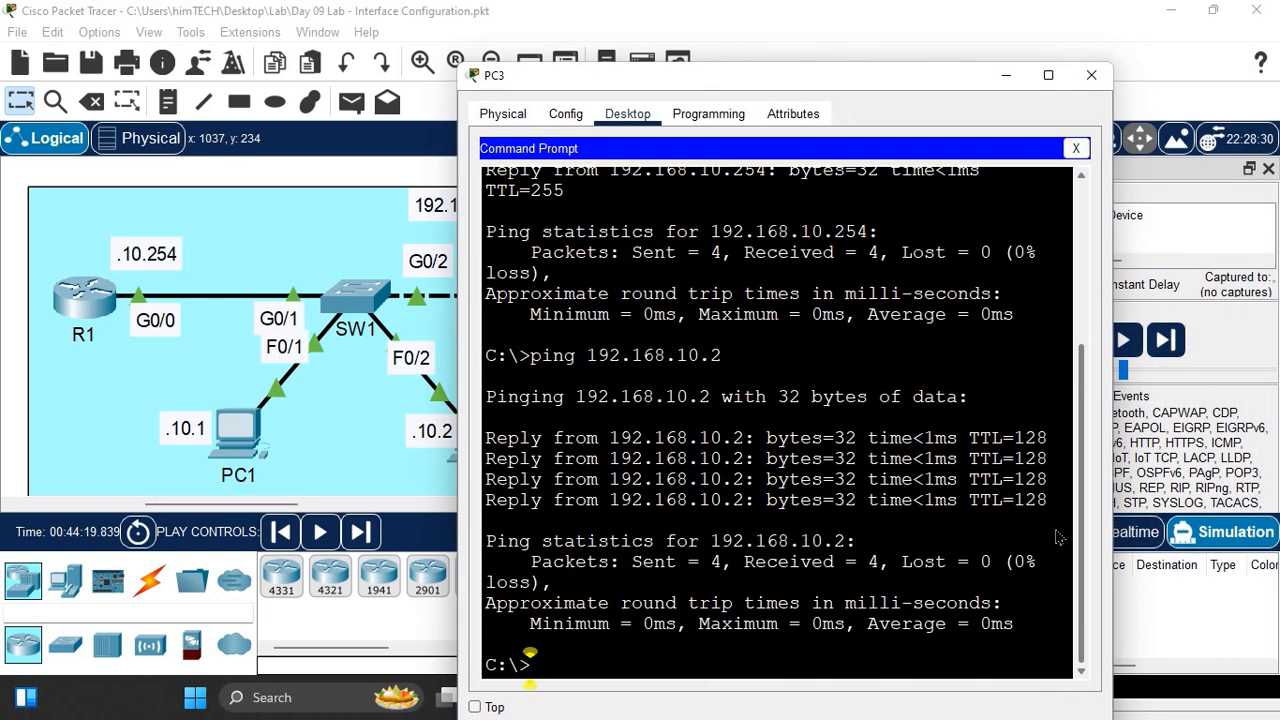
key("Up")
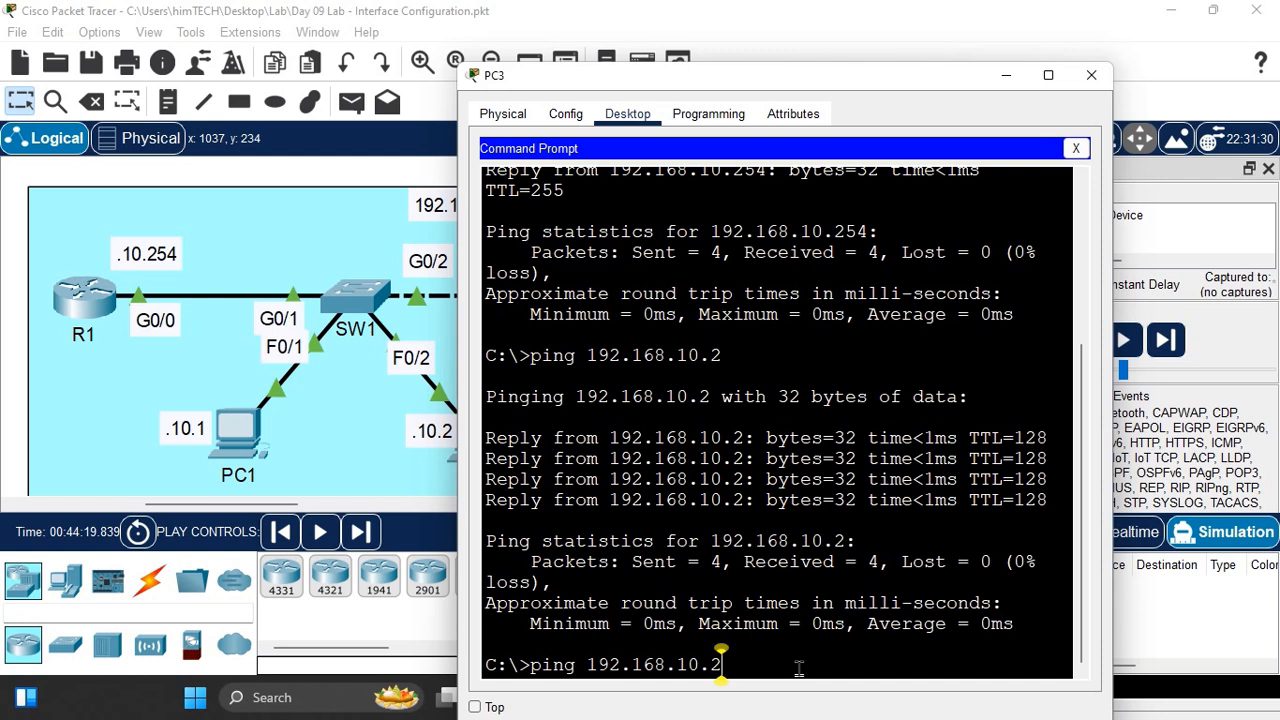
type("54")
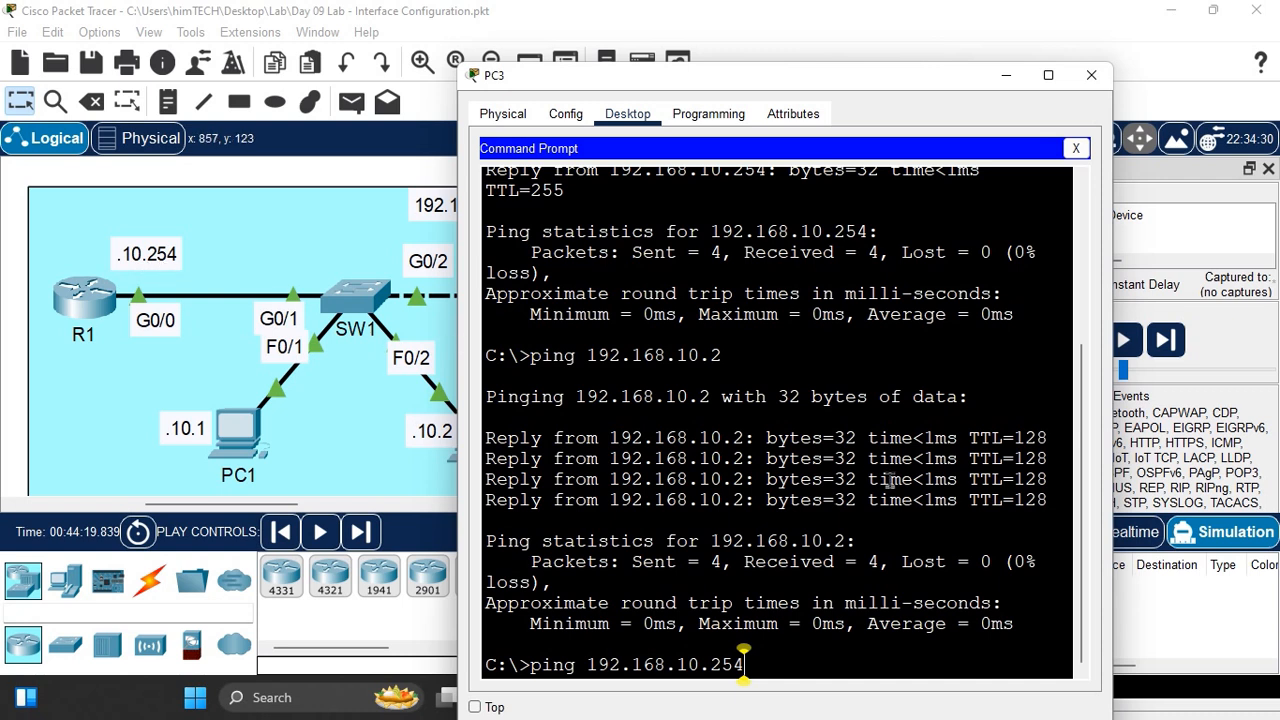
key("Return")
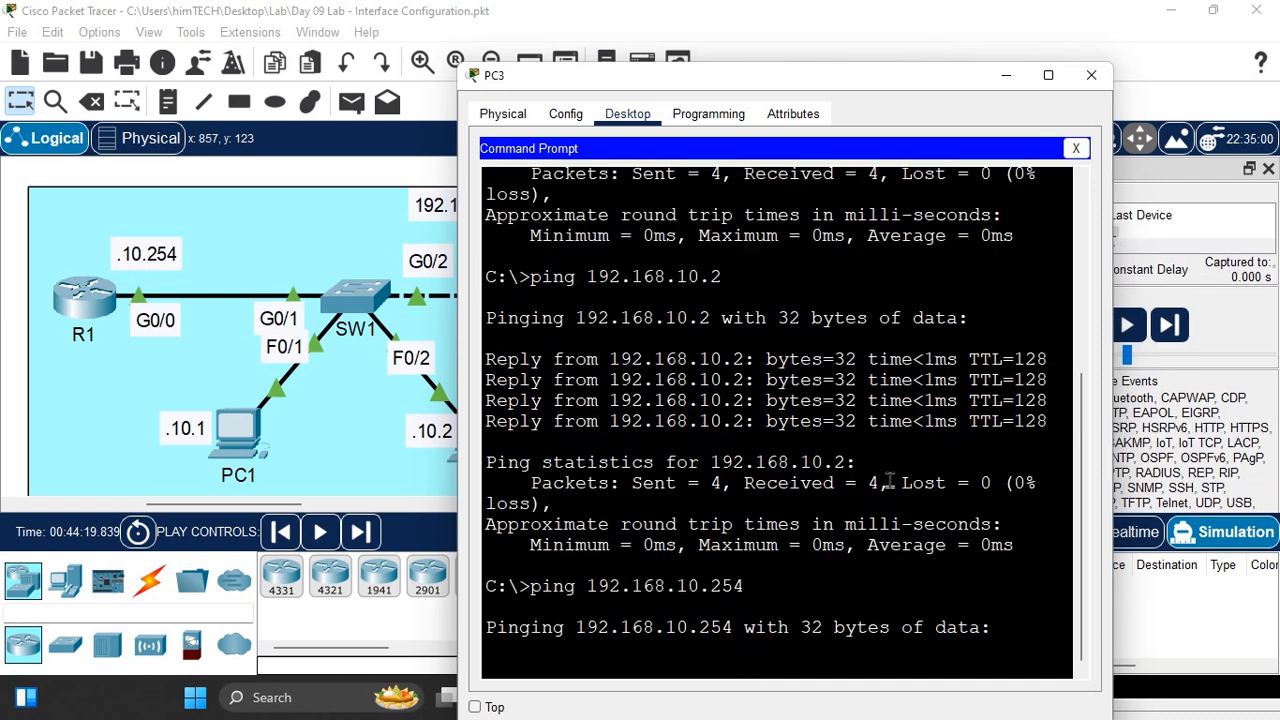
Step: Minimize PC3's window and step the simulation forward, following the ping packet from PC3 to R1 and back to PC3
left_click(1003, 78)
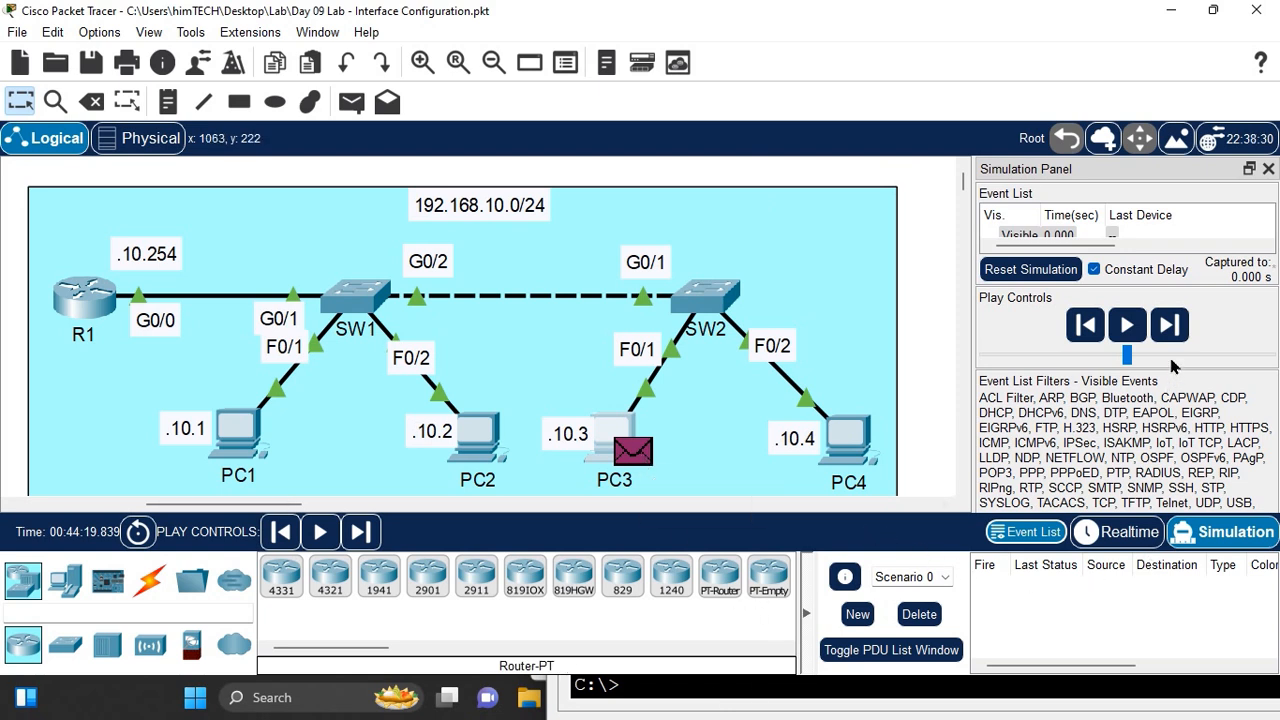
left_click(1170, 326)
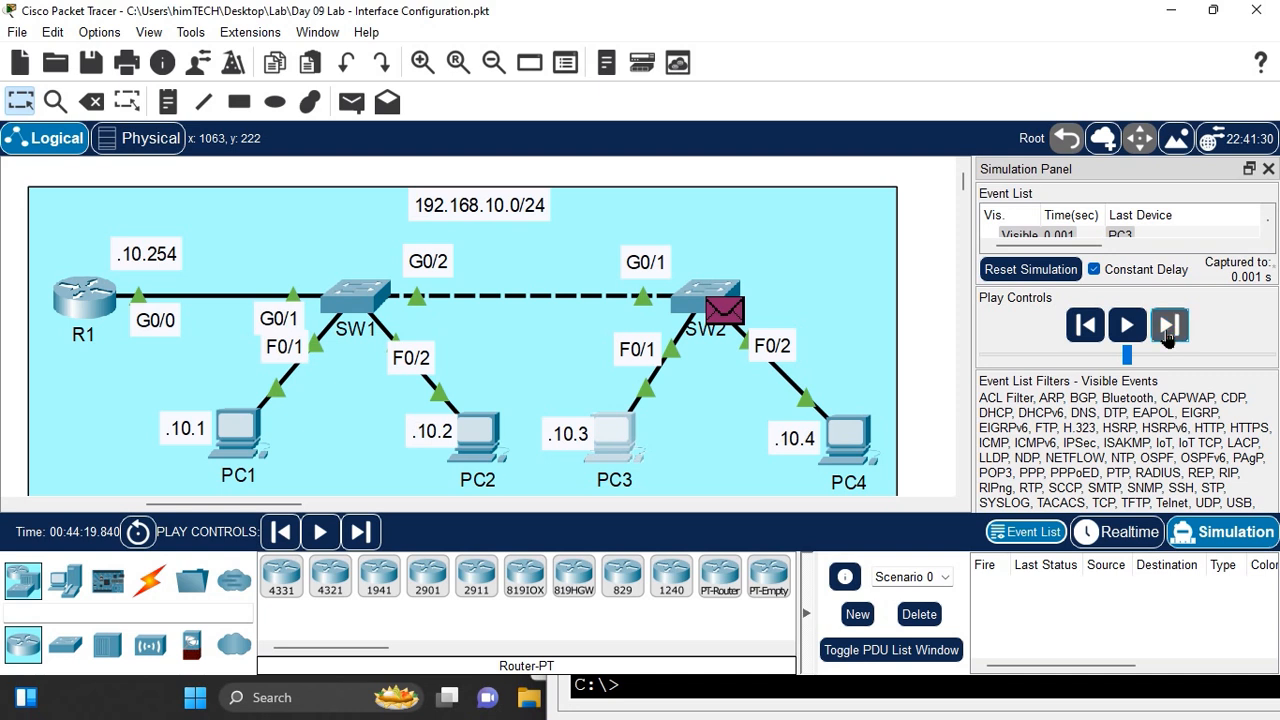
left_click(1168, 330)
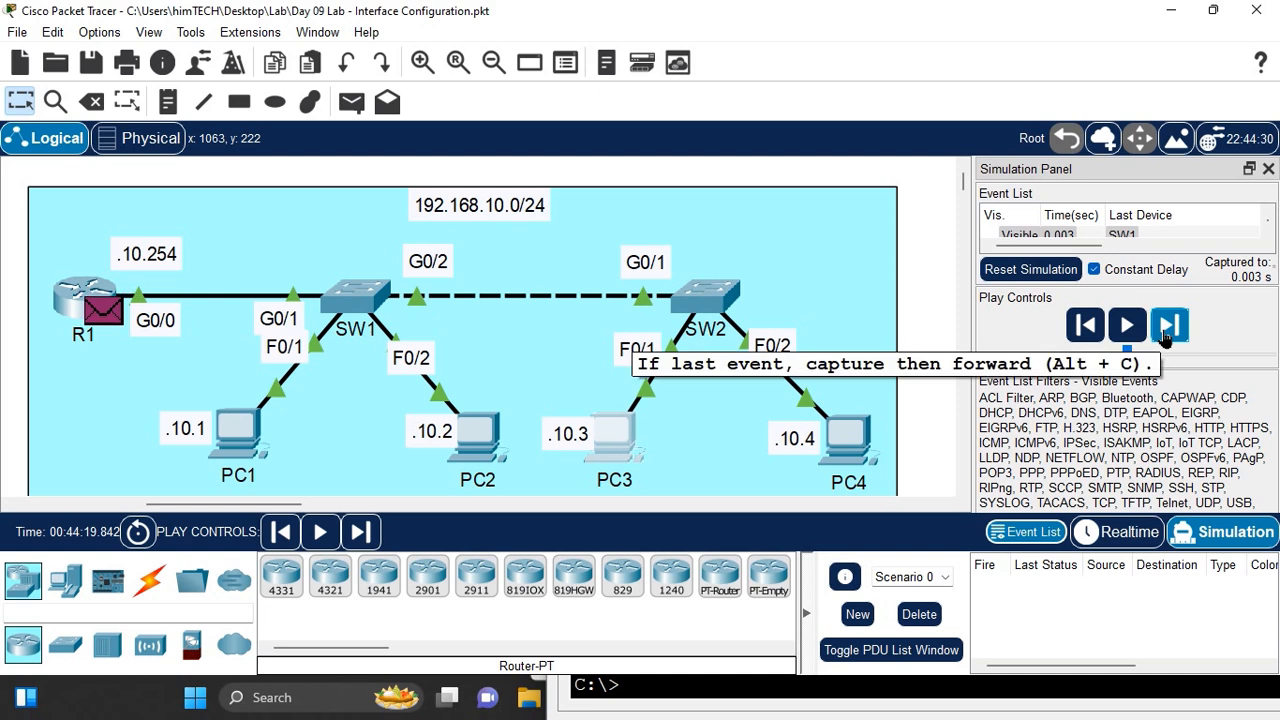
mouse_move(122, 318)
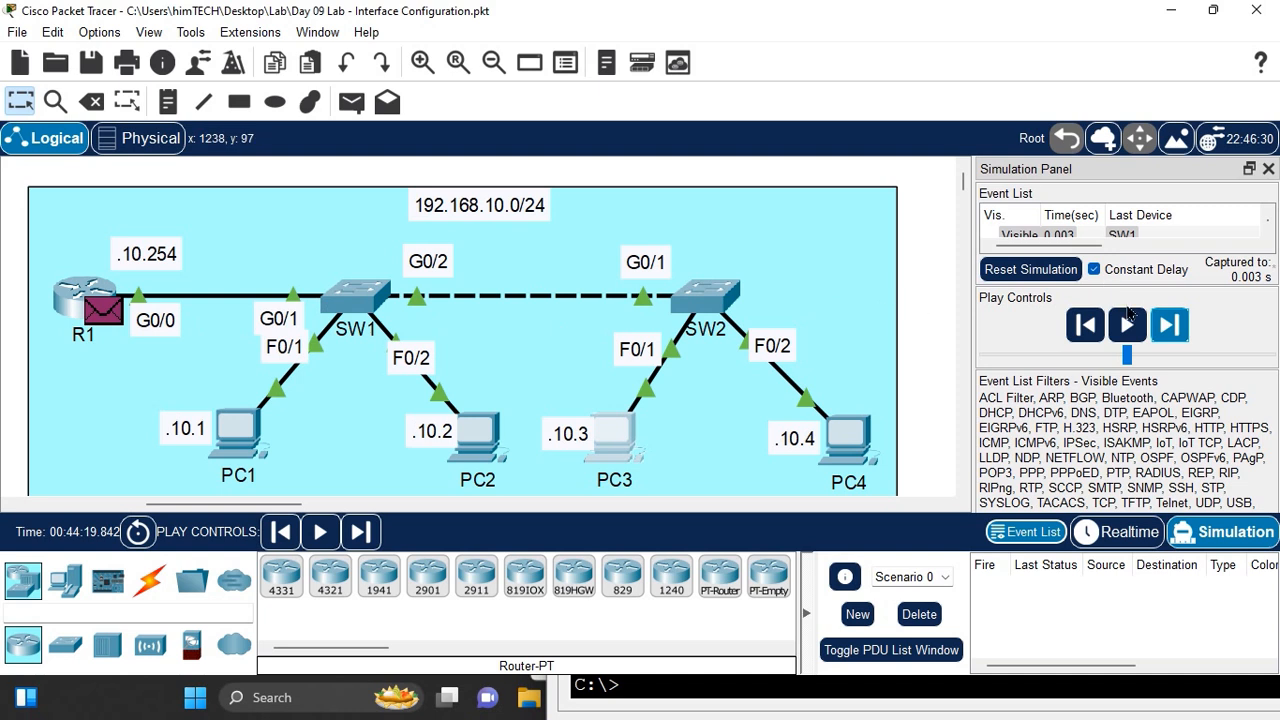
left_click(1169, 327)
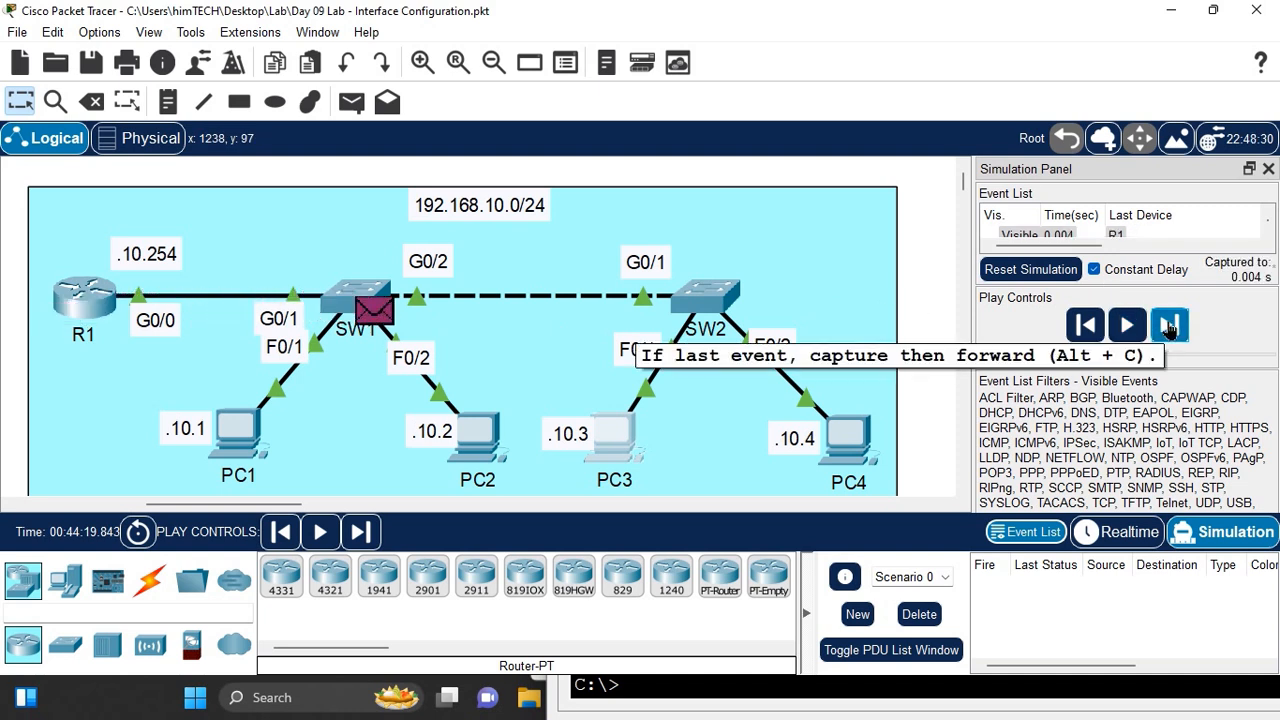
left_click(1169, 327)
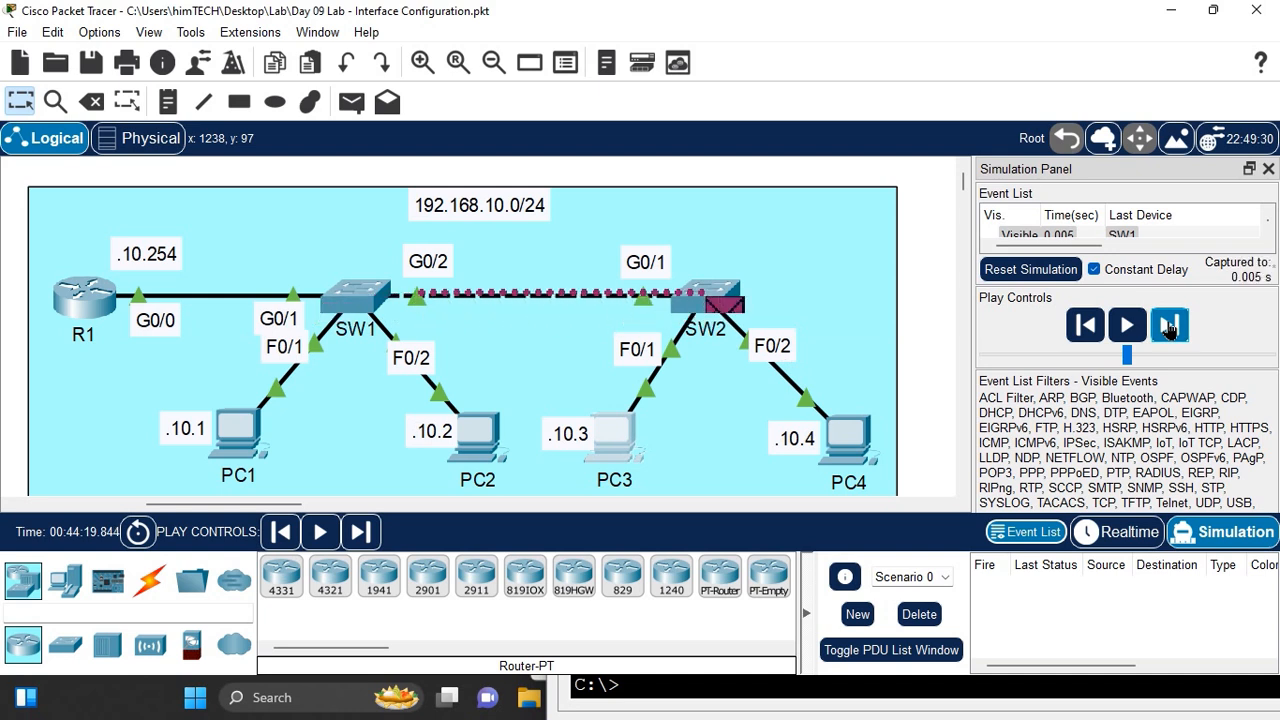
left_click(1169, 327)
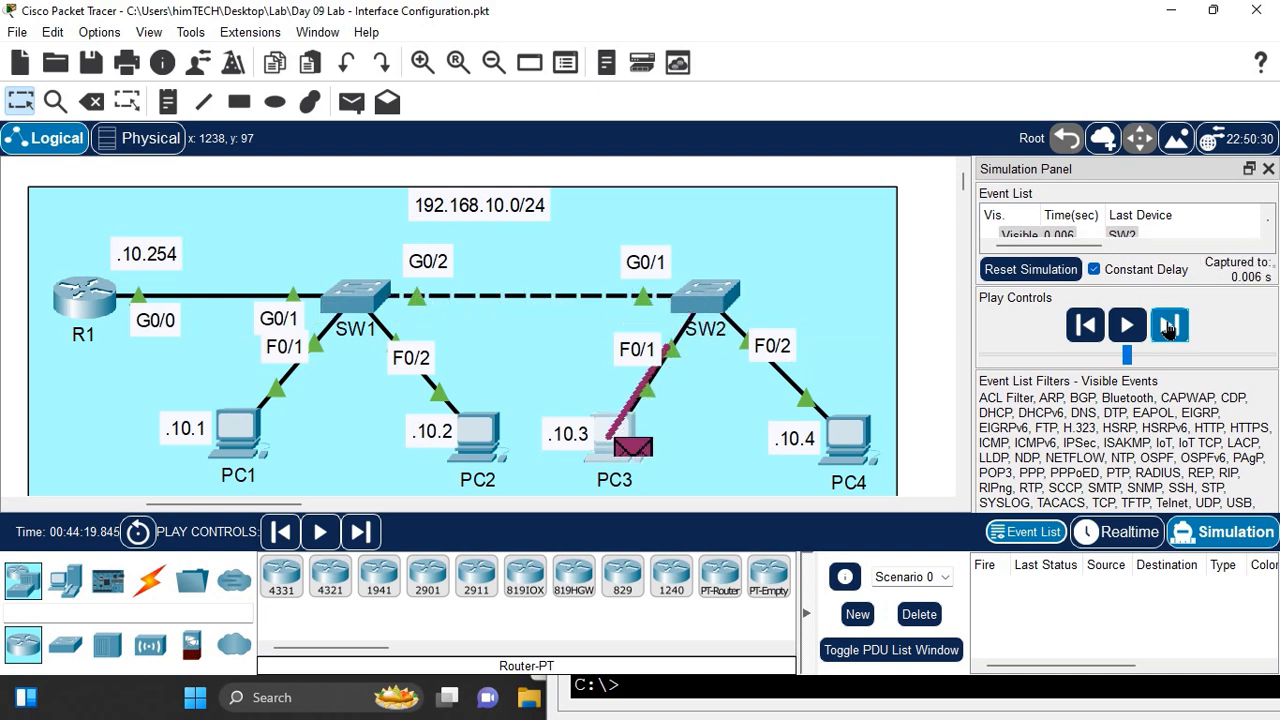